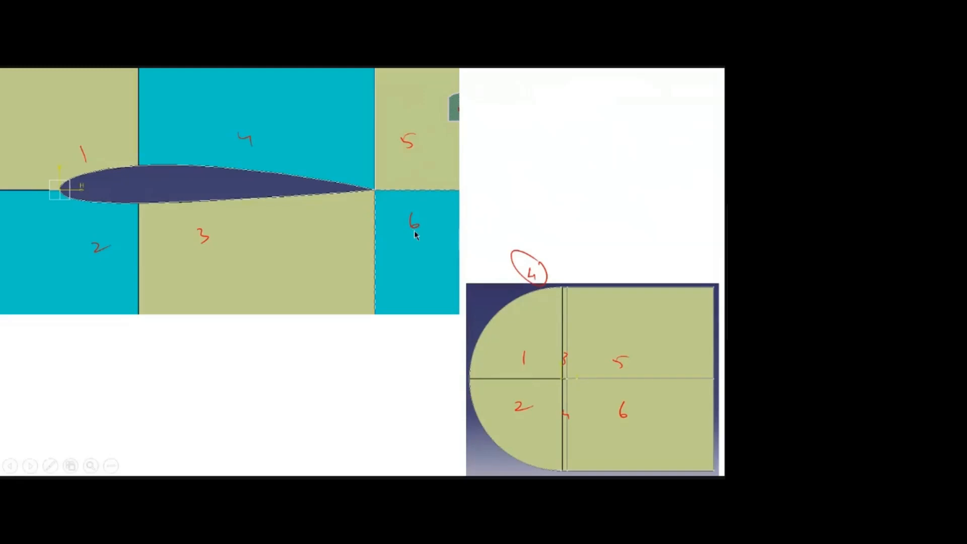
left_click(426, 233)
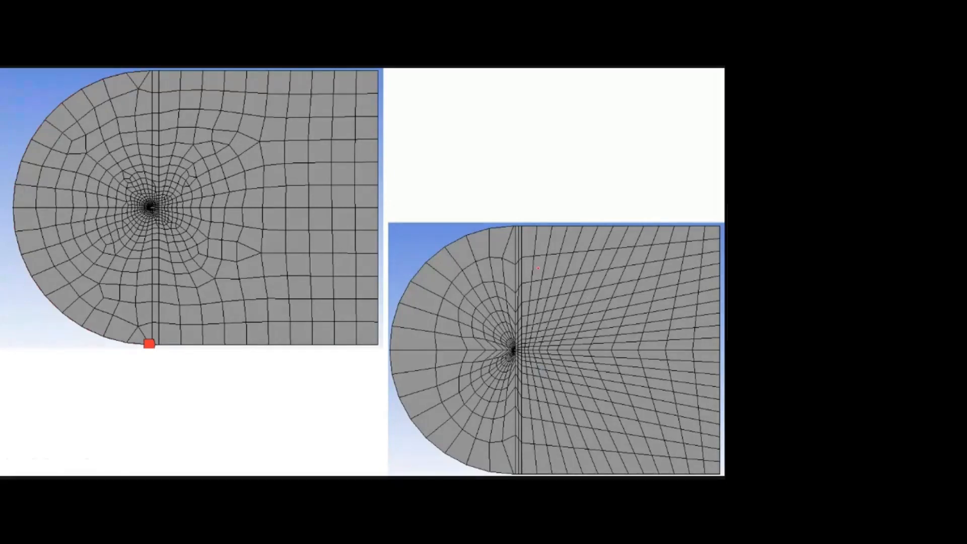
left_click_drag(533, 279, 529, 313)
left_click_drag(576, 334, 552, 335)
left_click_drag(532, 392, 534, 372)
left_click_drag(464, 350, 487, 352)
left_click(424, 260)
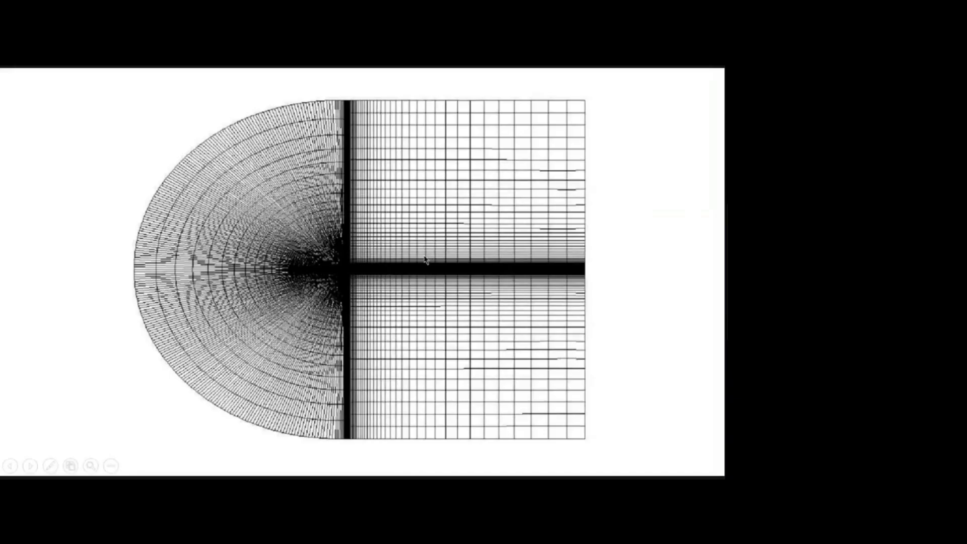
left_click(425, 259)
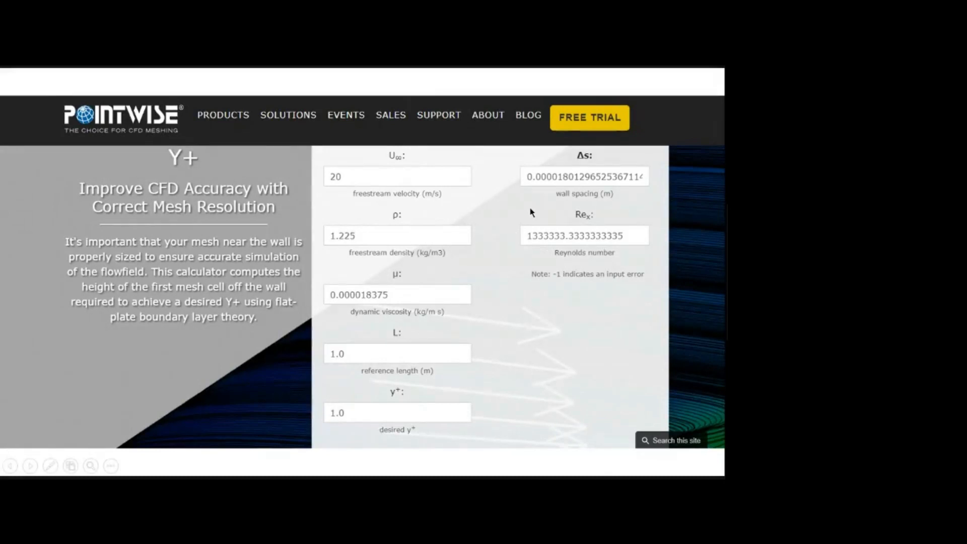
mouse_move(573, 167)
left_mouse_down()
mouse_move(521, 174)
mouse_move(582, 175)
left_mouse_up()
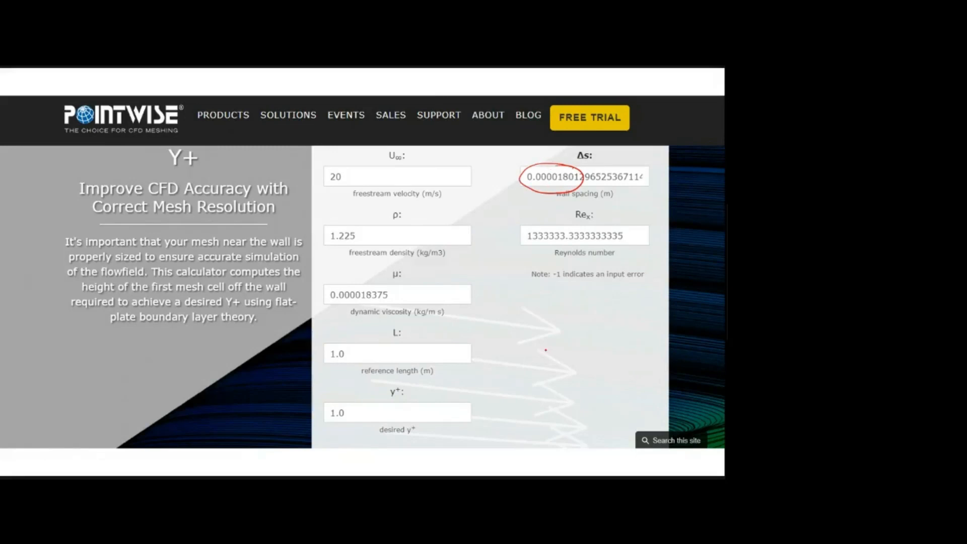
left_click_drag(525, 354, 656, 359)
mouse_move(525, 353)
left_mouse_down()
mouse_move(589, 368)
mouse_move(681, 366)
mouse_move(624, 354)
left_mouse_up()
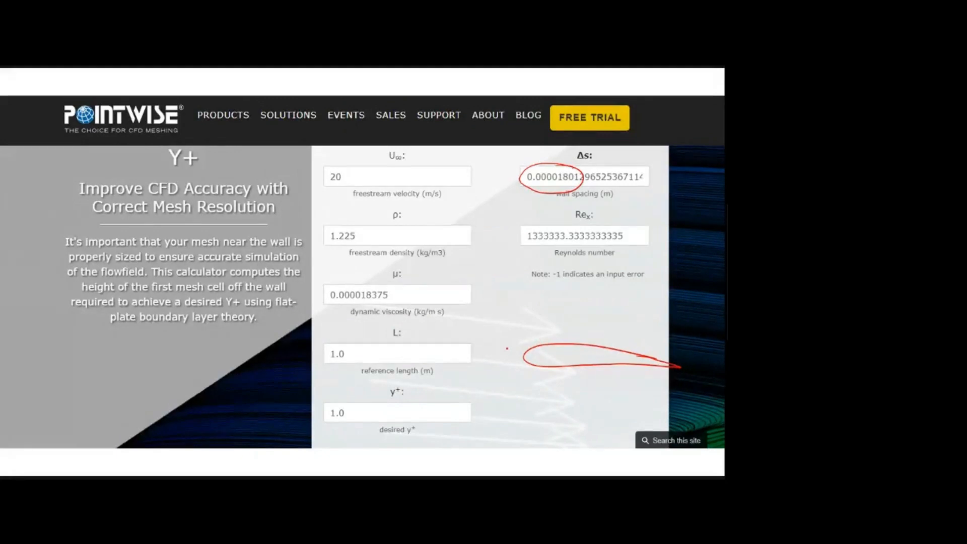
mouse_move(507, 348)
left_mouse_down()
mouse_move(664, 348)
mouse_move(694, 358)
left_mouse_up()
left_click_drag(600, 334, 600, 348)
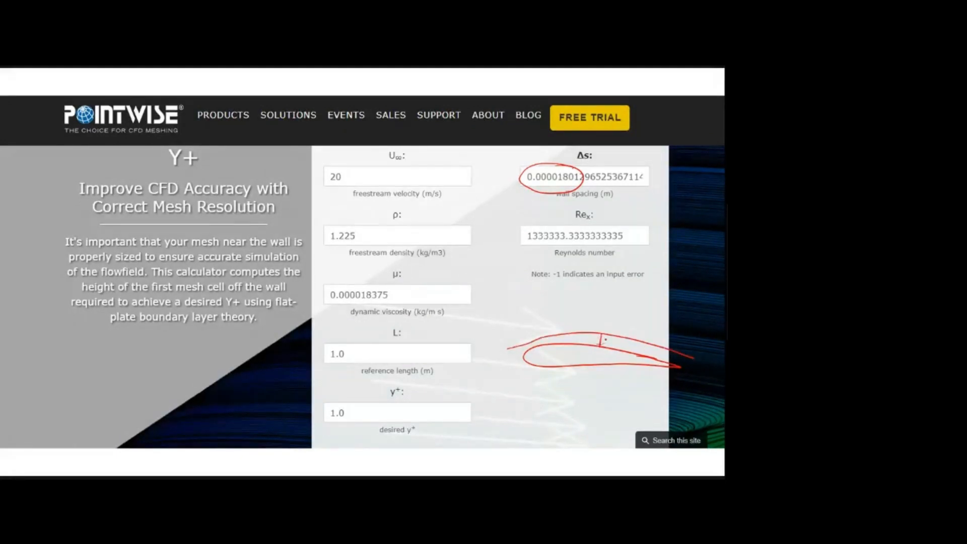
left_click_drag(554, 317, 632, 317)
mouse_move(559, 306)
left_mouse_down()
mouse_move(622, 305)
mouse_move(619, 298)
mouse_move(572, 324)
left_mouse_up()
left_click_drag(596, 294, 597, 320)
mouse_move(615, 298)
left_mouse_down()
mouse_move(625, 329)
mouse_move(614, 337)
left_mouse_up()
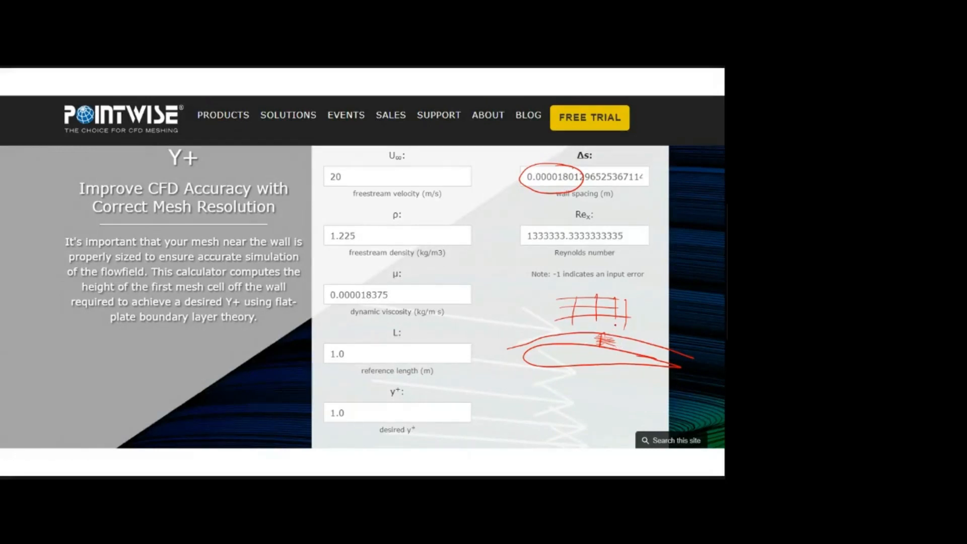
mouse_move(563, 323)
left_mouse_down()
mouse_move(563, 341)
mouse_move(567, 324)
mouse_move(547, 330)
mouse_move(646, 326)
left_mouse_up()
left_click_drag(604, 344, 631, 349)
left_click_drag(497, 156, 513, 148)
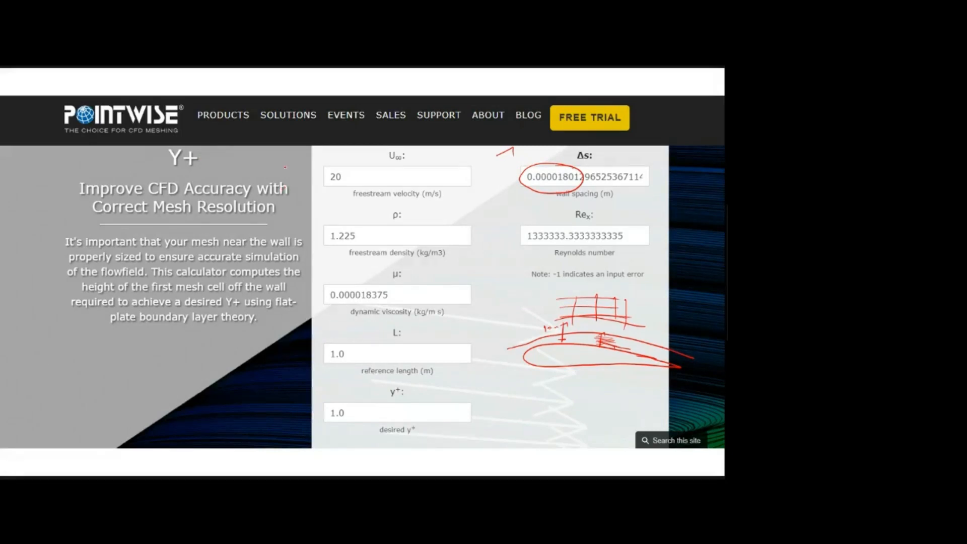
left_click_drag(121, 97, 68, 137)
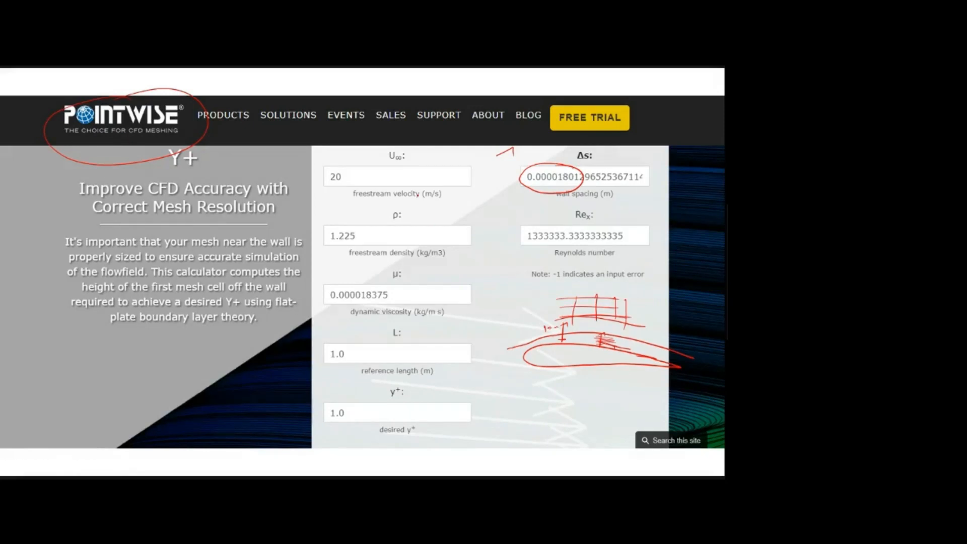
mouse_move(350, 171)
left_mouse_down()
mouse_move(314, 185)
mouse_move(348, 174)
left_mouse_up()
mouse_move(363, 237)
left_mouse_down()
mouse_move(379, 215)
mouse_move(378, 230)
left_mouse_up()
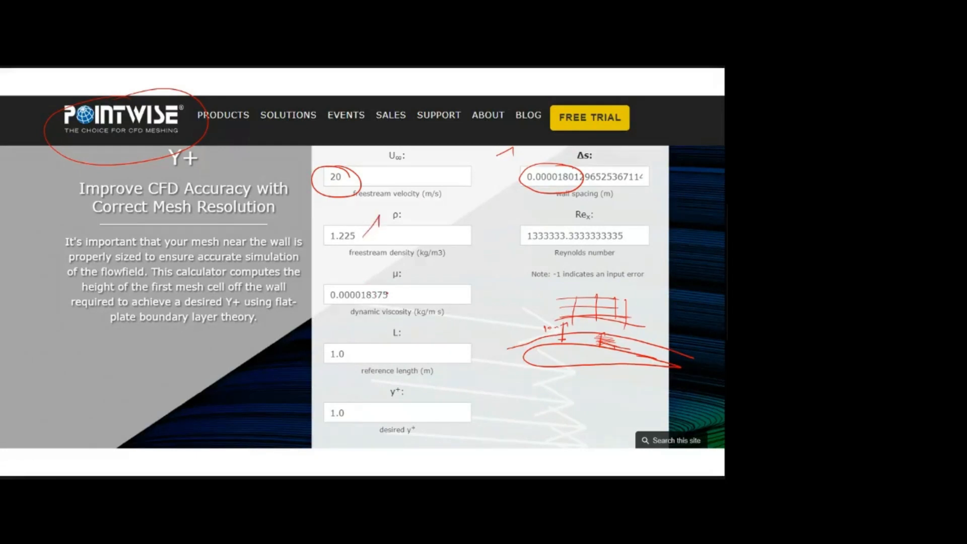
left_click_drag(393, 296, 424, 273)
mouse_move(537, 391)
left_mouse_down()
mouse_move(662, 402)
mouse_move(532, 396)
mouse_move(577, 422)
mouse_move(597, 415)
mouse_move(606, 426)
mouse_move(606, 409)
left_mouse_up()
left_click(583, 418)
left_click(598, 423)
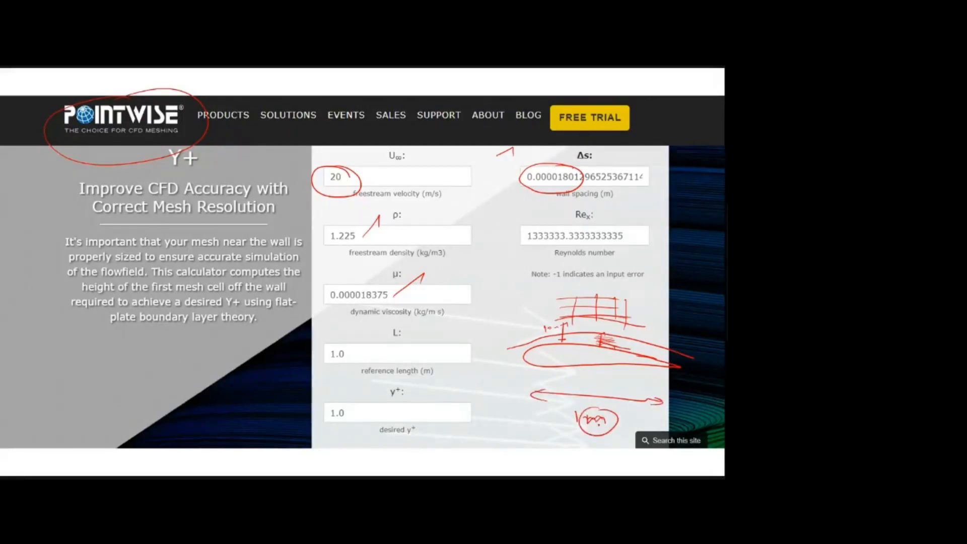
left_click_drag(346, 347, 322, 364)
mouse_move(344, 403)
left_mouse_down()
mouse_move(322, 409)
mouse_move(337, 403)
left_mouse_up()
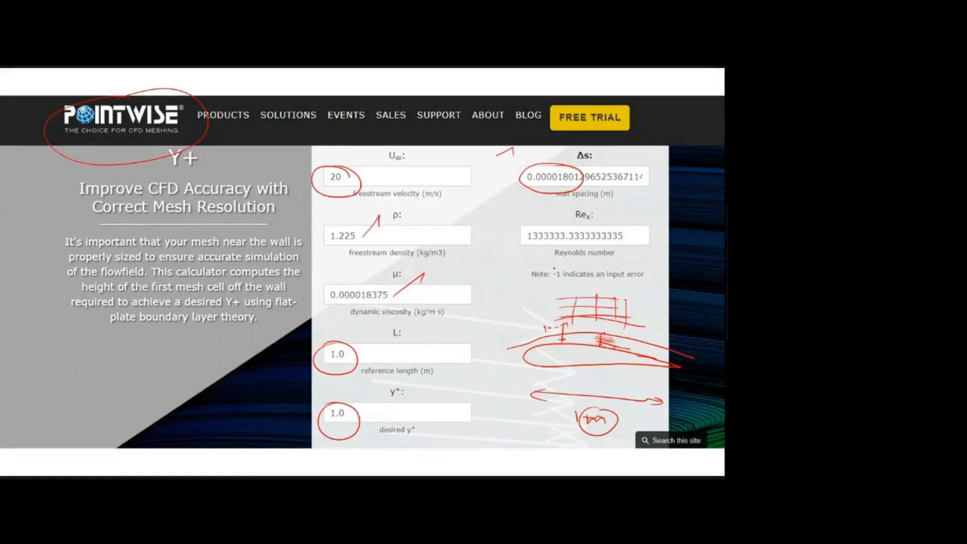
left_click_drag(345, 412, 360, 396)
left_click_drag(524, 206, 597, 198)
left_click_drag(480, 271, 518, 272)
left_click(488, 277)
left_click_drag(525, 271, 549, 276)
mouse_move(555, 271)
left_mouse_down()
mouse_move(574, 271)
mouse_move(473, 286)
mouse_move(593, 275)
left_mouse_up()
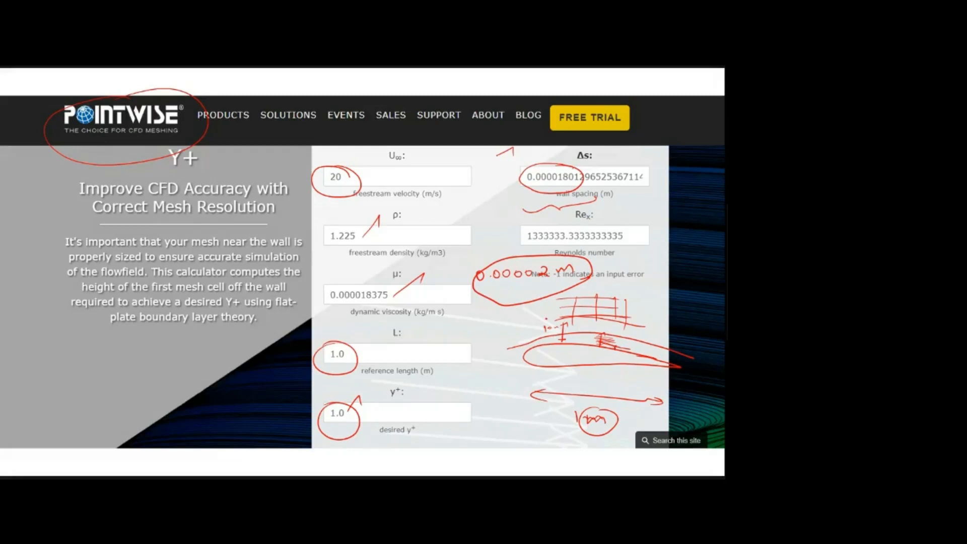
left_click_drag(599, 268, 615, 274)
- End the slide show without keeping the ink annotations and close the presentation
key("Escape")
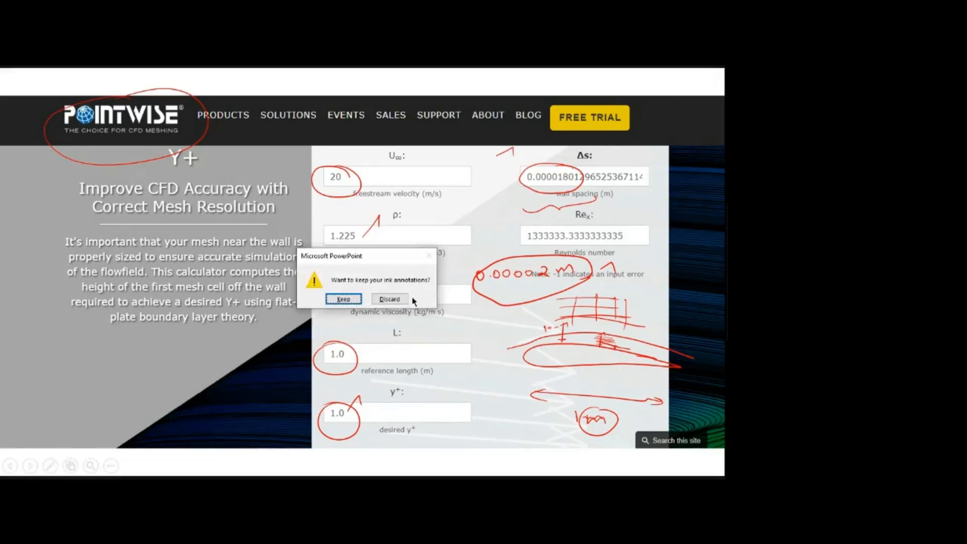
left_click(389, 300)
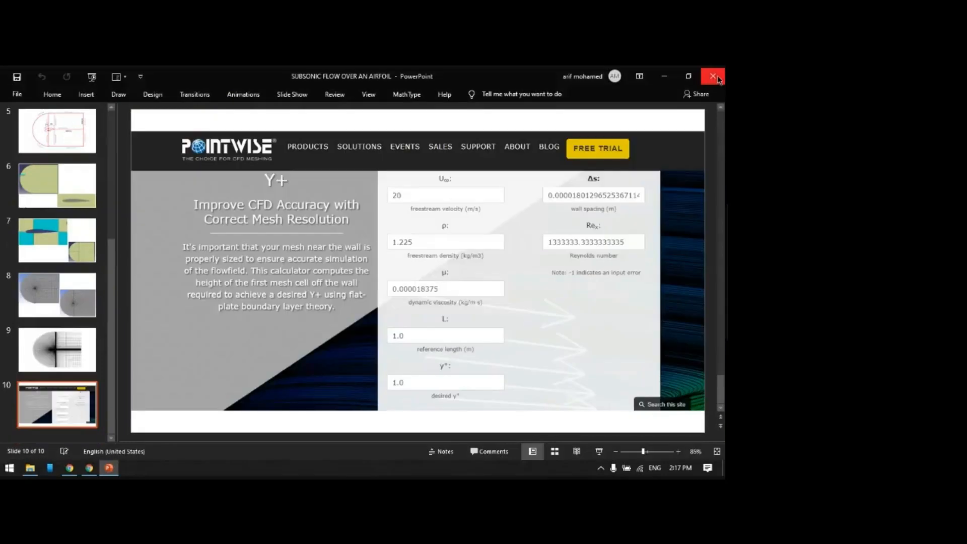
left_click(712, 76)
left_click(401, 76)
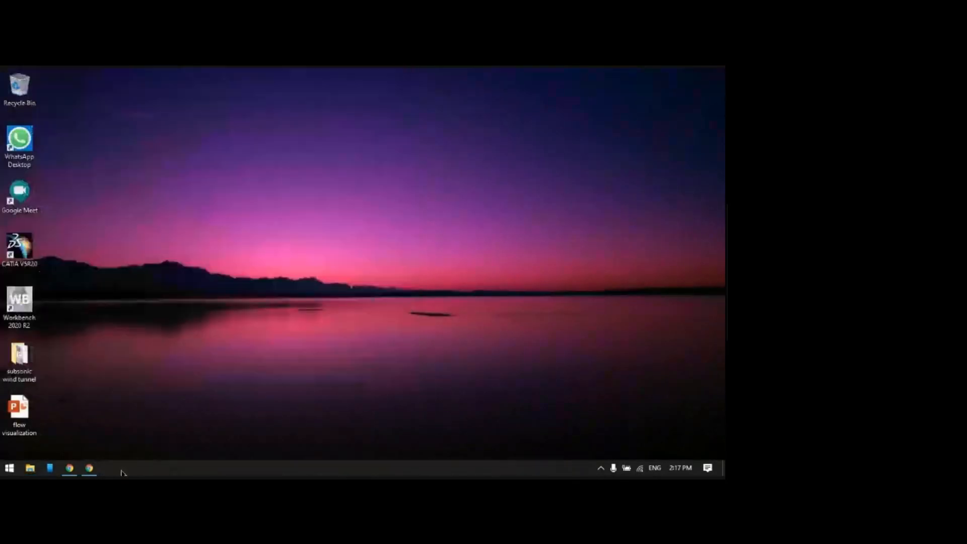
- Switch to Chrome and search Google for UIUC in a new tab
left_click(69, 469)
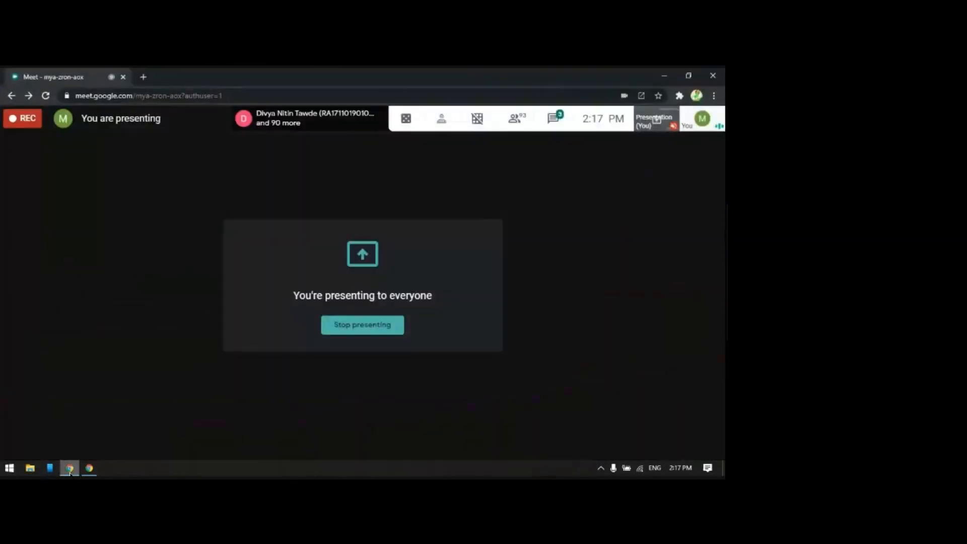
left_click(143, 77)
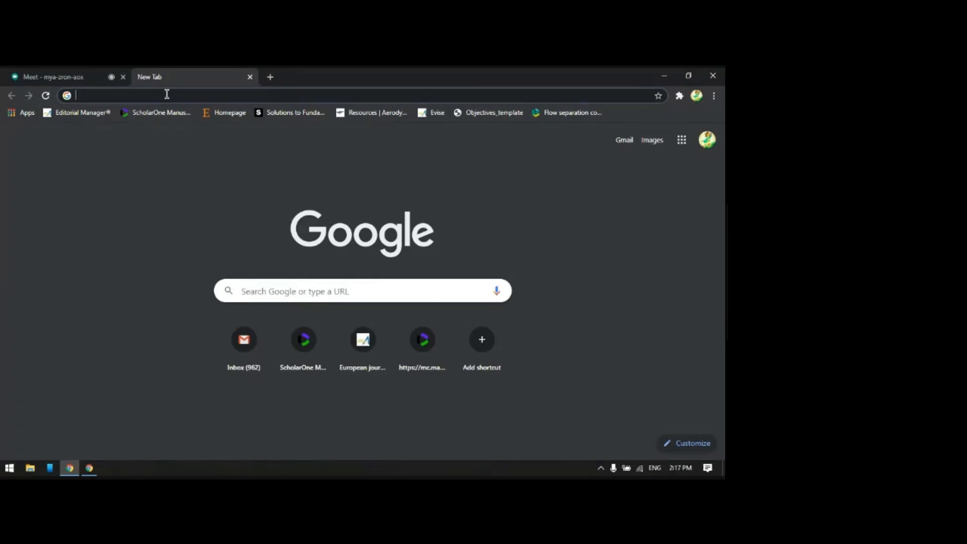
type("U")
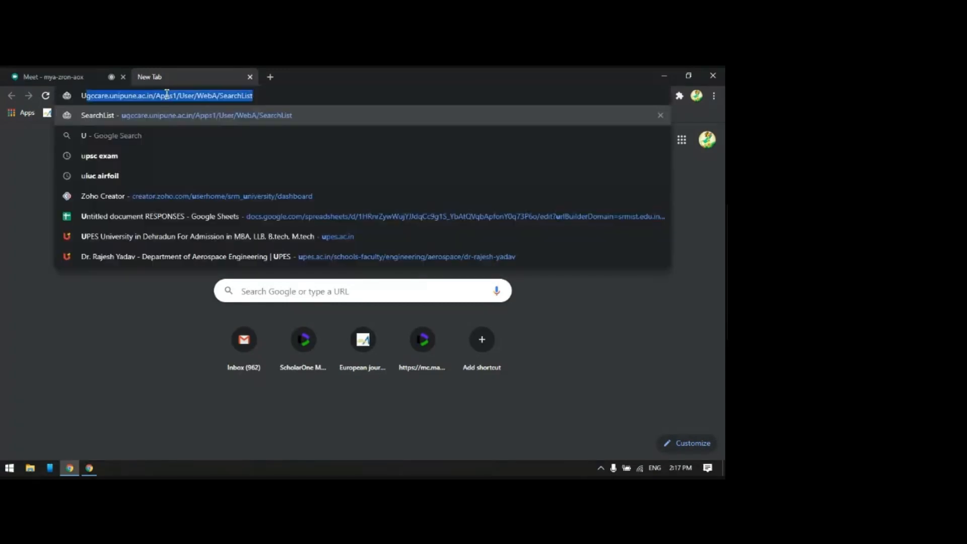
type("iuc")
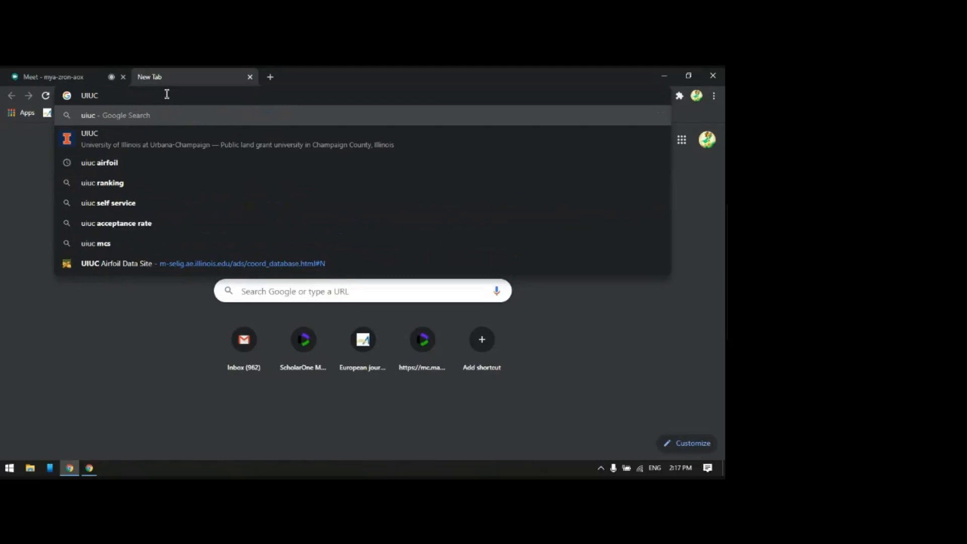
left_click(130, 145)
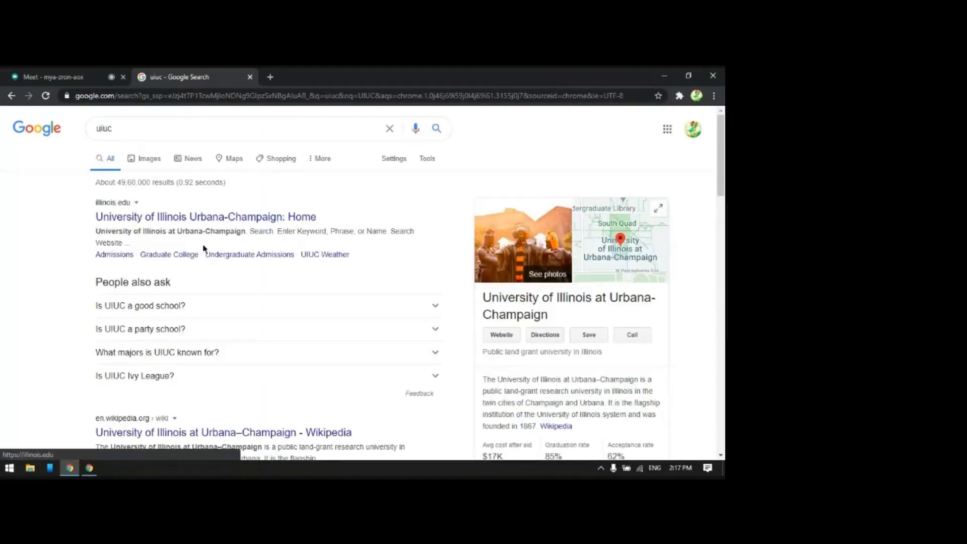
scroll(203, 248, "down", 4)
scroll(205, 209, "up", 4)
- Search for "uiuc airfoil database" and open the UIUC Airfoil Coordinates Database page
left_click(164, 130)
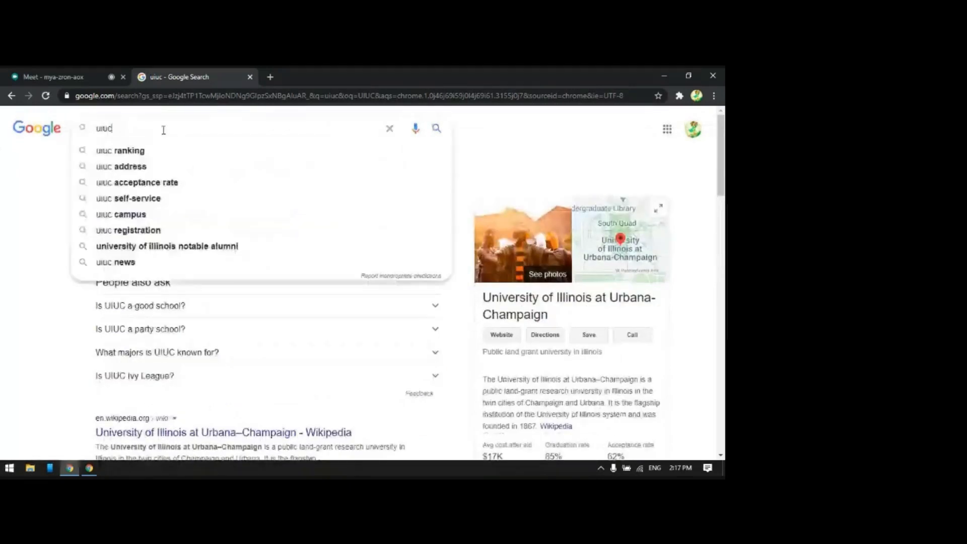
type("a")
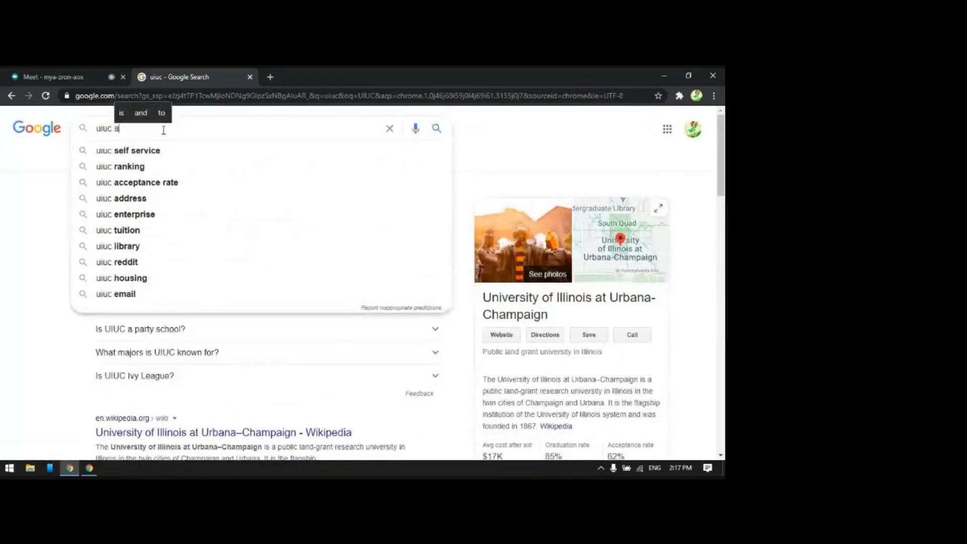
type("irfoil")
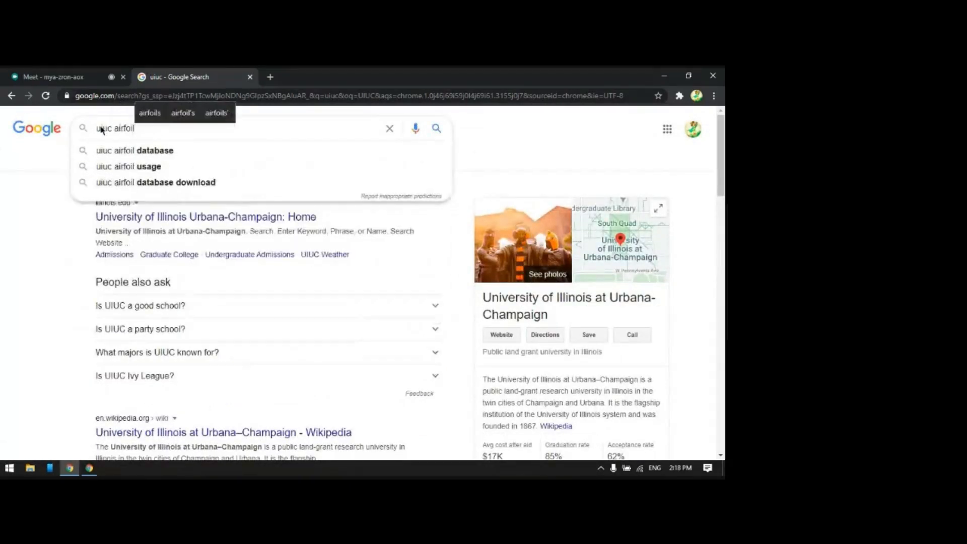
left_click(162, 151)
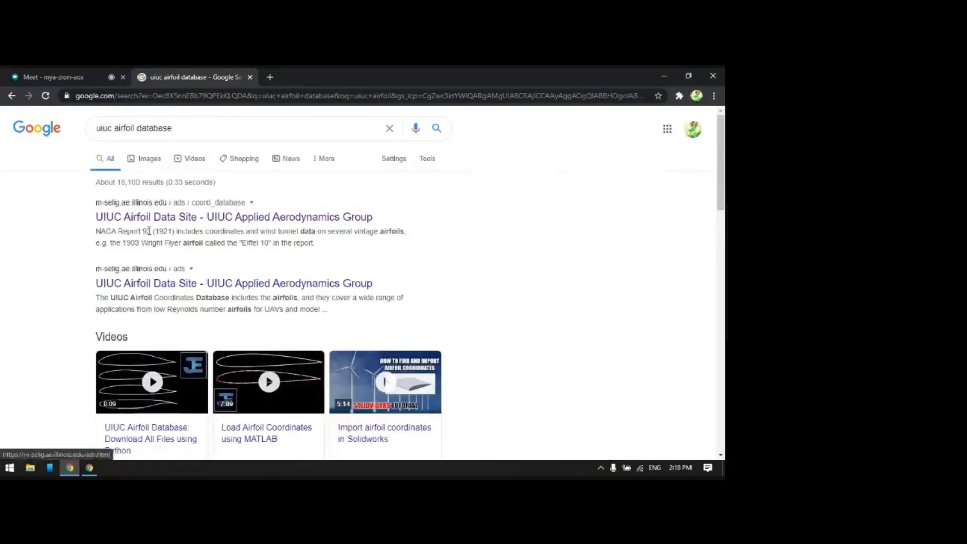
left_click(151, 218)
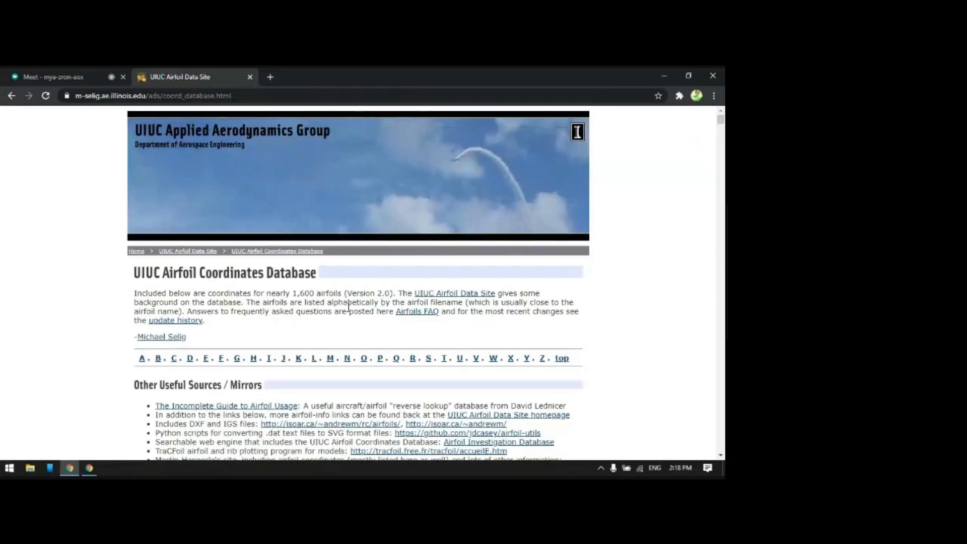
- Find NACA 2412 among the airfoils listed under N and open its coordinate file naca2412.dat
scroll(360, 331, "down", 1)
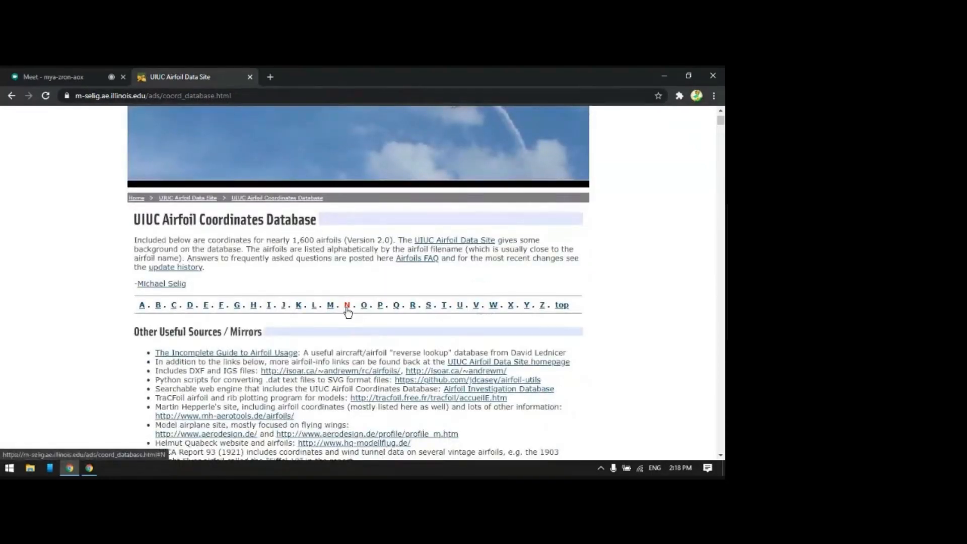
left_click(347, 306)
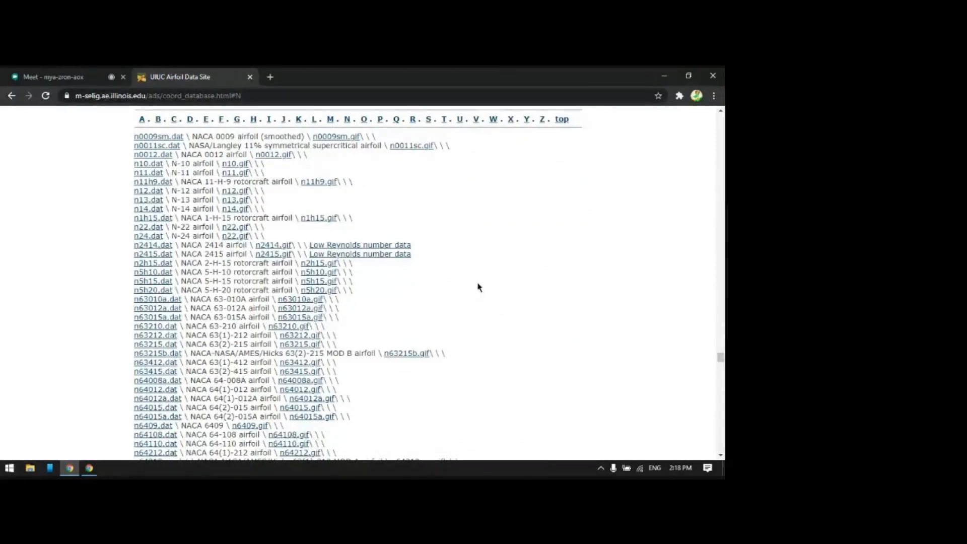
key("ctrl+f")
type("N")
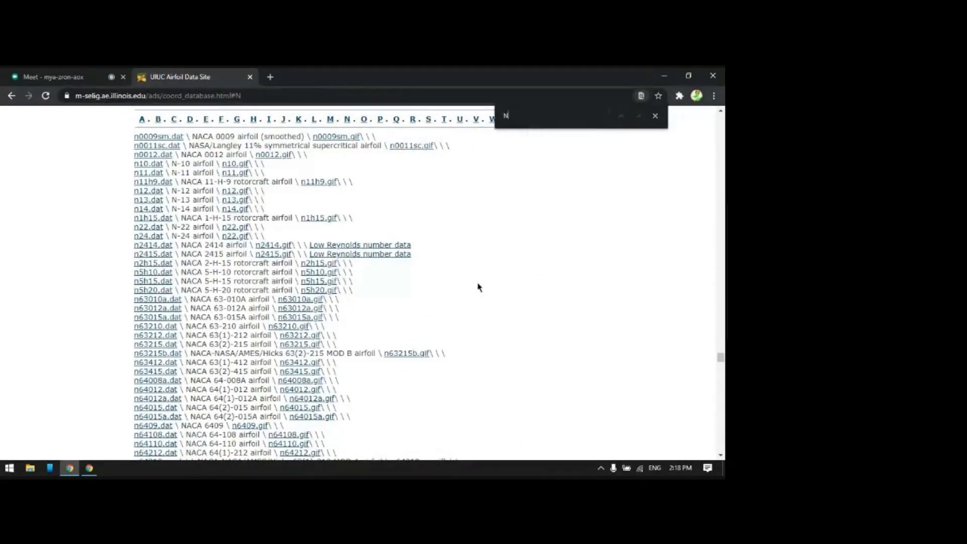
type("ACA 2412")
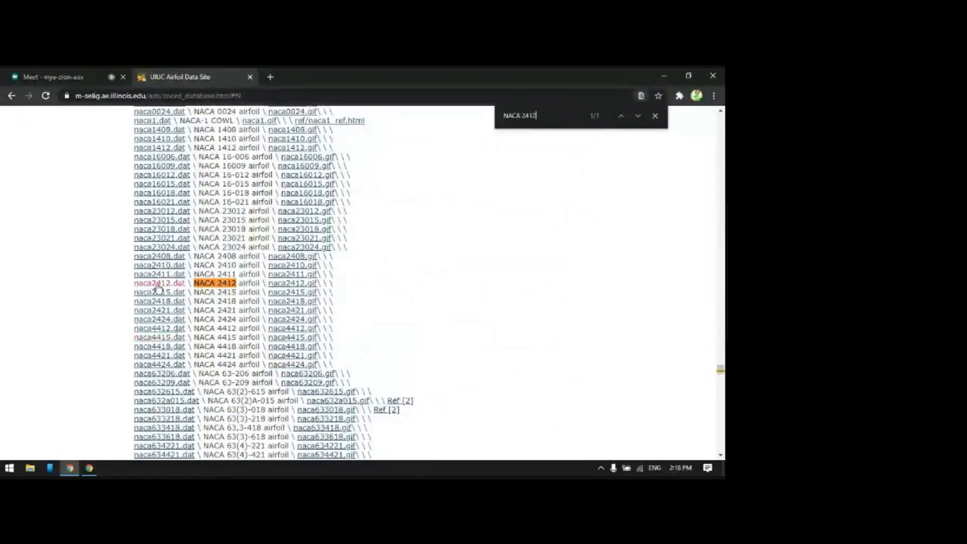
left_click(156, 286)
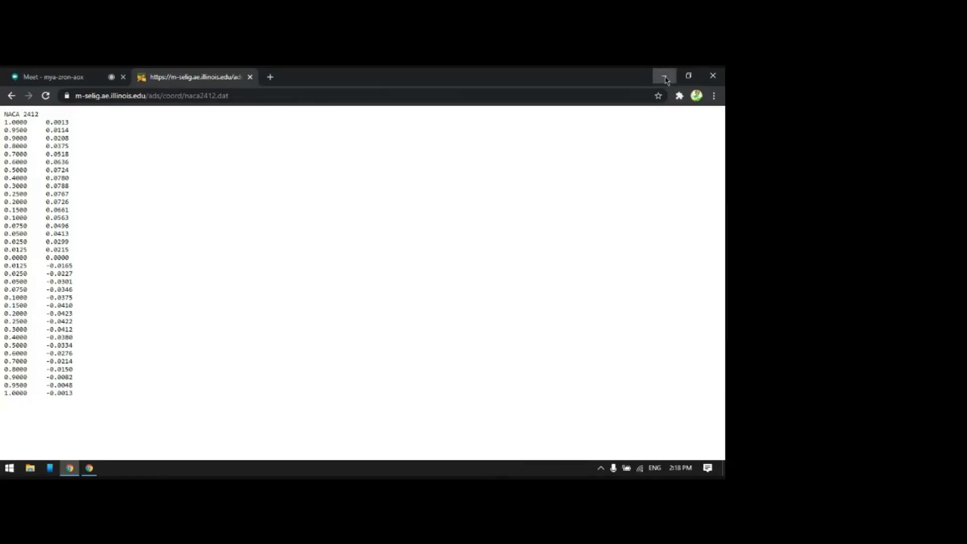
- Minimise the browser, open File Explorer and go to the Program Files (x86) folder on Local Disk (C:)
left_click(665, 78)
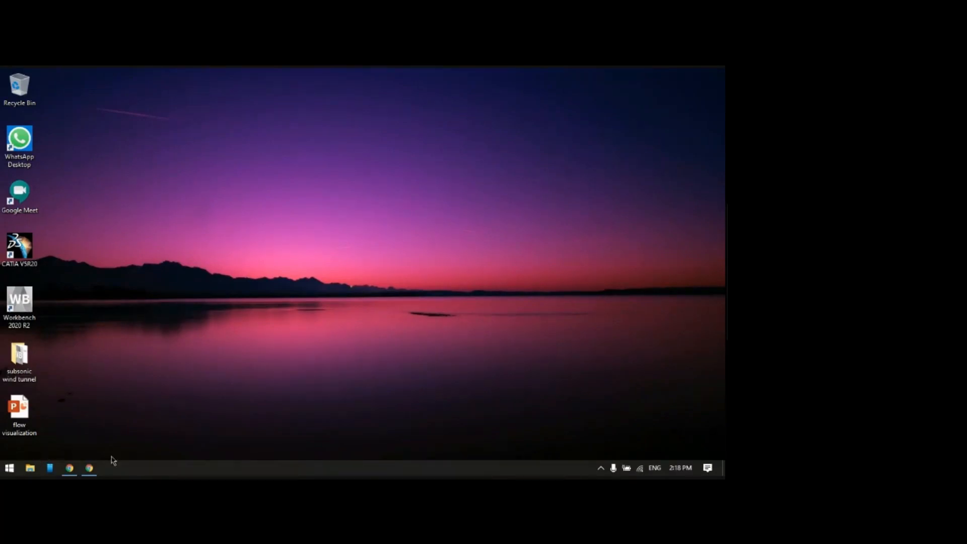
left_click(90, 468)
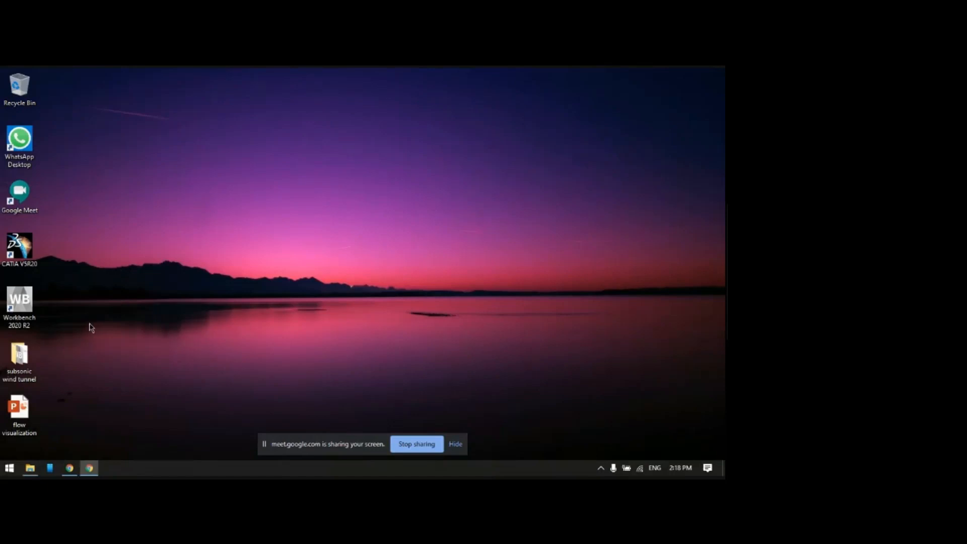
key("super+e")
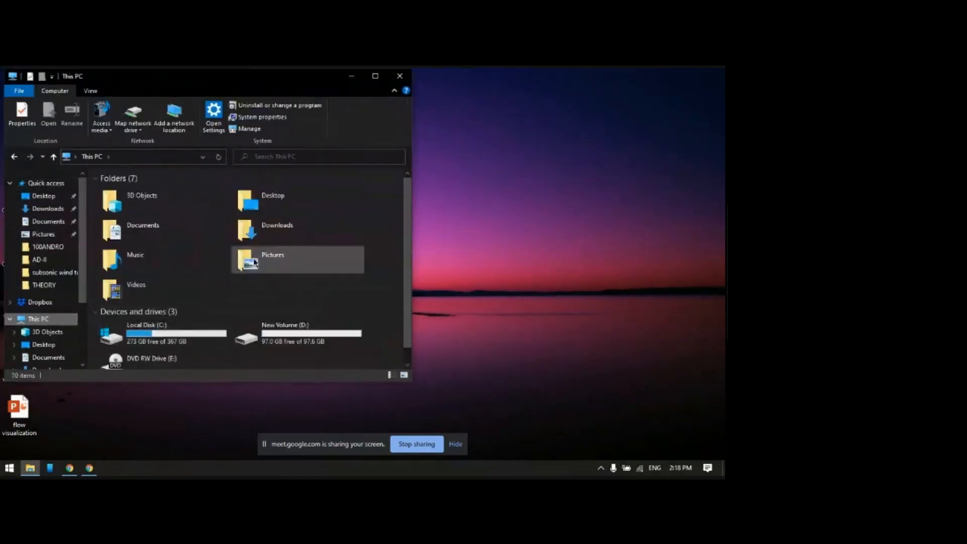
scroll(254, 257, "down", 1)
double_click(151, 323)
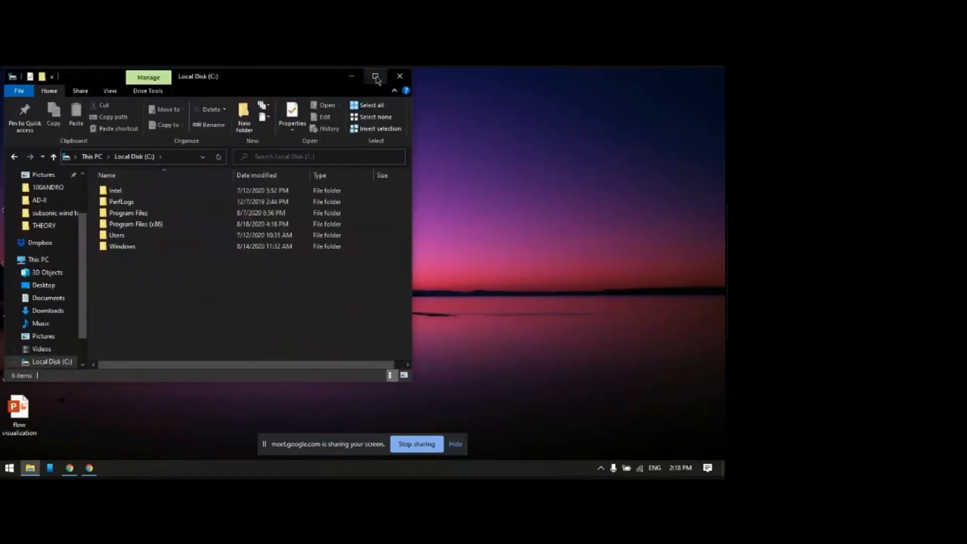
left_click(375, 76)
double_click(158, 220)
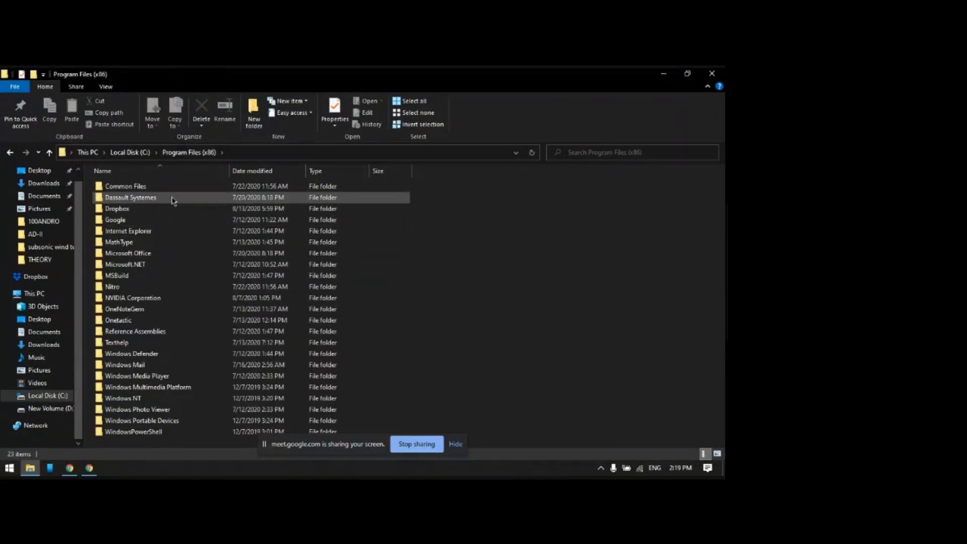
- Open the CATIA command folder under Dassault Systemes > B20 > intel_a > code, hiding the screen-sharing notice
double_click(173, 201)
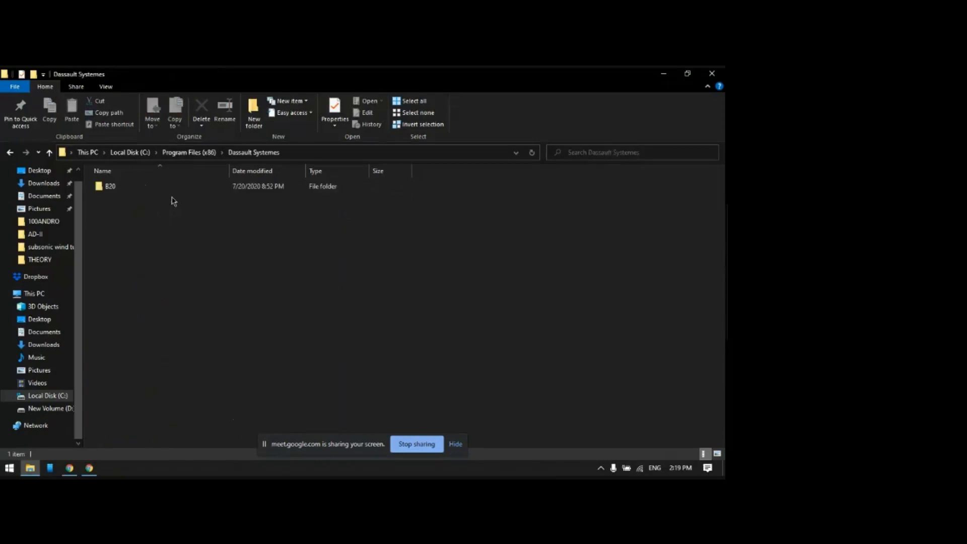
double_click(146, 187)
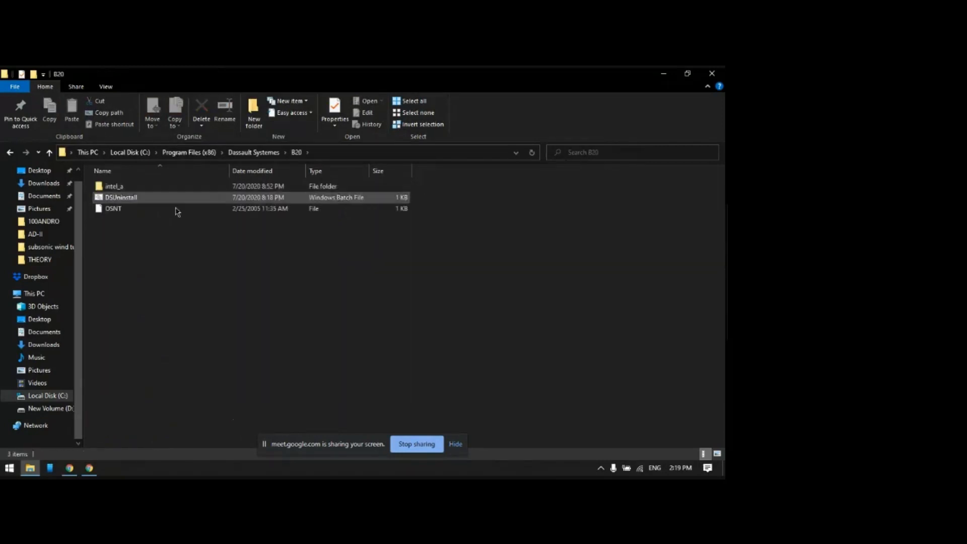
left_click(141, 189)
double_click(141, 190)
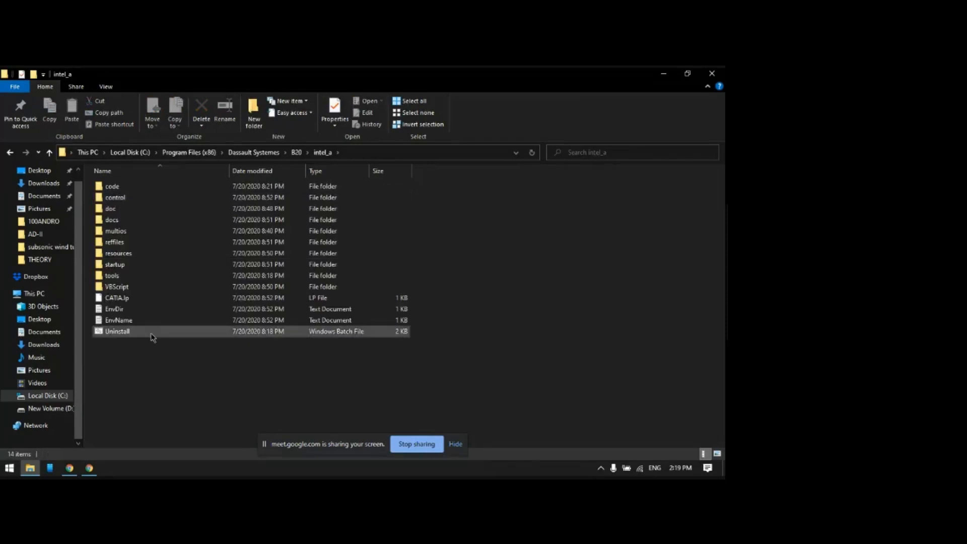
left_click(455, 446)
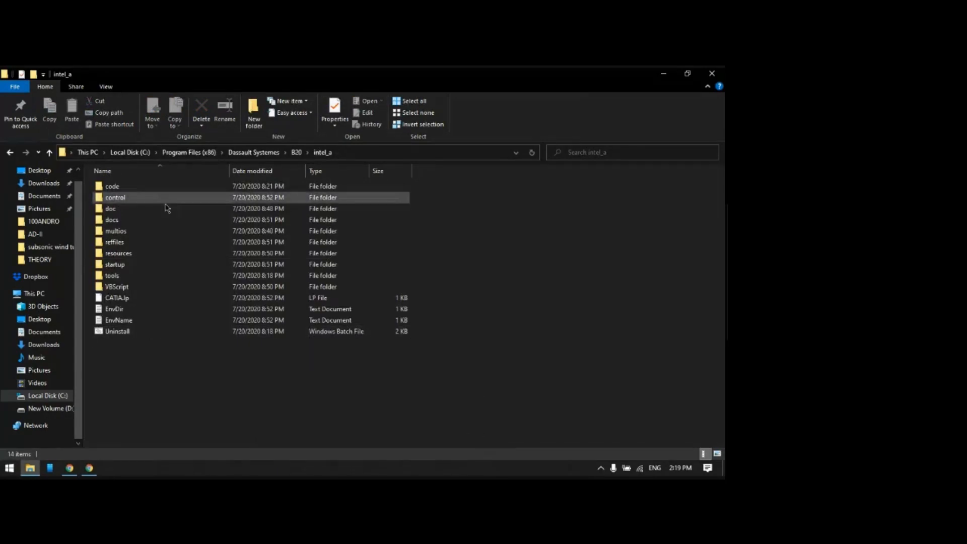
double_click(134, 186)
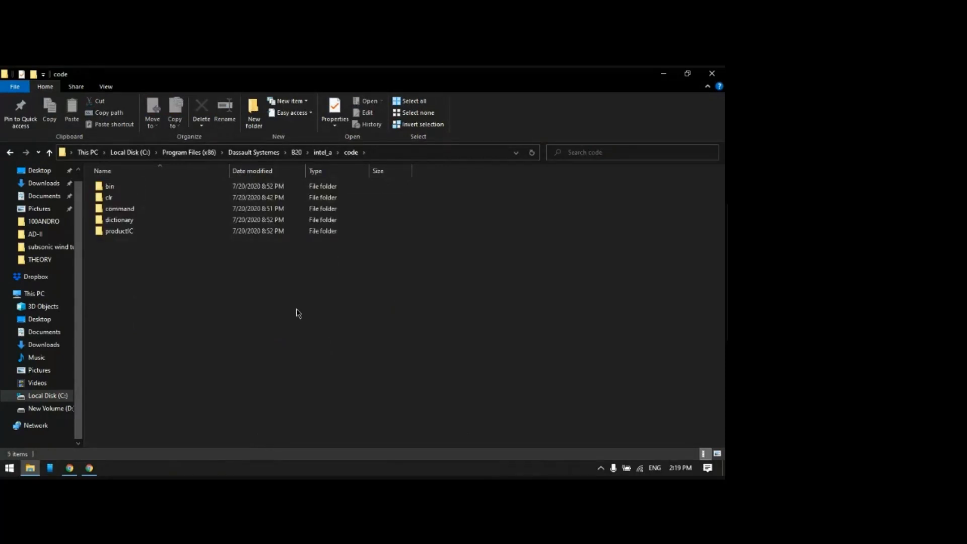
double_click(144, 209)
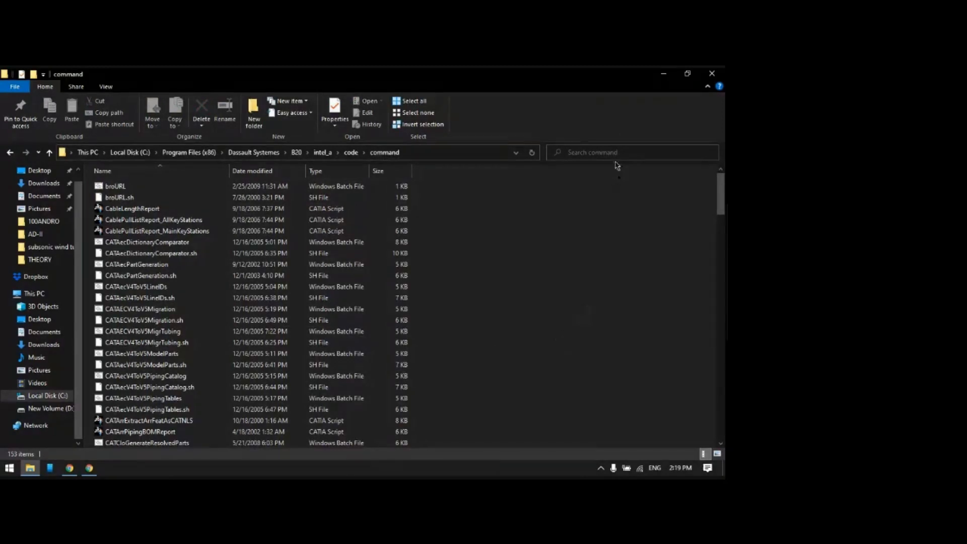
- Search the command folder for GSD and copy the GSD_PointSplineLoftFromExcel workbook
left_click(616, 157)
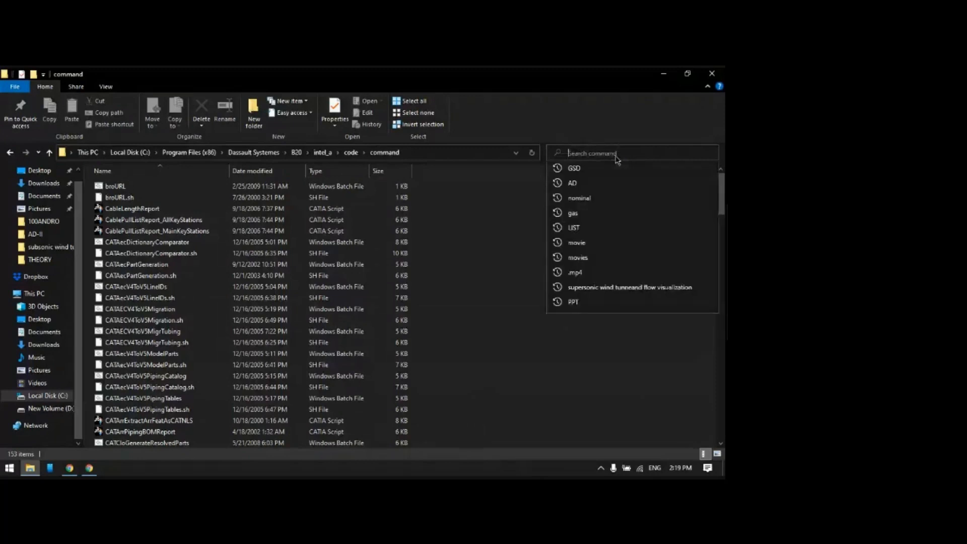
type("GSD")
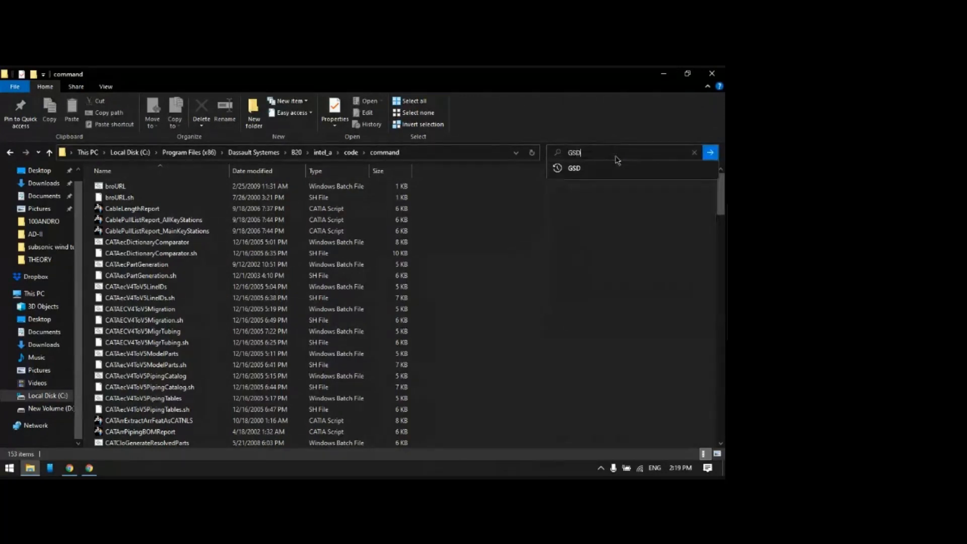
left_click(711, 156)
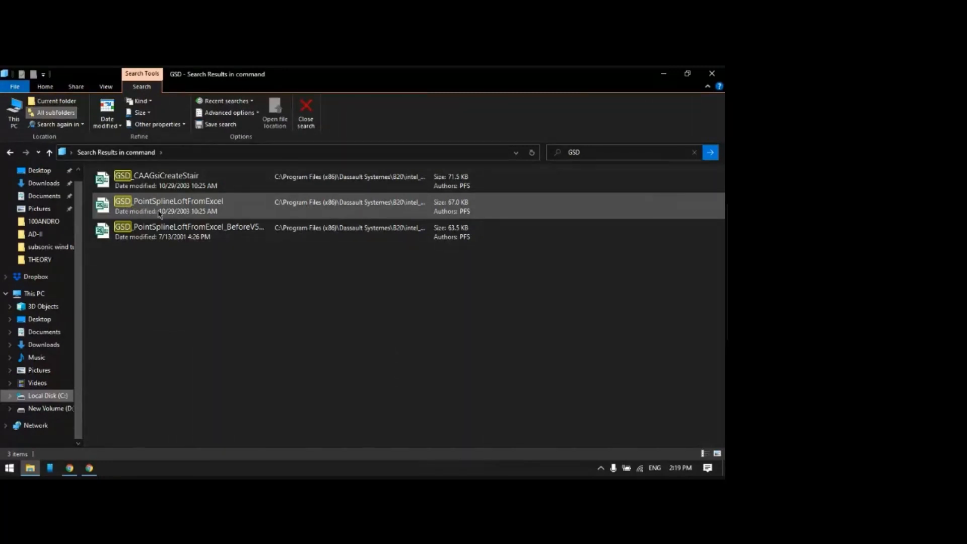
left_click(219, 206)
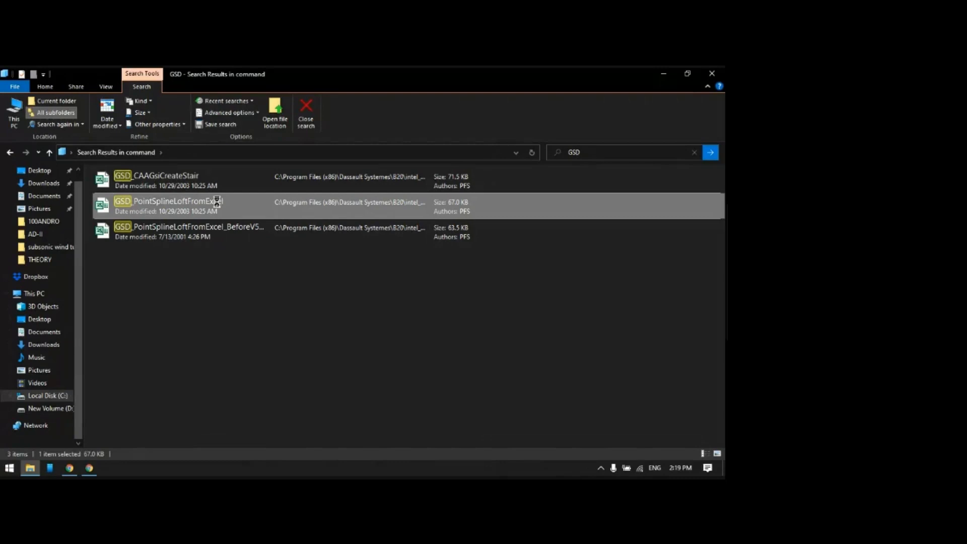
right_click(219, 206)
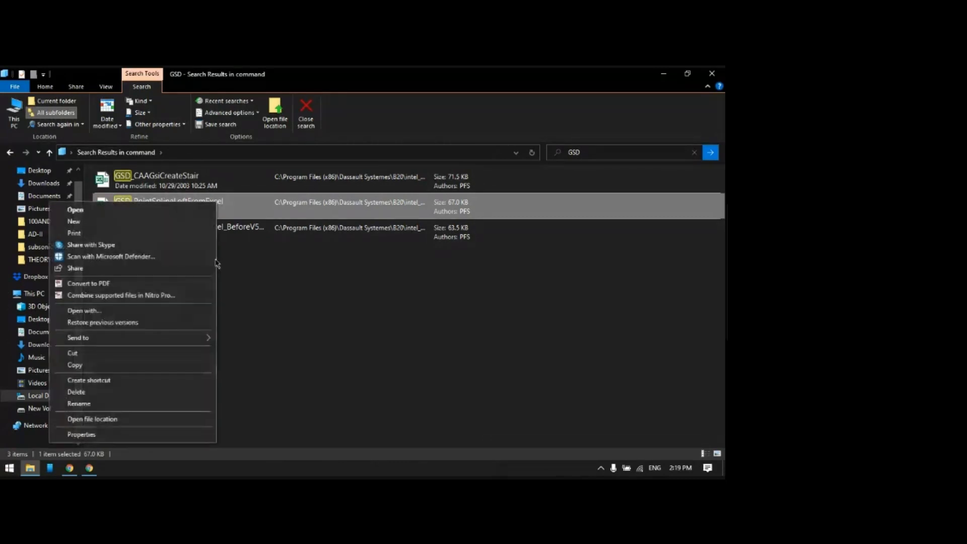
left_click(165, 364)
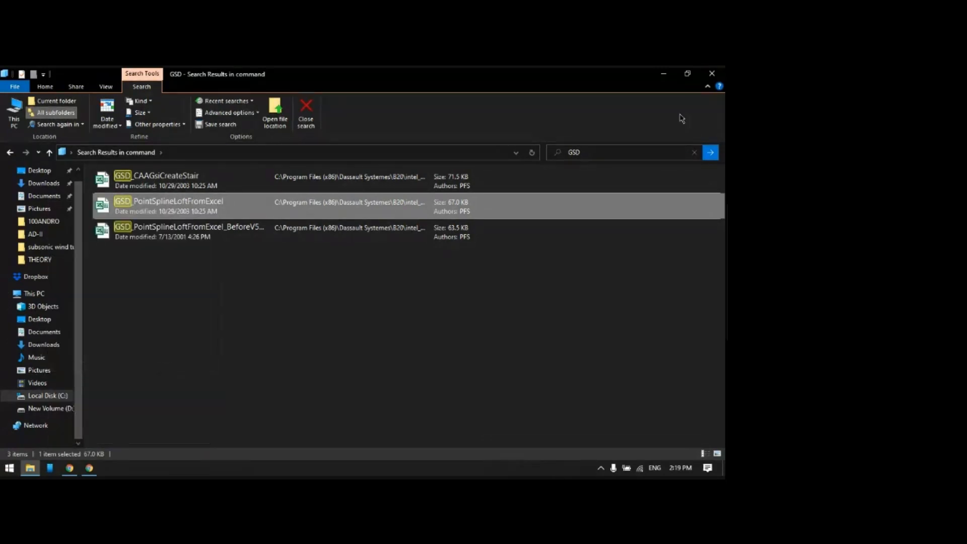
- Close File Explorer, paste the copied workbook onto the desktop and open it in a maximised Excel window
left_click(721, 74)
right_click(324, 177)
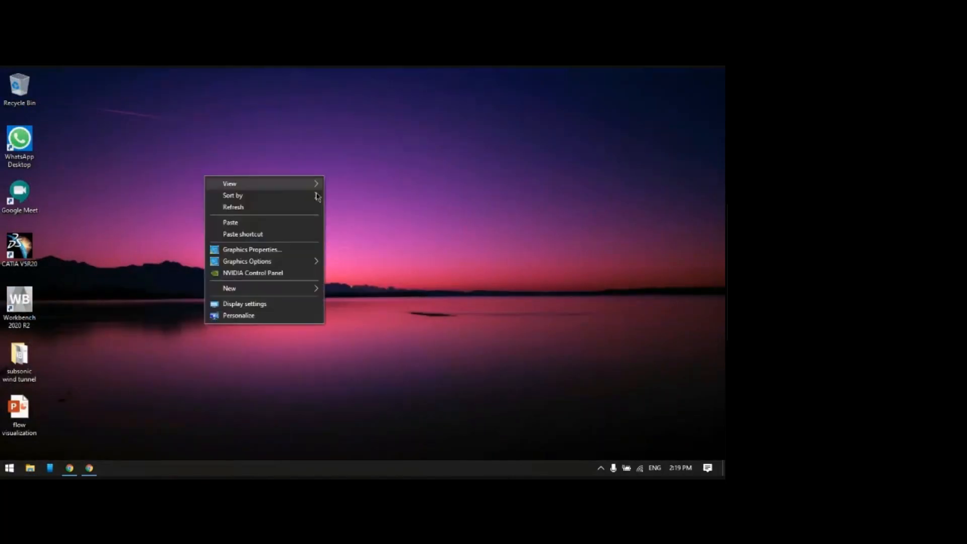
left_click(267, 221)
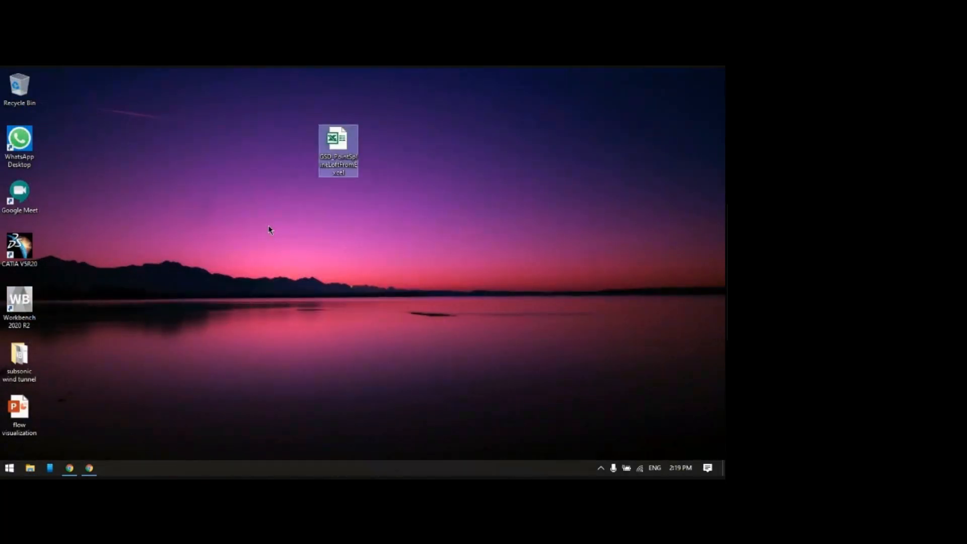
double_click(338, 155)
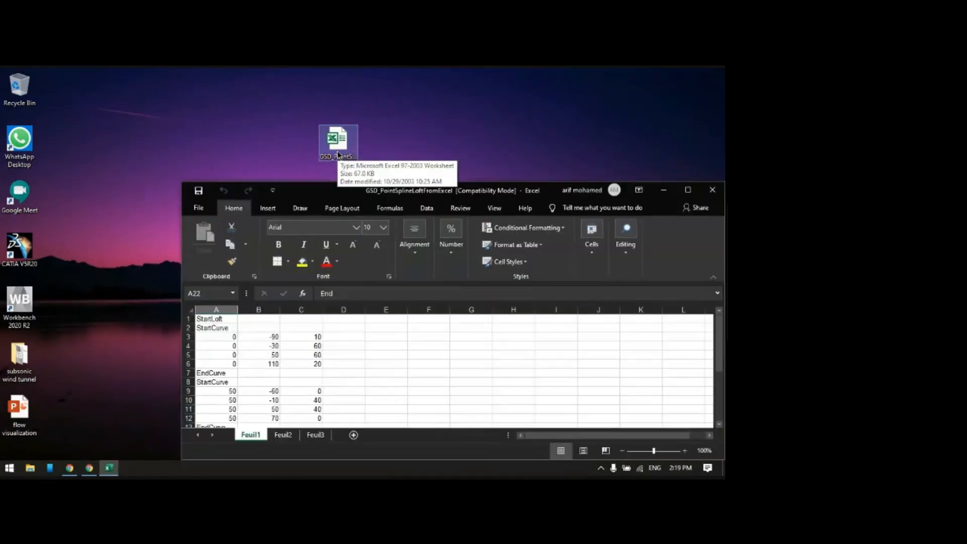
left_click(688, 189)
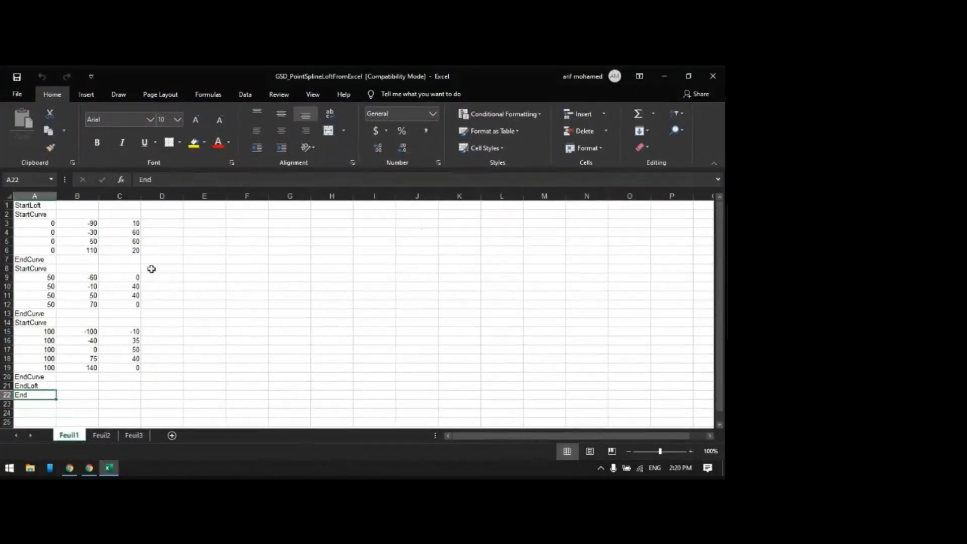
- Clear the sample curve data in cells A3:C19, keeping the StartLoft and StartCurve rows
left_click_drag(31, 225, 127, 374)
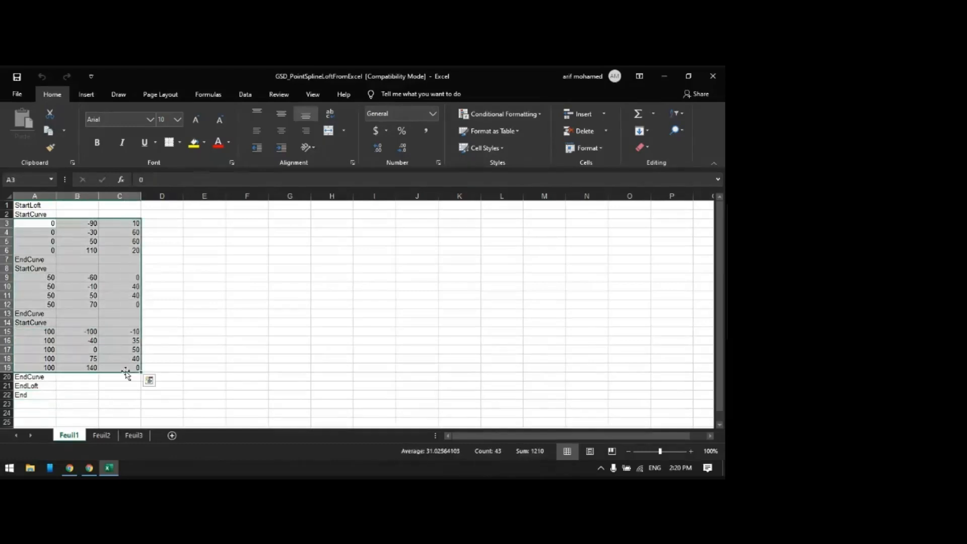
key("Delete")
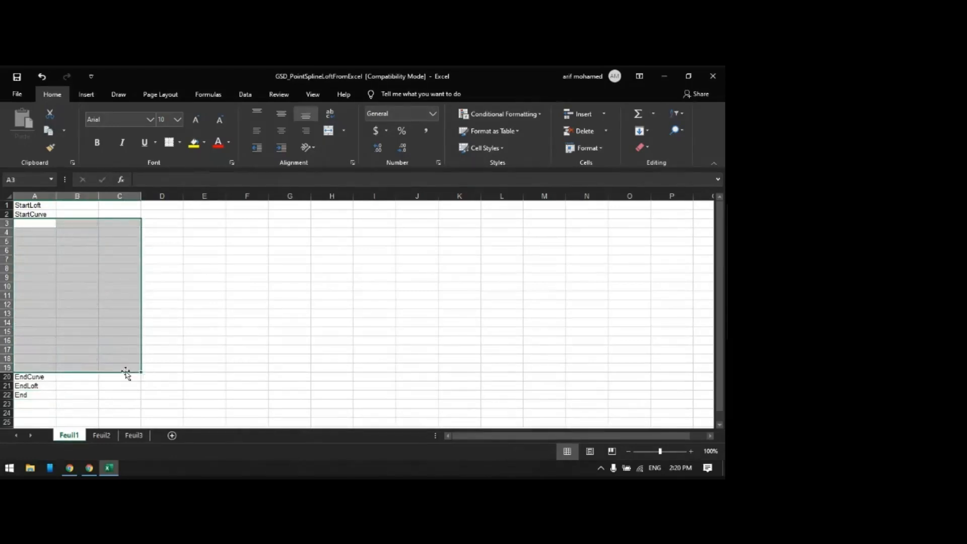
left_click(94, 389)
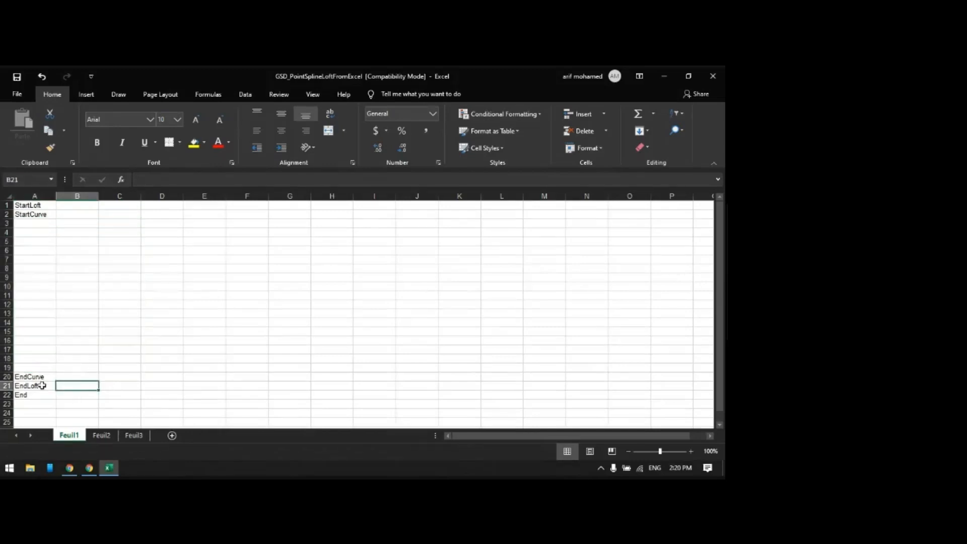
- Move the EndCurve, EndLoft and End entries from A20:A22 out of the way to I7:I9
left_click_drag(24, 376, 29, 392)
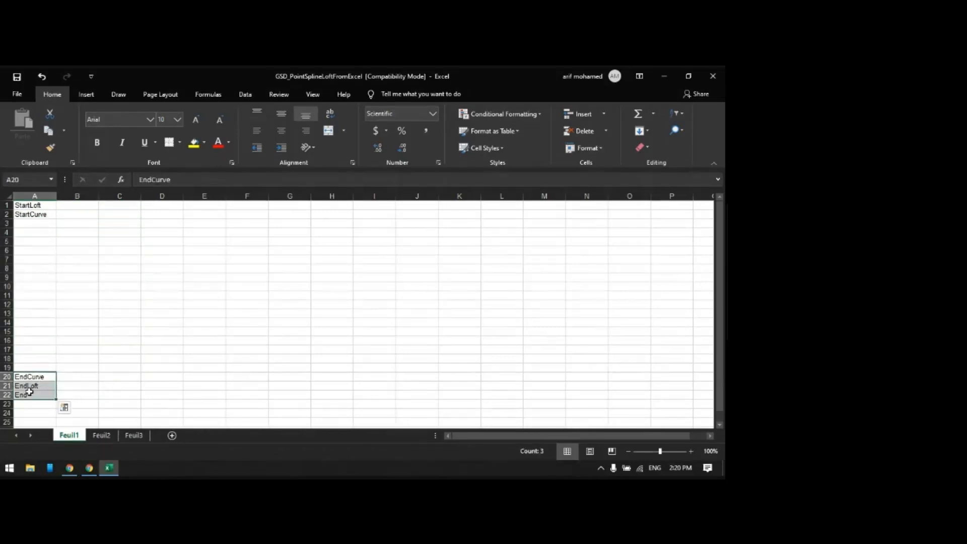
key("ctrl+c")
left_click(367, 260)
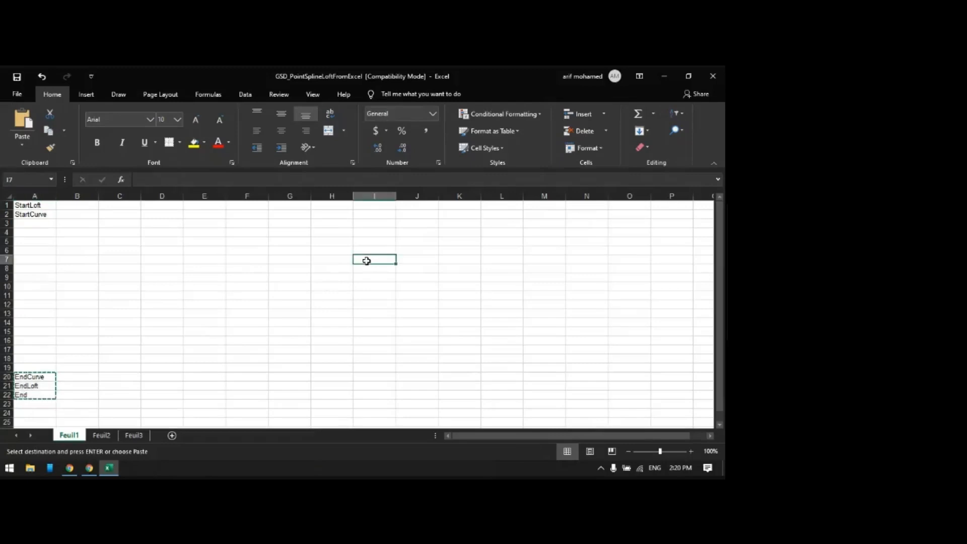
key("ctrl+v")
left_click(345, 322)
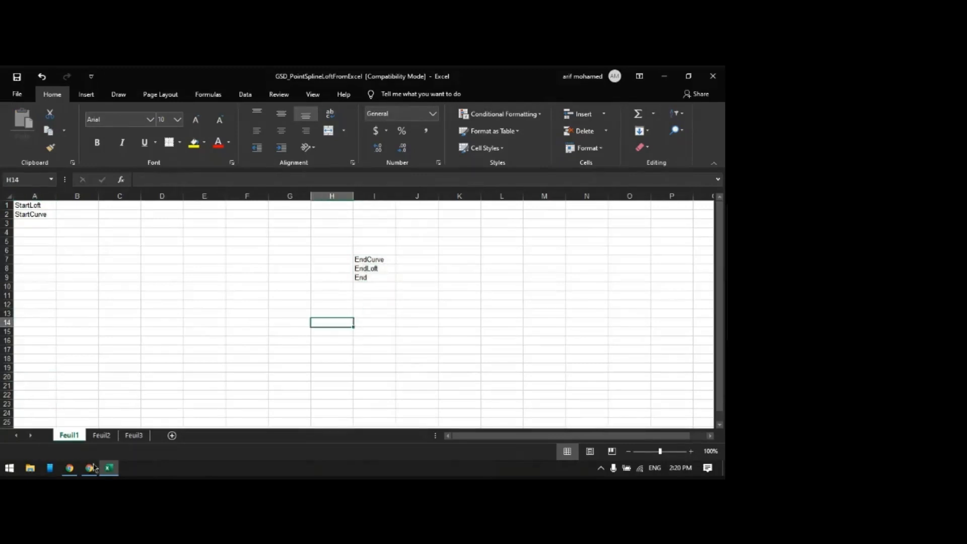
- Copy all NACA 2412 coordinate rows from the Chrome page, without the title, and paste them into the workbook starting at A3
mouse_move(90, 471)
left_click(101, 418)
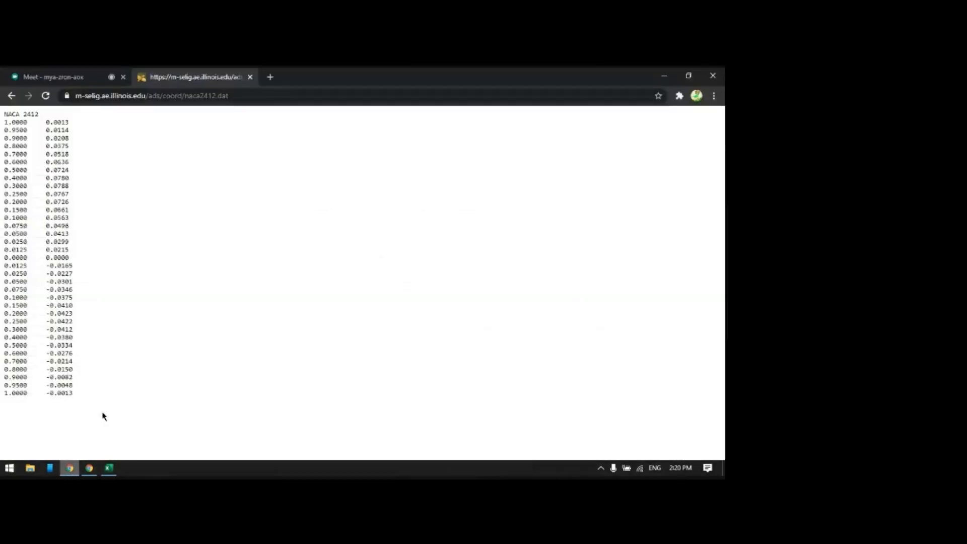
left_click_drag(4, 124, 107, 410)
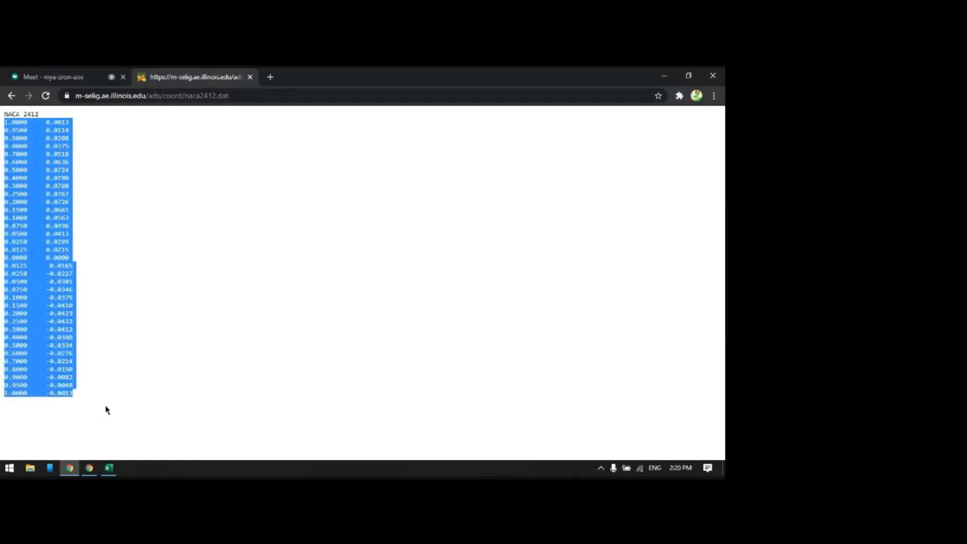
left_click(109, 467)
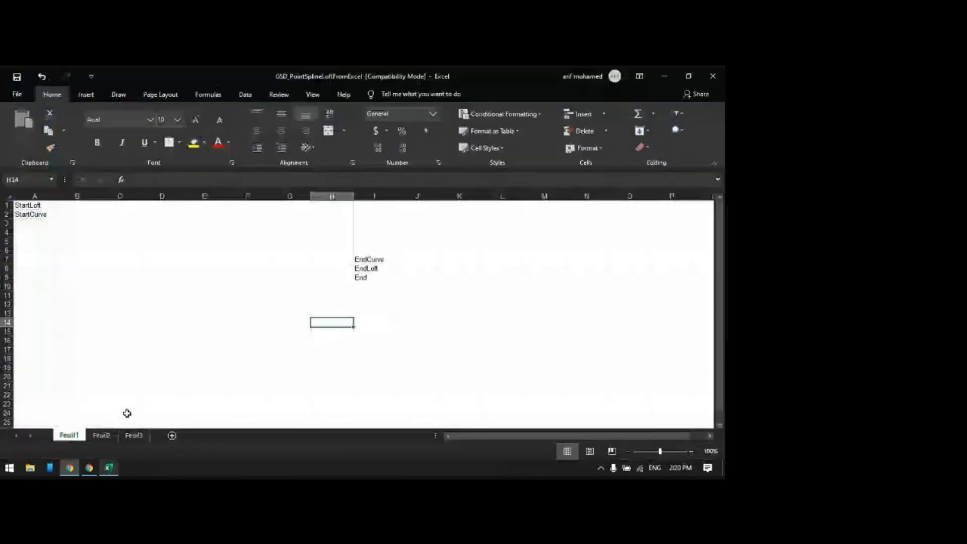
left_click(35, 225)
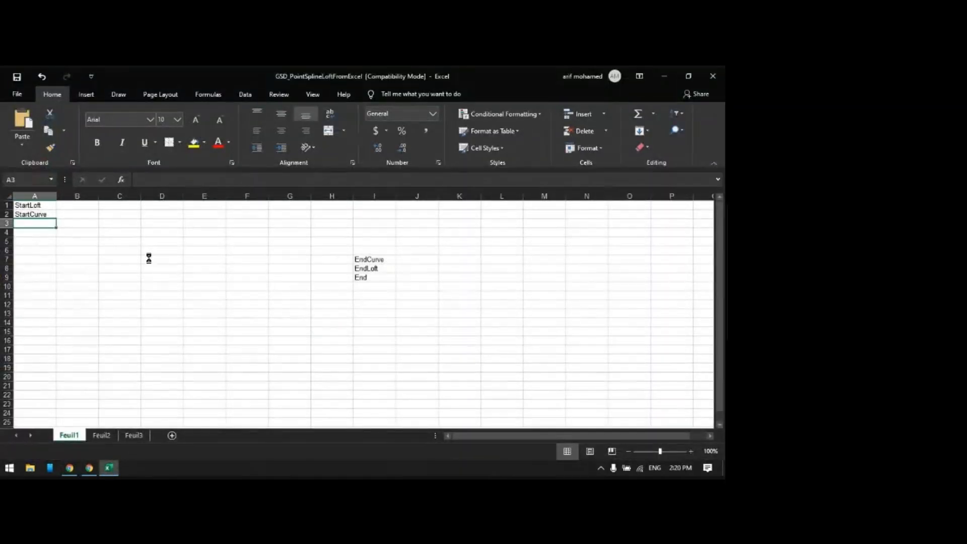
key("ctrl+v")
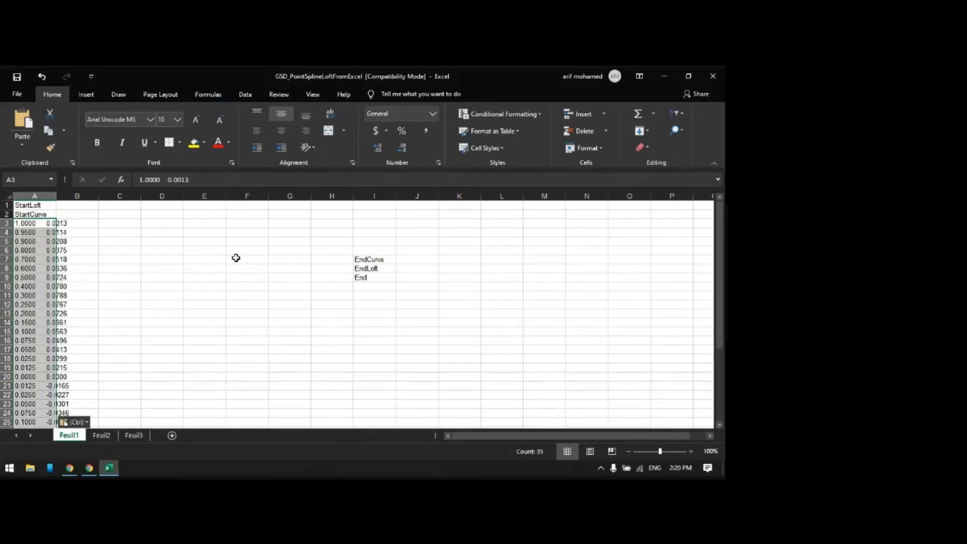
- Split the pasted coordinates into separate columns from A3 using Text to Columns with fixed width and General format
left_click(246, 95)
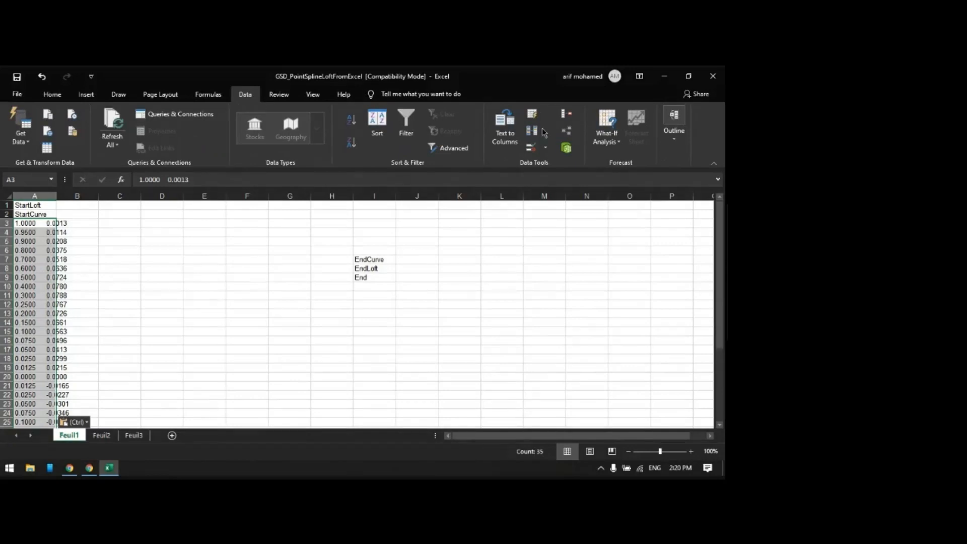
left_click(506, 130)
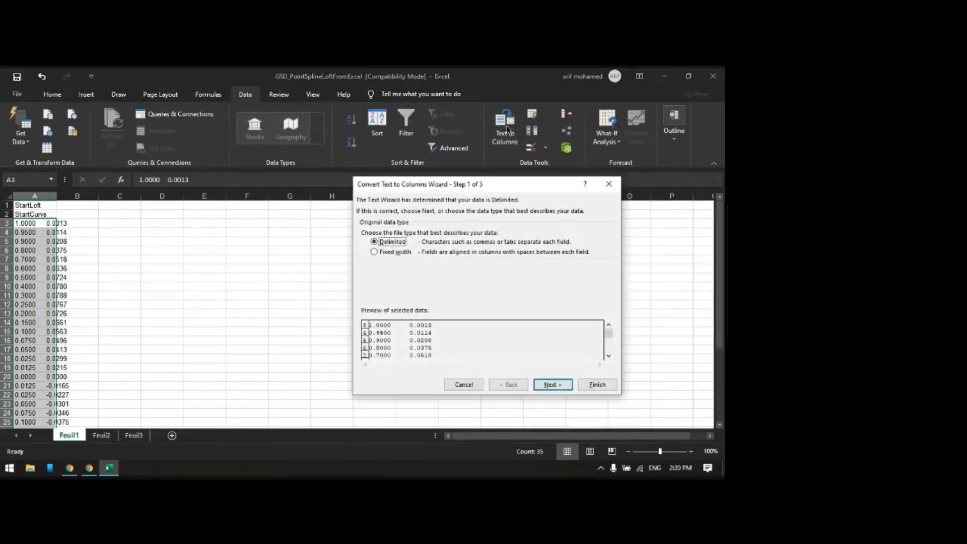
left_click(409, 253)
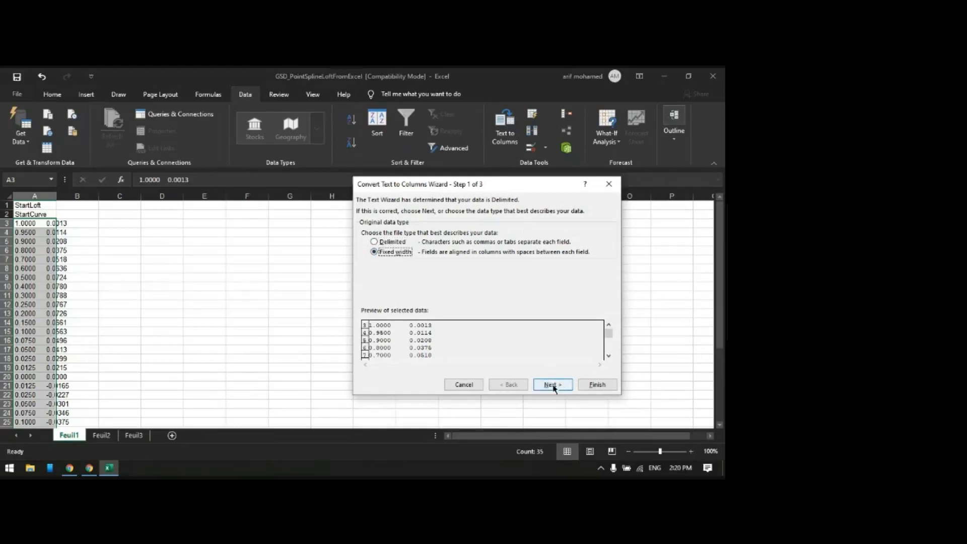
left_click(552, 386)
left_click(552, 385)
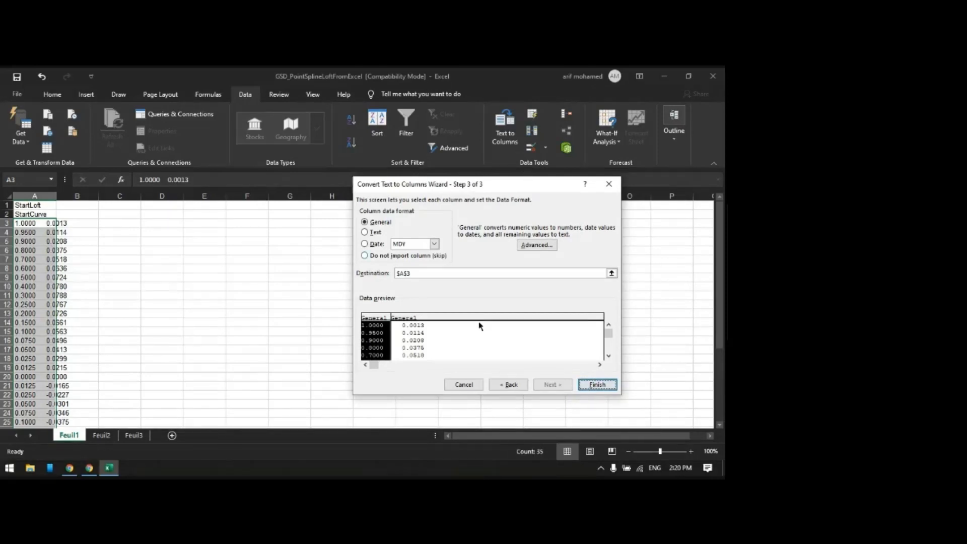
left_click(597, 384)
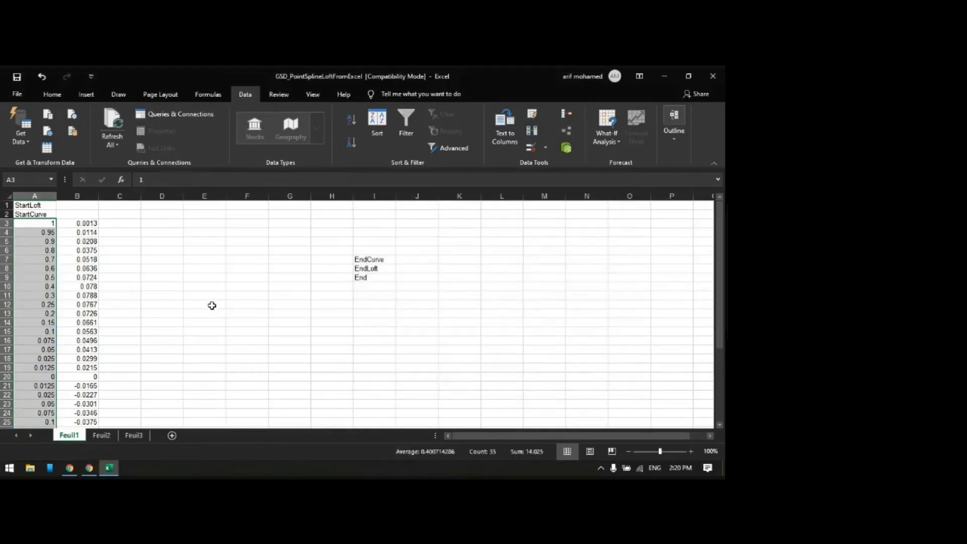
left_click(212, 306)
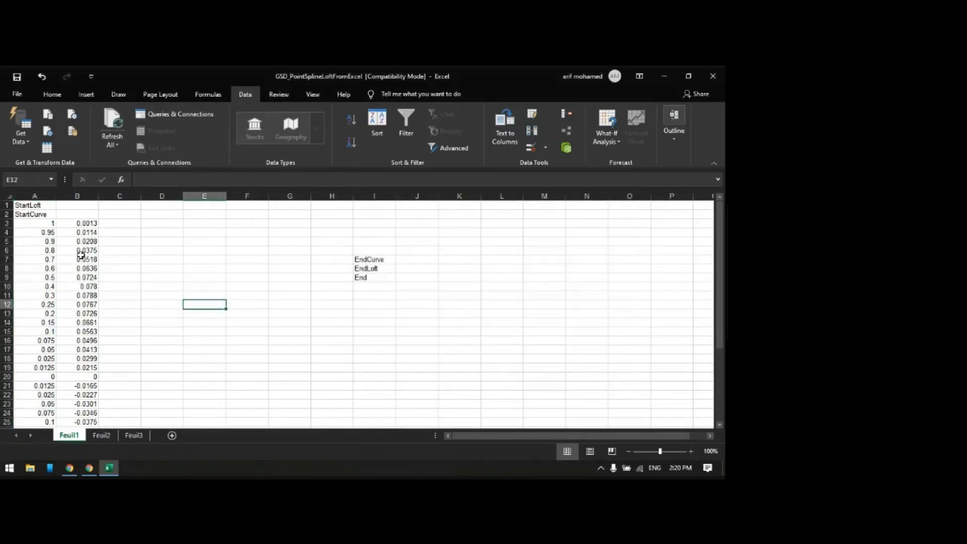
- Set the first and last y-coordinates, cells B3 and B37, to 0 to close the trailing edge
left_click(87, 223)
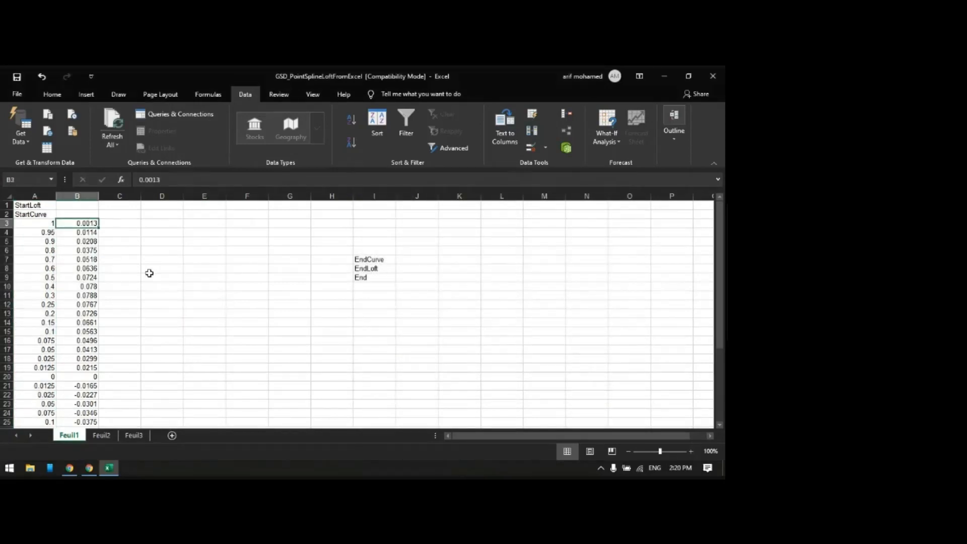
type("0")
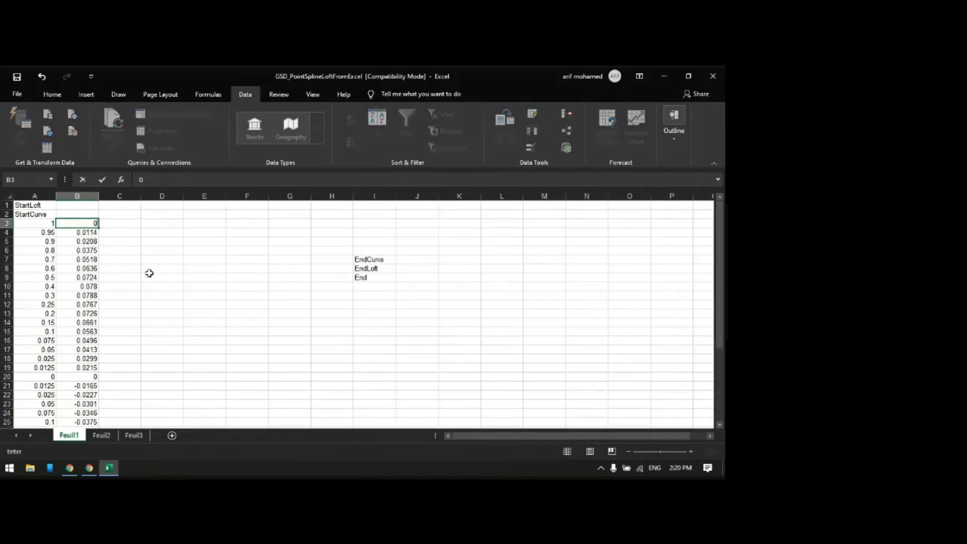
scroll(149, 273, "down", 5)
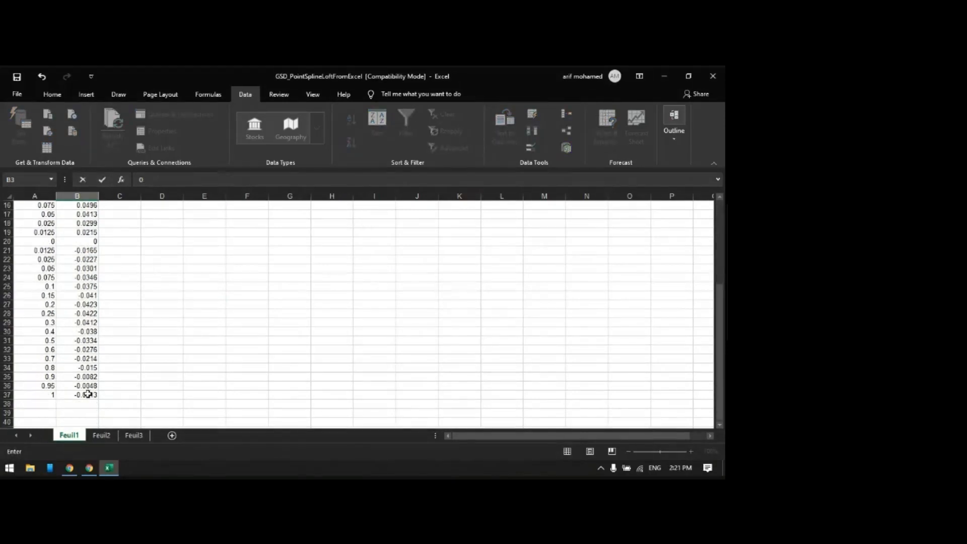
left_click(89, 394)
type("0")
left_click(166, 376)
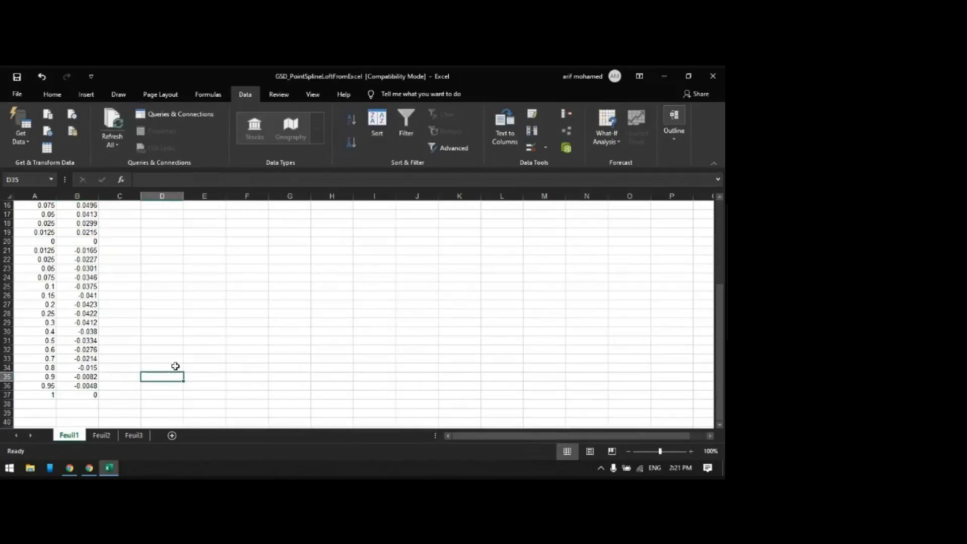
- Enter 0 as the z-coordinate in C3 and fill it down column C to row 37
scroll(238, 350, "up", 5)
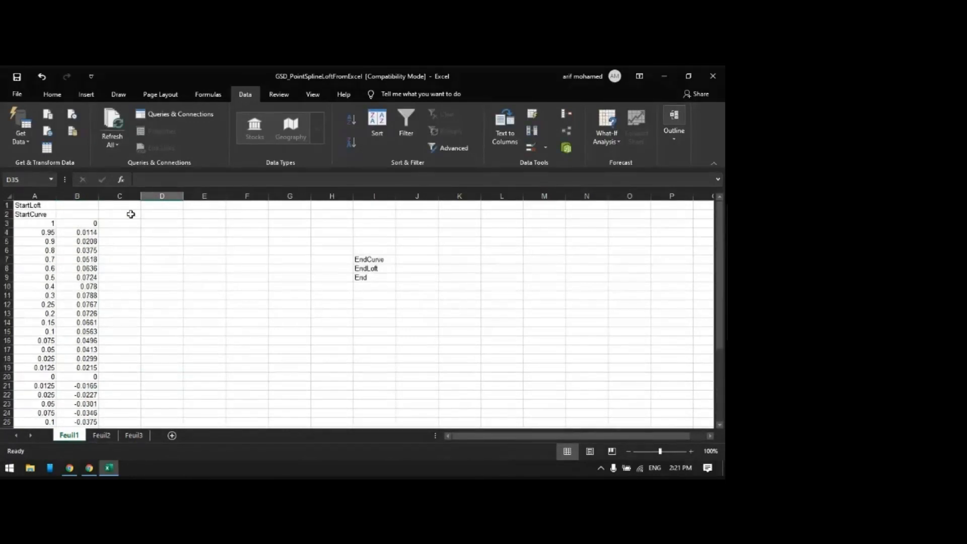
left_click(130, 223)
type("0")
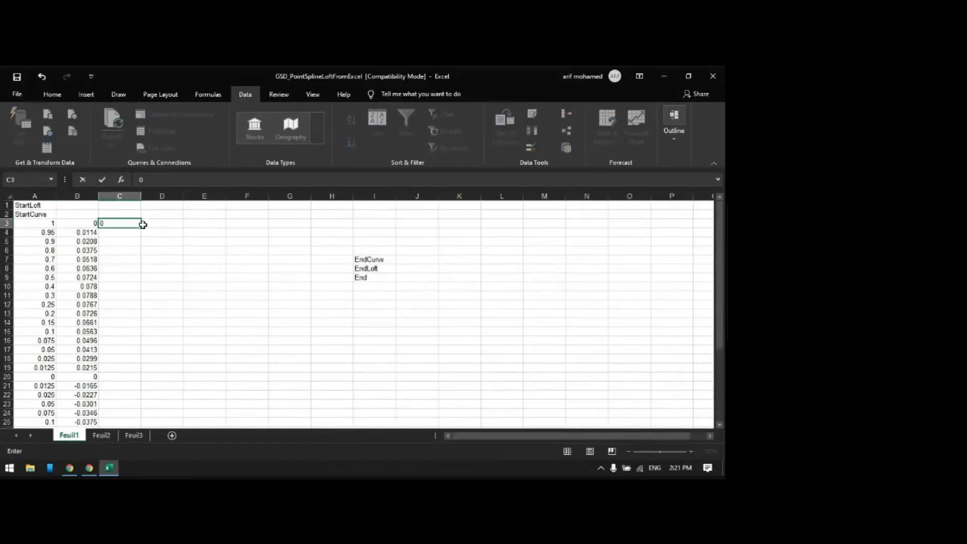
left_click(157, 239)
left_click(134, 224)
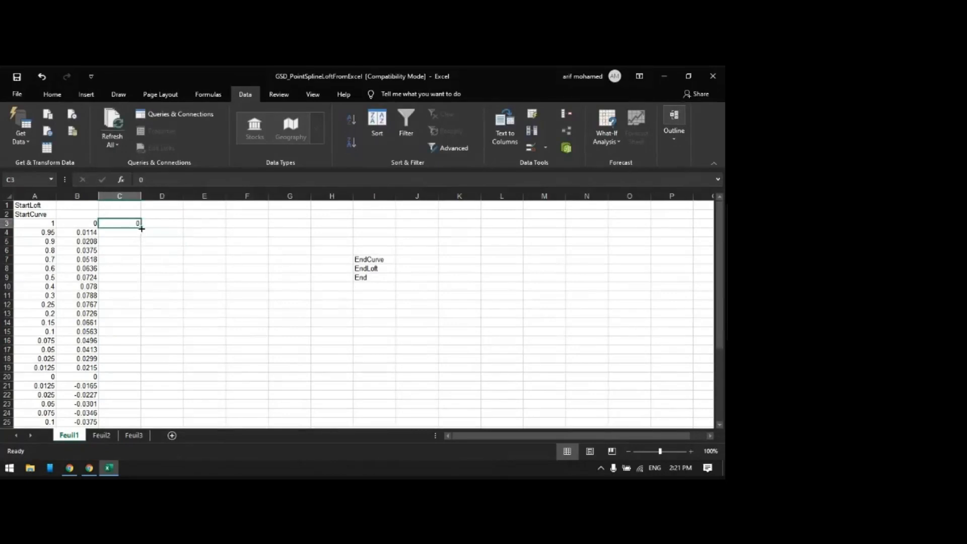
left_click_drag(141, 228, 141, 407)
left_click(264, 377)
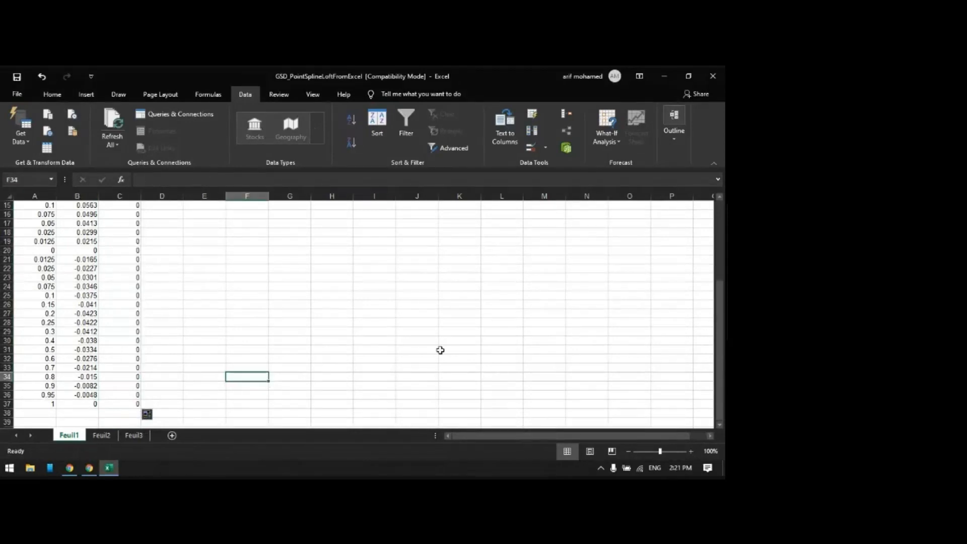
- Move the EndCurve, EndLoft and End entries from I7:I9 to A38:A40, directly below the coordinates
scroll(440, 350, "up", 4)
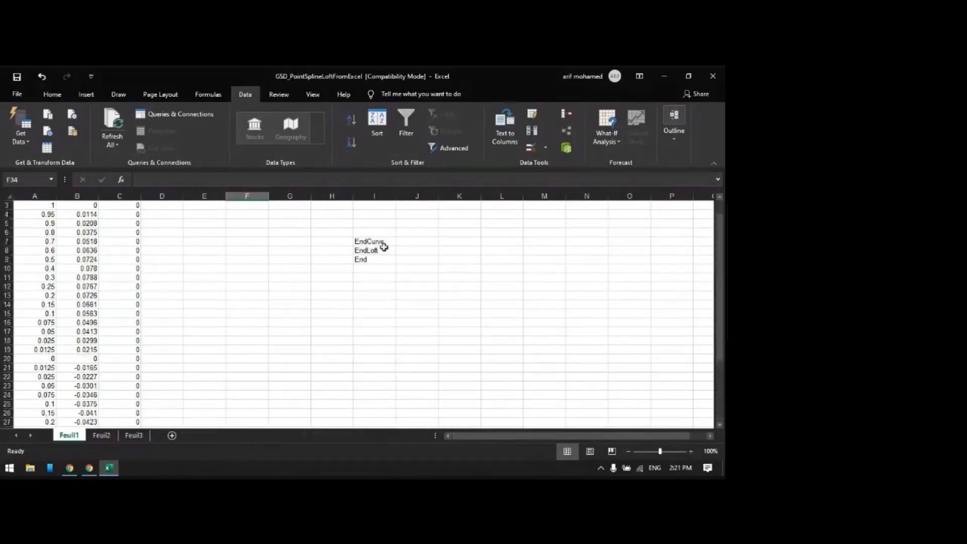
left_click(368, 240)
left_click_drag(368, 240, 371, 257)
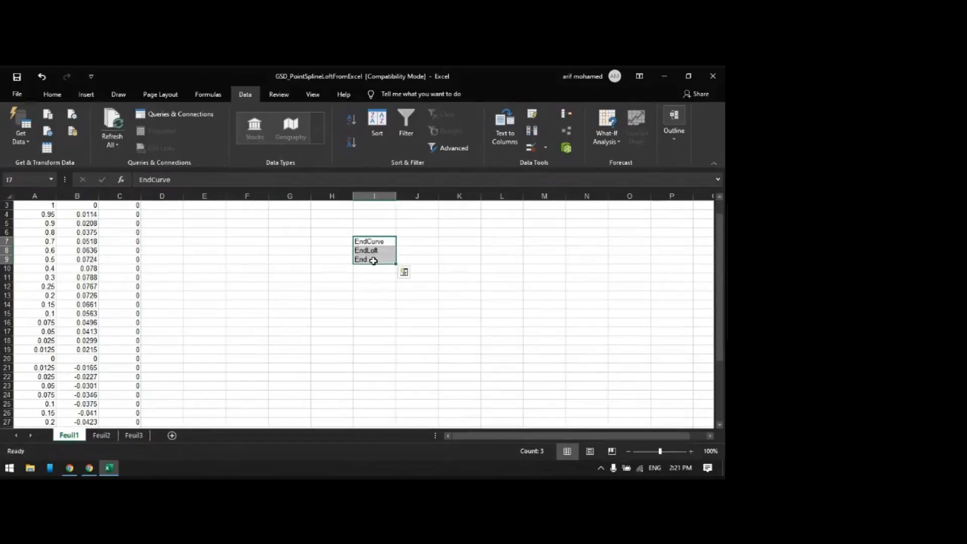
key("ctrl+c")
scroll(371, 256, "down", 4)
left_click(43, 414)
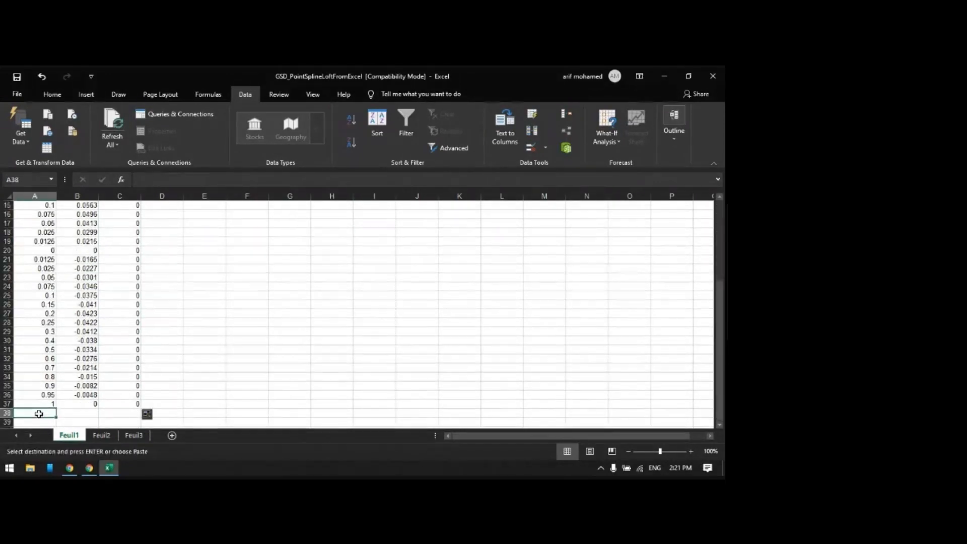
key("Return")
left_click(313, 365)
scroll(438, 337, "down", 5)
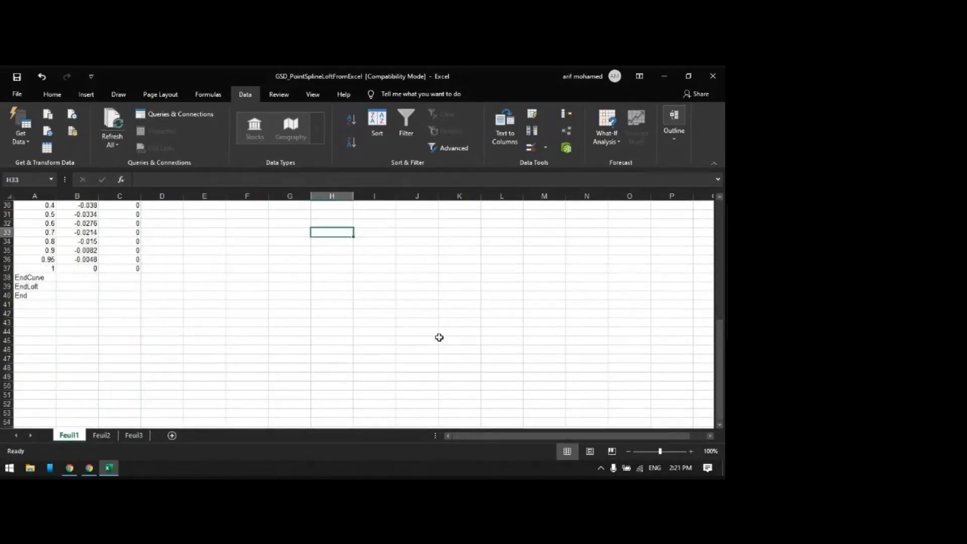
scroll(438, 336, "up", 10)
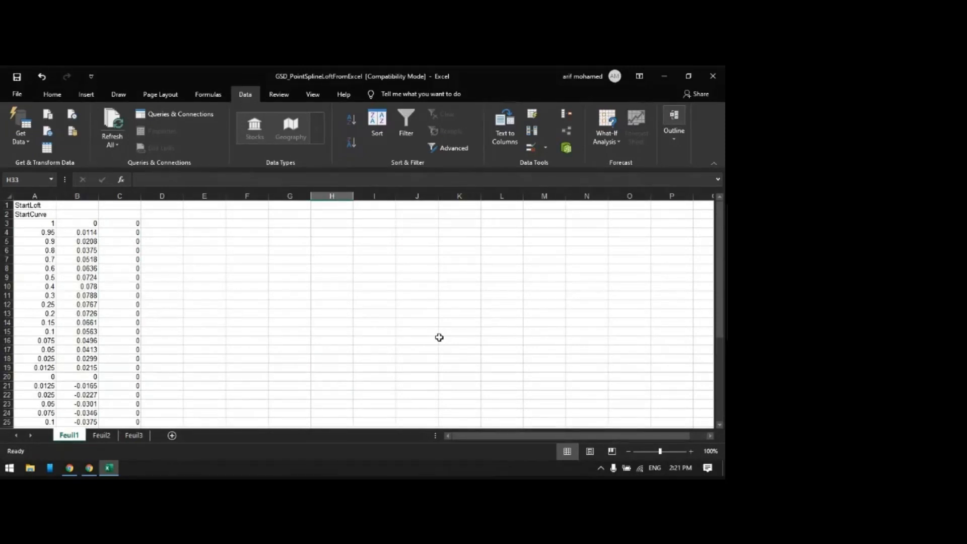
- Try to run the Feuil1.Main macro from This Workbook, and cancel its prompt for the kind of entities to create
left_click(316, 96)
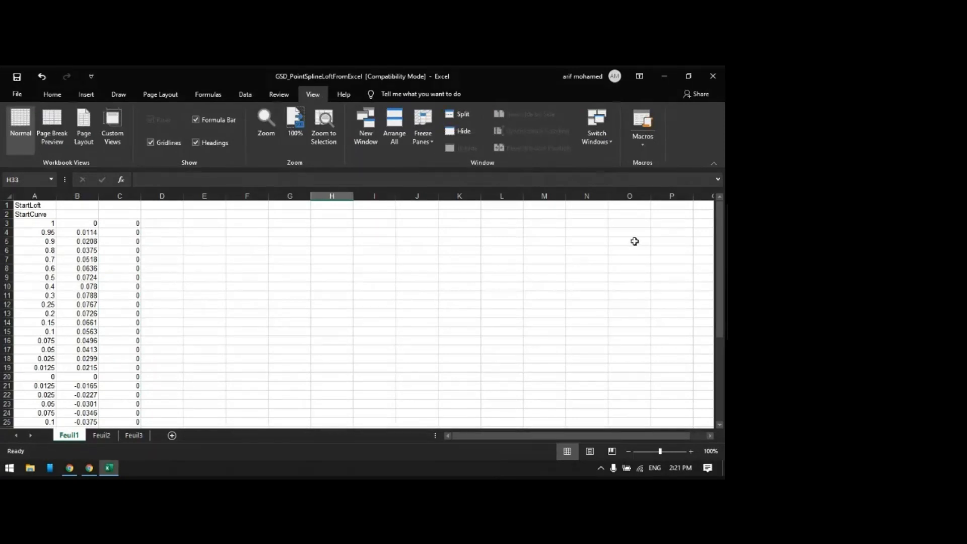
left_click(642, 121)
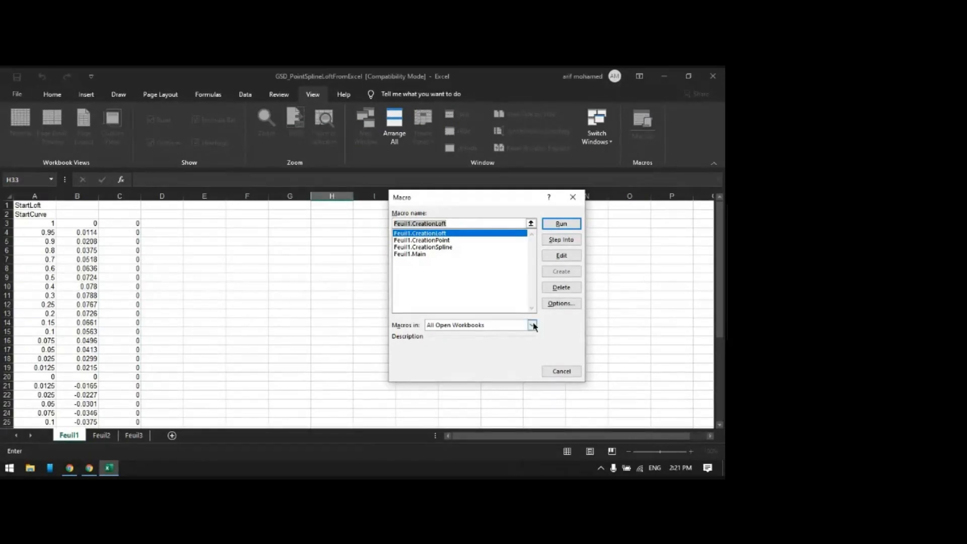
left_click(472, 327)
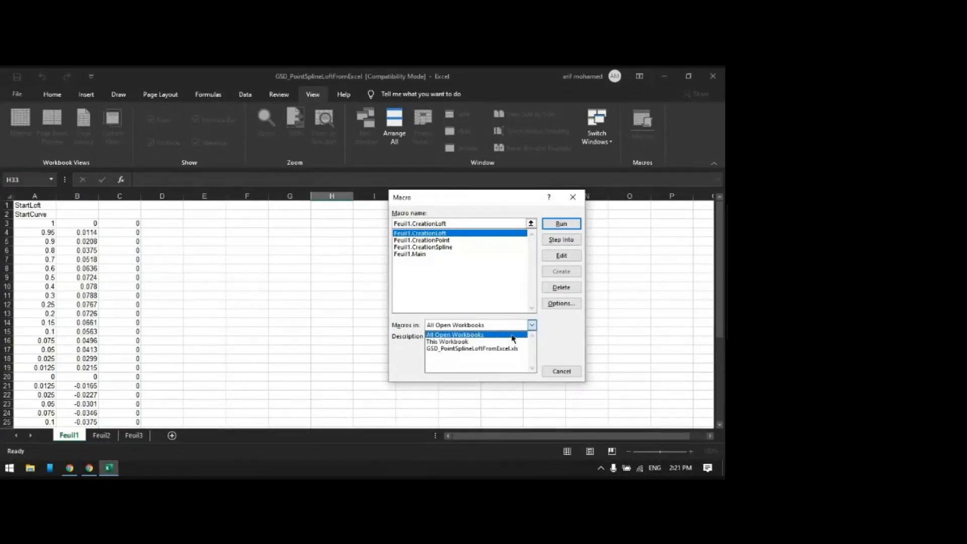
left_click(464, 342)
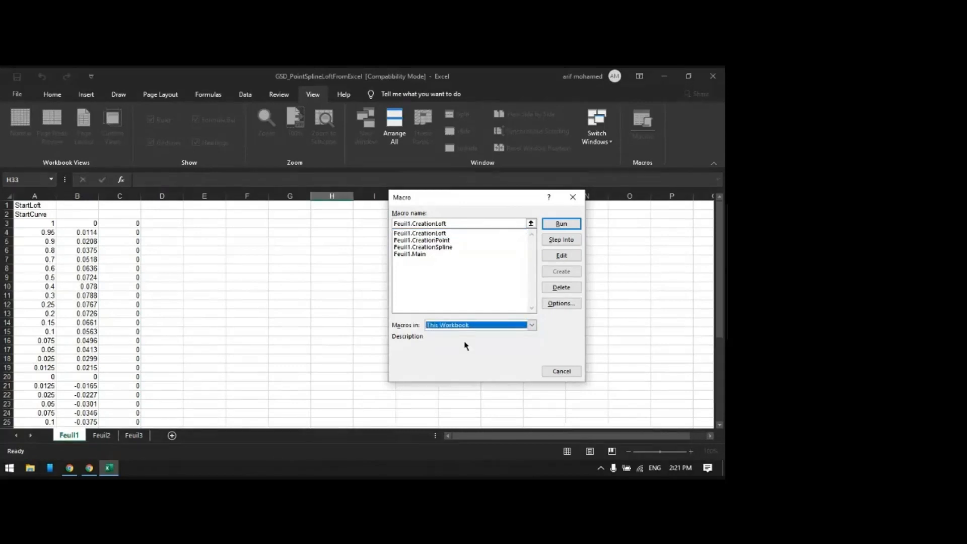
left_click(413, 255)
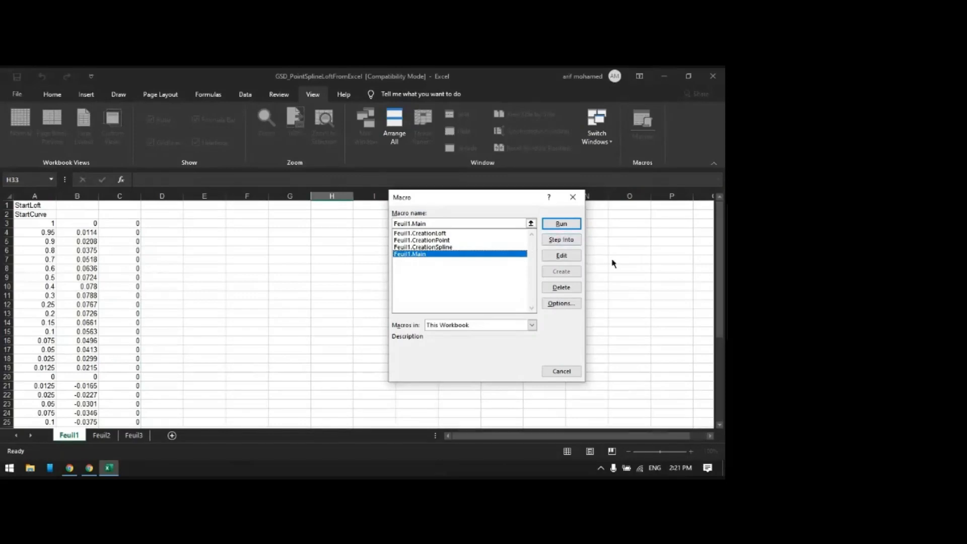
left_click(578, 225)
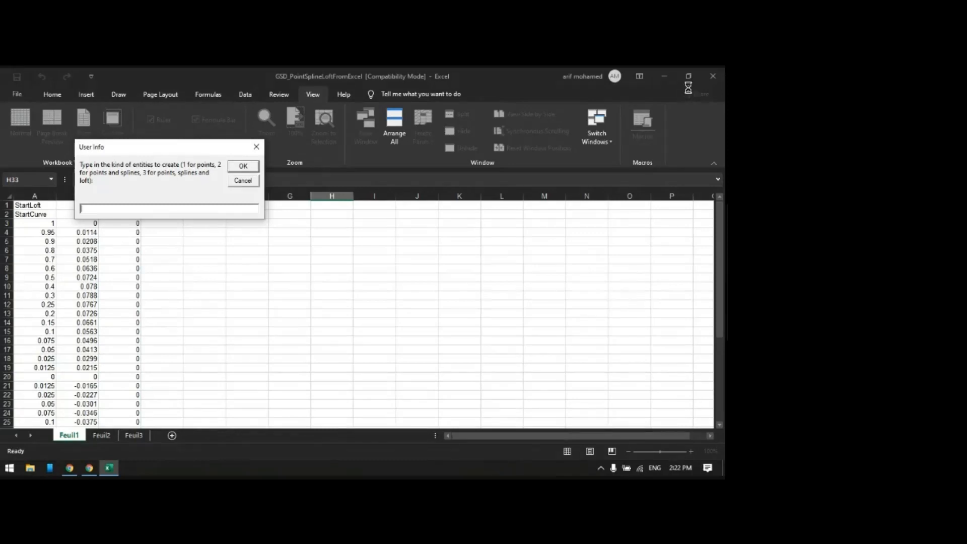
left_click(256, 147)
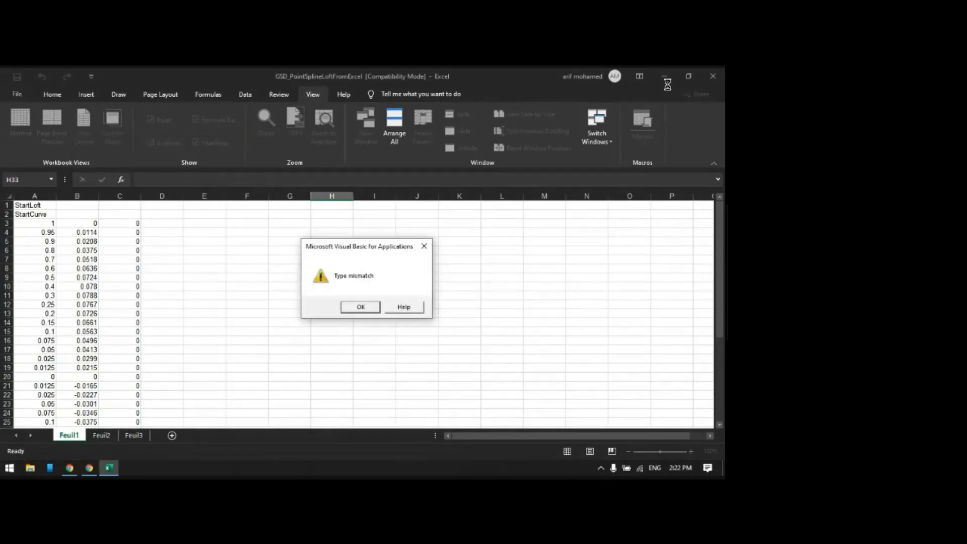
left_click(367, 311)
- Minimize the Excel and Chrome windows and refresh the desktop
left_click(664, 77)
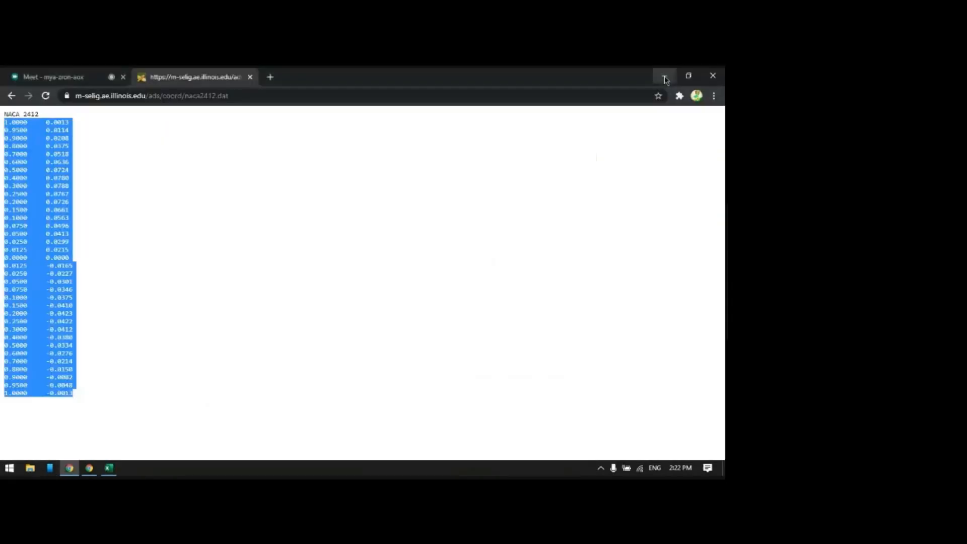
left_click(665, 76)
right_click(220, 172)
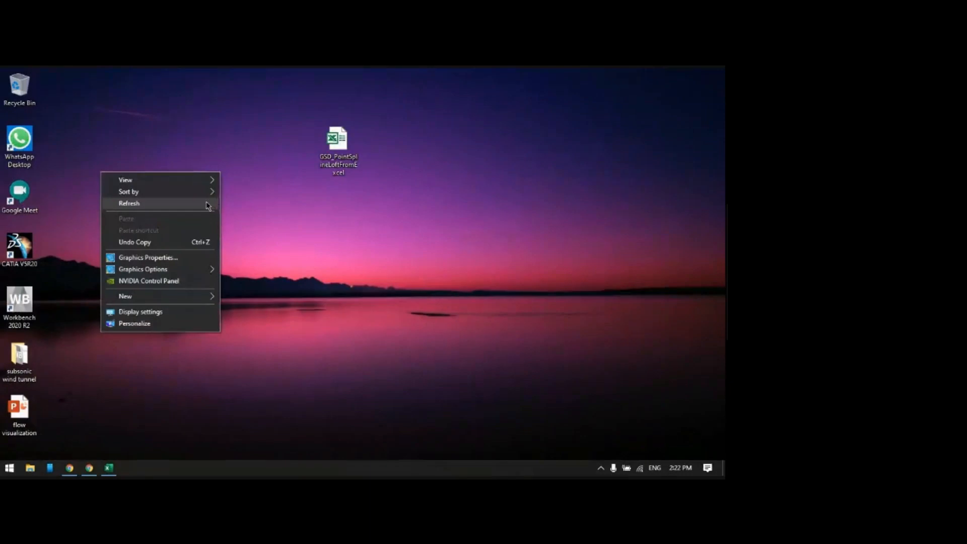
left_click(209, 203)
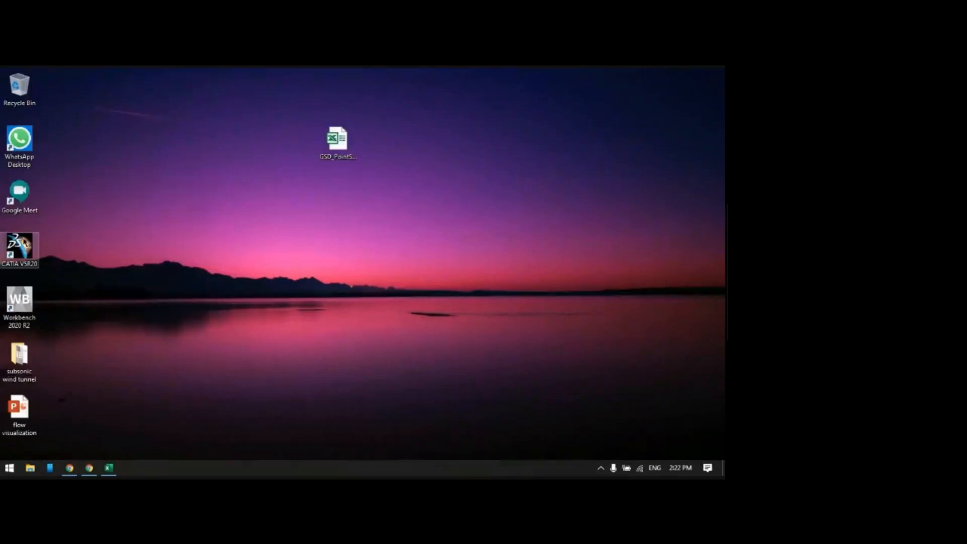
right_click(277, 258)
left_click(227, 289)
- Open Task Manager and check the running processes for CATIA
right_click(404, 473)
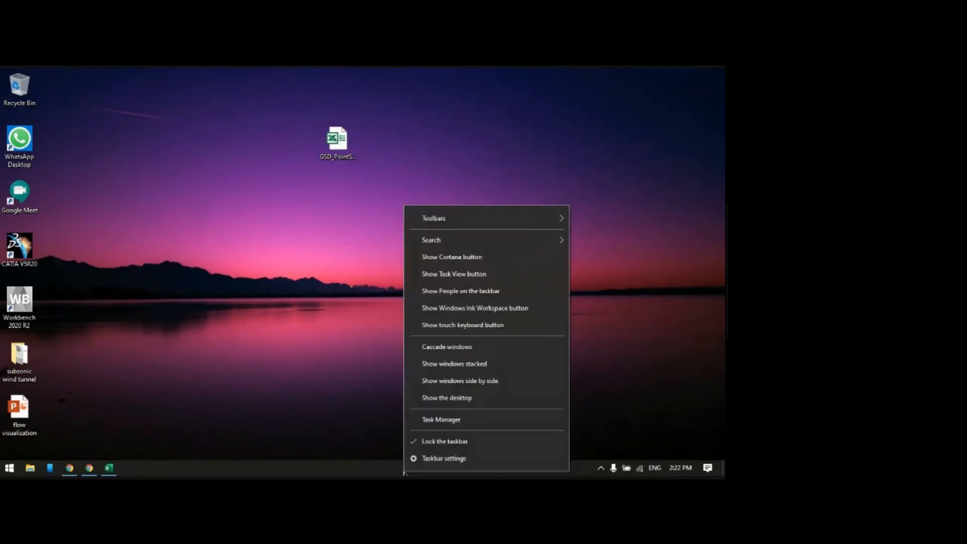
left_click(248, 318)
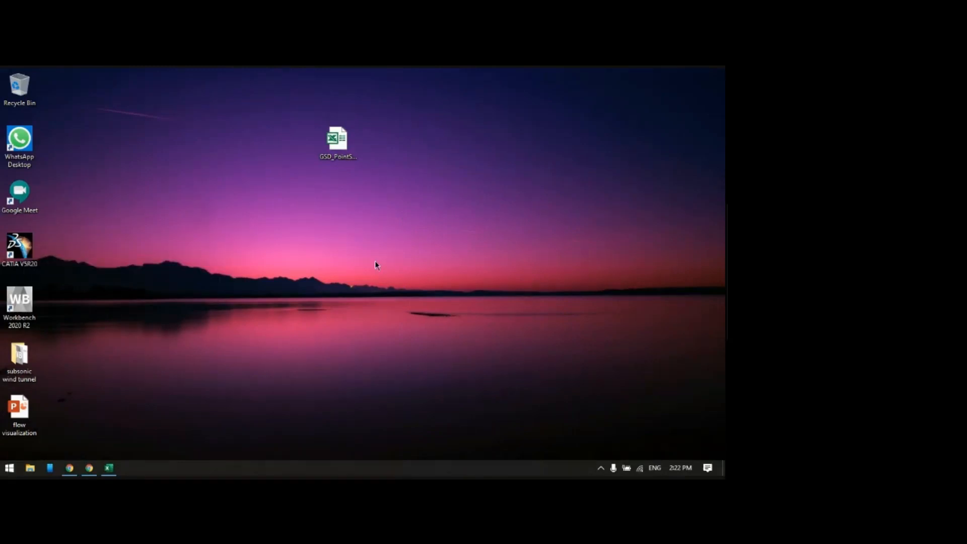
right_click(425, 467)
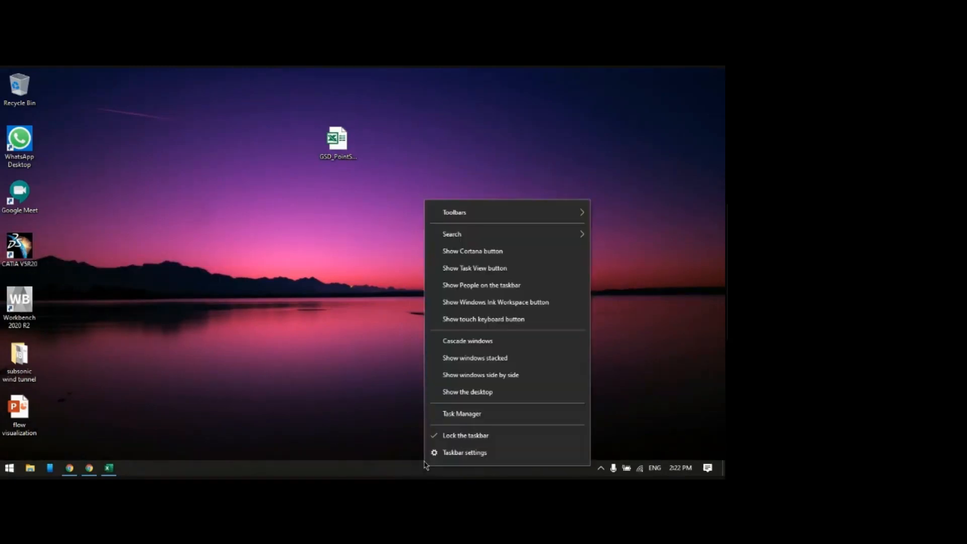
left_click(458, 419)
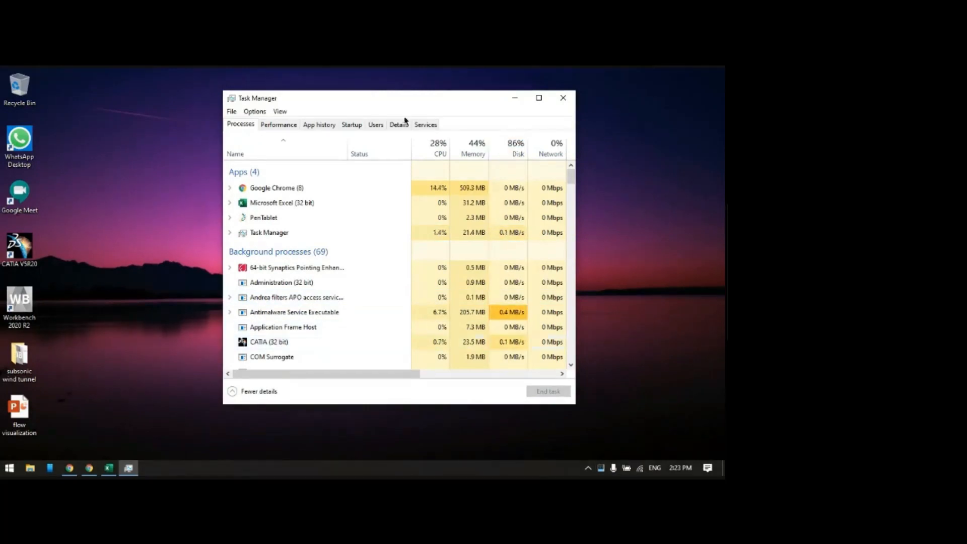
left_click(514, 98)
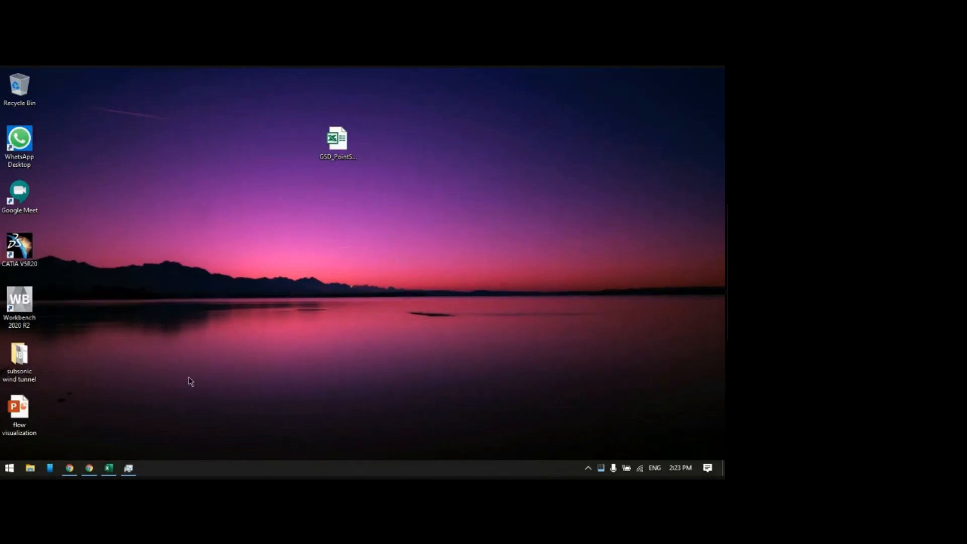
left_click(128, 468)
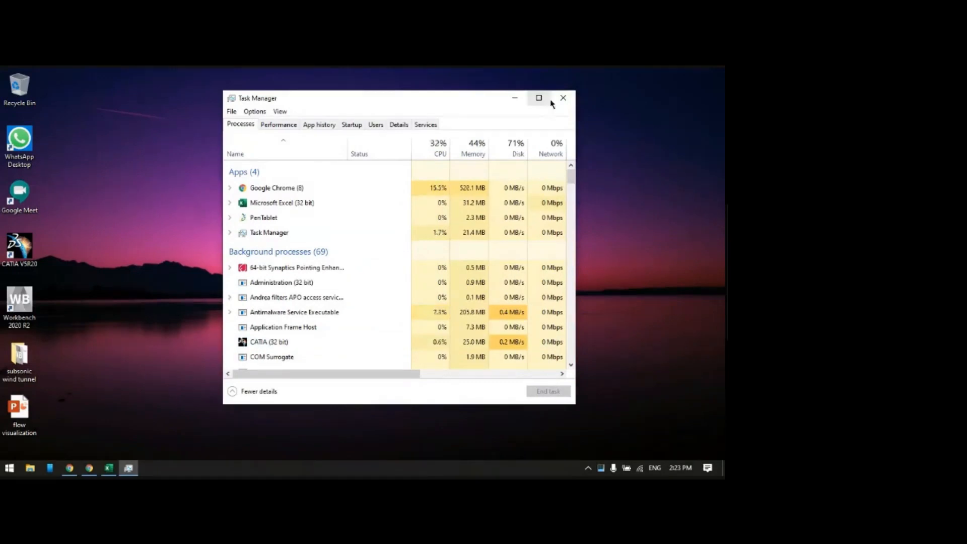
- Close Task Manager and refresh the desktop
left_click(562, 98)
right_click(524, 248)
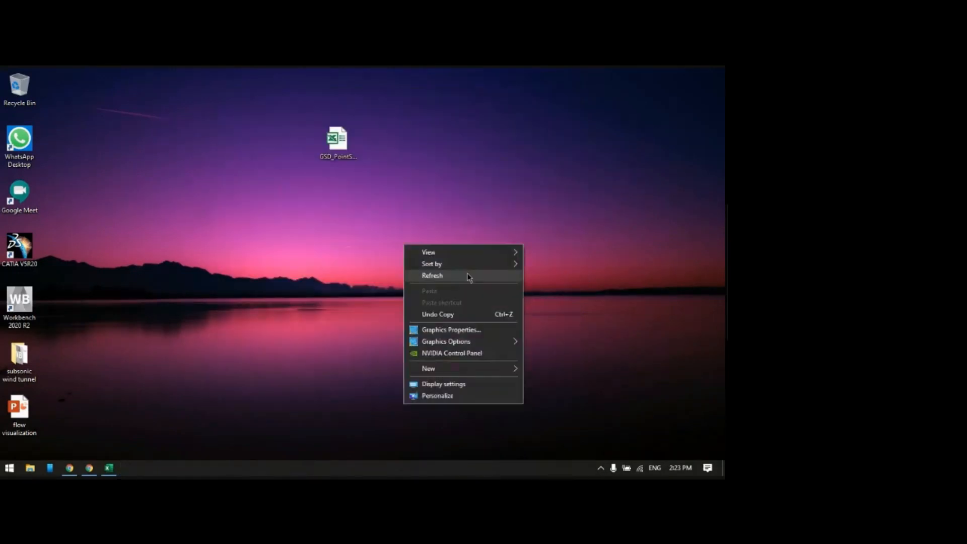
left_click(468, 277)
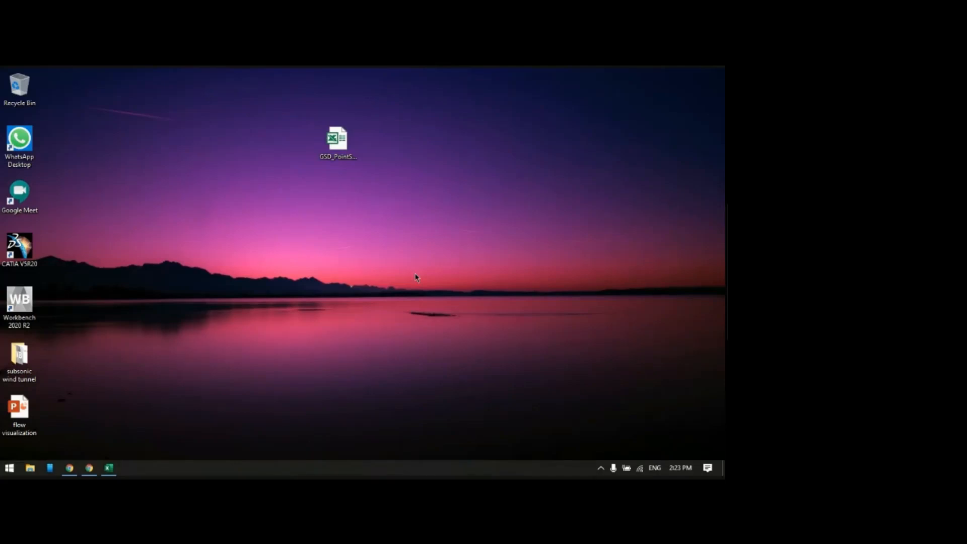
right_click(489, 182)
left_click(455, 212)
right_click(546, 172)
left_click(507, 203)
right_click(531, 135)
left_click(519, 167)
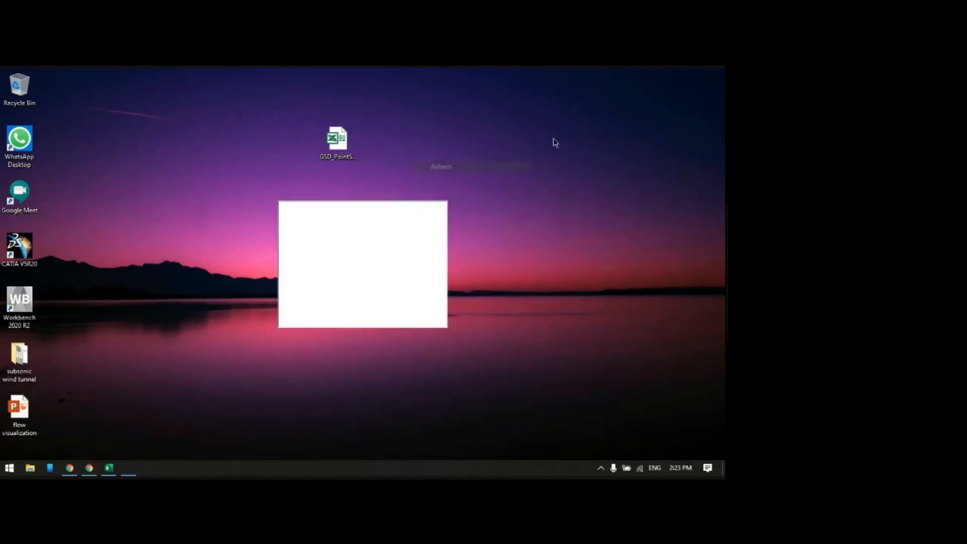
right_click(553, 136)
left_click(535, 167)
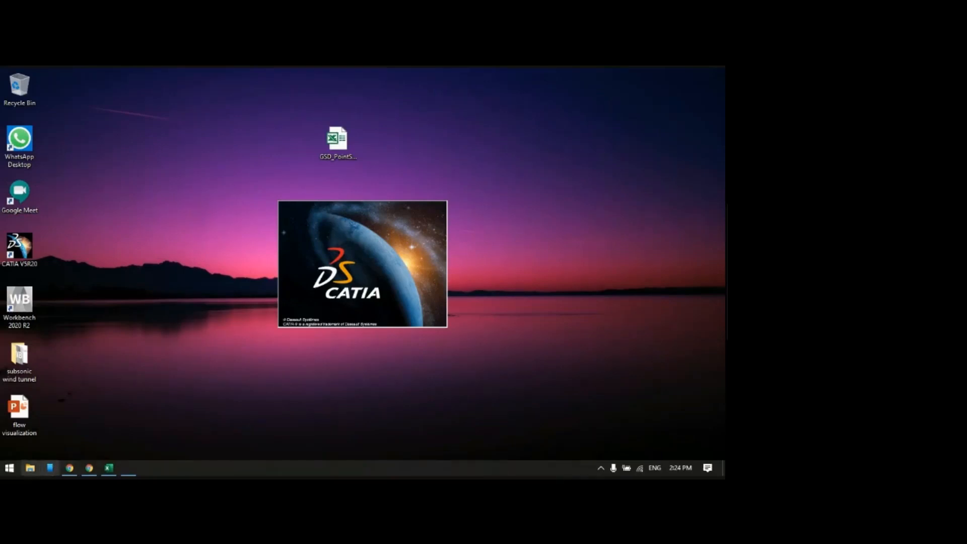
- Switch to Chrome to check the Google Meet session, then minimize the browser and refresh the desktop
left_click(80, 471)
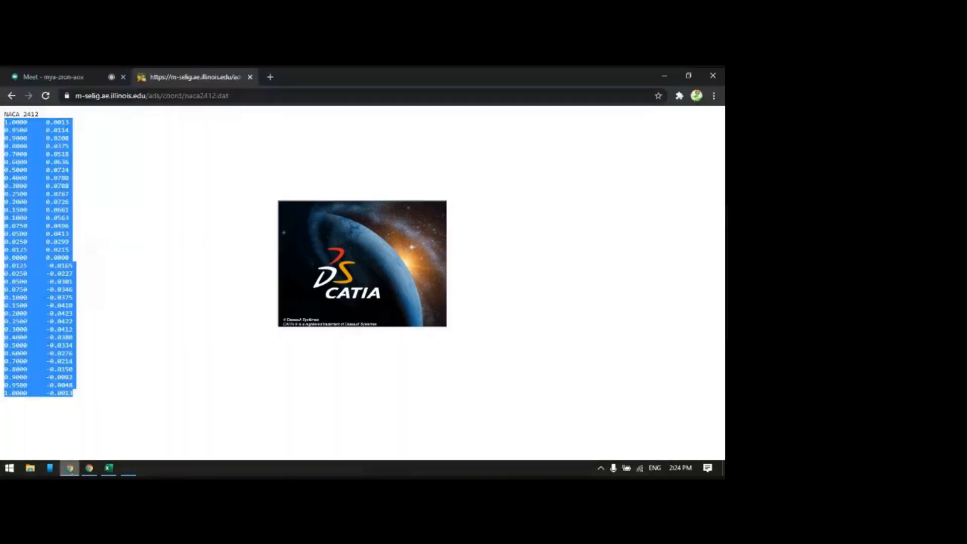
left_click(60, 78)
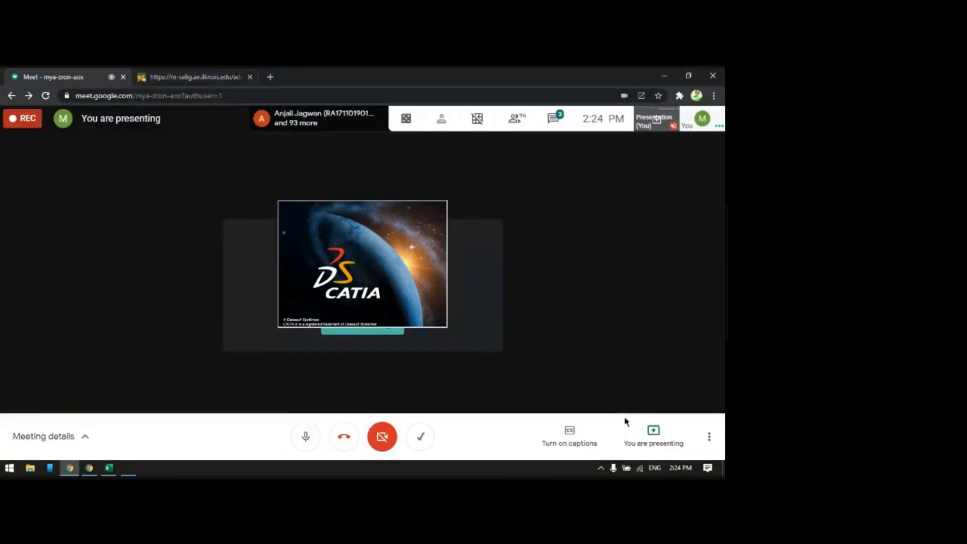
left_click(664, 75)
left_click(79, 467)
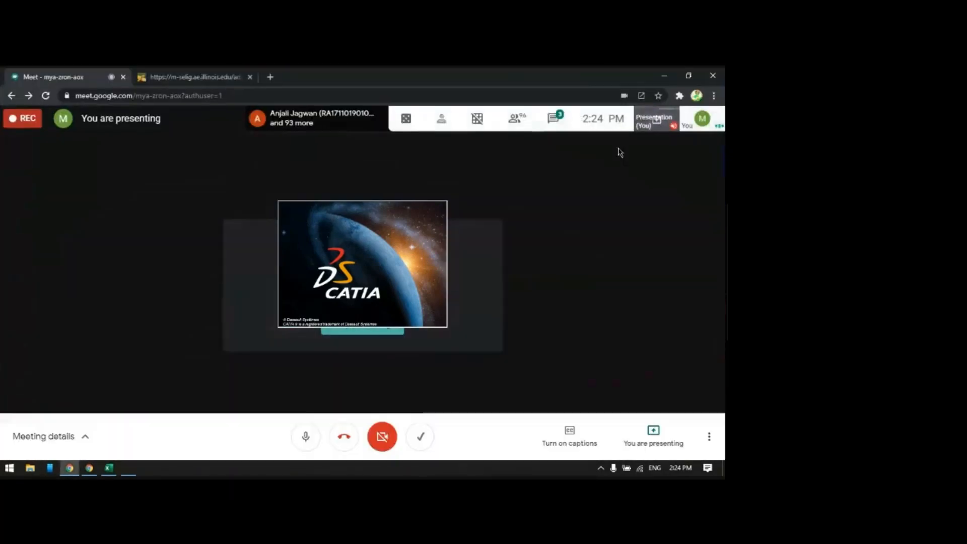
left_click(665, 76)
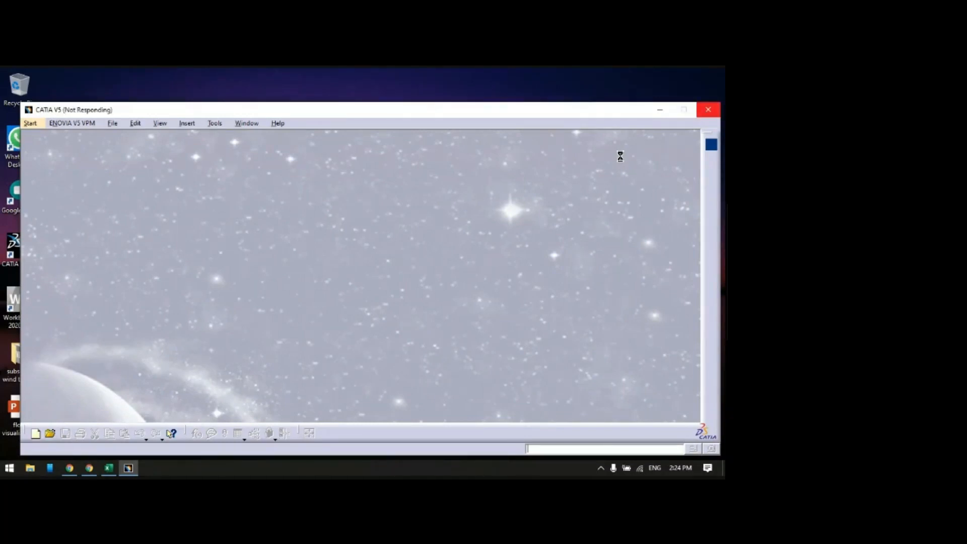
right_click(428, 77)
left_click(379, 107)
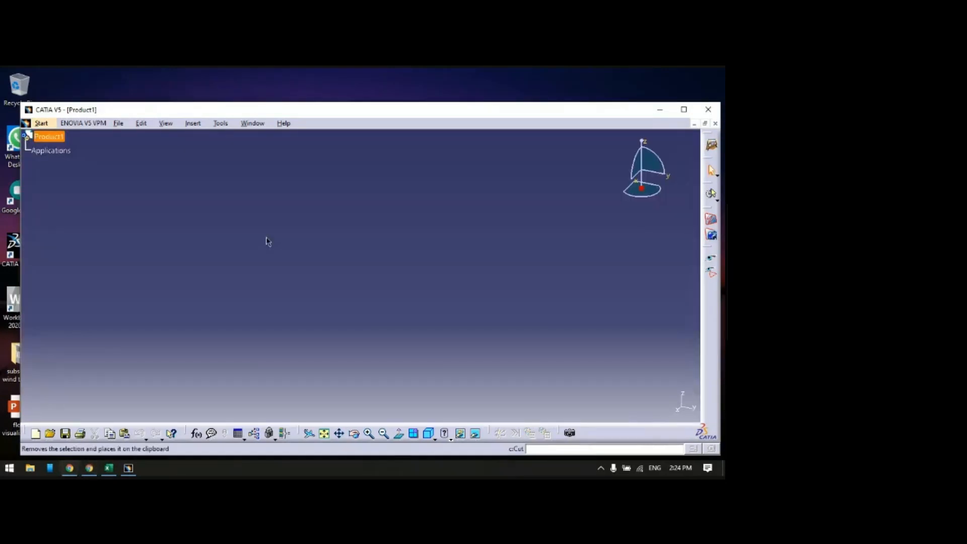
- Maximize the CATIA window and close the empty Product1 document
left_click(685, 110)
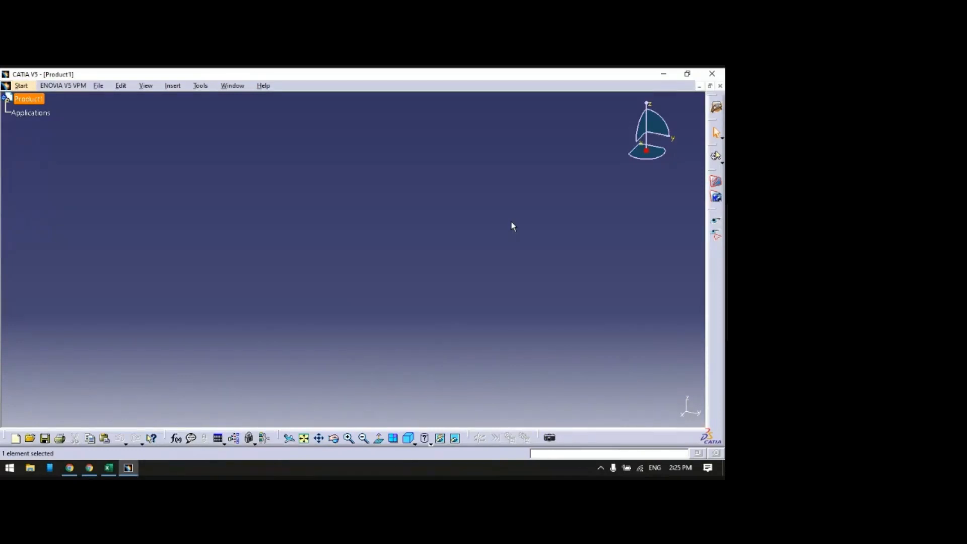
left_click(91, 133)
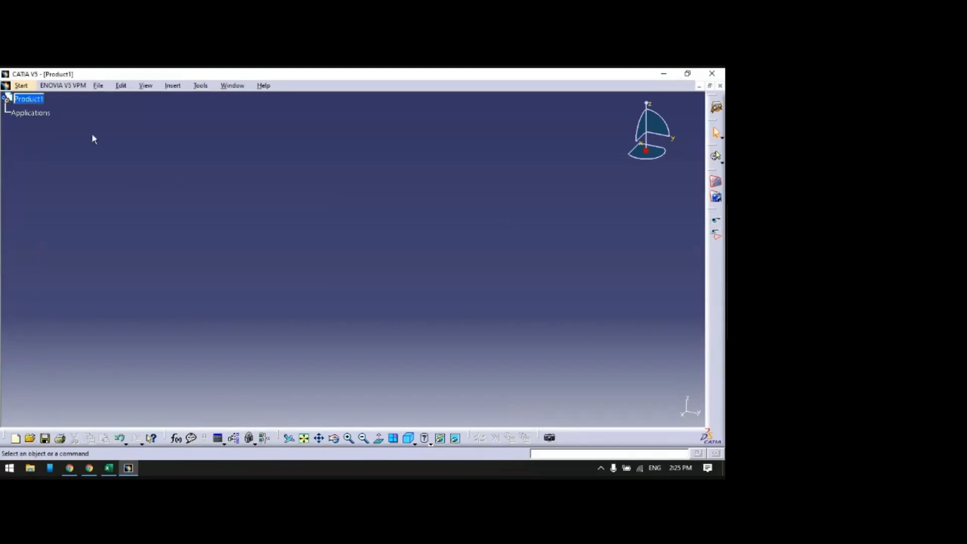
left_click(720, 86)
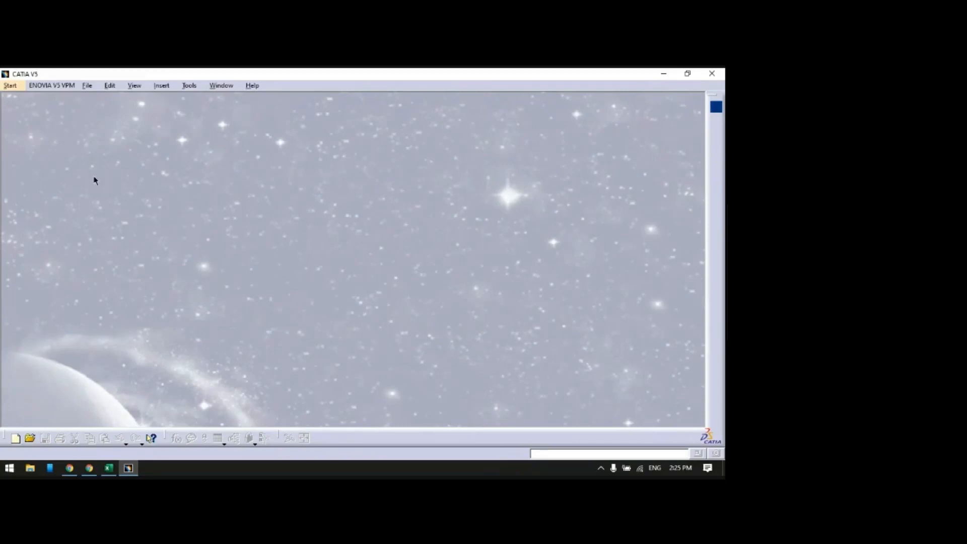
- Create a new part named Part1 in the Part Design workbench with hybrid design enabled
left_click(10, 85)
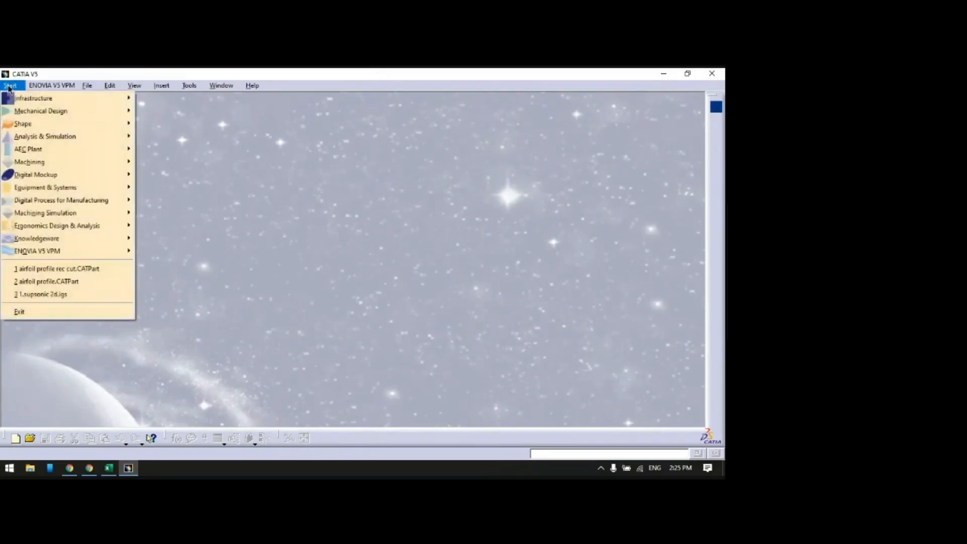
mouse_move(109, 113)
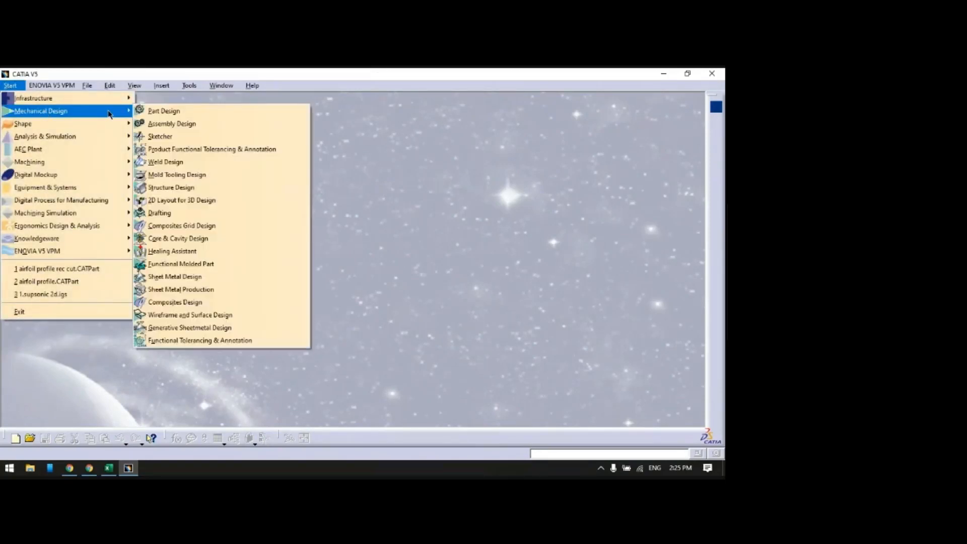
left_click(162, 111)
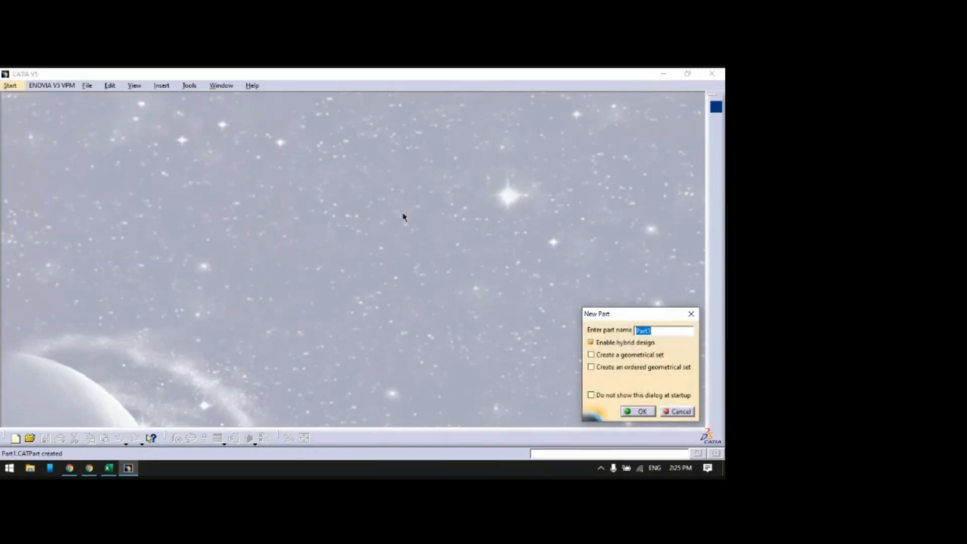
left_click(638, 411)
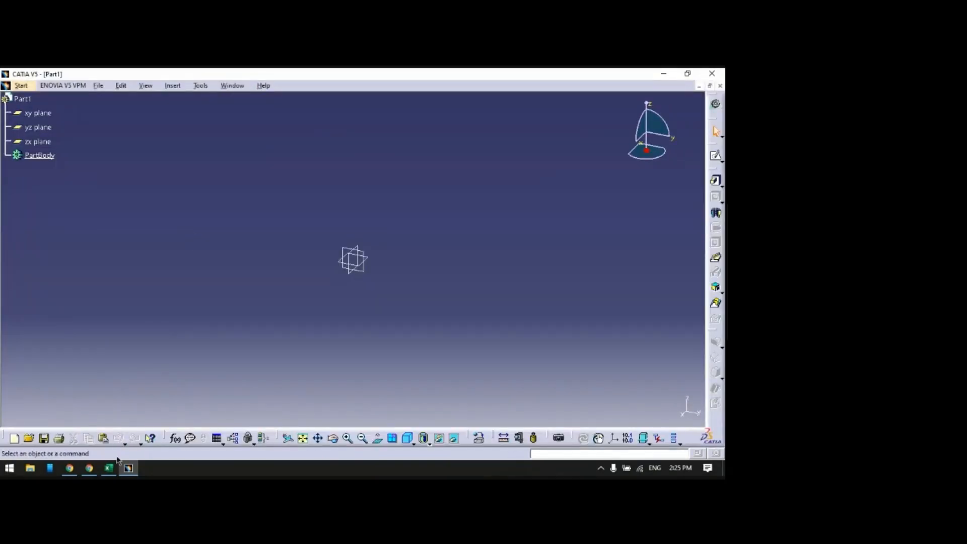
- Run the Feuil1.Main macro from the Excel workbook with option 2 for points and splines, and switch to CATIA to show the whole imported airfoil
left_click(108, 467)
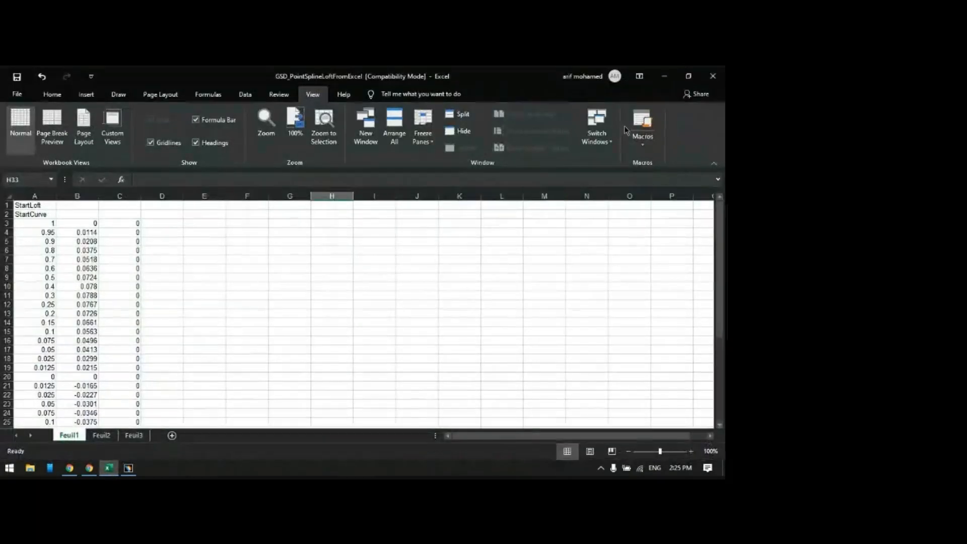
scroll(144, 289, "down", 4)
scroll(144, 288, "up", 4)
left_click(642, 123)
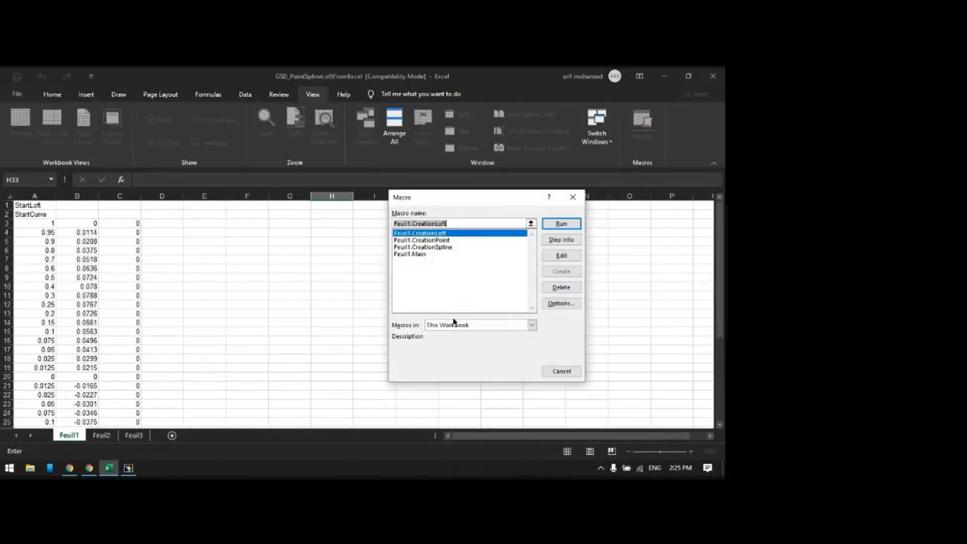
left_click(418, 254)
left_click(563, 224)
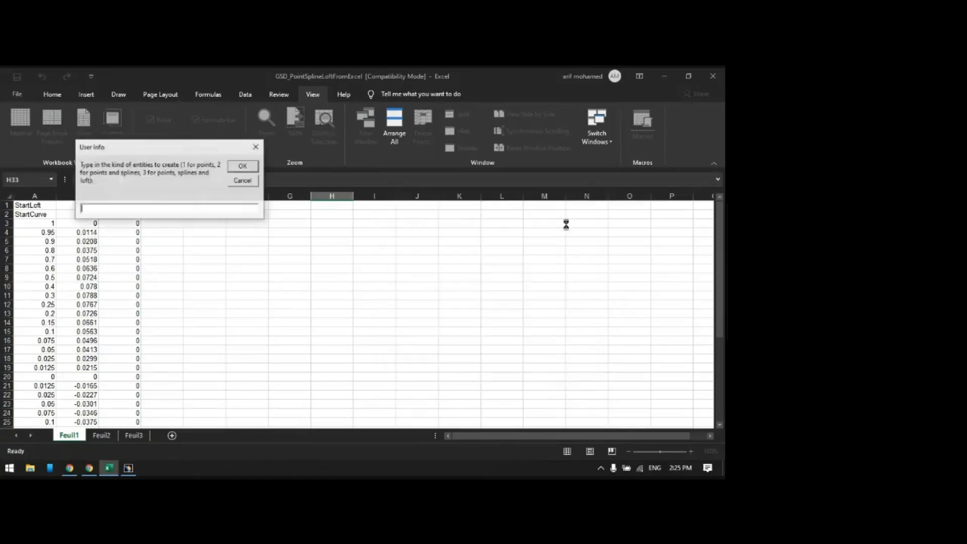
type("2")
key("Return")
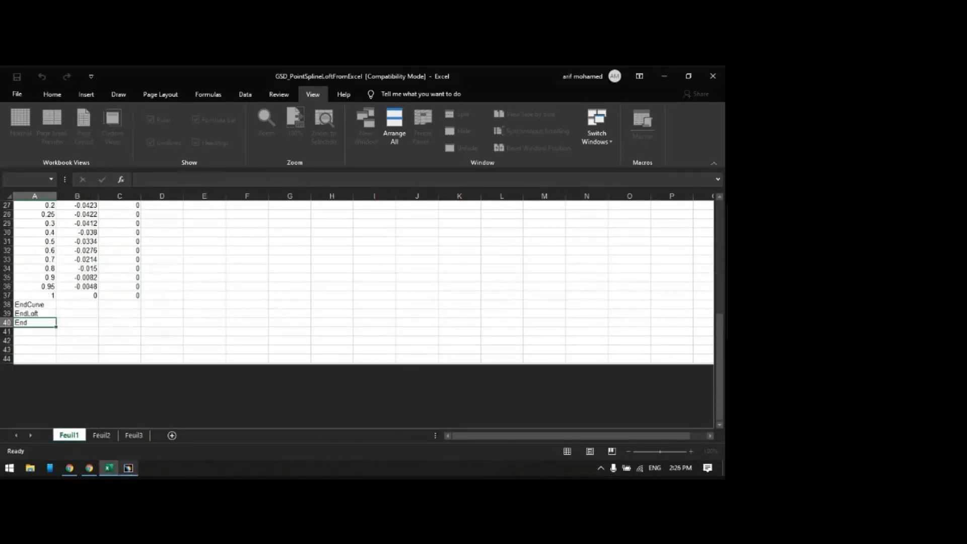
left_click(128, 468)
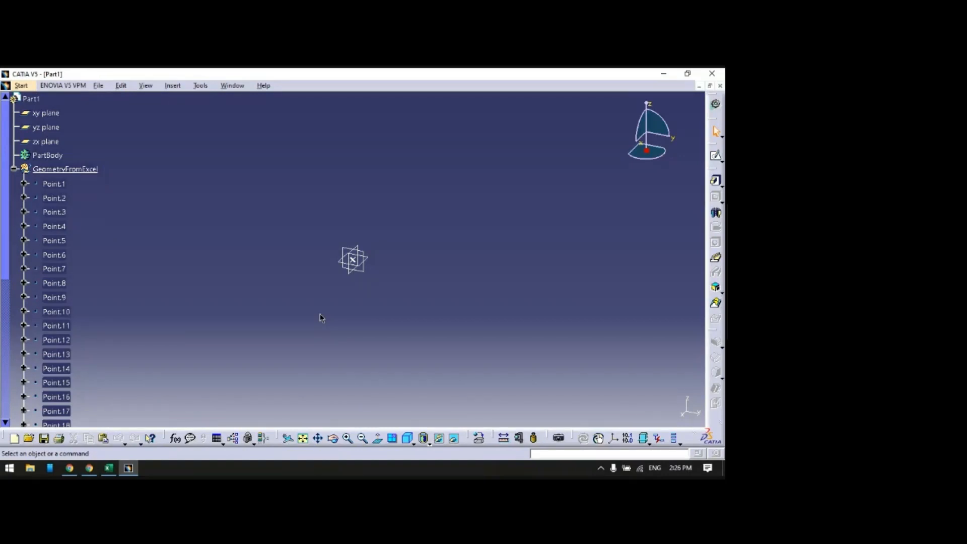
left_click(303, 439)
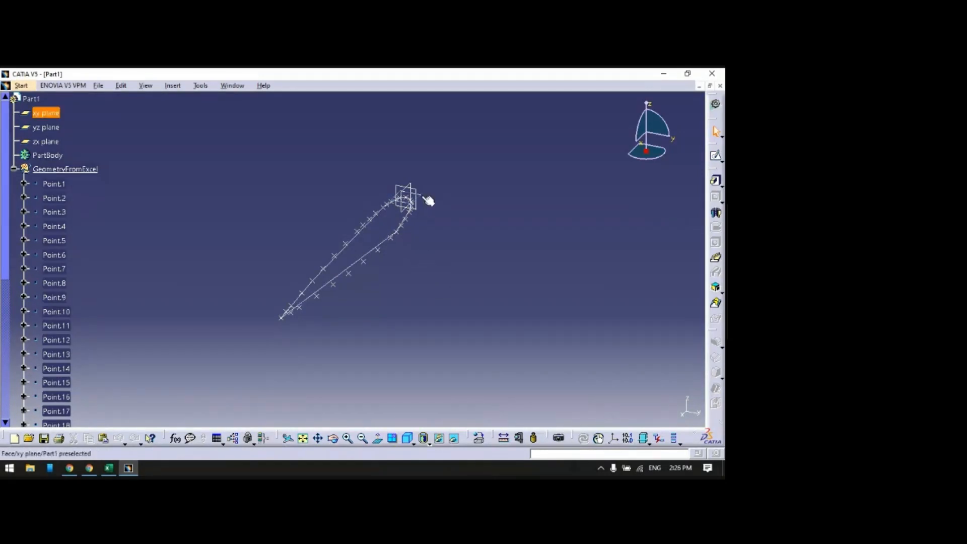
- Try to project the imported airfoil spline onto a sketch on the xy plane with Project 3D Elements, and exit the sketch
left_click(427, 199)
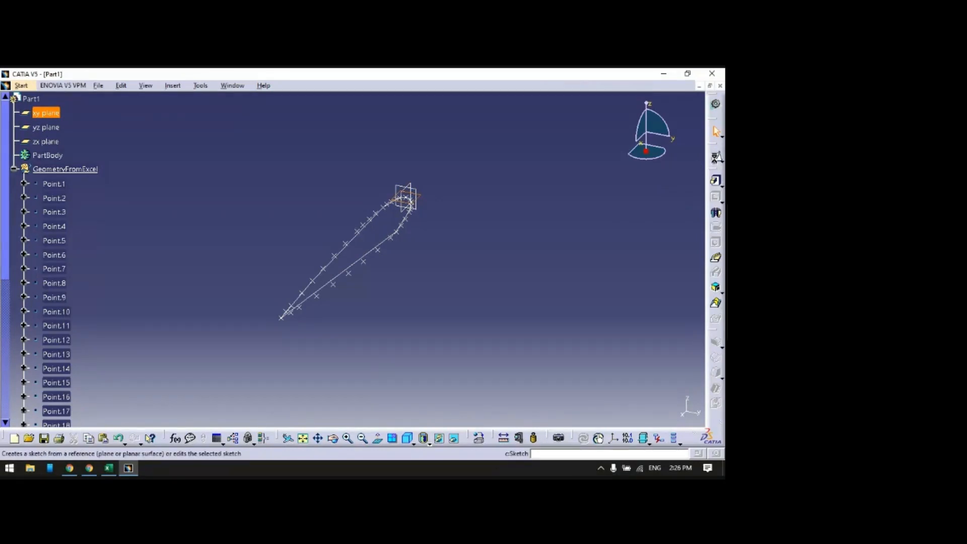
left_click(716, 258)
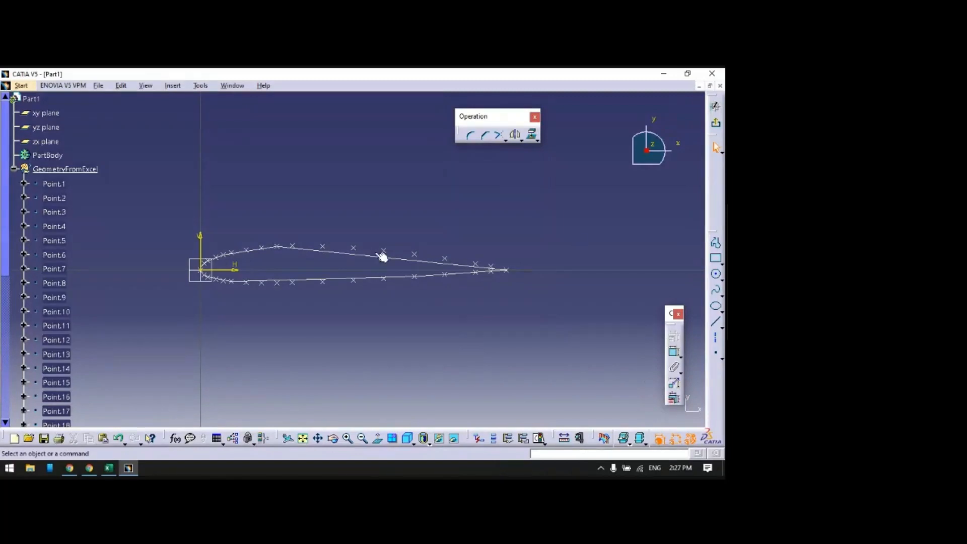
key("ctrl+a")
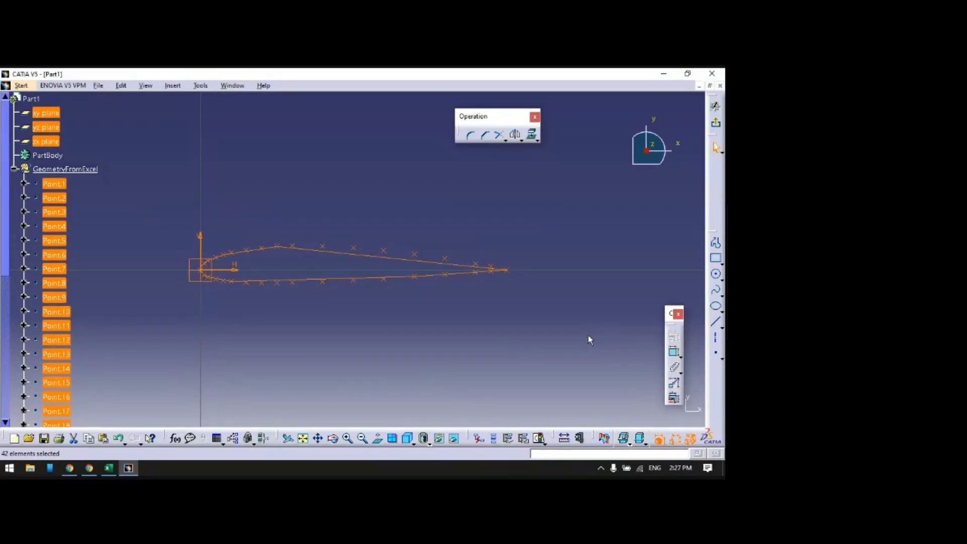
left_click(553, 323)
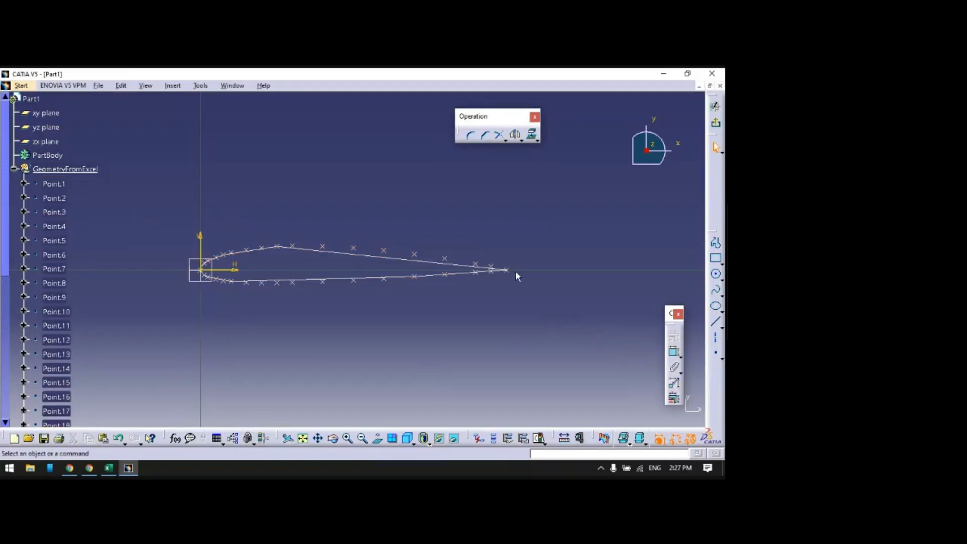
left_click(399, 258)
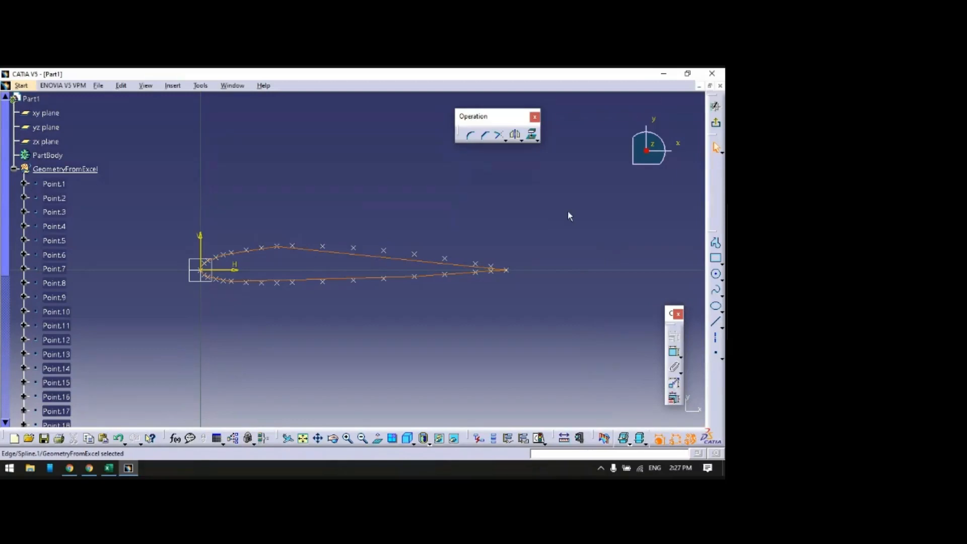
left_click(532, 135)
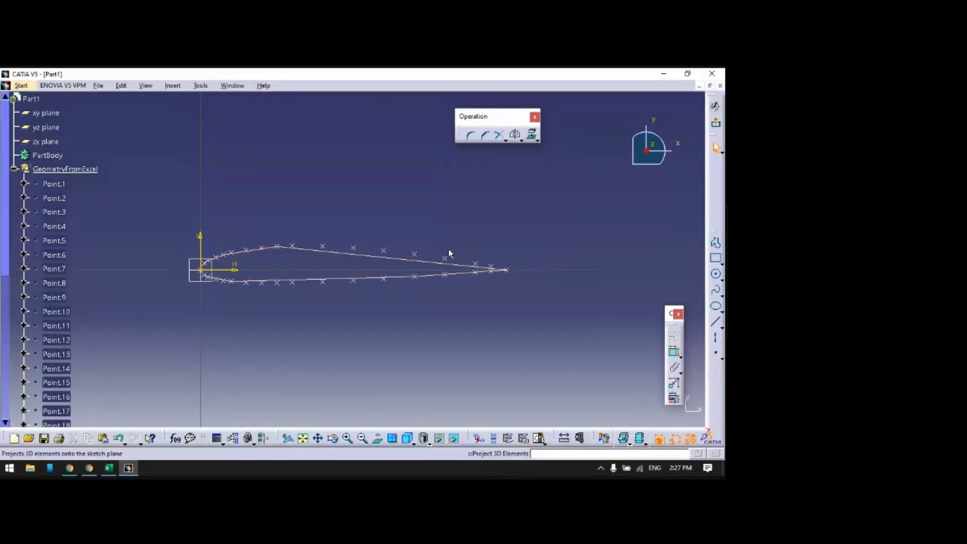
left_click(409, 264)
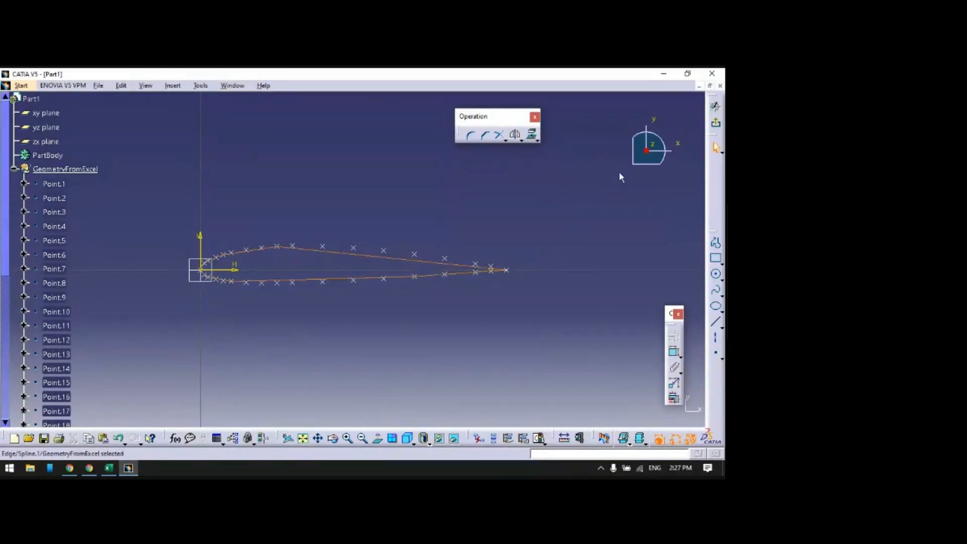
left_click(532, 135)
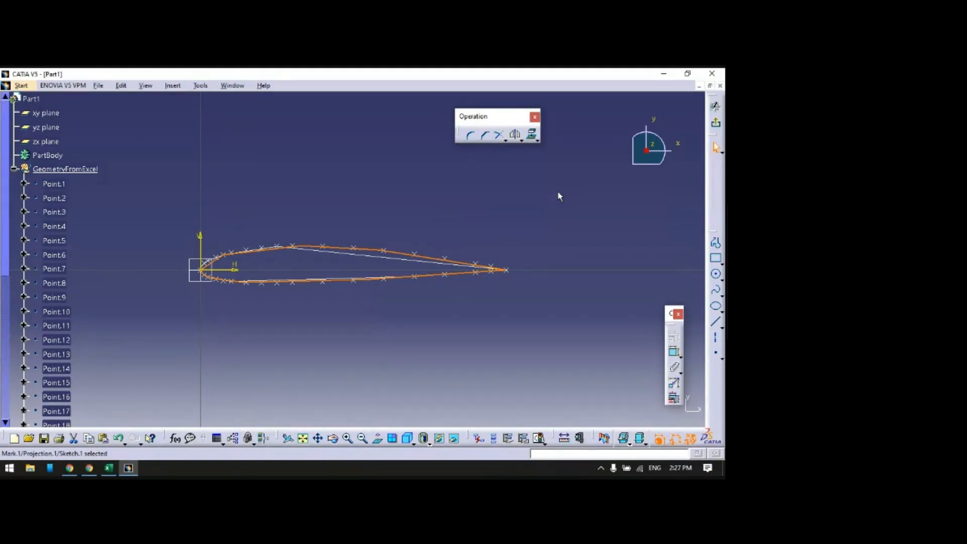
left_click(715, 122)
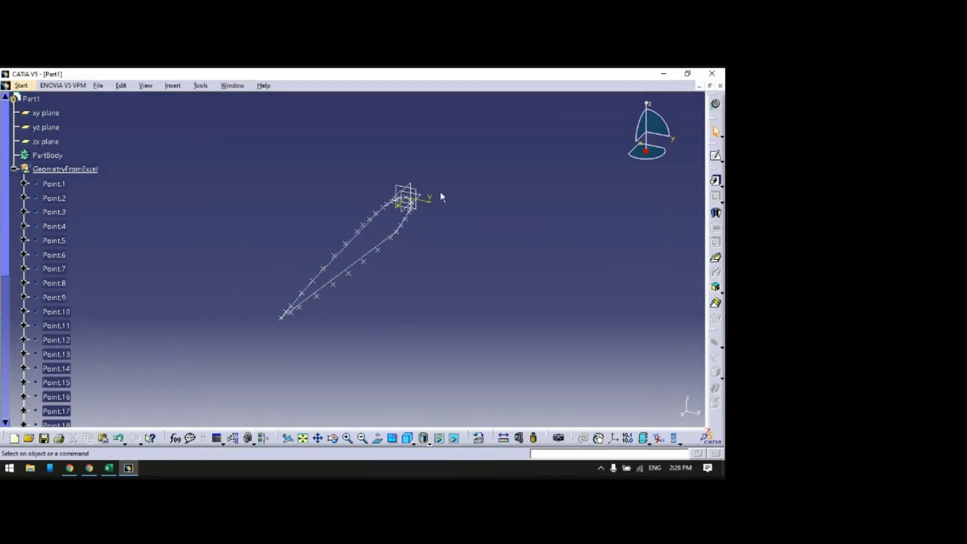
- Start a sketch on the xy plane and project the imported airfoil spline onto it with Project 3D Elements
left_click(424, 198)
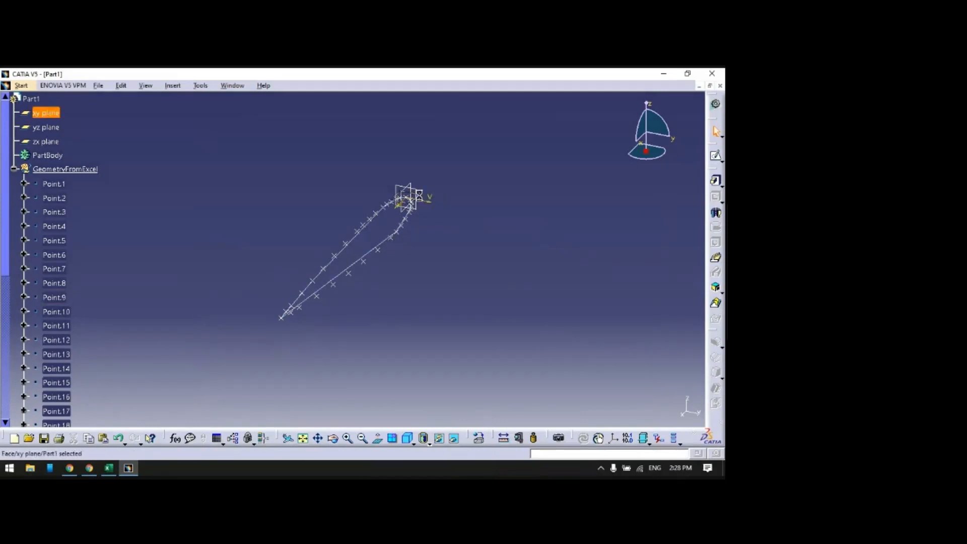
left_click(716, 158)
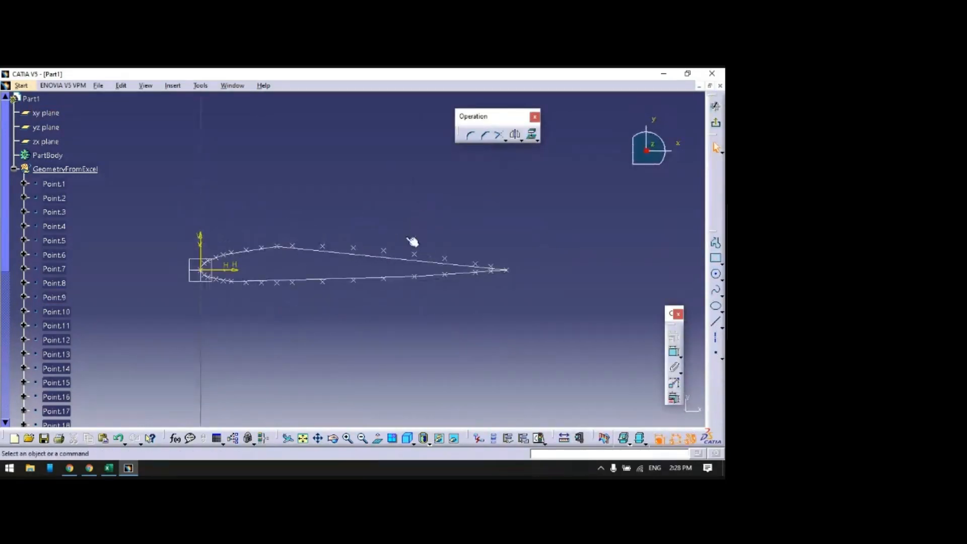
left_click(370, 260)
left_click(531, 134)
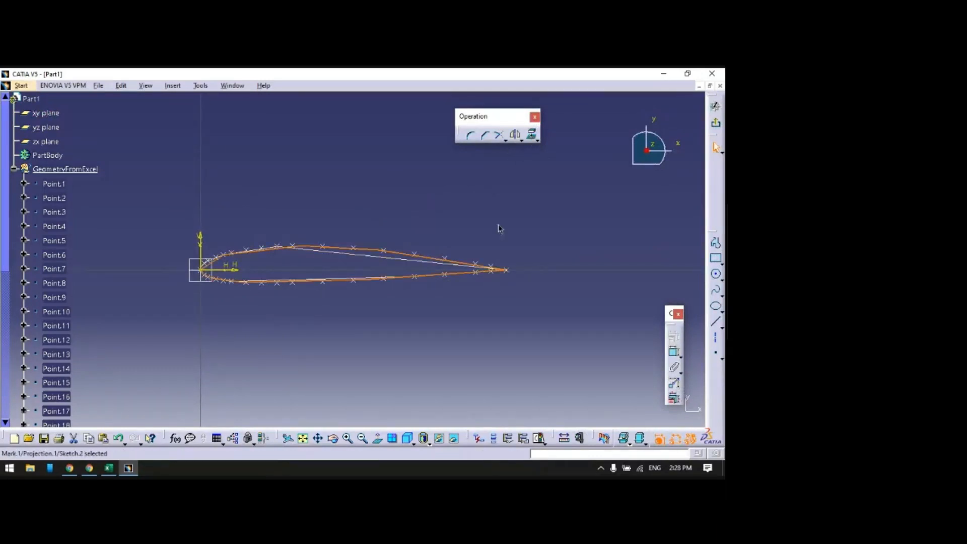
- Copy the projected airfoil curve and exit the sketch
right_click(397, 252)
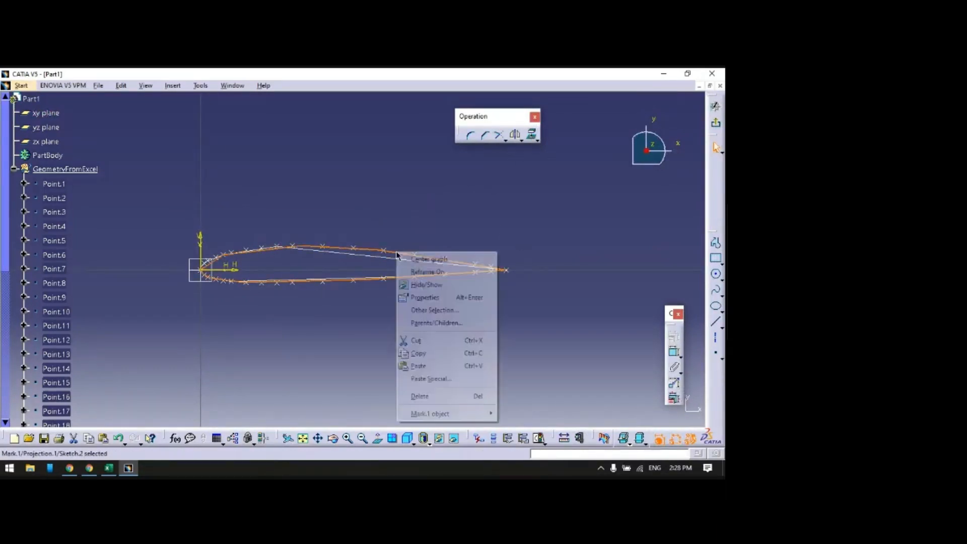
left_click(420, 353)
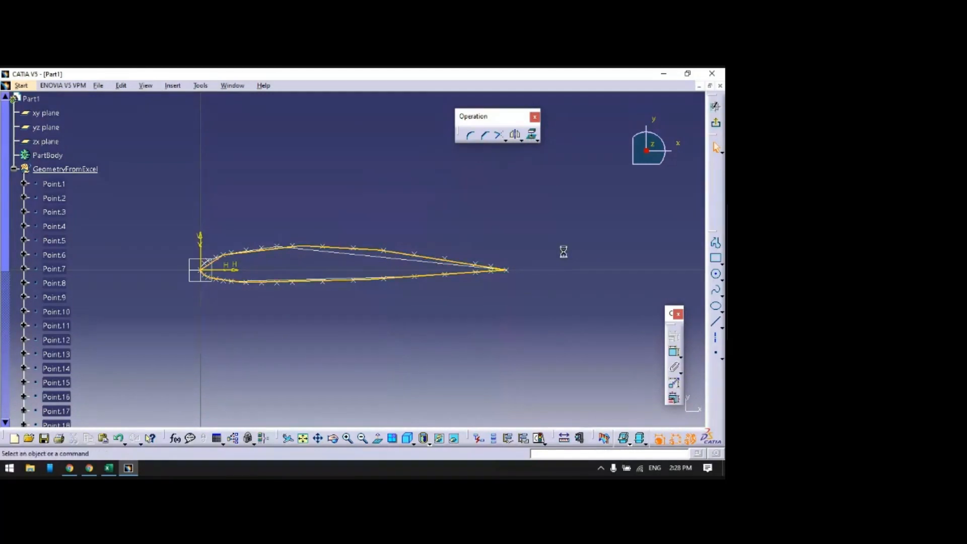
left_click(715, 122)
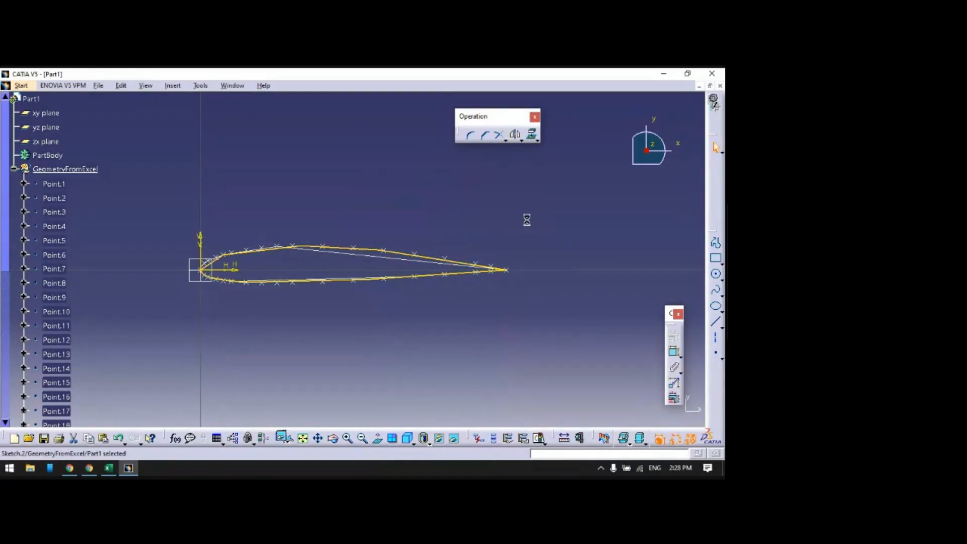
- Delete the GeometryFromExcel geometrical set with all its imported points and splines
left_click(81, 169)
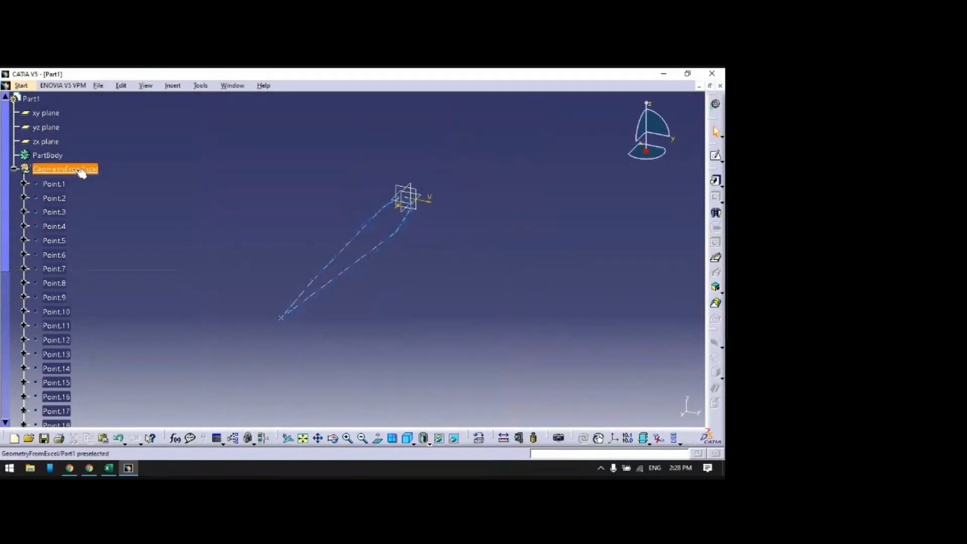
right_click(78, 169)
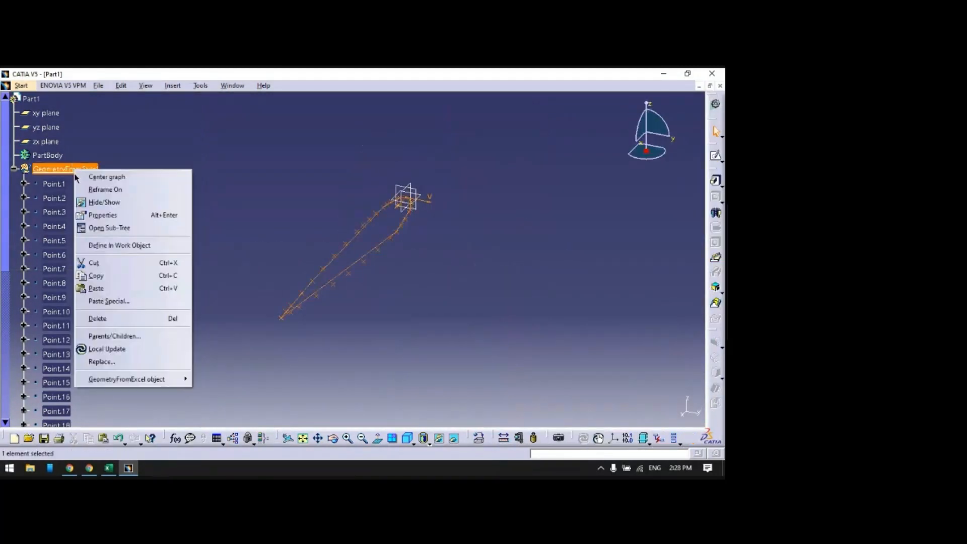
left_click(133, 322)
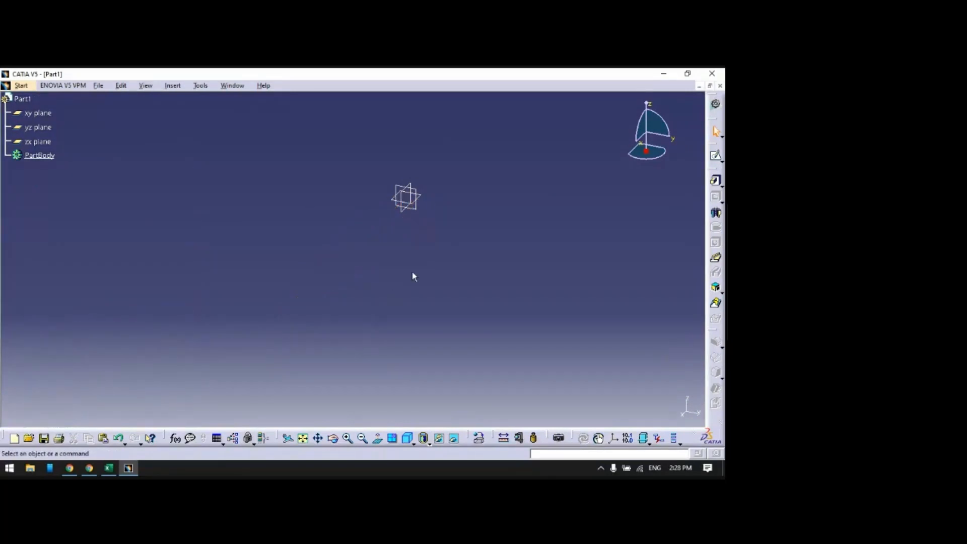
- Create a new sketch on the xy plane and paste the copied airfoil curve into it
left_click(423, 199)
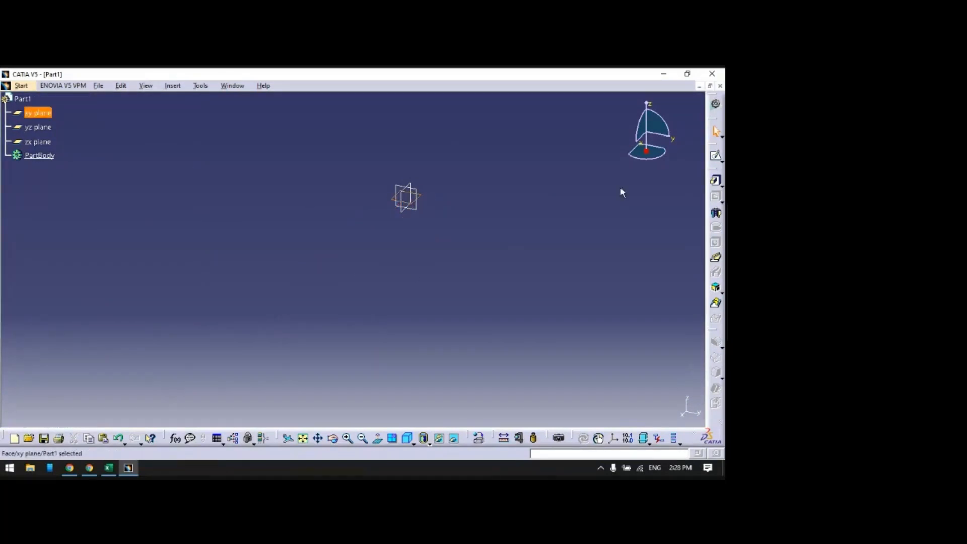
left_click(716, 158)
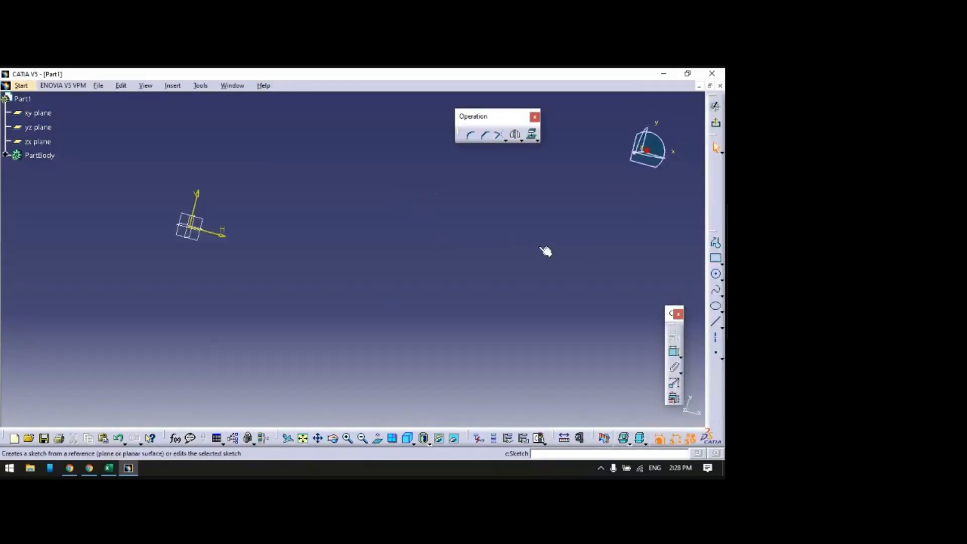
left_click(320, 246)
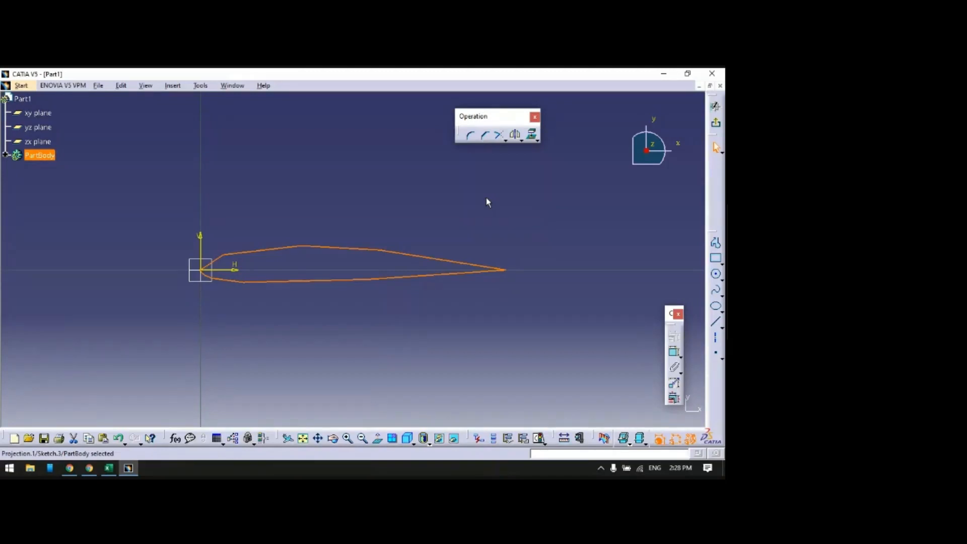
- Enlarge the pasted airfoil profile about the origin with the Scale command, keeping Duplicate mode on
left_click(521, 140)
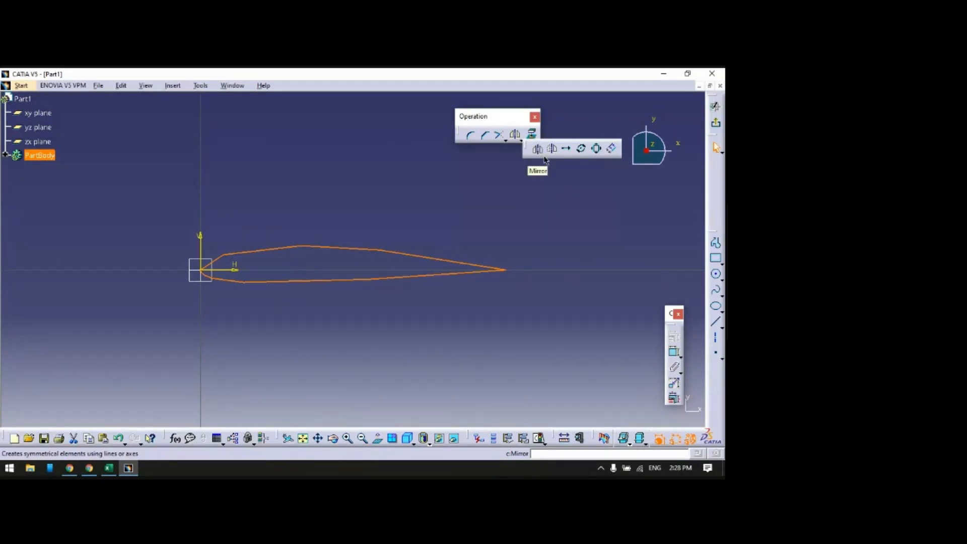
left_click(597, 149)
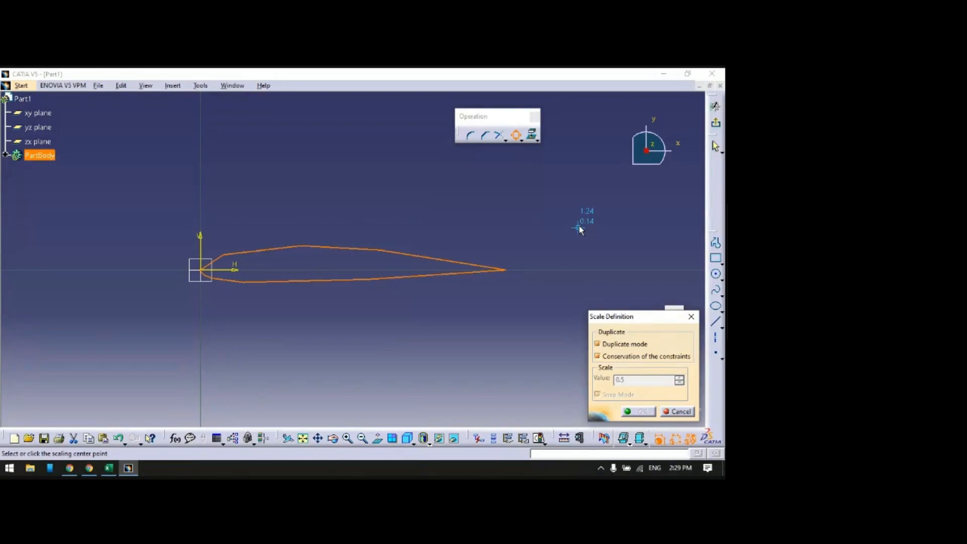
left_click_drag(616, 317, 615, 296)
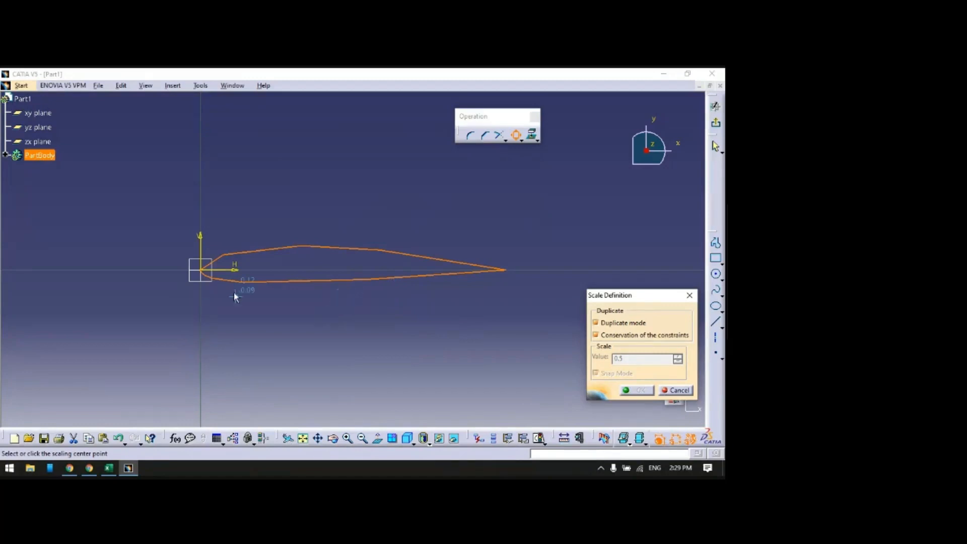
left_click(203, 270)
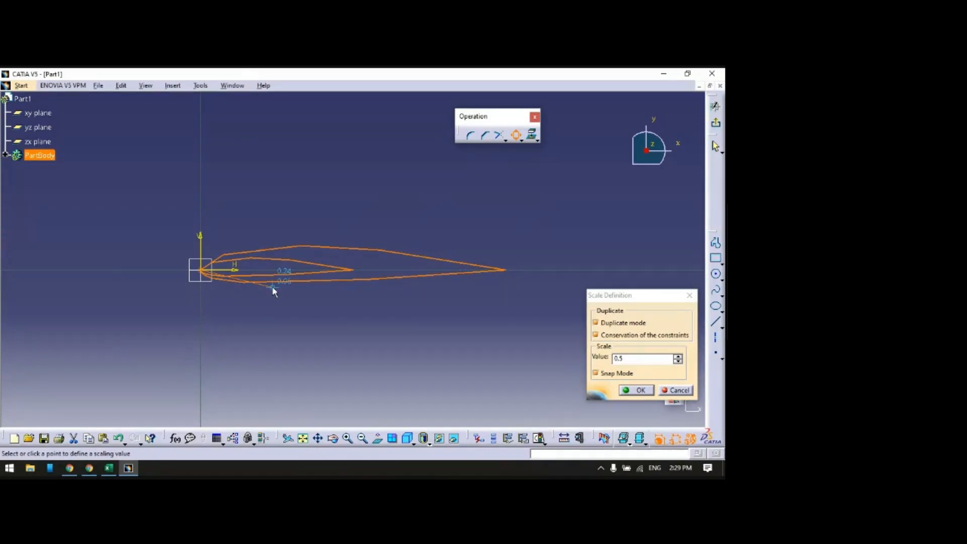
left_click(606, 361)
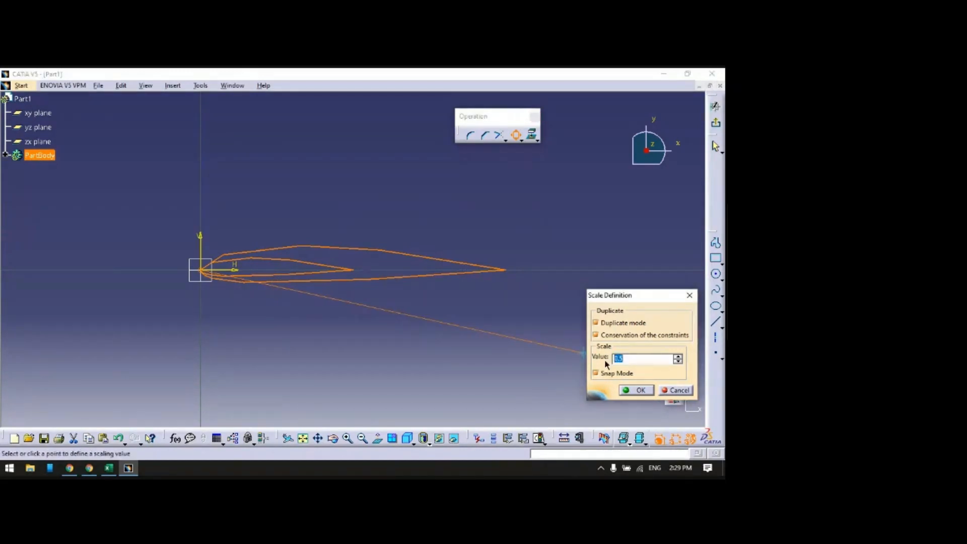
key("Return")
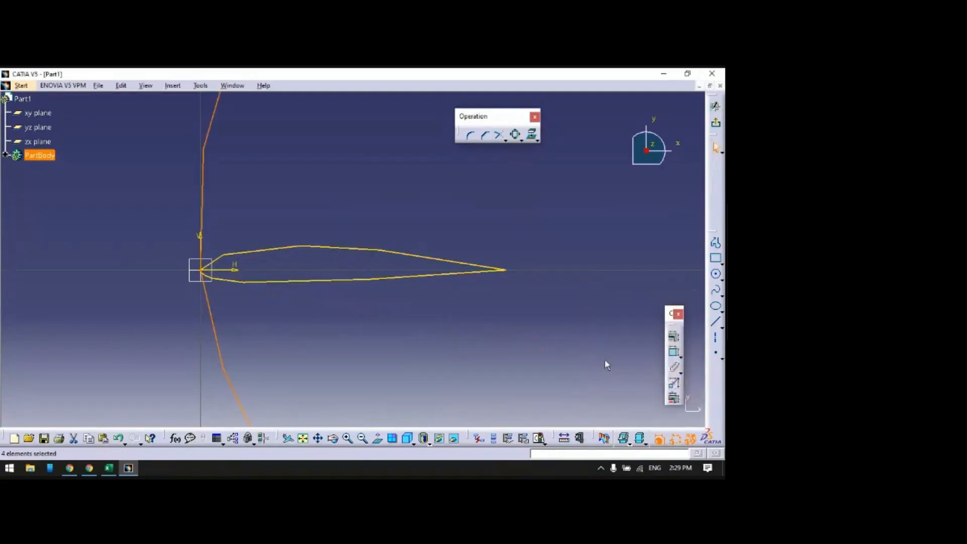
- Delete the original small airfoil curve from the sketch, keep the scaled copy and fit it in view
left_click(512, 311)
left_click(450, 261)
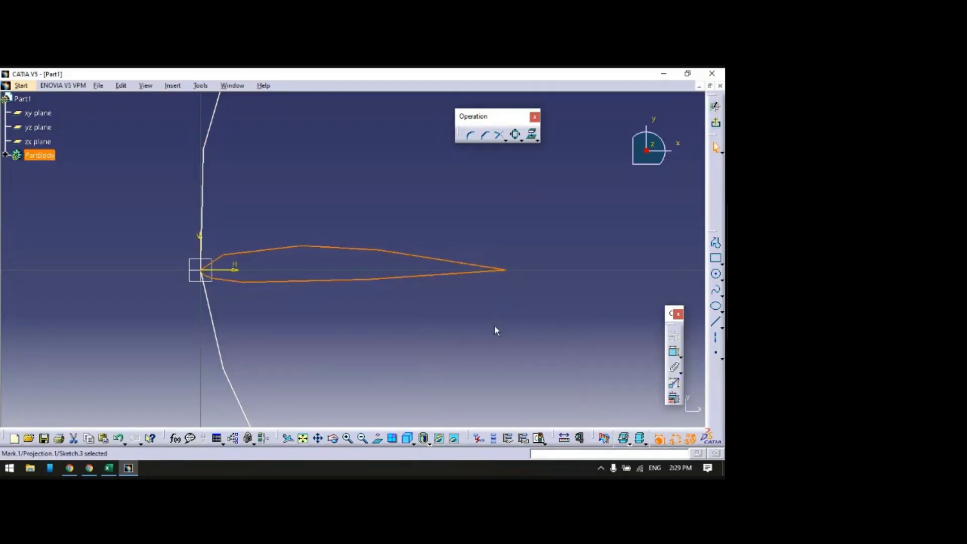
key("Delete")
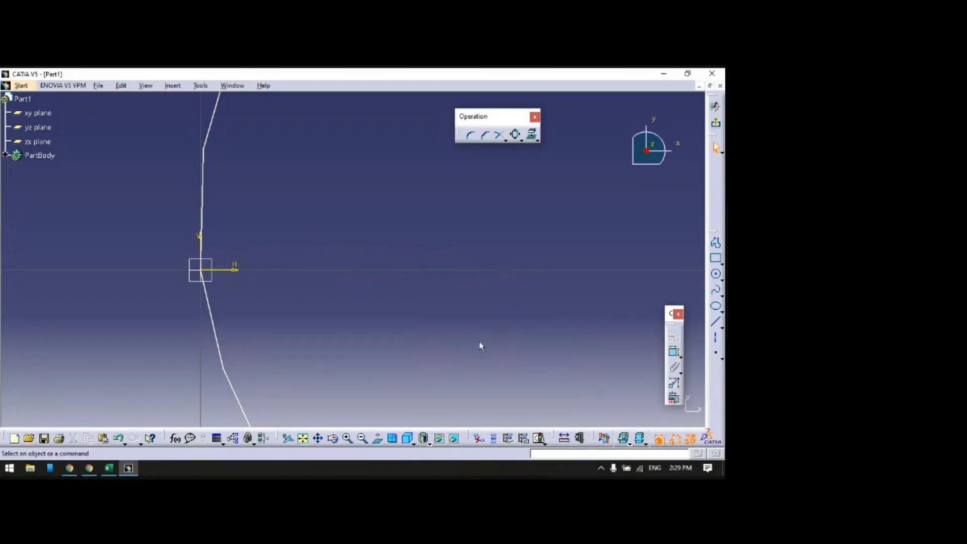
left_click(304, 439)
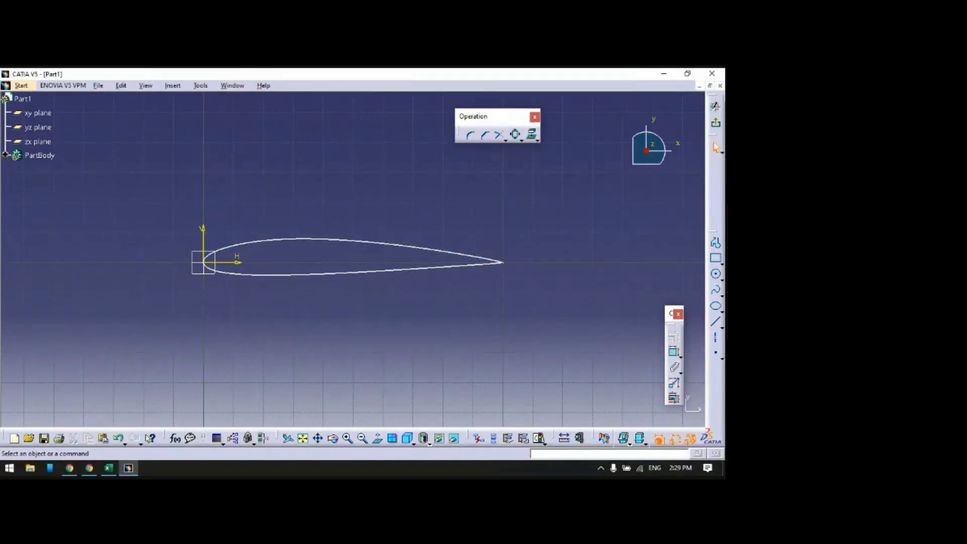
- Minimize the part window, leave the sketch by switching to the Part Design workbench, and maximize the Part1 window again
left_click(699, 86)
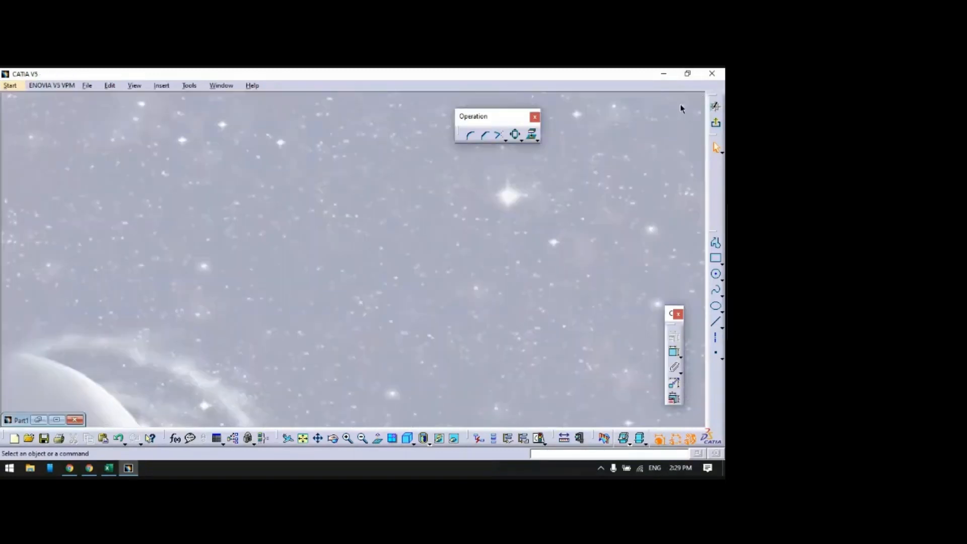
left_click(10, 86)
mouse_move(127, 113)
left_click(163, 111)
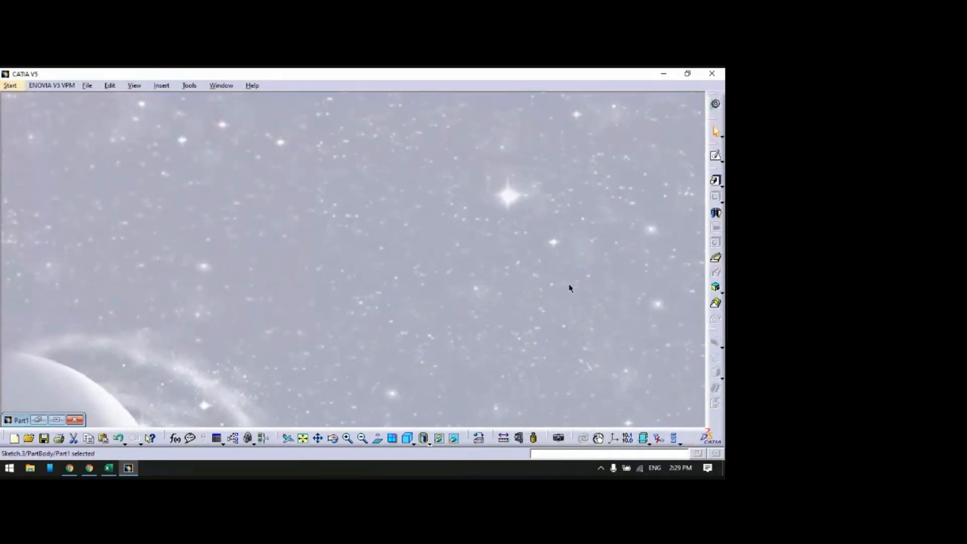
left_click(56, 419)
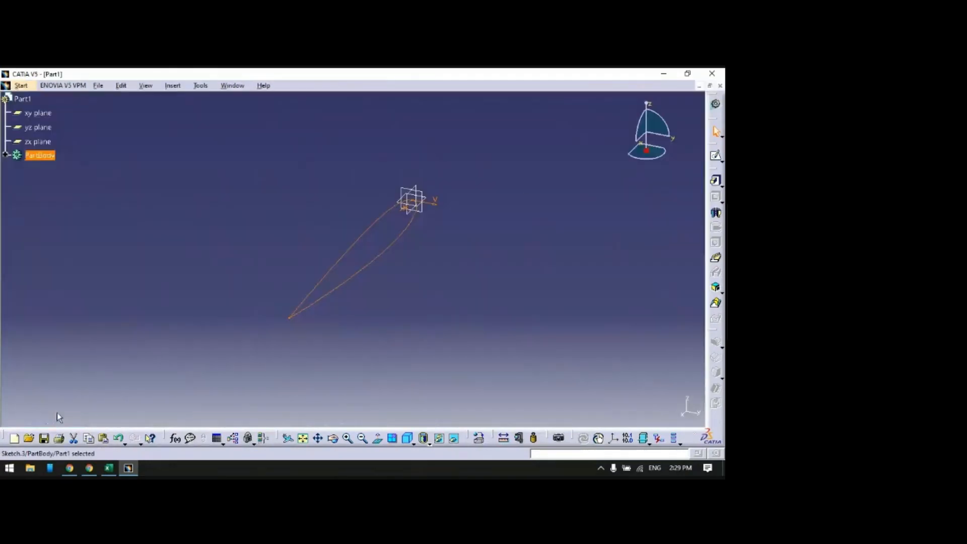
- Save the part on the Desktop as AF in CATPart format
left_click(98, 86)
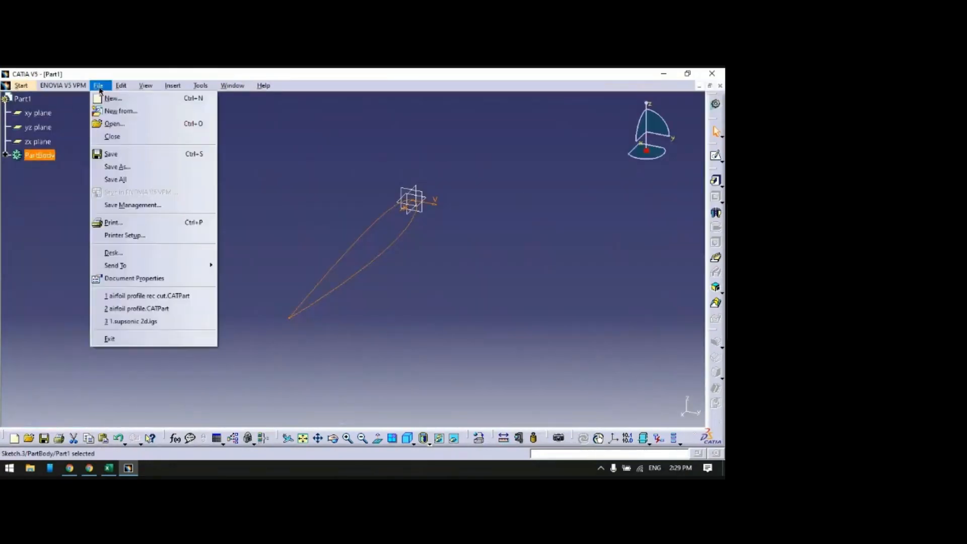
left_click(146, 154)
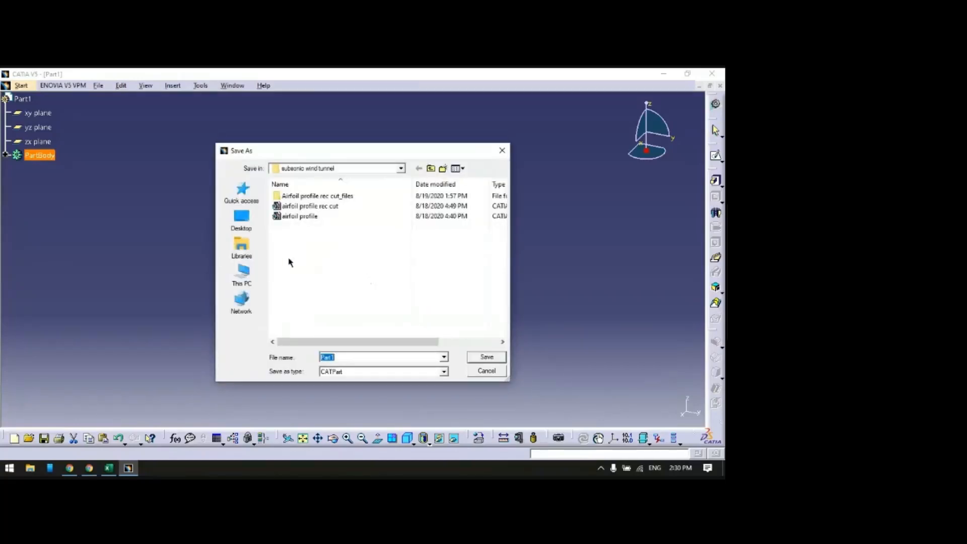
left_click(242, 221)
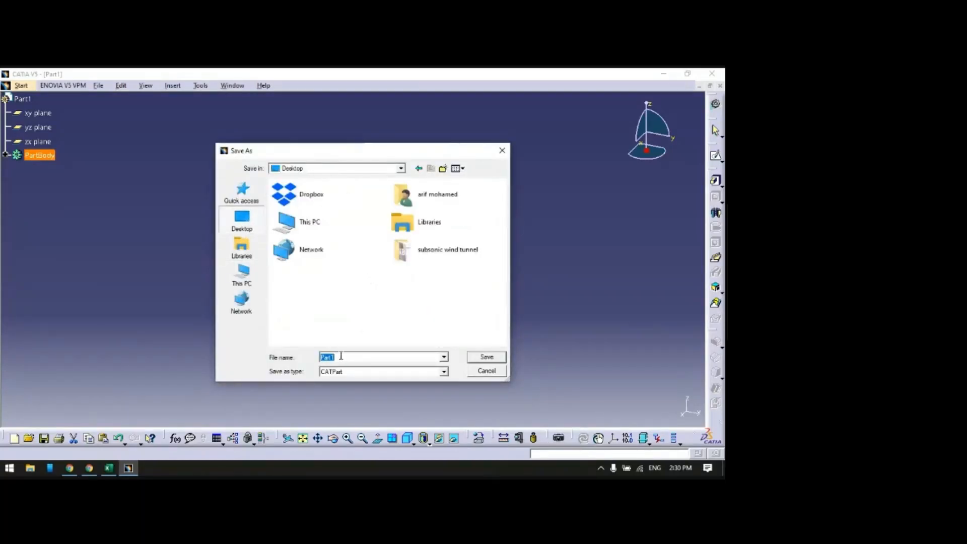
type("AF")
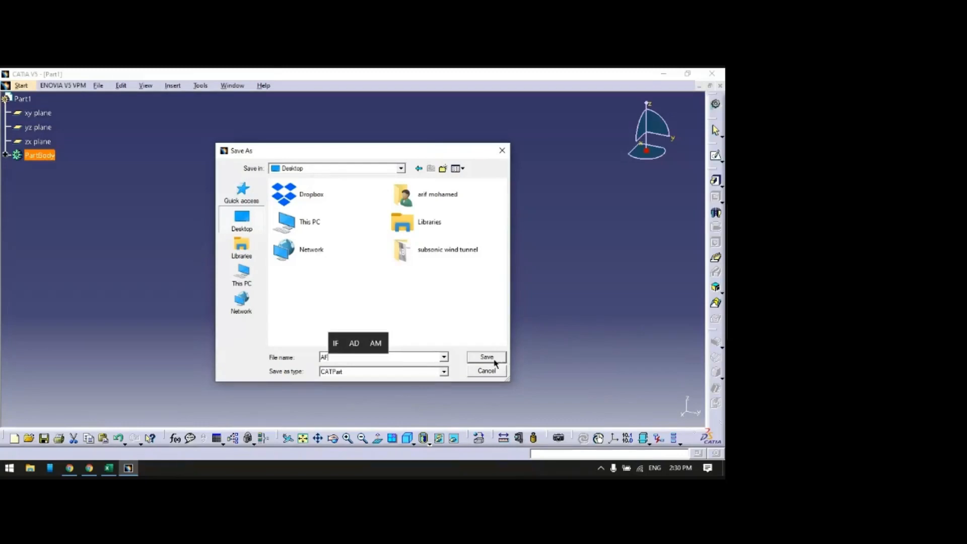
left_click(493, 360)
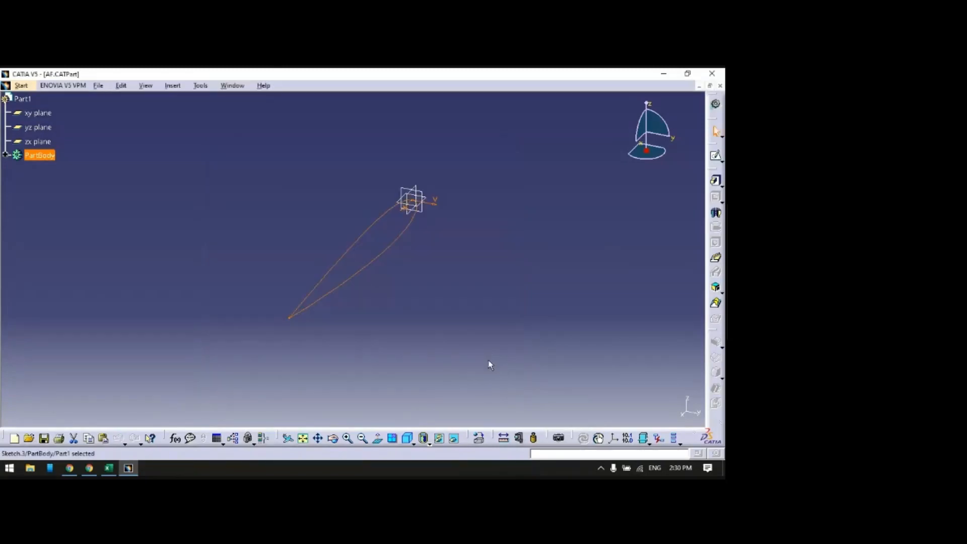
- Create a new document of type Part, accepting the default part name
left_click(99, 86)
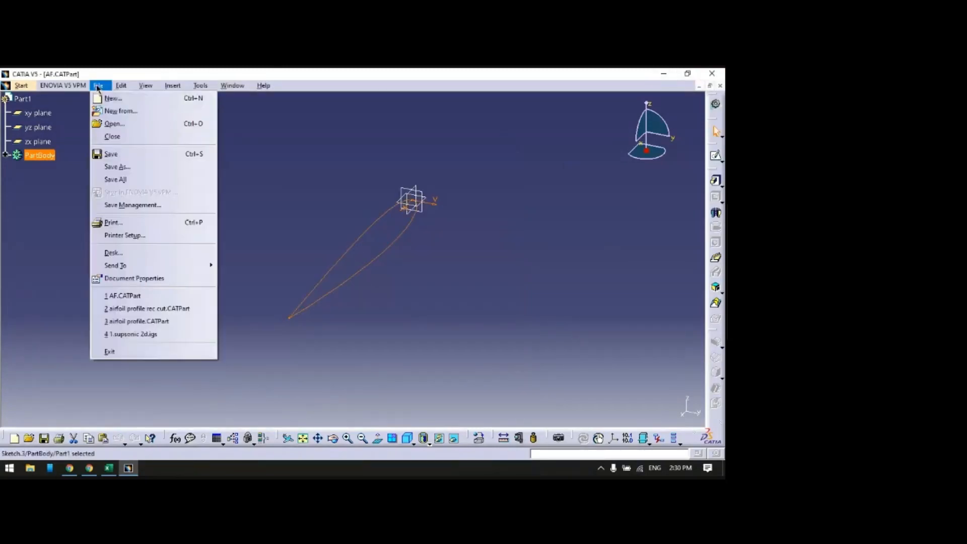
left_click(111, 98)
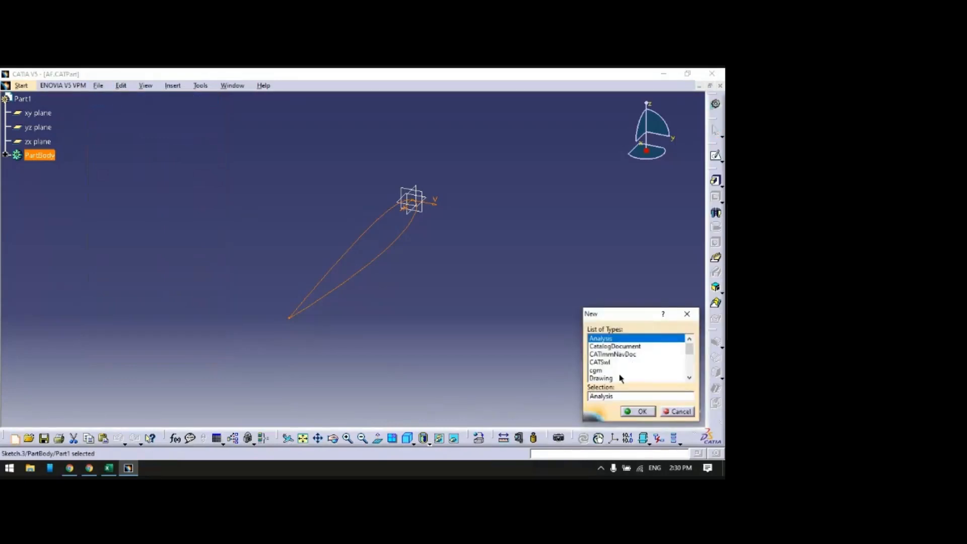
scroll(620, 379, "down", 2)
left_click(597, 379)
scroll(597, 379, "down", 2)
left_click(638, 411)
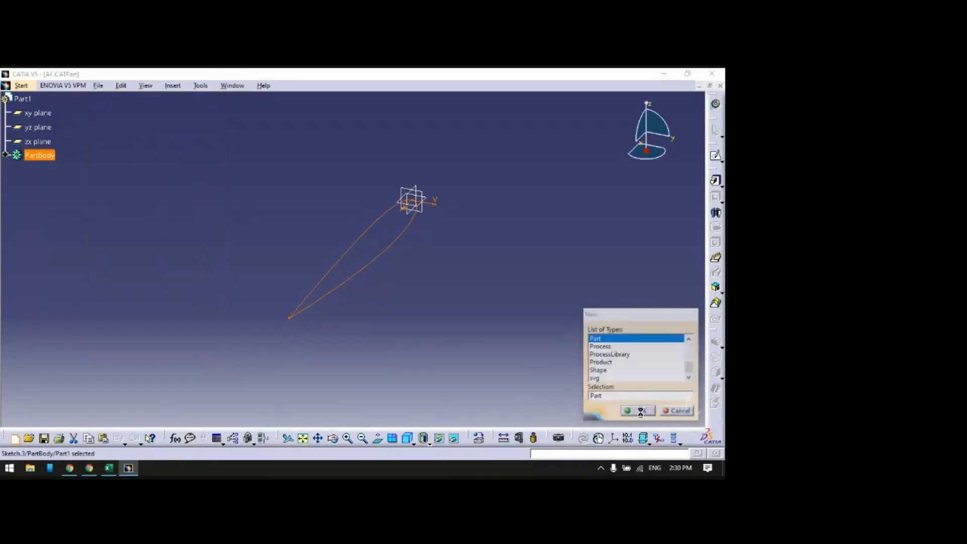
left_click(641, 410)
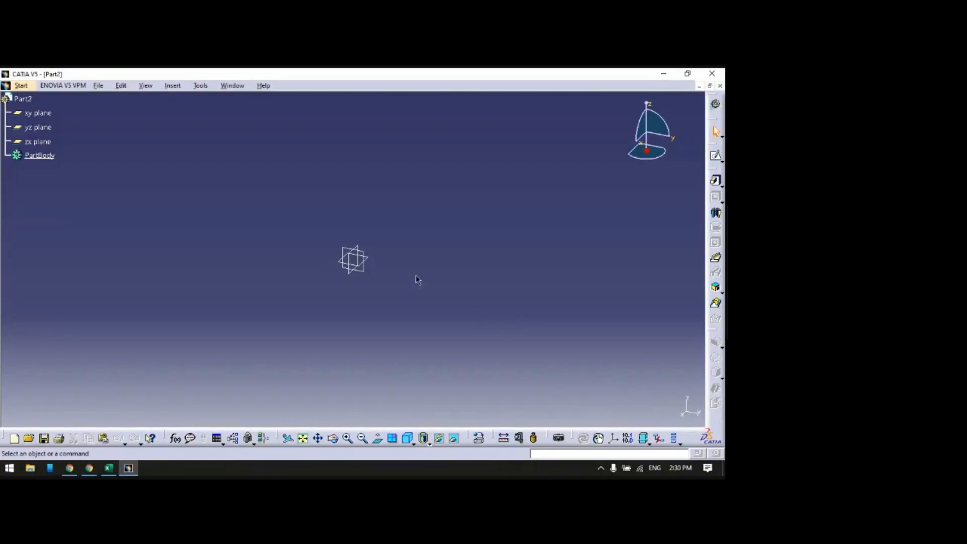
- Sketch a semicircular arc on the xy plane, centred on the origin and bulging toward negative H, with a radius of about 94 mm
left_click(370, 260)
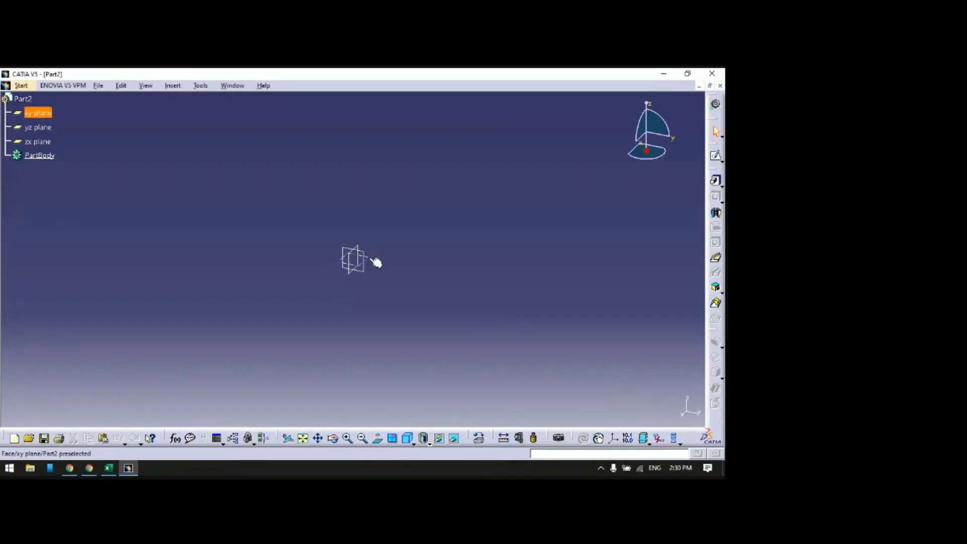
left_click(715, 160)
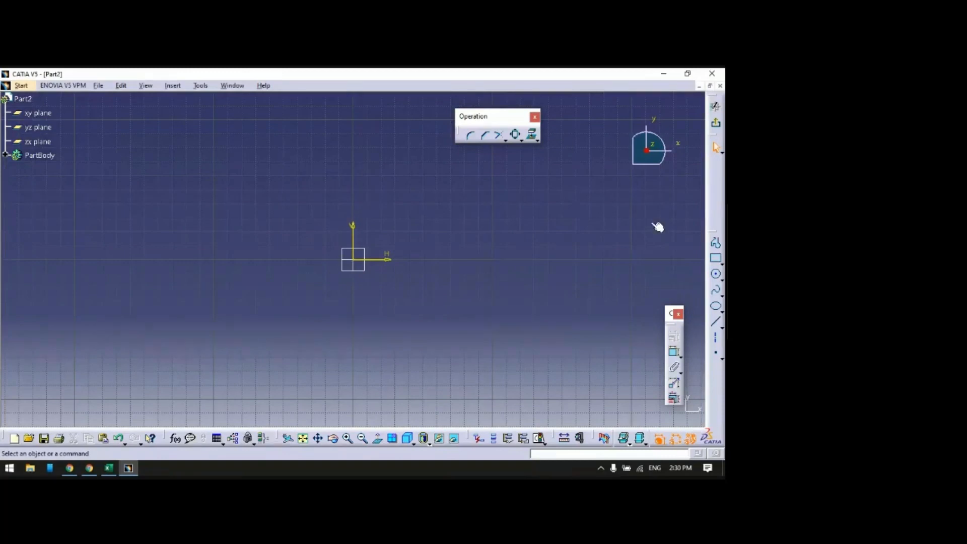
left_click(720, 279)
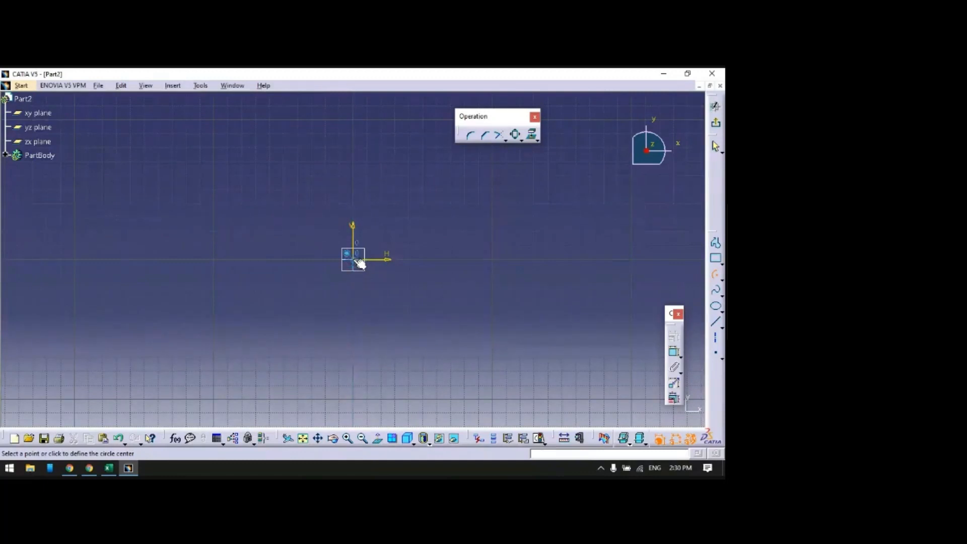
left_click(353, 260)
left_click(353, 129)
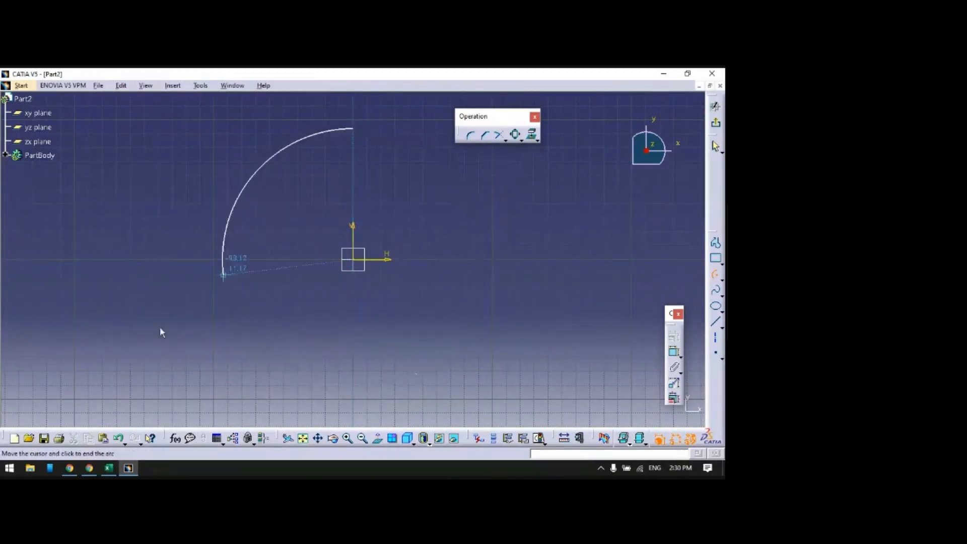
left_click(351, 389)
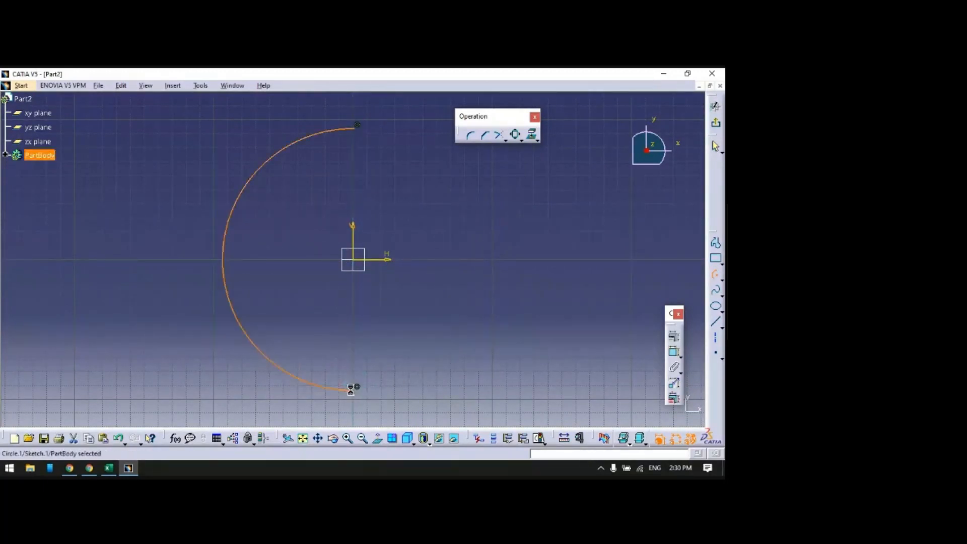
- Dimension the arc's radius, set it to 1500 mm and fit the sketch in view
left_click(674, 351)
left_click(230, 214)
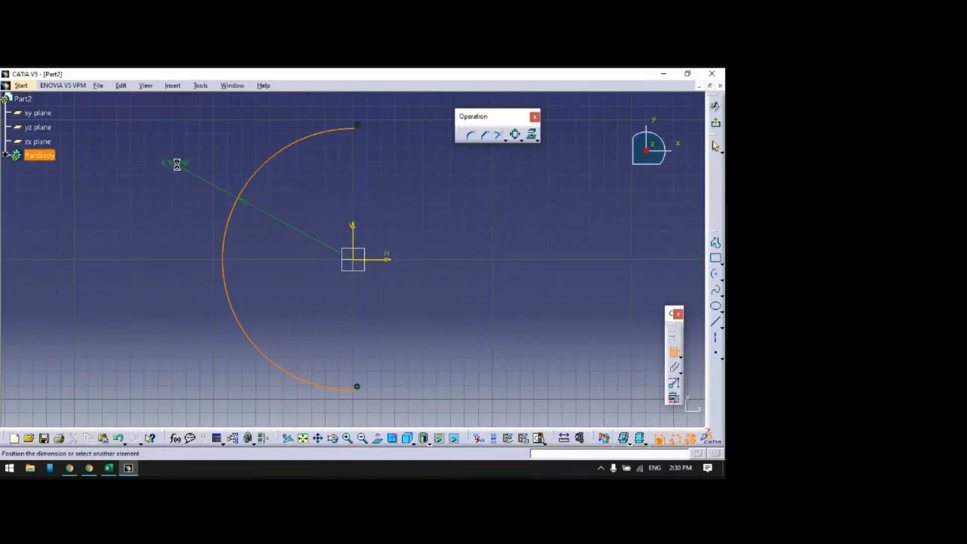
left_click(176, 165)
double_click(177, 162)
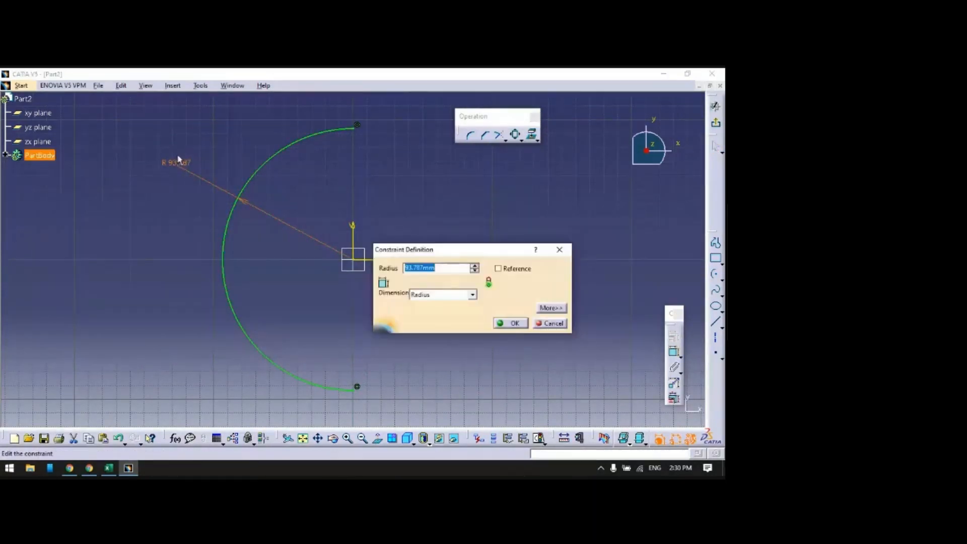
type("1500")
key("Return")
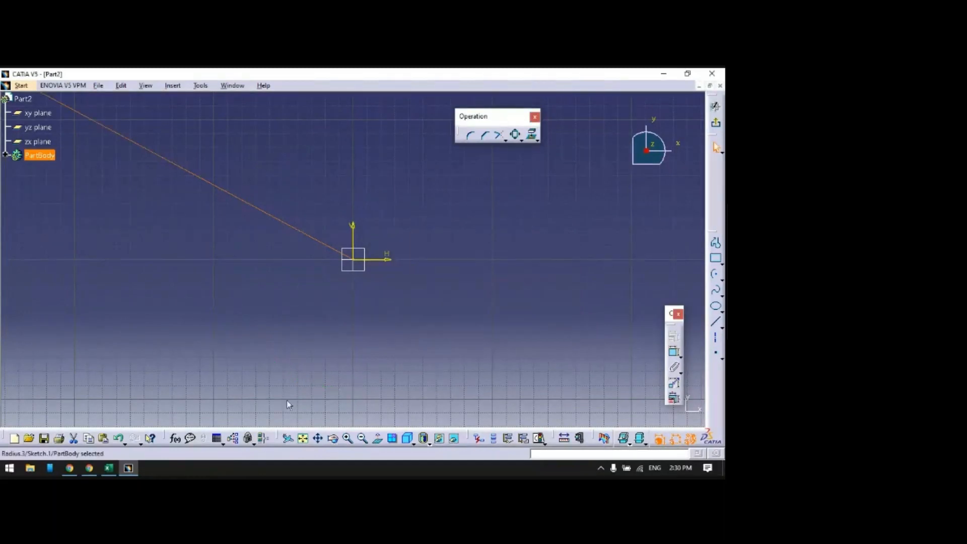
left_click(302, 437)
left_click(554, 281)
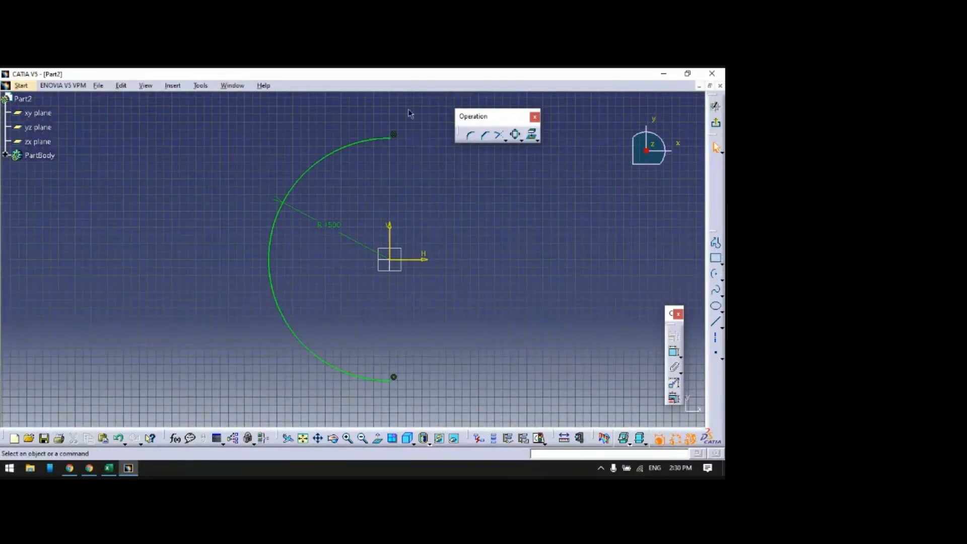
- Close the arc with a three-line profile joining its endpoints, with horizontal sides about 2679 mm long and a vertical end line
left_click_drag(161, 121, 81, 112)
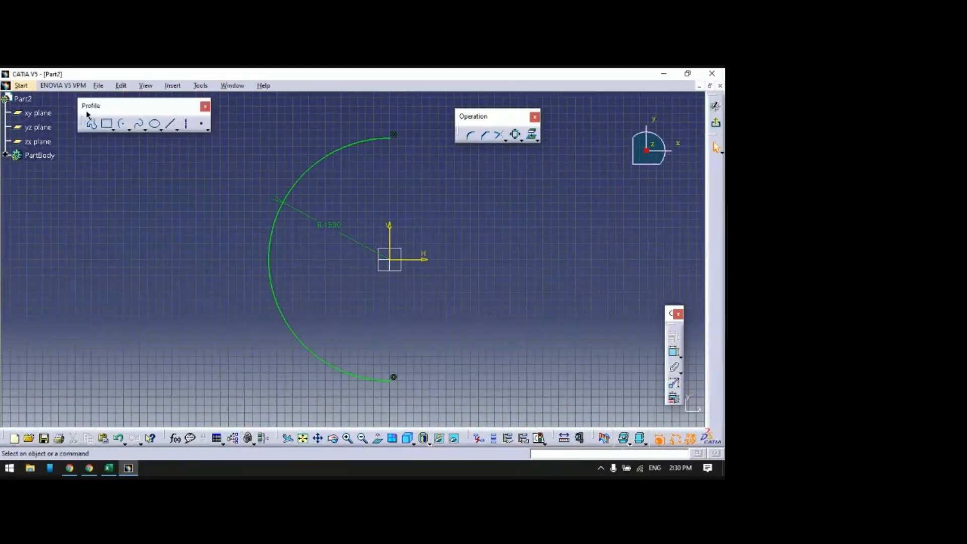
left_click(96, 127)
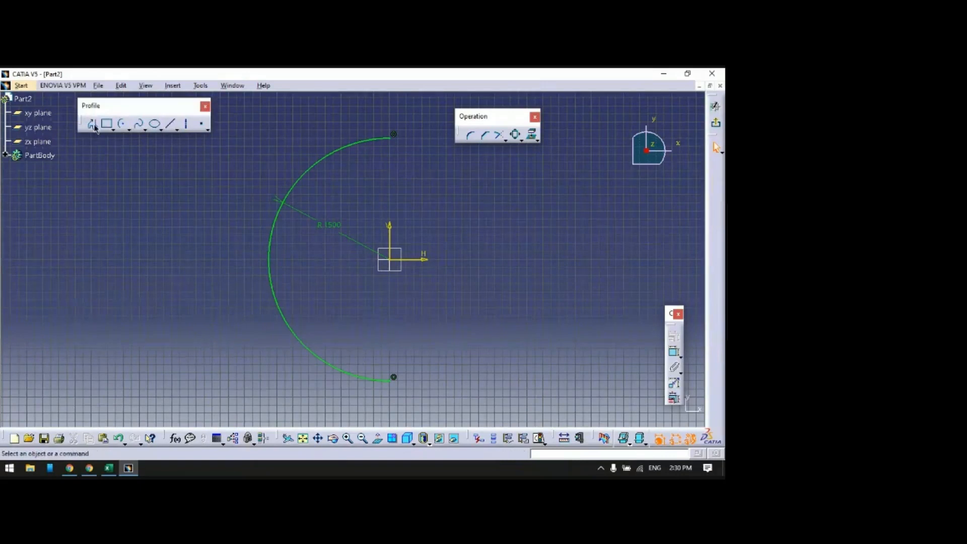
left_click(393, 137)
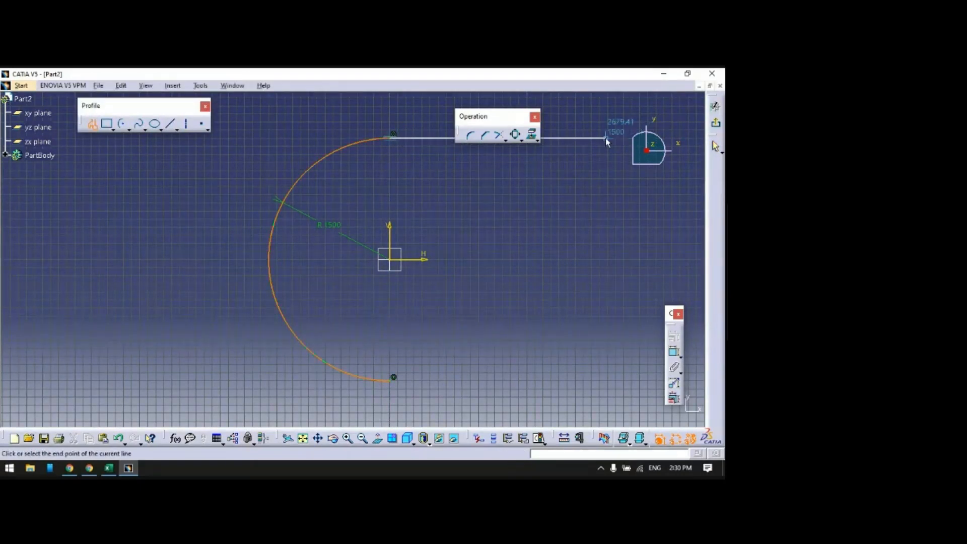
left_click(607, 140)
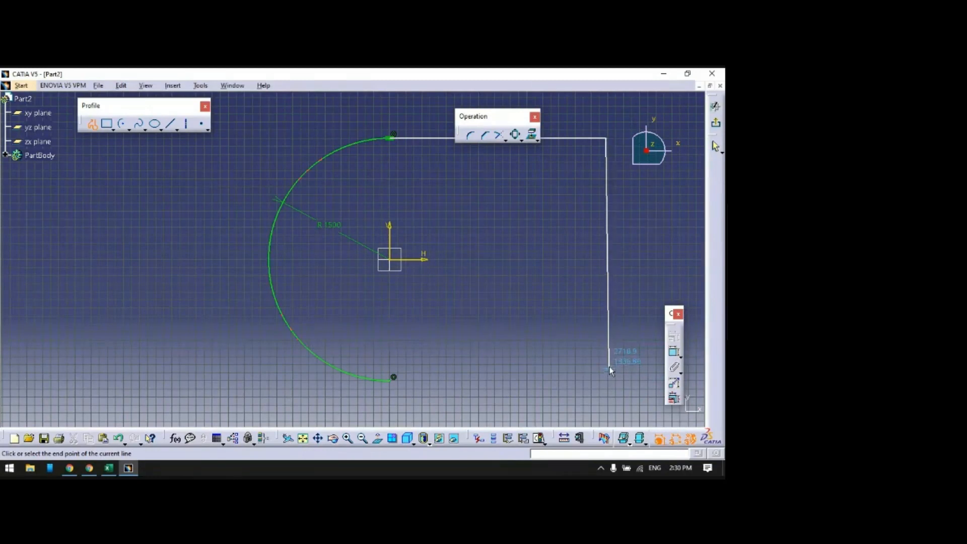
left_click(605, 380)
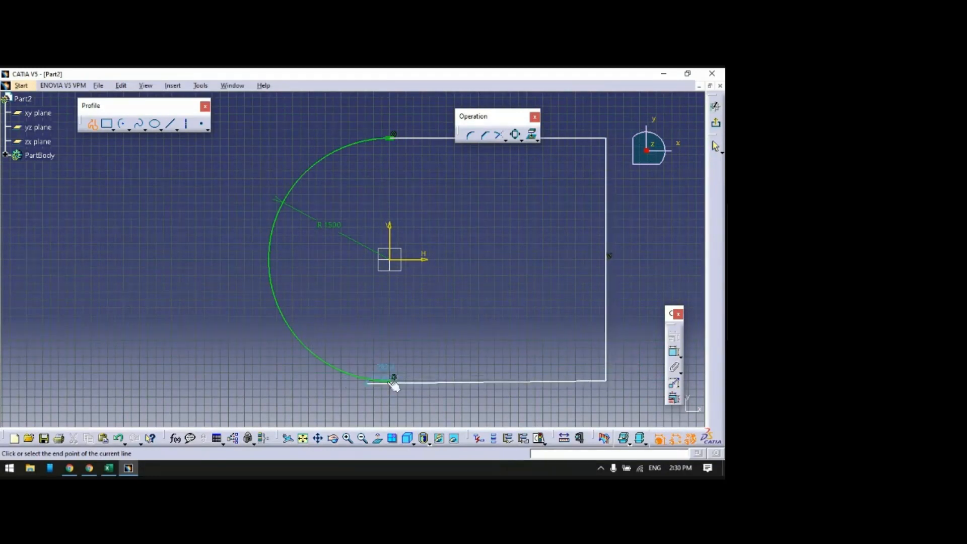
left_click(395, 381)
left_click(394, 382)
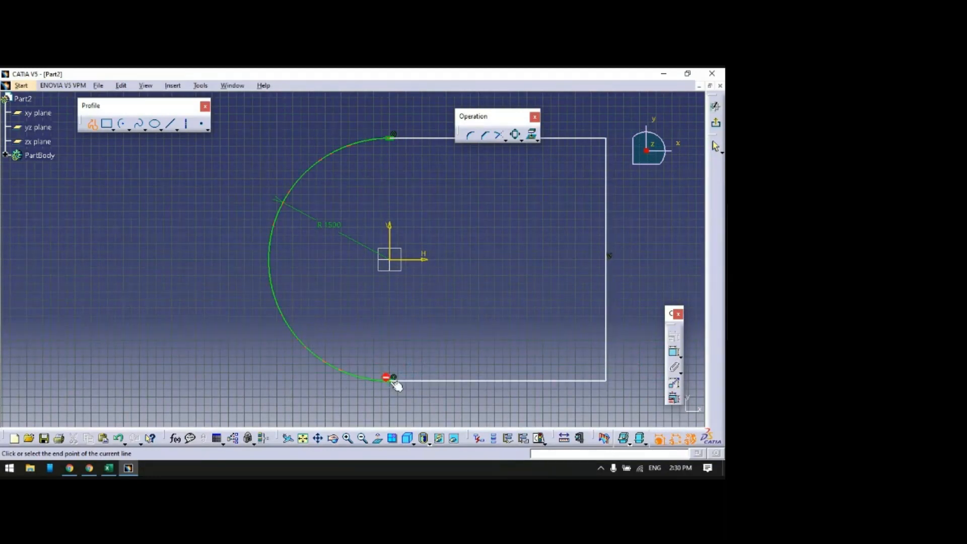
key("Escape")
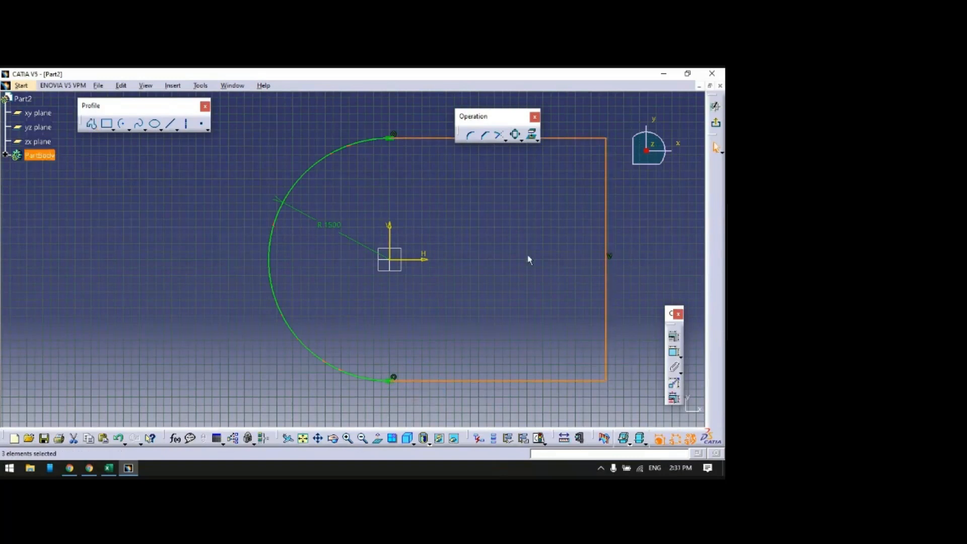
left_click_drag(508, 117, 296, 107)
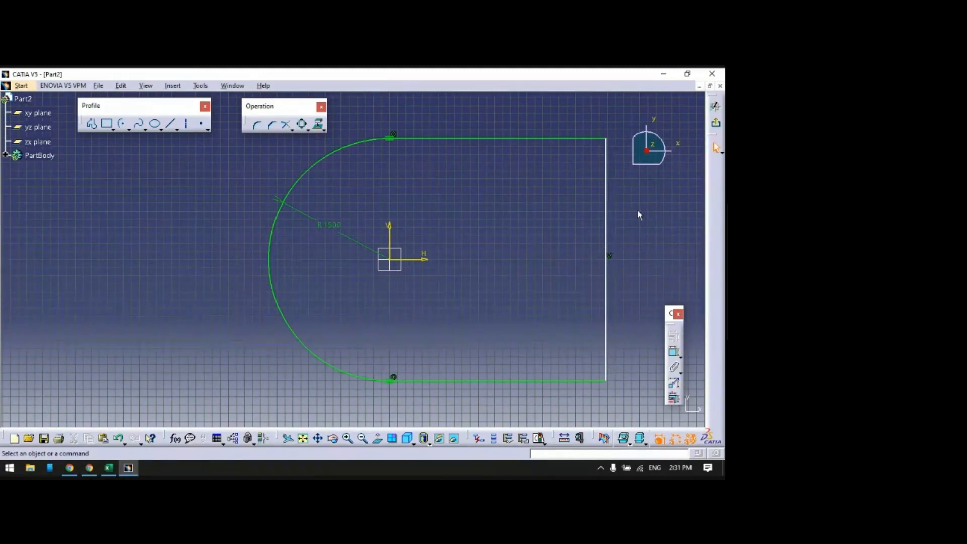
- Dimension the distance from the V axis to the vertical end line and set it to 2500 mm
left_click(674, 359)
left_click(389, 229)
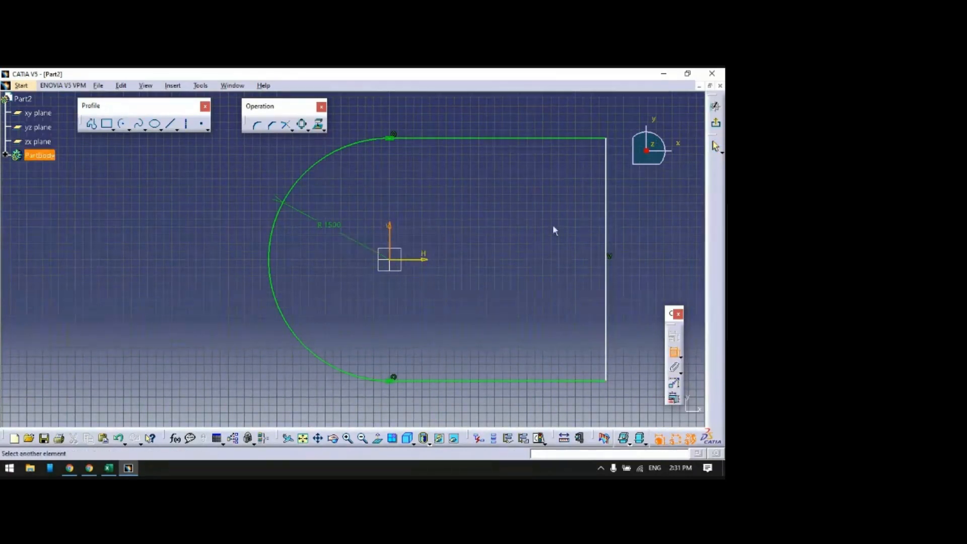
left_click(607, 231)
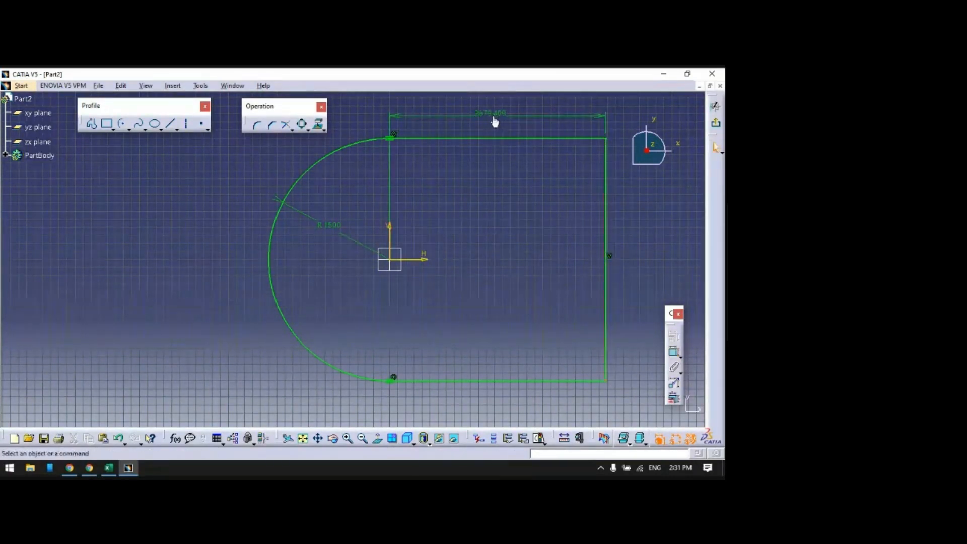
double_click(496, 116)
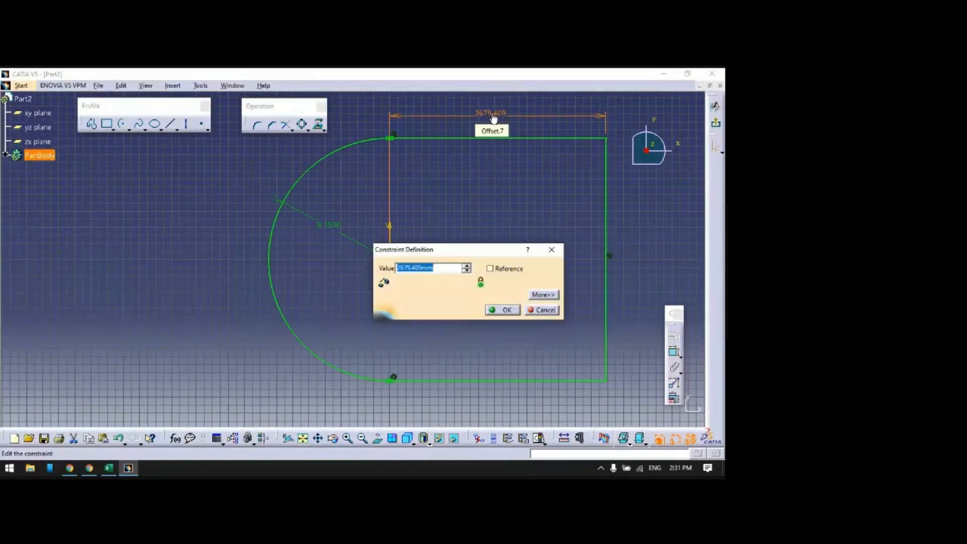
type("2500")
key("Return")
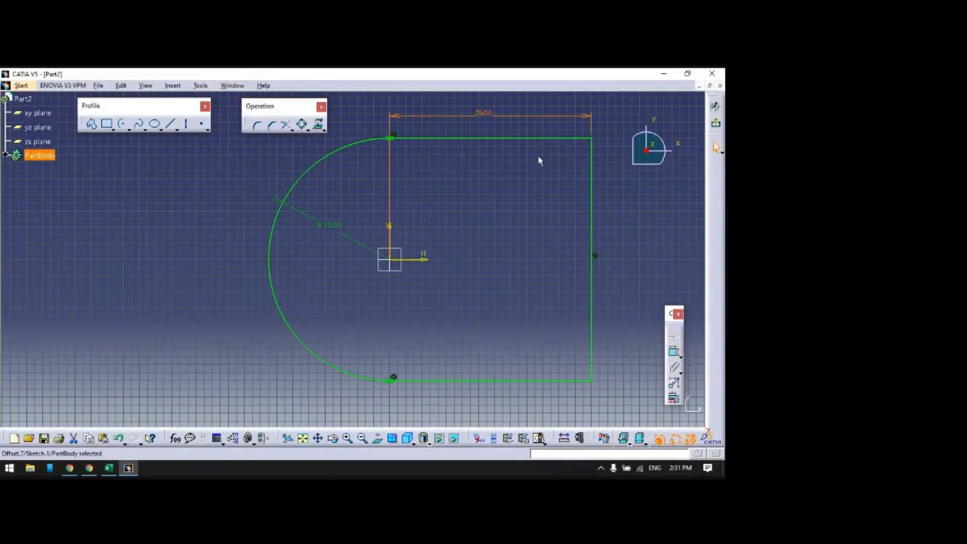
left_click(666, 206)
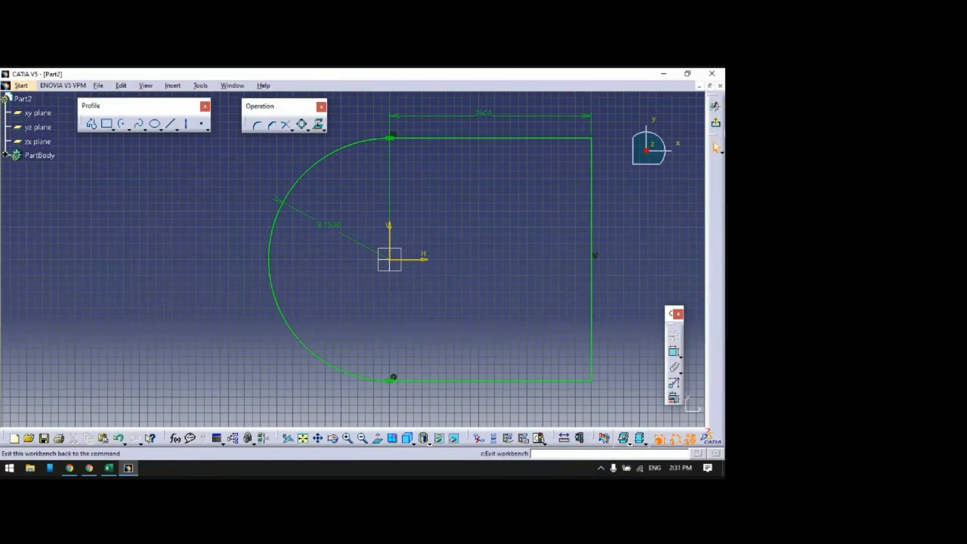
- Exit the sketch and switch to the Wireframe and Surface Design workbench
left_click(717, 124)
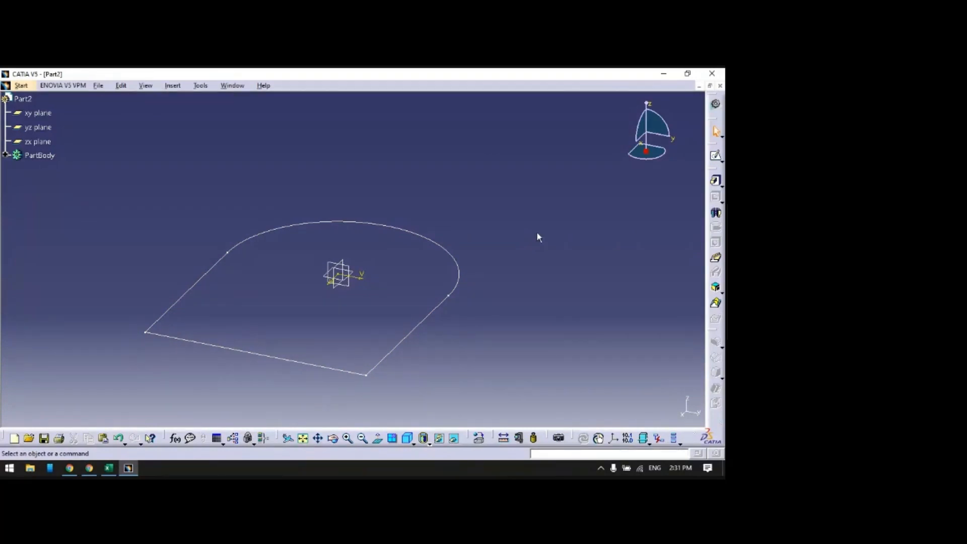
left_click(22, 86)
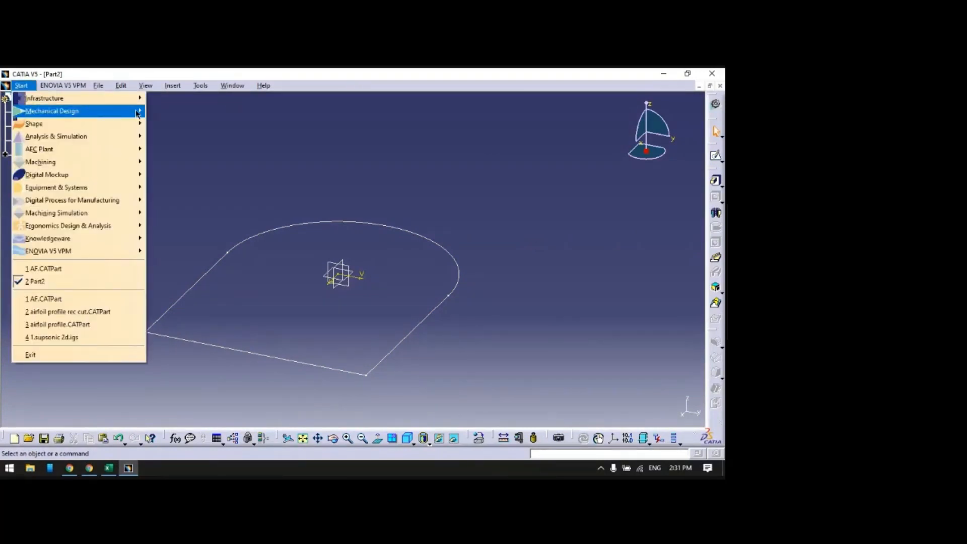
mouse_move(136, 114)
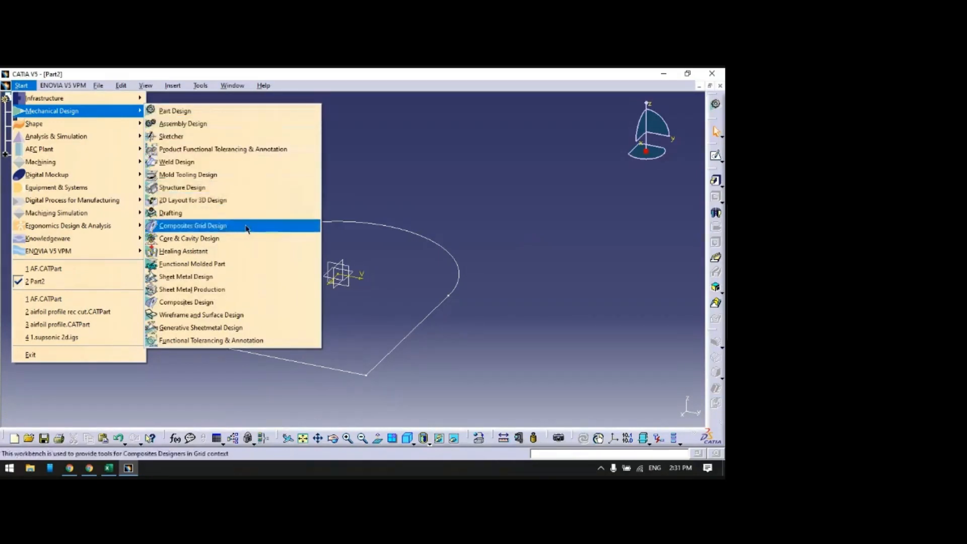
left_click(239, 317)
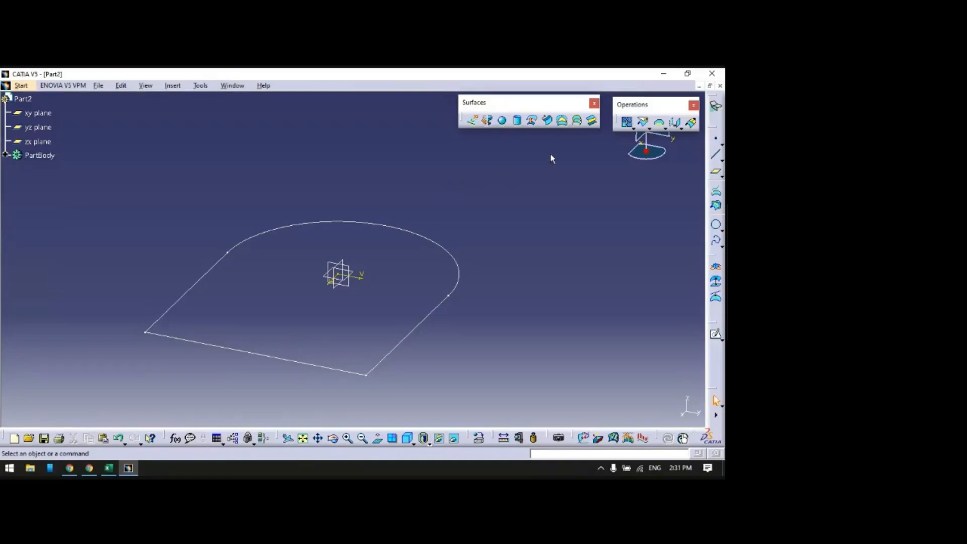
- Create a Fill surface bounded by the closed domain sketch
left_click(563, 121)
left_click(367, 229)
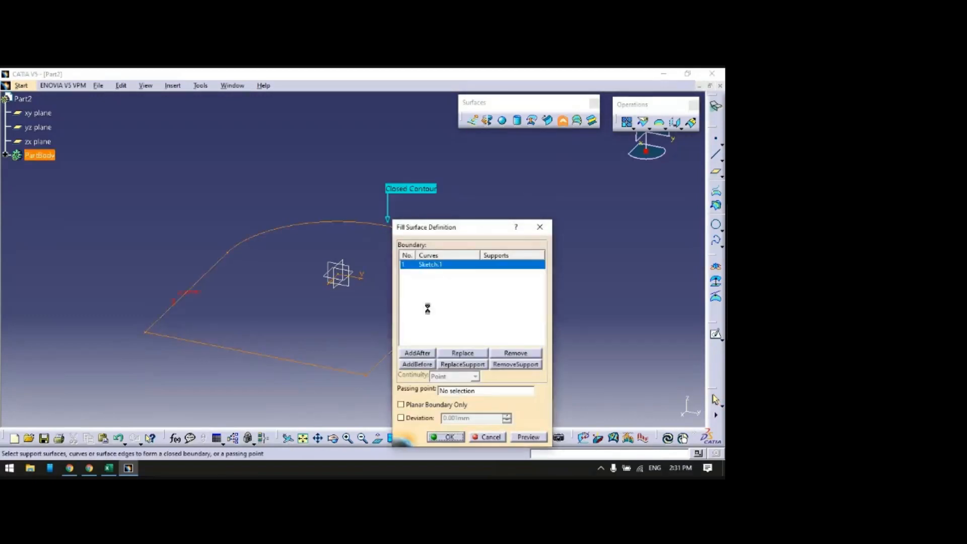
left_click(450, 437)
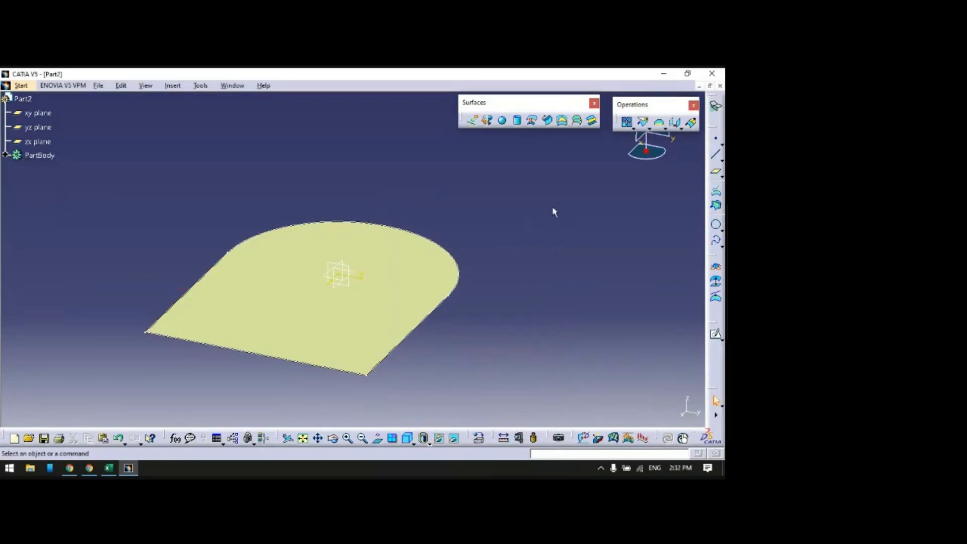
- View the filled surface from above and start a new sketch on it
left_click(392, 438)
left_click(525, 219)
left_click(392, 438)
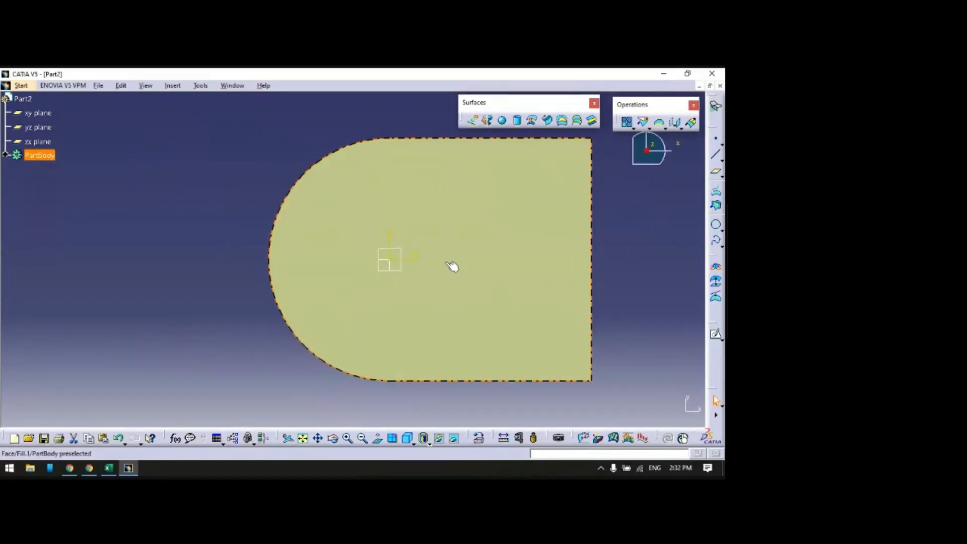
left_click(401, 267)
left_click(461, 263)
left_click(714, 334)
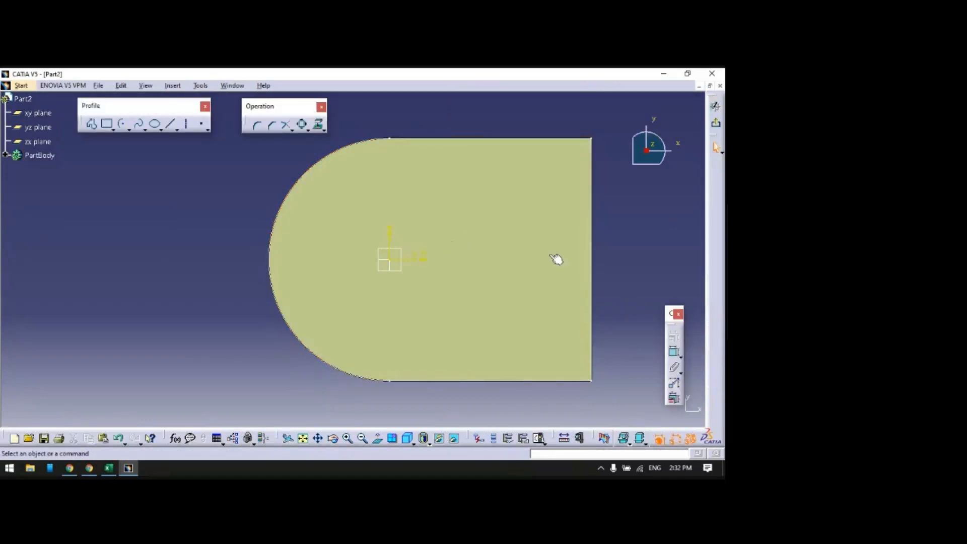
- Switch to AF.CATPart, open the airfoil sketch for editing and copy its upper and lower curves
left_click(698, 88)
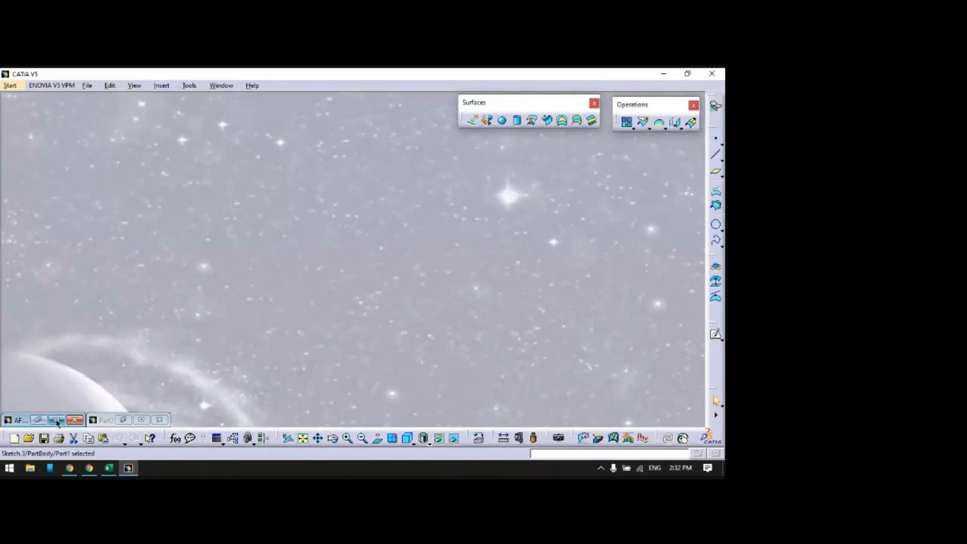
left_click(57, 419)
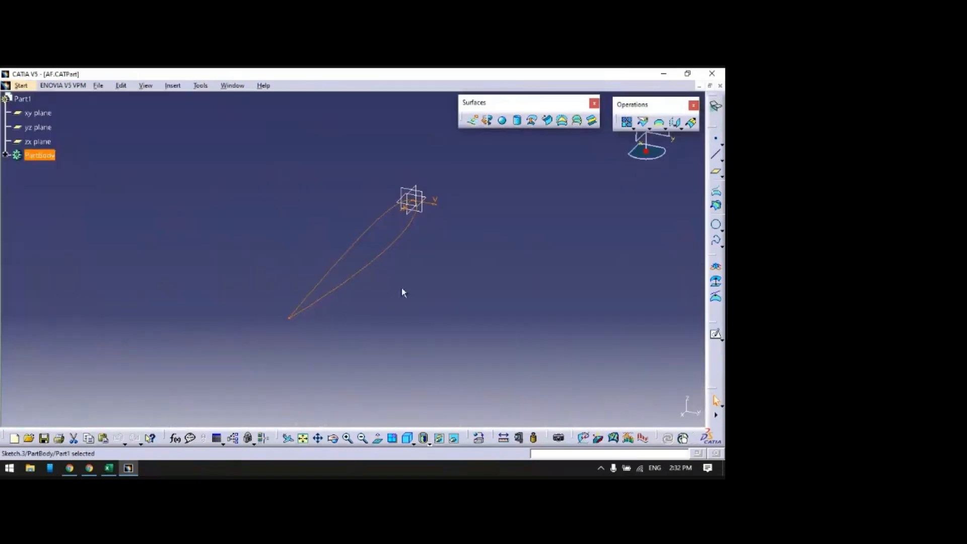
double_click(395, 240)
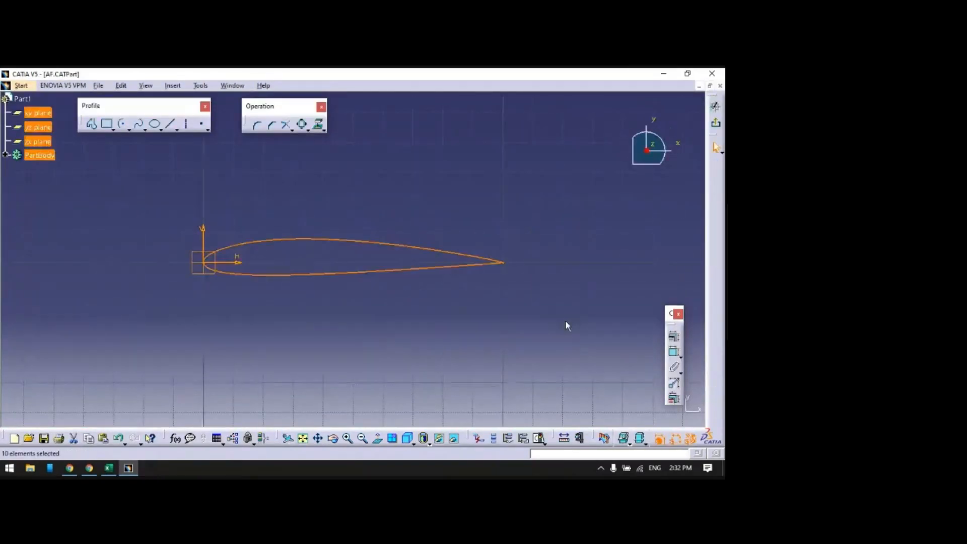
left_click(485, 284)
left_click(472, 268)
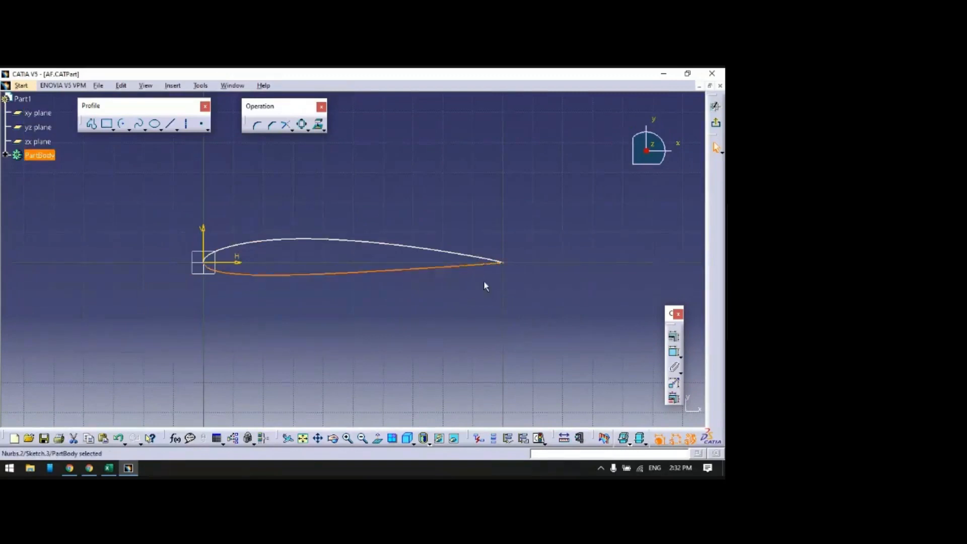
left_click(483, 259, "ctrl")
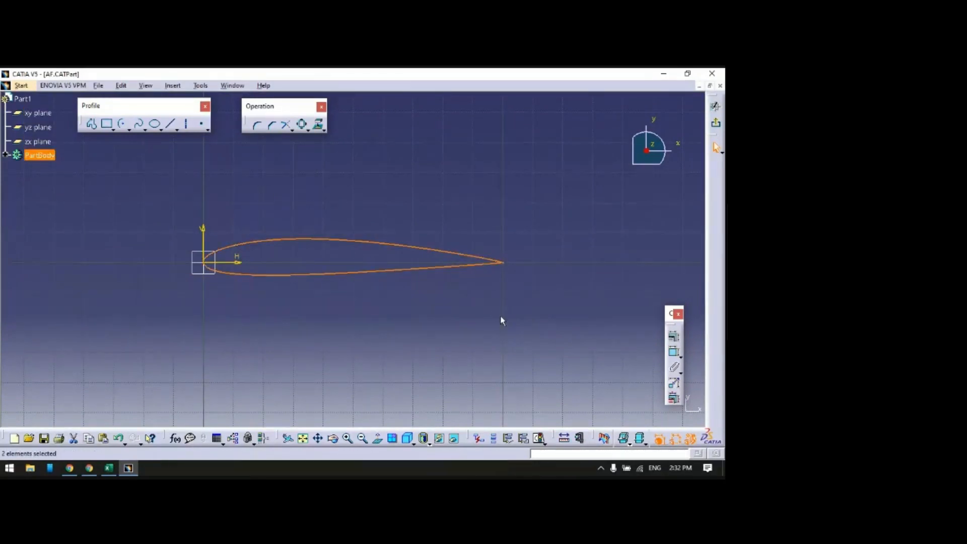
right_click(456, 264)
left_click(510, 366)
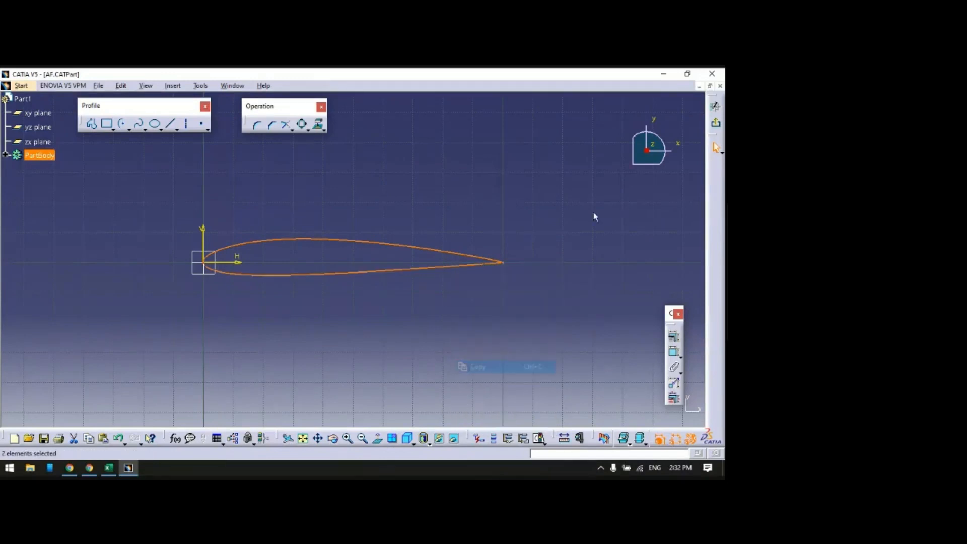
- Return to Part2 and paste the copied airfoil curves into the sketch on the filled domain surface
left_click(699, 86)
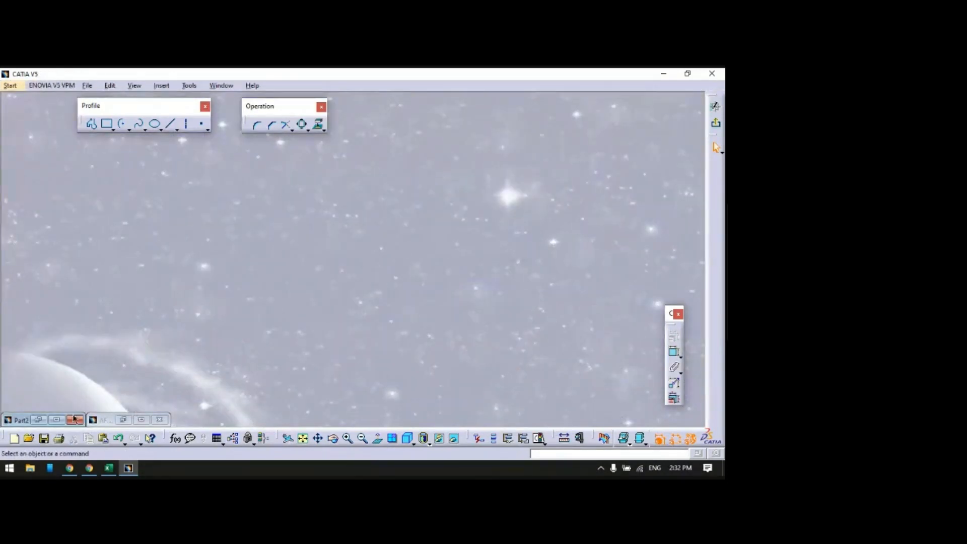
left_click(58, 420)
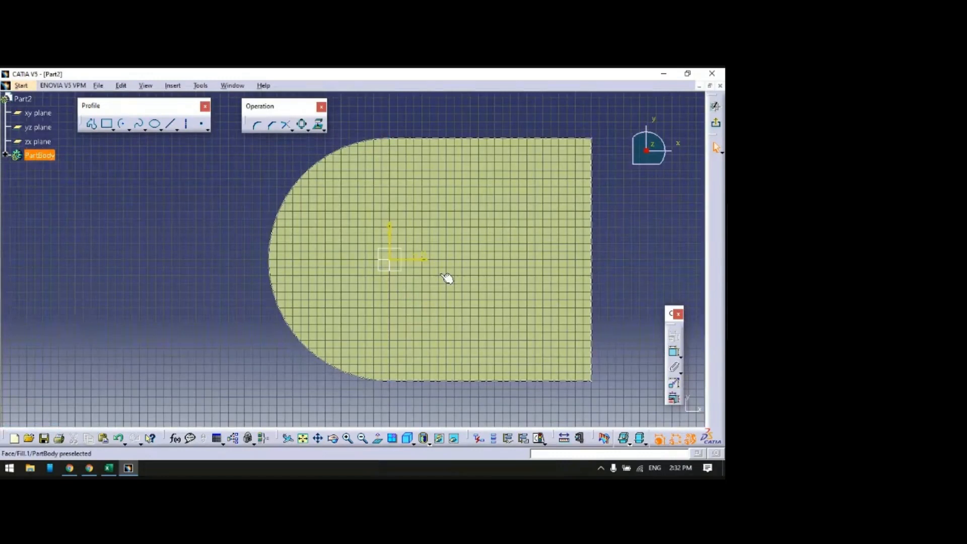
key("ctrl+v")
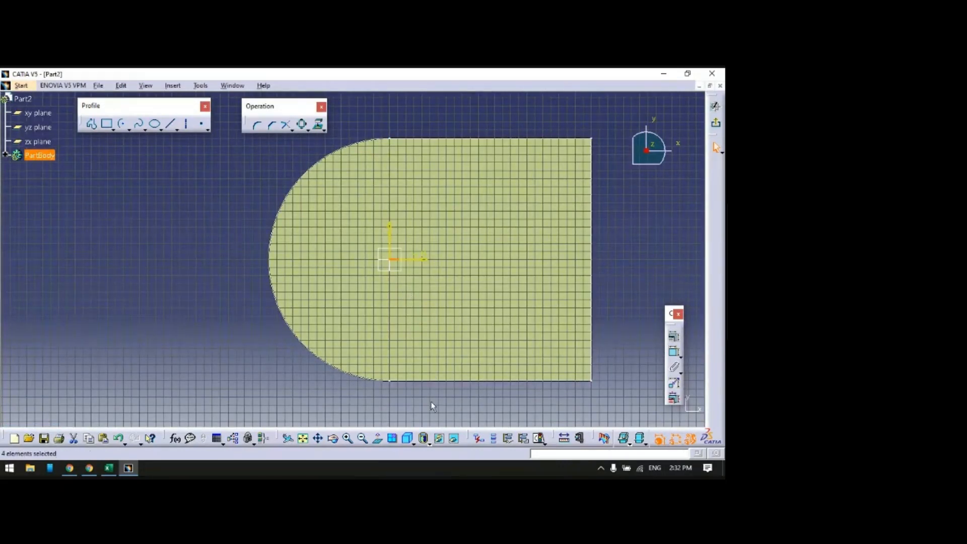
middle_click_drag(431, 405, 434, 217)
middle_click(525, 241)
middle_click(522, 240)
middle_click(516, 240)
middle_click(486, 274)
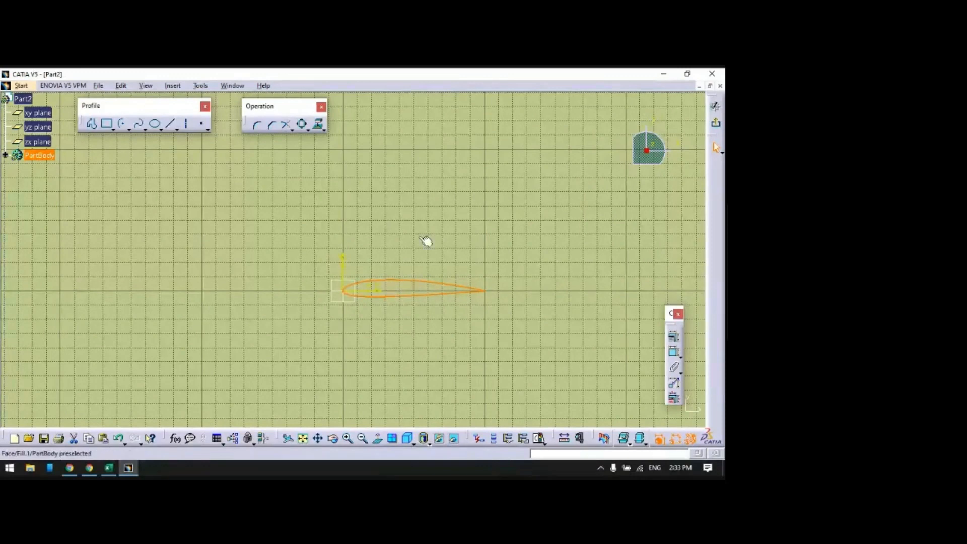
- Translate the pasted airfoil 25 mm horizontally in the negative H direction from the origin, with duplicate mode off
left_click(307, 130)
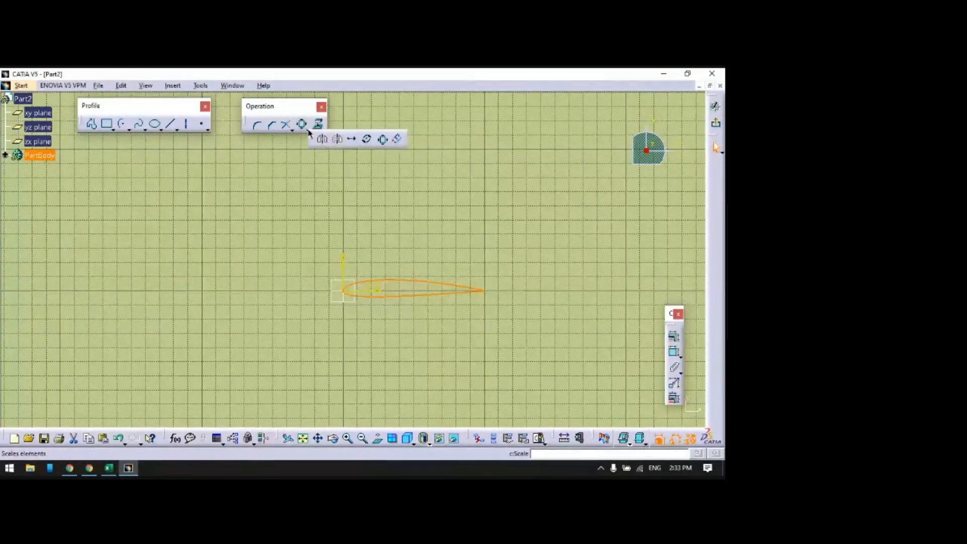
left_click(353, 140)
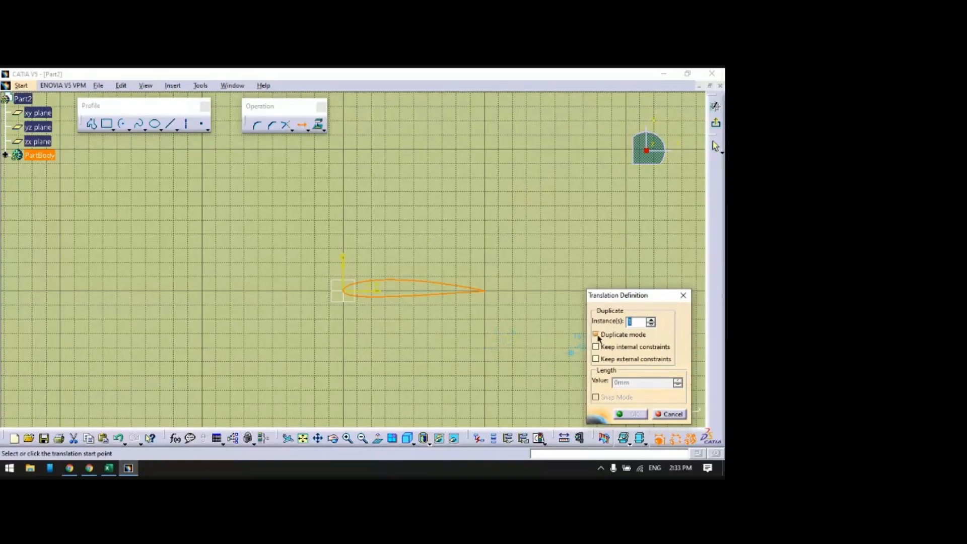
left_click(596, 334)
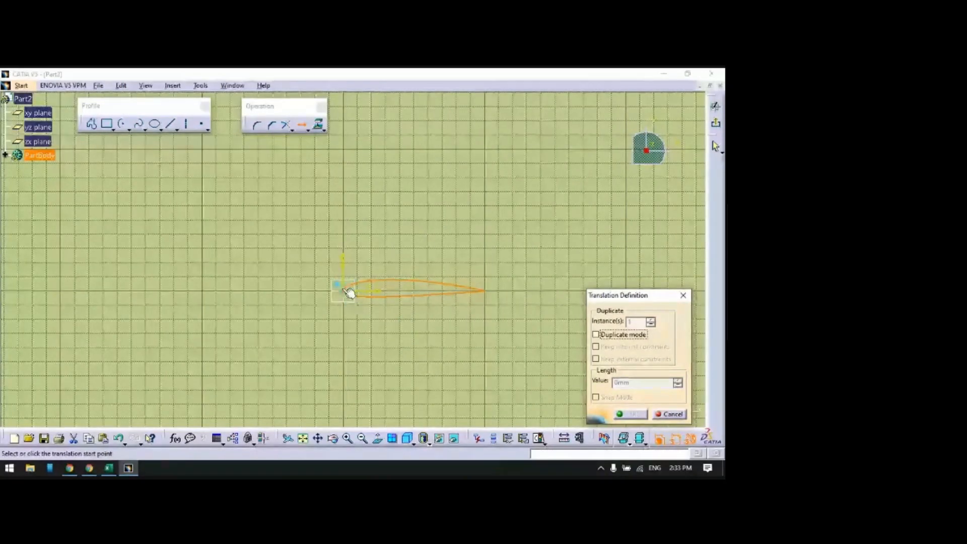
left_click(347, 291)
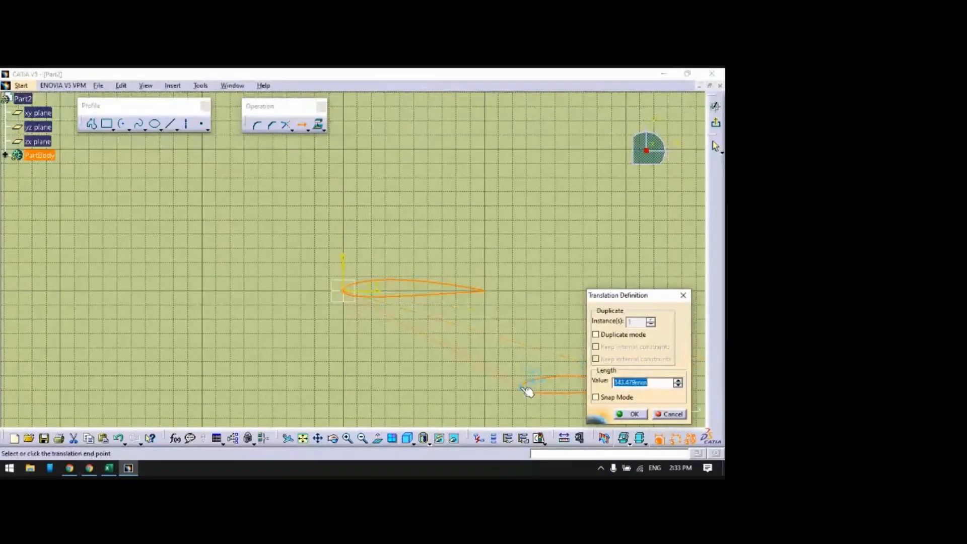
type("10")
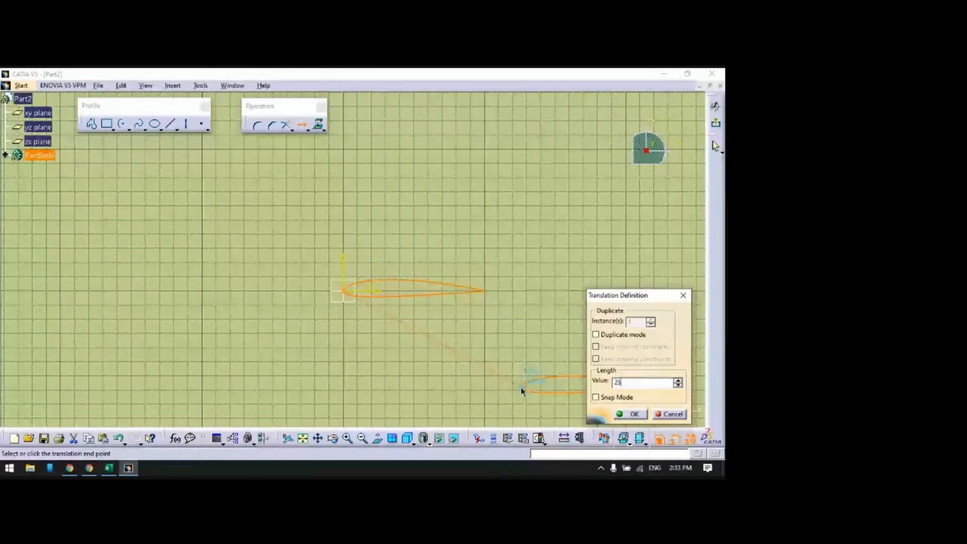
key("Return")
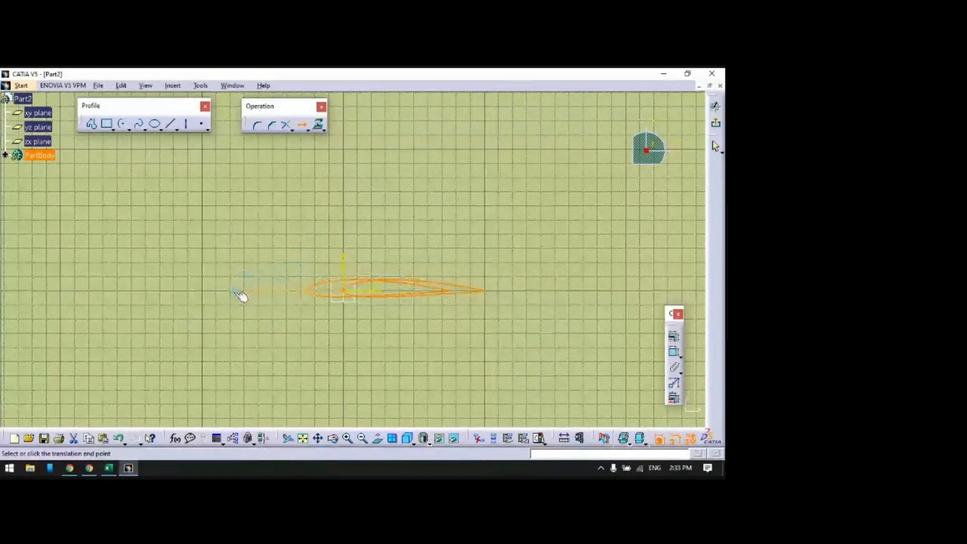
left_click(235, 291)
left_click(457, 343)
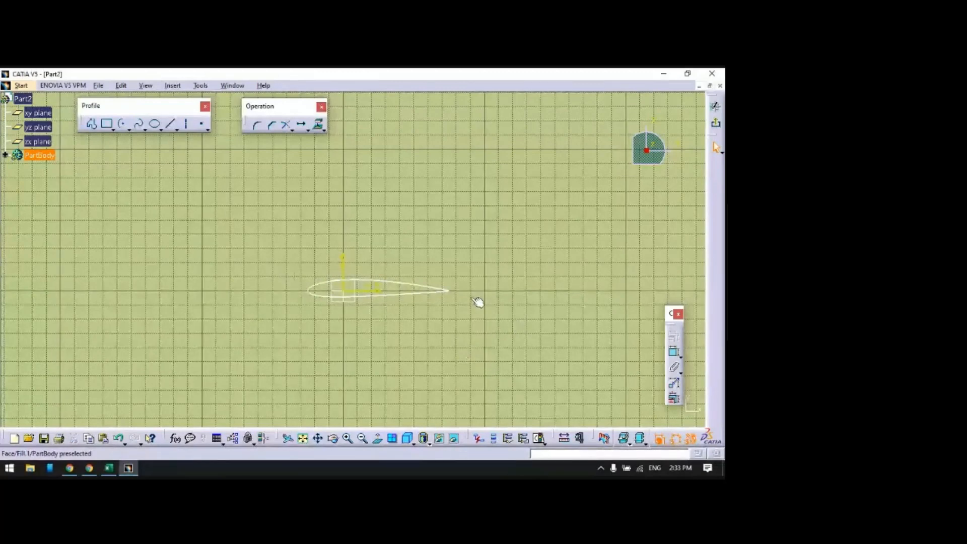
- Exit the airfoil sketch, fit the whole domain surface in view and clear the selection
left_click(347, 286)
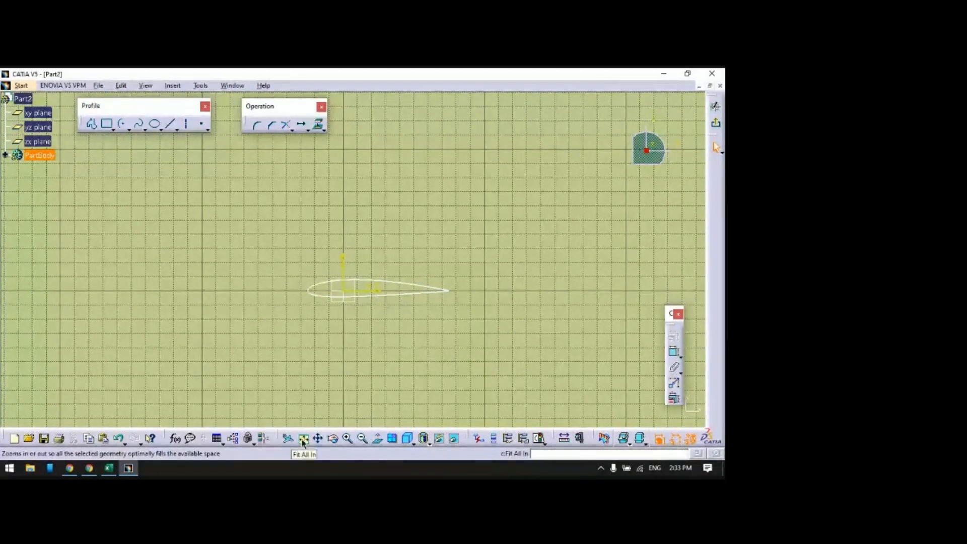
left_click(716, 123)
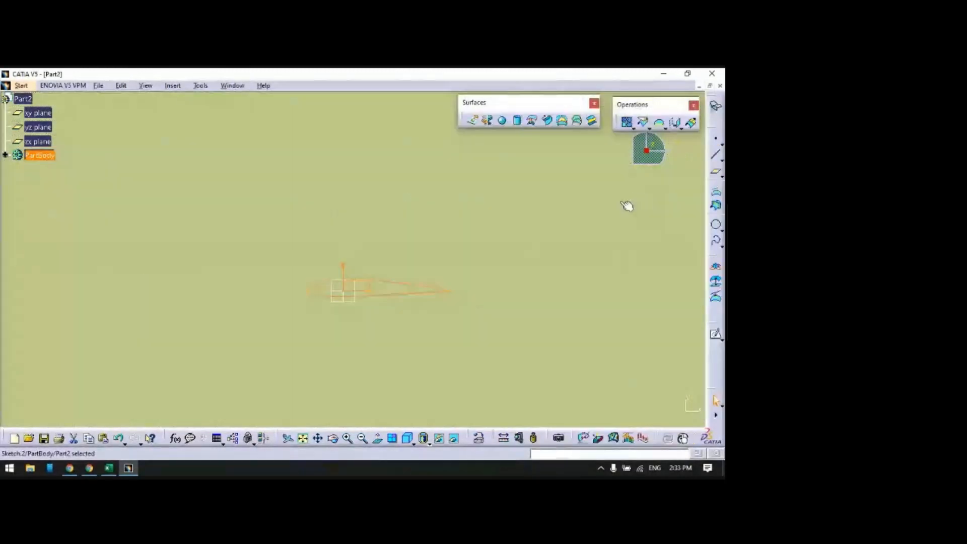
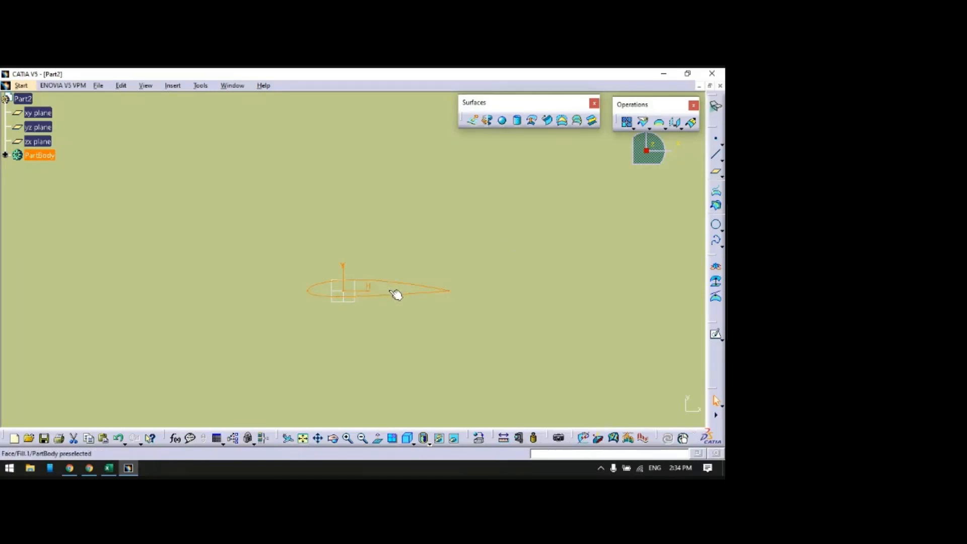
left_click(302, 438)
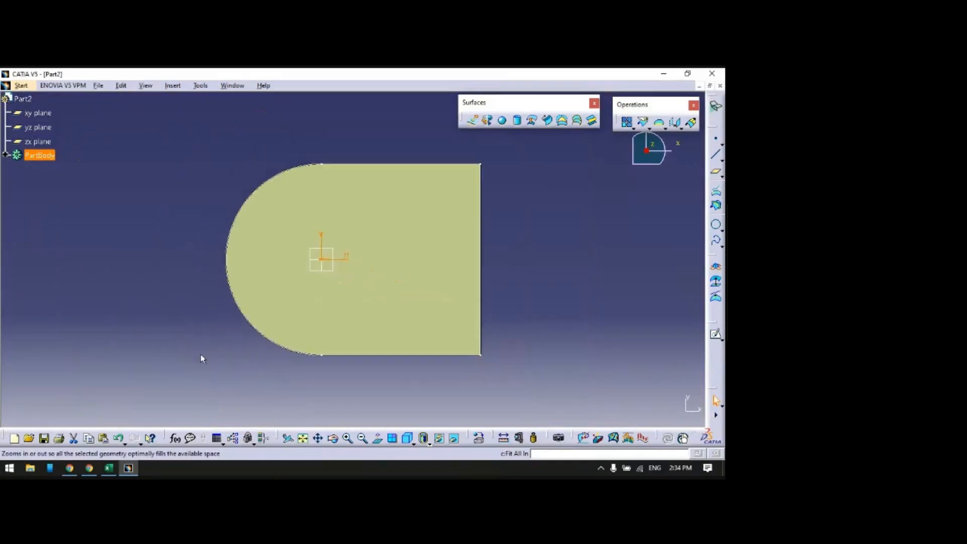
left_click(196, 350)
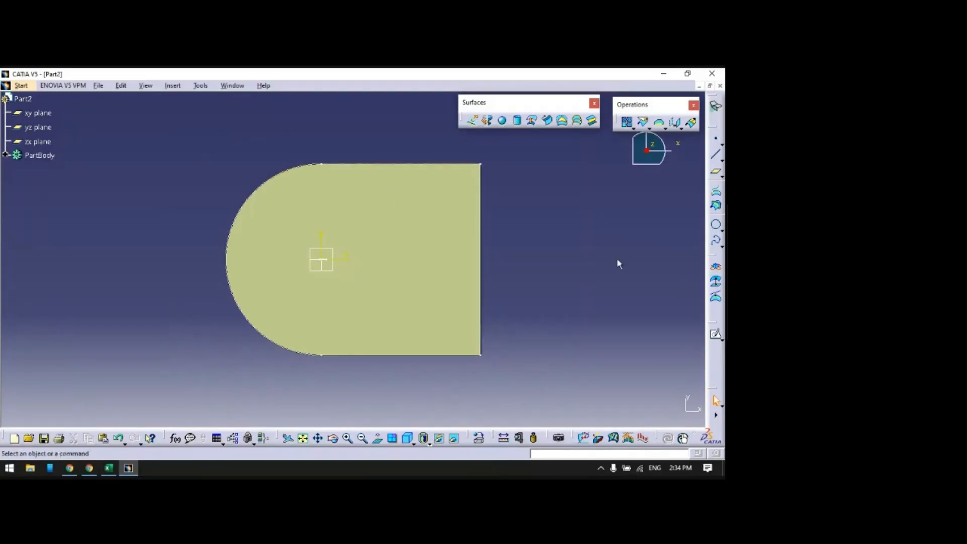
- Split the filled domain surface with the airfoil sketch as cutting element, removing the area inside the airfoil
left_click(643, 127)
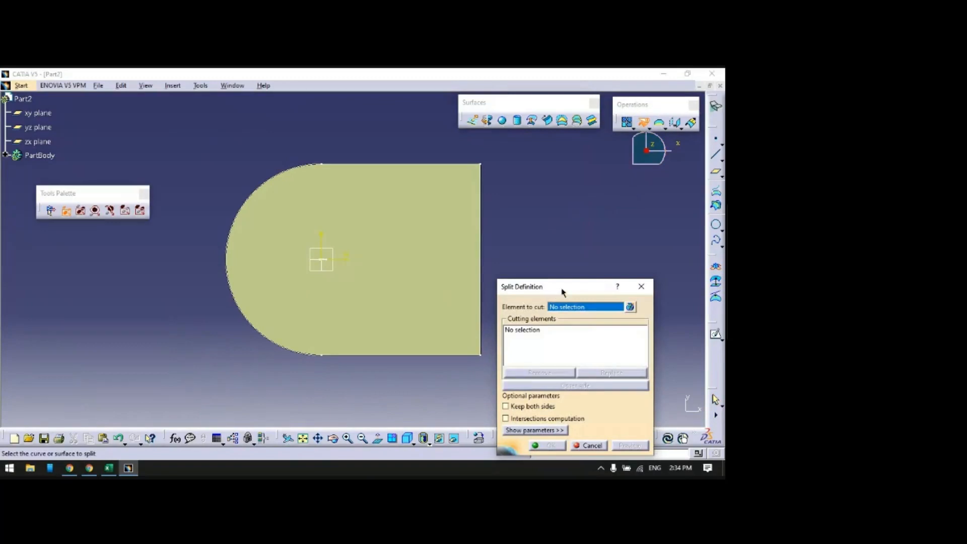
left_click_drag(585, 277, 624, 228)
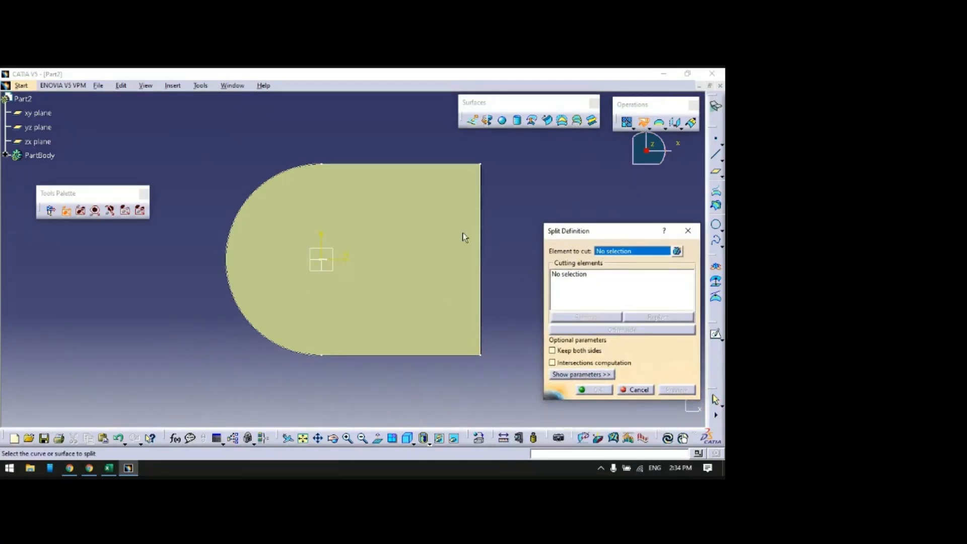
left_click(443, 202)
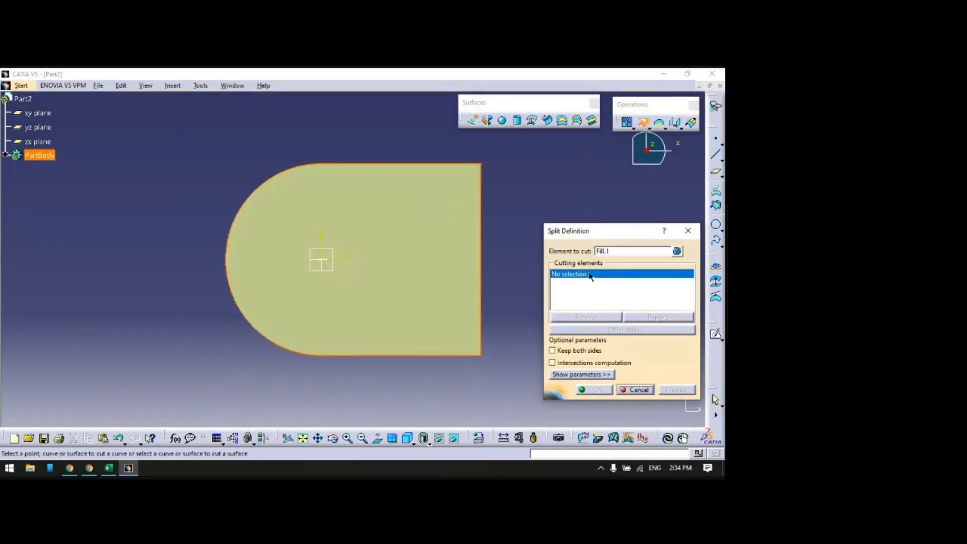
left_click(348, 438)
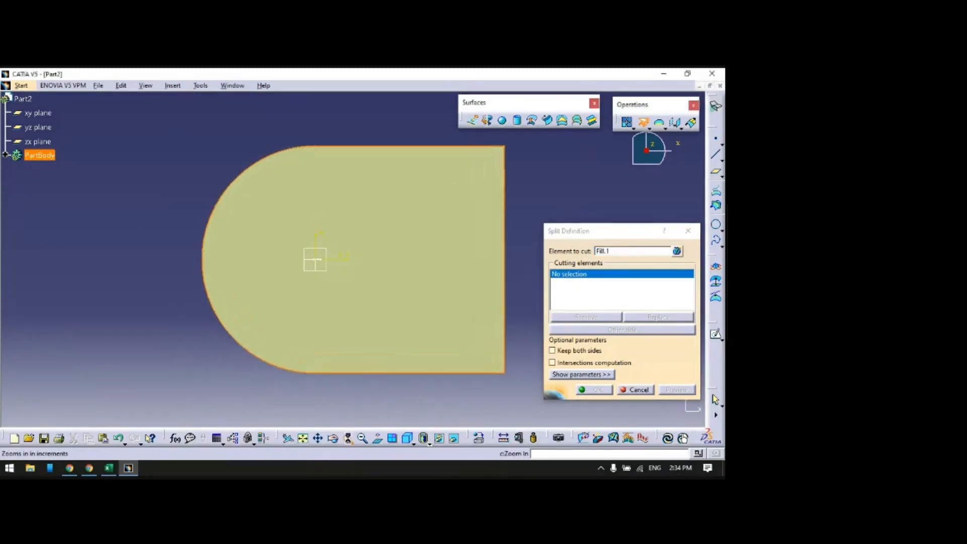
left_click(347, 437)
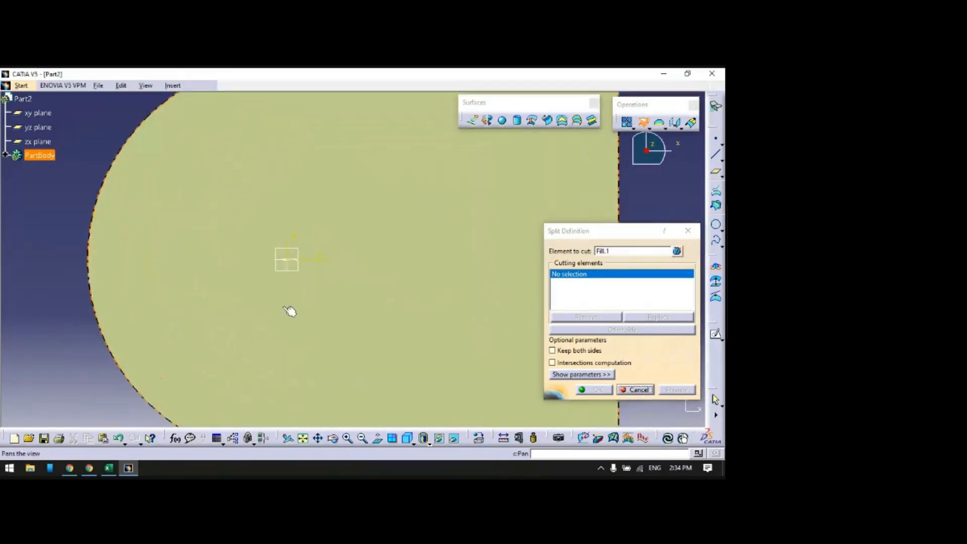
middle_click_drag(164, 302, 465, 213)
scroll(455, 378, "down", 1)
middle_click_drag(455, 377, 369, 316)
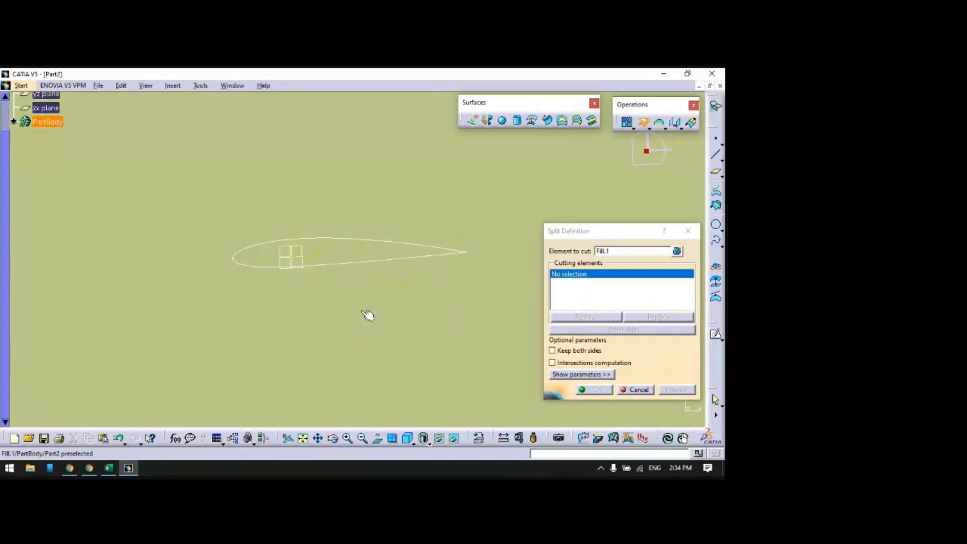
left_click(363, 242)
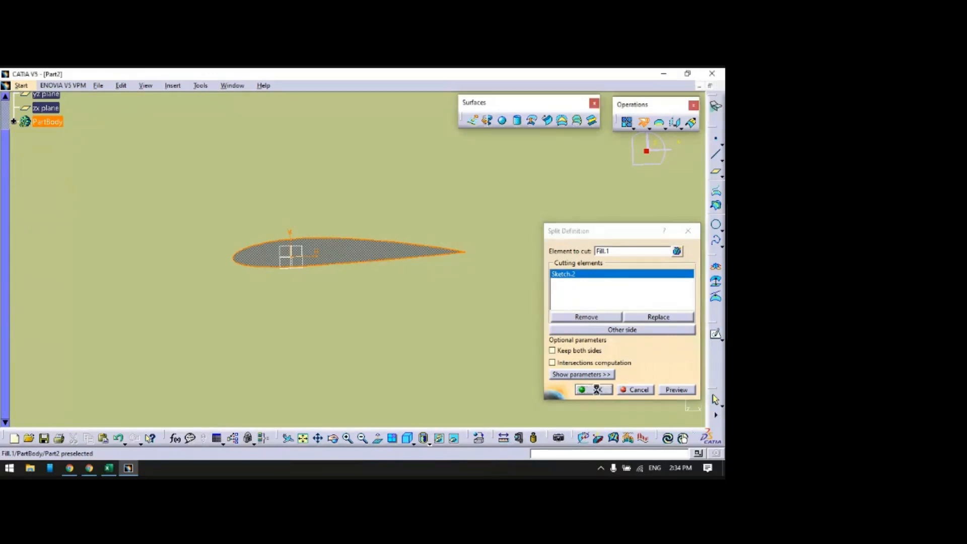
left_click(595, 390)
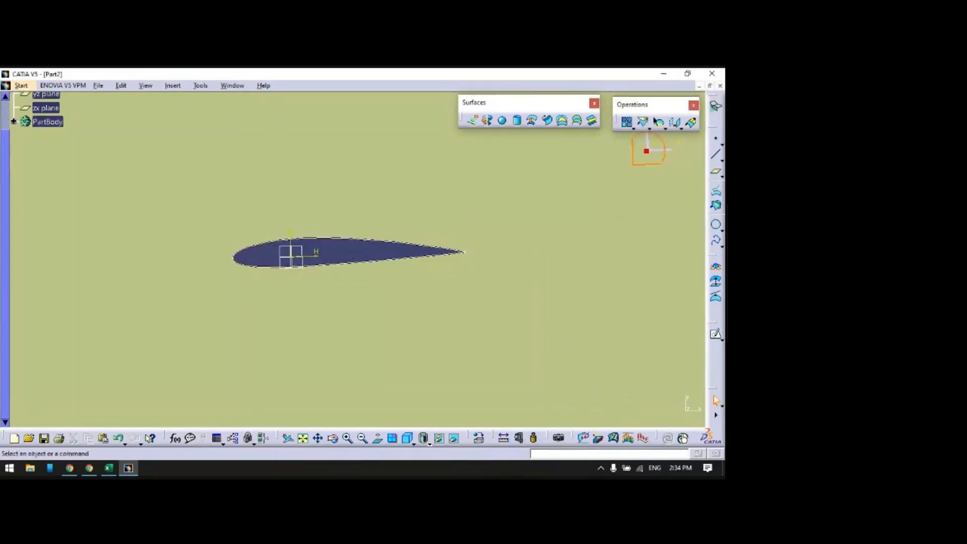
- View the whole split domain surface with its airfoil cut-out, looking normal to the surface
left_click(642, 122)
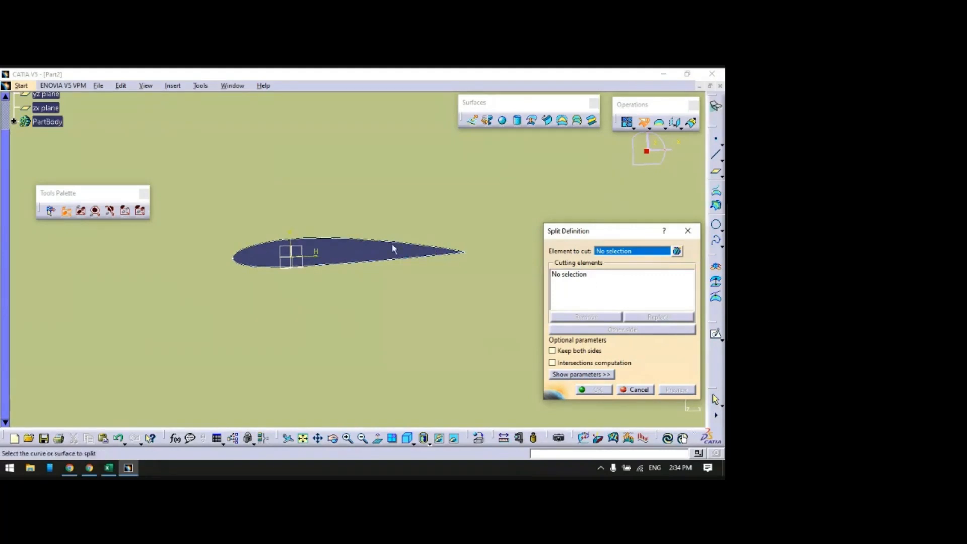
left_click(637, 390)
middle_click_drag(456, 172, 452, 426)
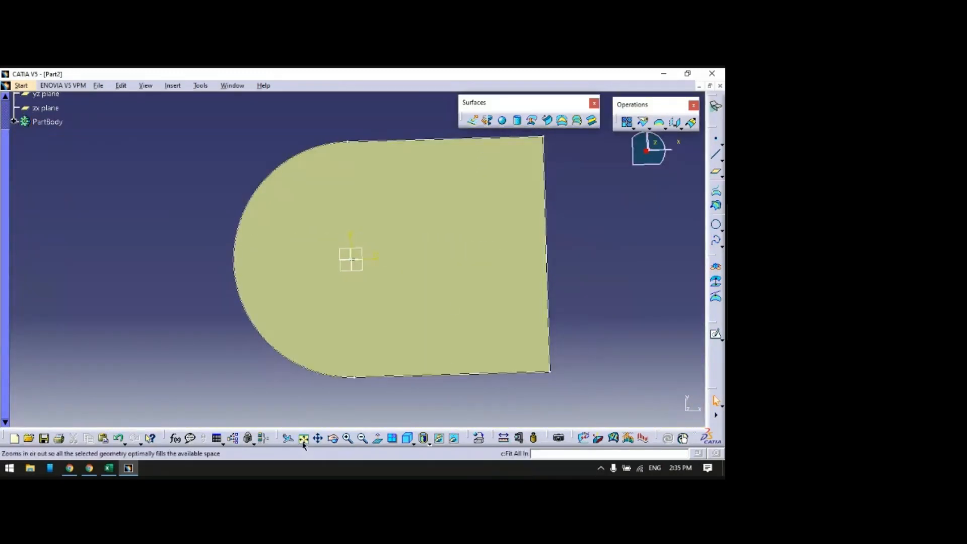
left_click(392, 437)
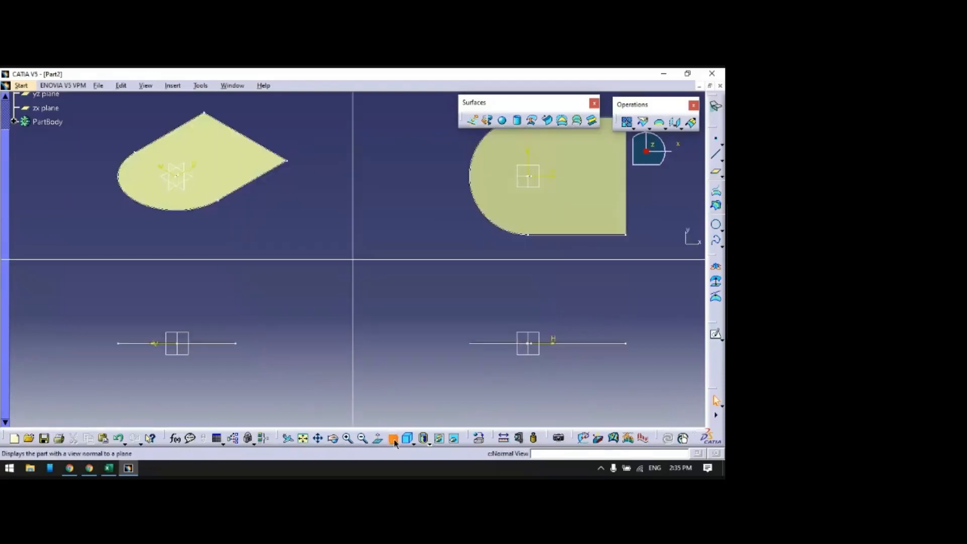
left_click(393, 438)
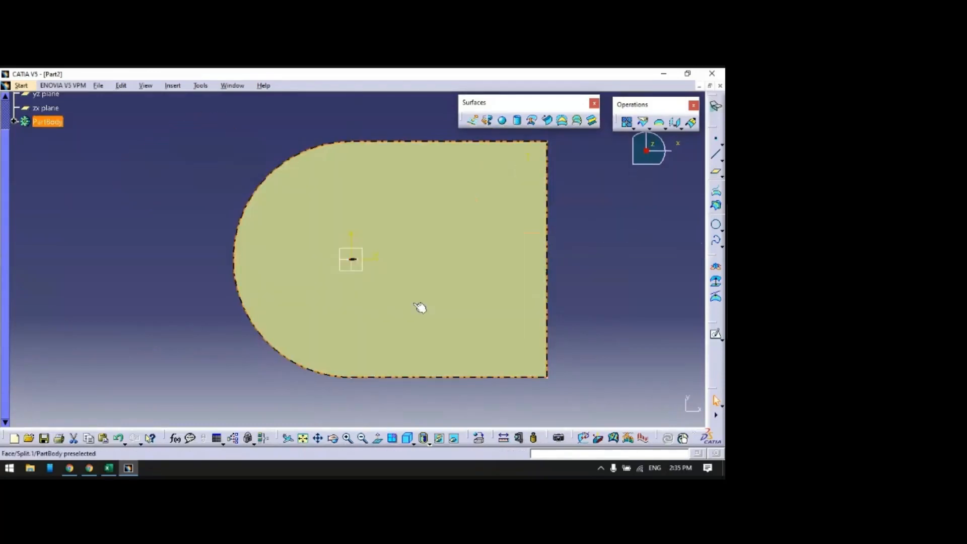
left_click(611, 305)
middle_click_drag(613, 304, 551, 302)
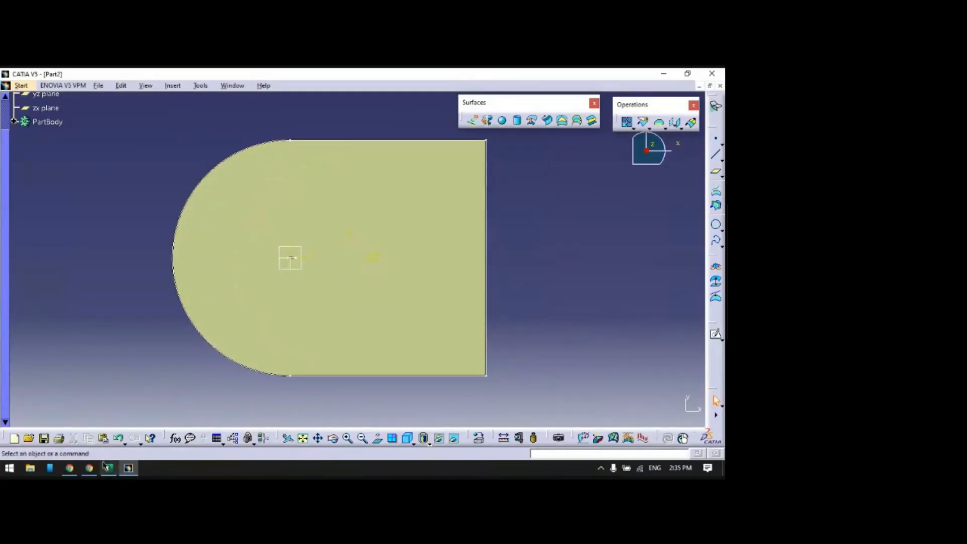
- Minimise the CATIA window and close the GSD_PointSplineLoftFromExcel workbook
left_click(663, 75)
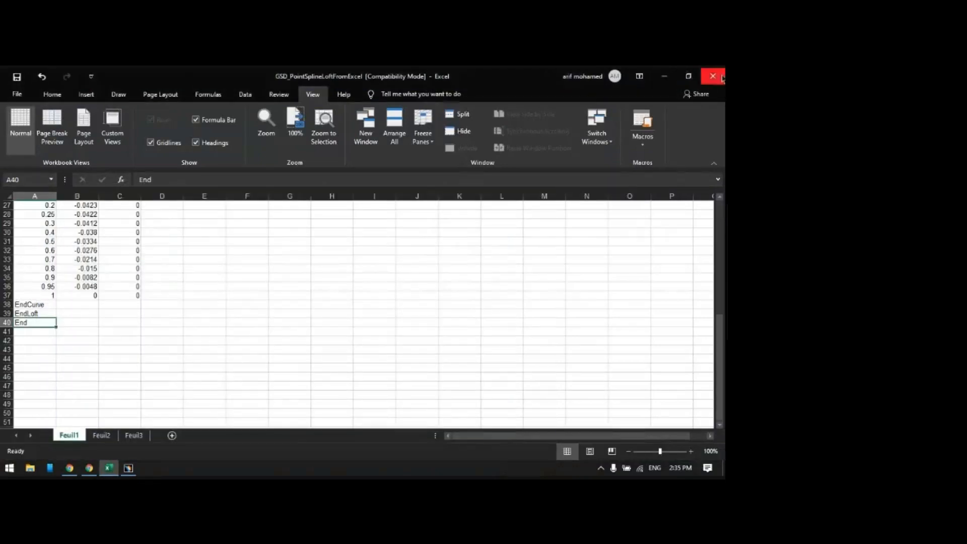
left_click(712, 76)
left_click(363, 289)
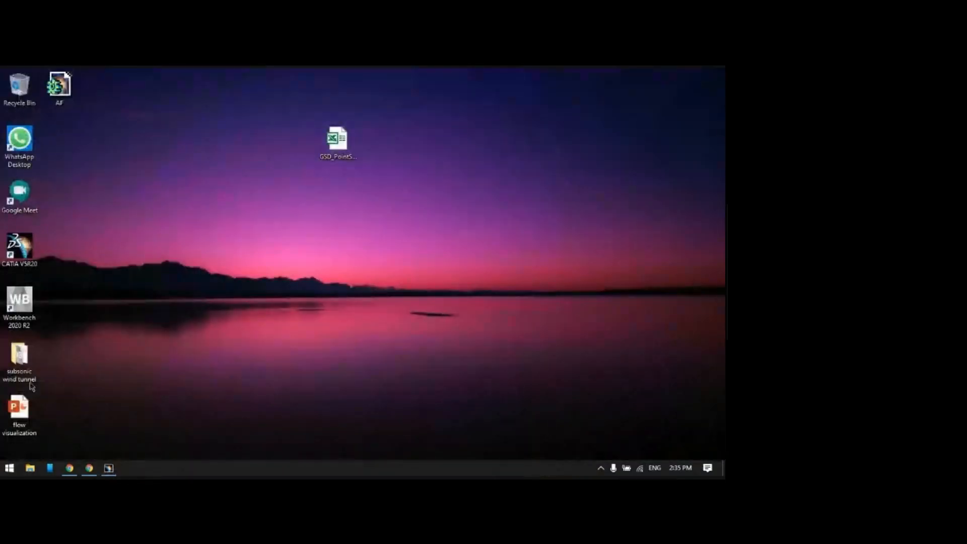
- Open the SUBSONIC FLOW OVER AN AIRFOIL presentation from the subsonic wind tunnel folder and show the dimensioned domain diagram on slide 5
double_click(42, 351)
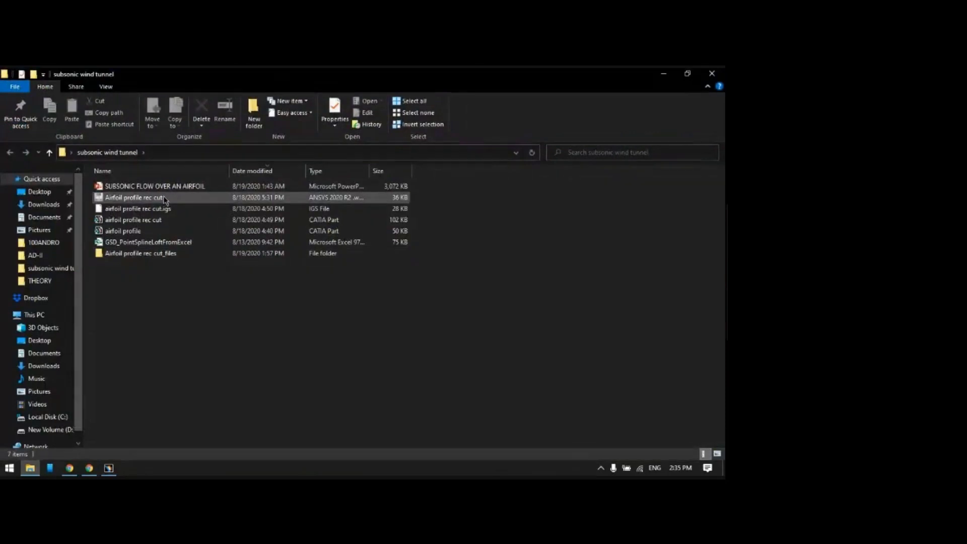
double_click(151, 186)
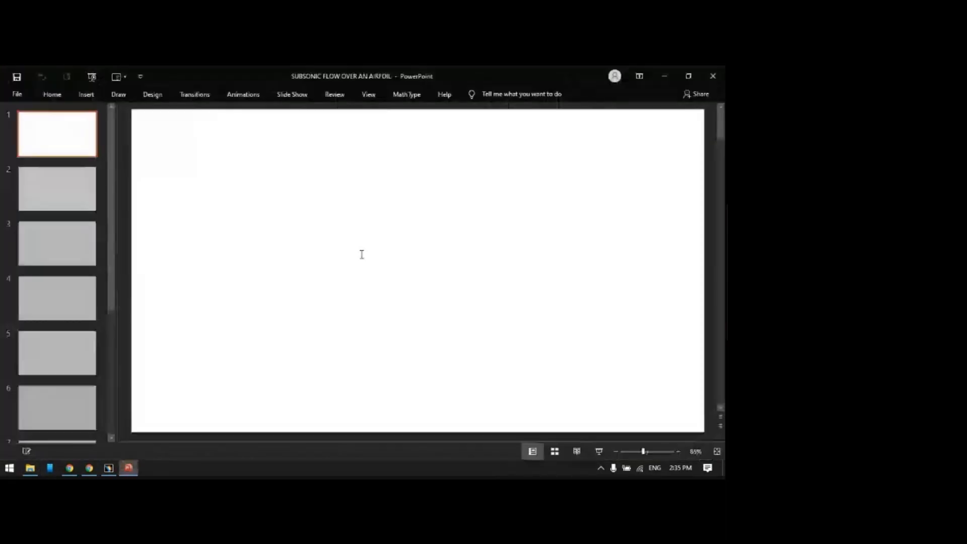
scroll(57, 272, "down", 2)
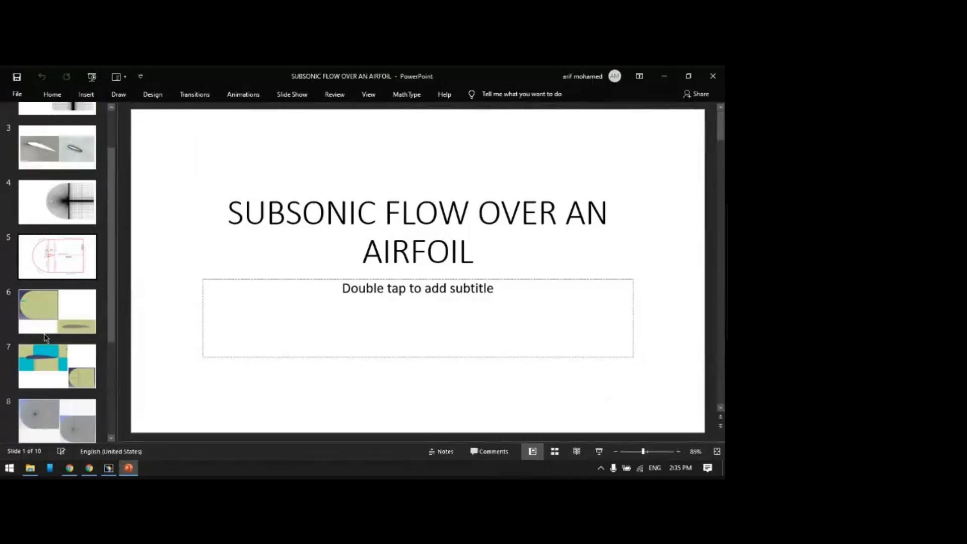
left_click(74, 260)
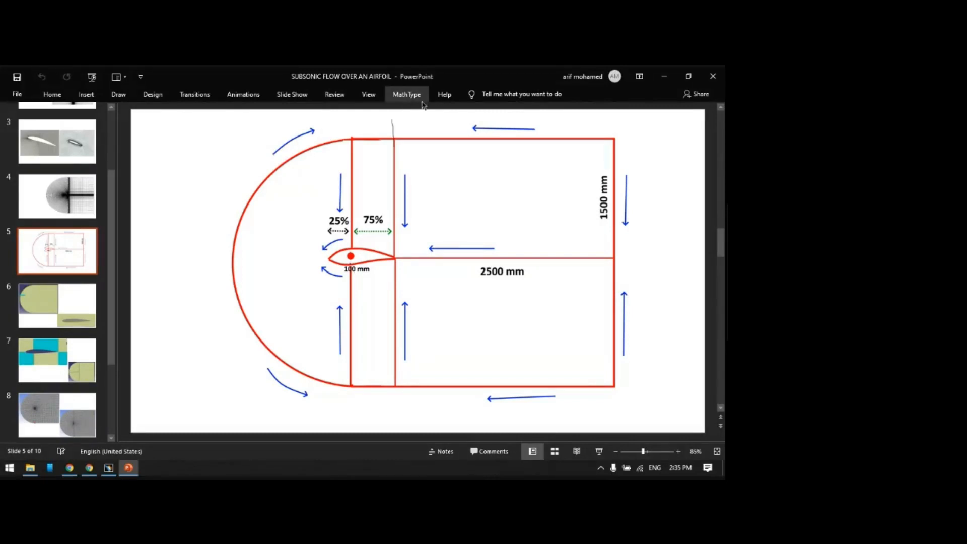
- Outline the region behind the airfoil's trailing edge in ink on the diagram, numbering the front region 1 and the rear region 2
left_click_drag(394, 147, 392, 242)
left_click_drag(392, 413, 614, 414)
mouse_move(656, 385)
left_mouse_down()
mouse_move(677, 176)
mouse_move(579, 122)
left_mouse_up()
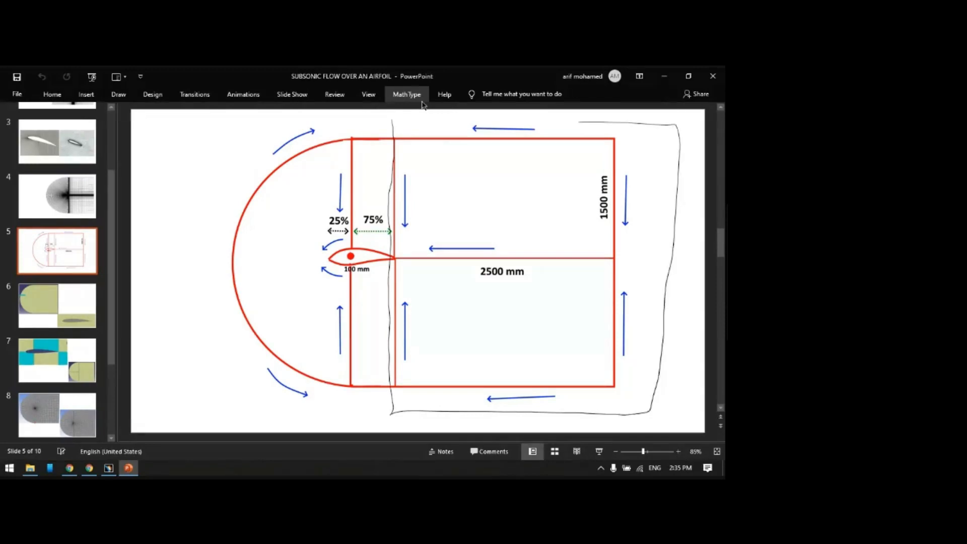
left_click_drag(397, 117, 392, 119)
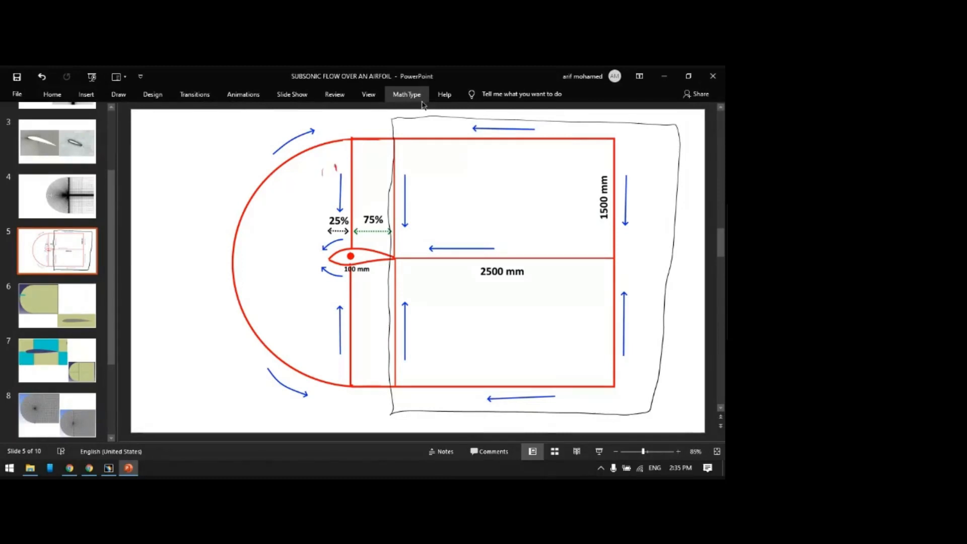
left_click_drag(322, 173, 327, 163)
left_click_drag(452, 174, 465, 181)
left_click_drag(446, 168, 453, 166)
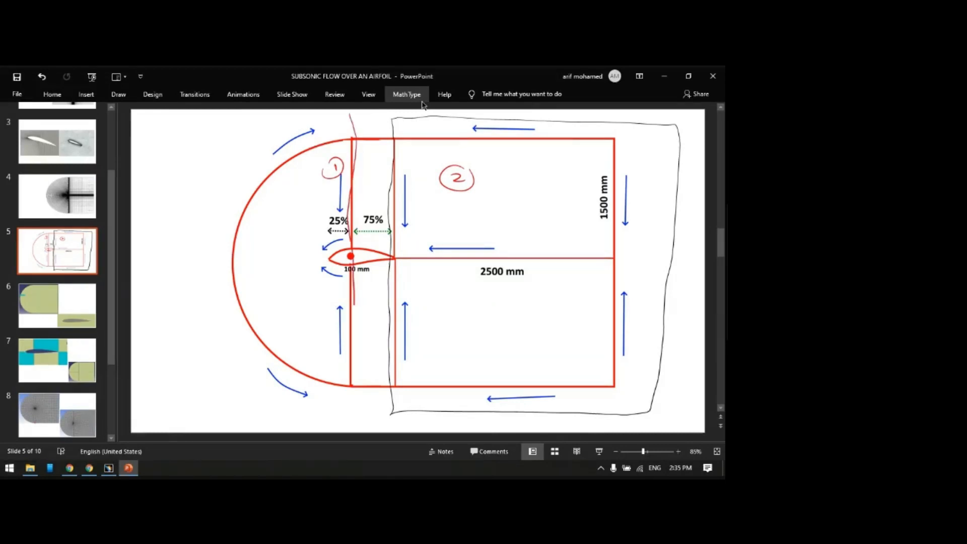
- Outline the front region, trace the rear centreline, and number the upper middle strip 3, the lower rear region 4 and lower middle strip 5
mouse_move(354, 304)
left_mouse_down()
mouse_move(360, 396)
mouse_move(273, 413)
mouse_move(201, 409)
mouse_move(209, 230)
mouse_move(193, 121)
mouse_move(352, 117)
left_mouse_up()
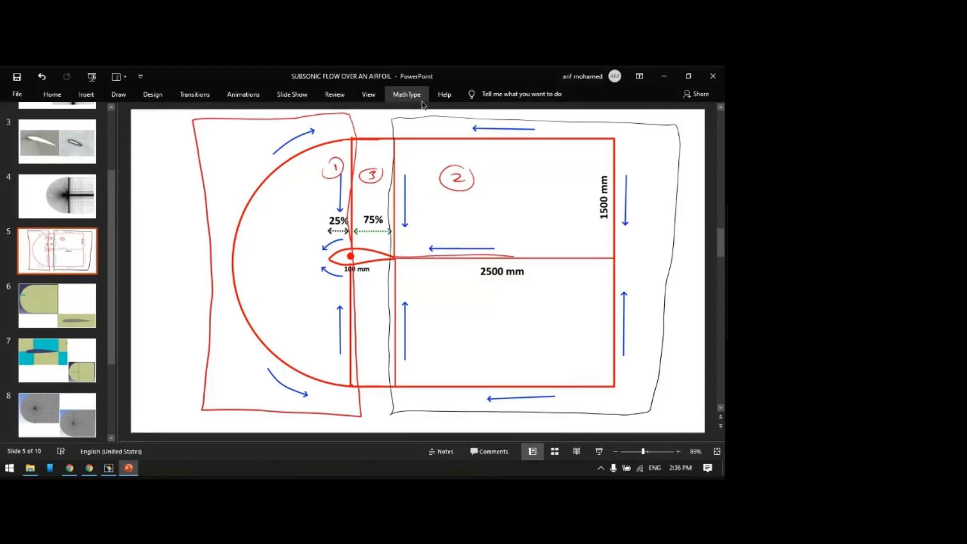
left_click_drag(512, 257, 674, 261)
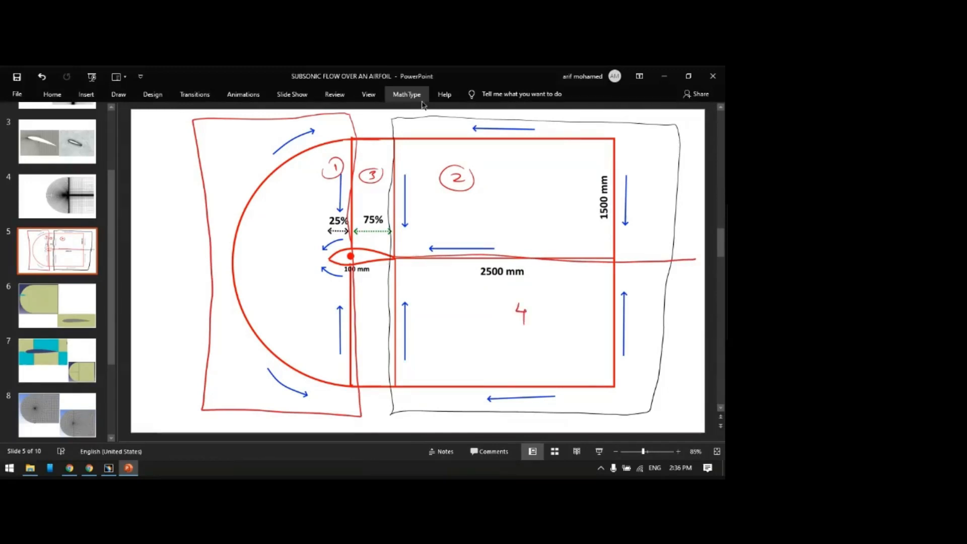
left_click_drag(371, 312, 377, 311)
mouse_move(386, 318)
left_mouse_down()
mouse_move(371, 330)
mouse_move(386, 321)
left_mouse_up()
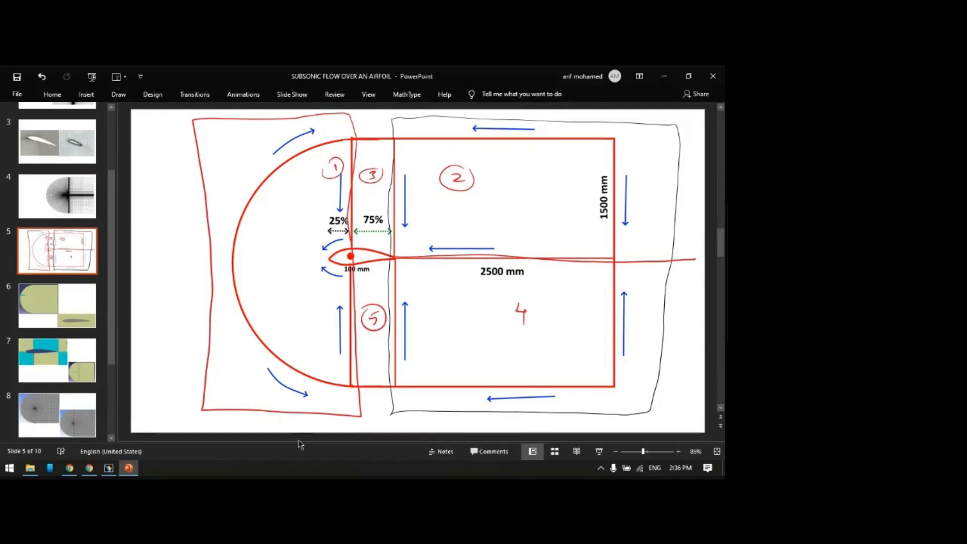
- Finish the diagram mark-up, minimise the presentation, close the folder window and switch back to Part2 in CATIA
left_click_drag(587, 119, 590, 127)
left_click_drag(594, 115, 597, 118)
left_click_drag(280, 118, 286, 120)
left_click(664, 76)
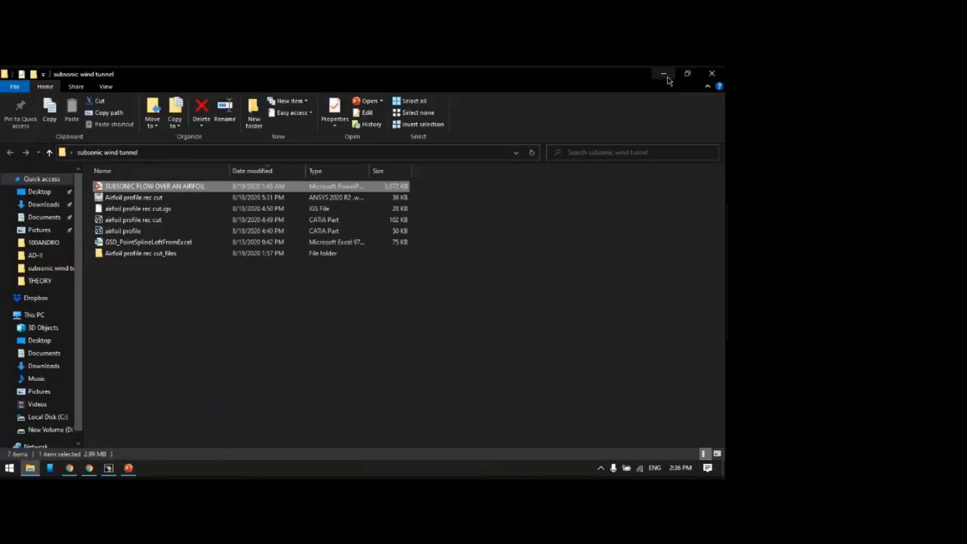
left_click(712, 75)
left_click(108, 468)
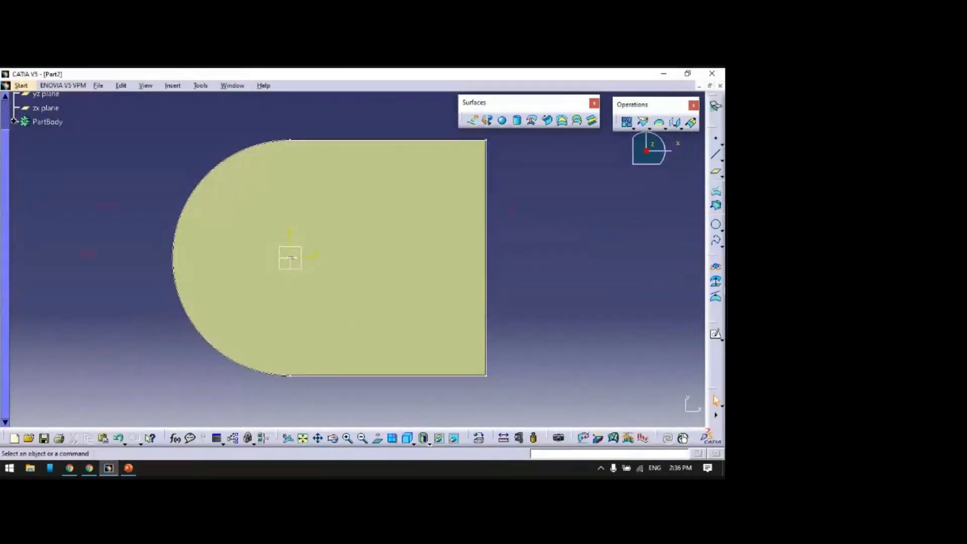
- Sketch a rectangle on the domain surface around its rear part, extending past the domain's upper, lower and rear edges
left_click(437, 218)
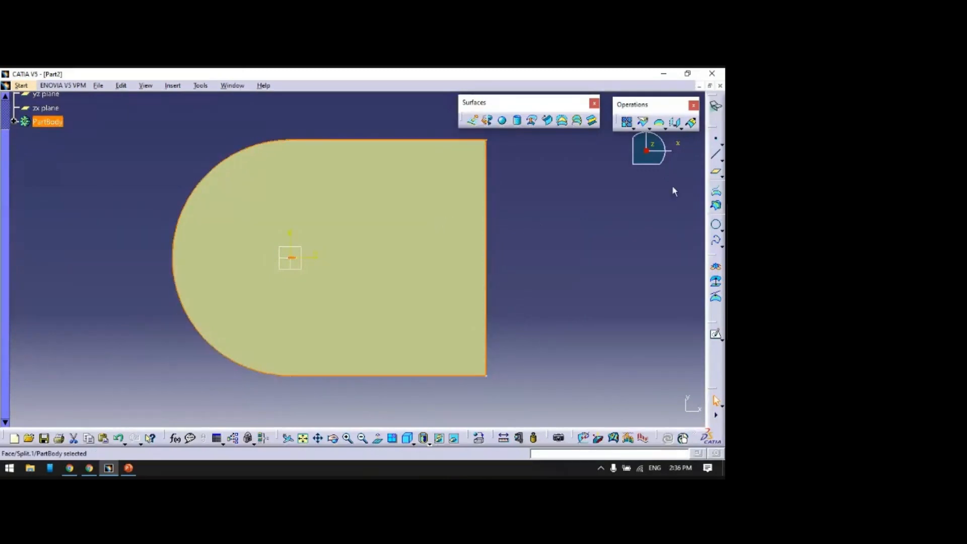
left_click(716, 336)
left_click(716, 334)
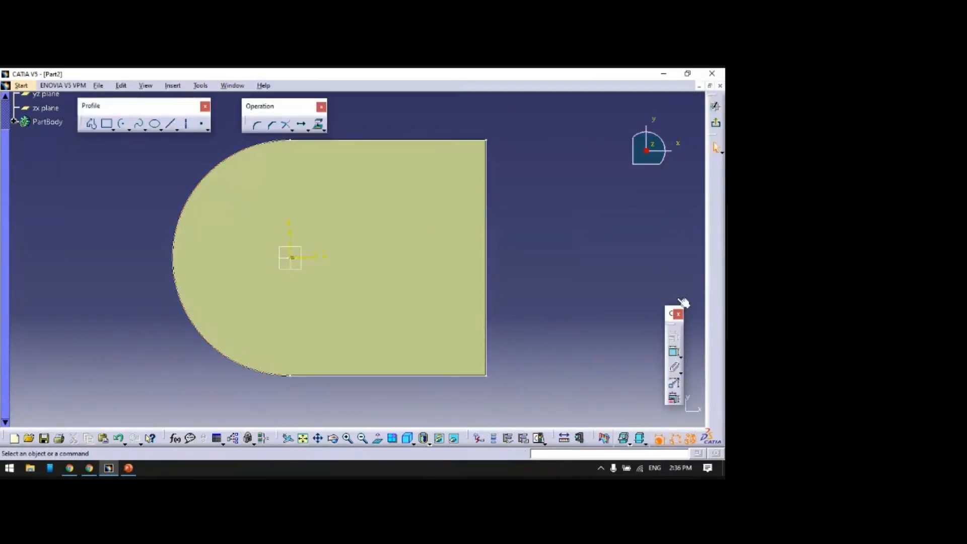
left_click(107, 125)
left_click(344, 111)
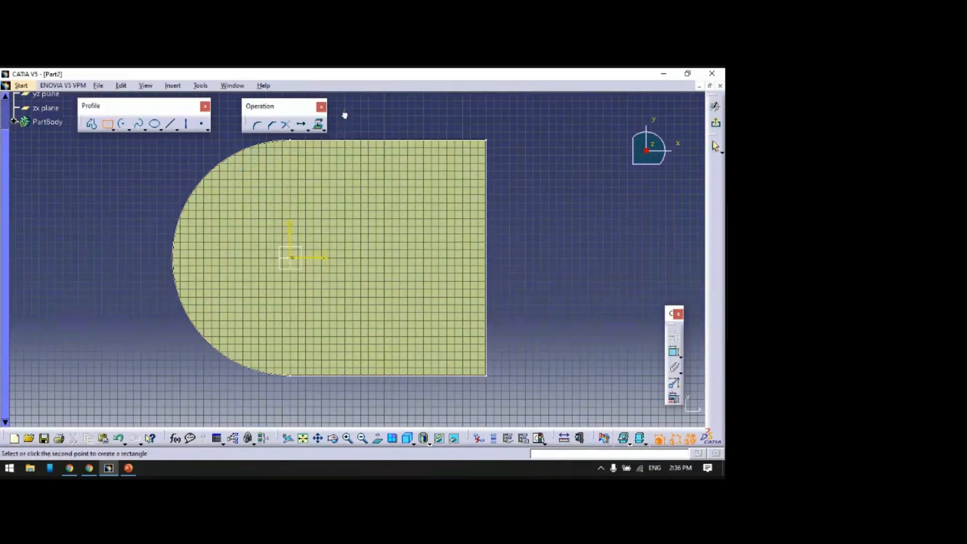
left_click(556, 398)
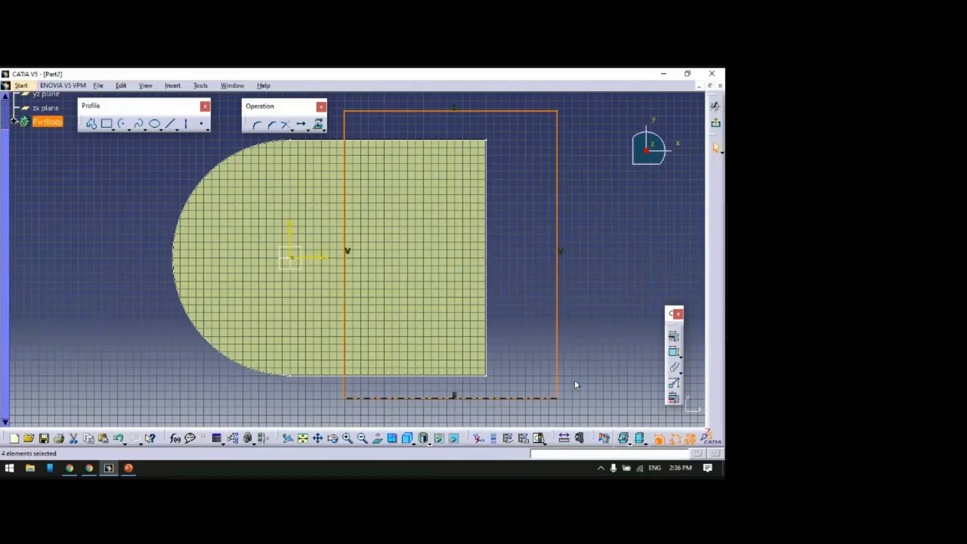
left_click(575, 381)
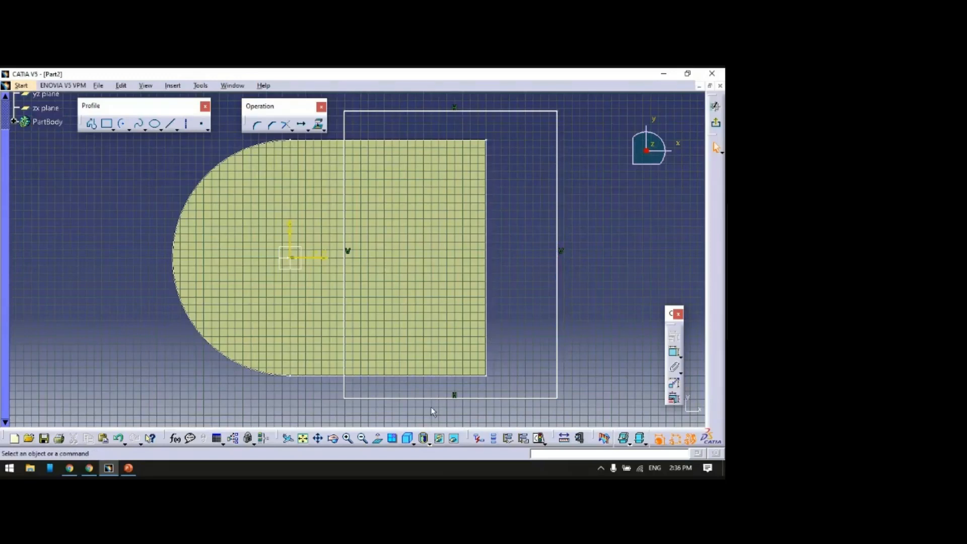
left_click_drag(473, 110, 464, 106)
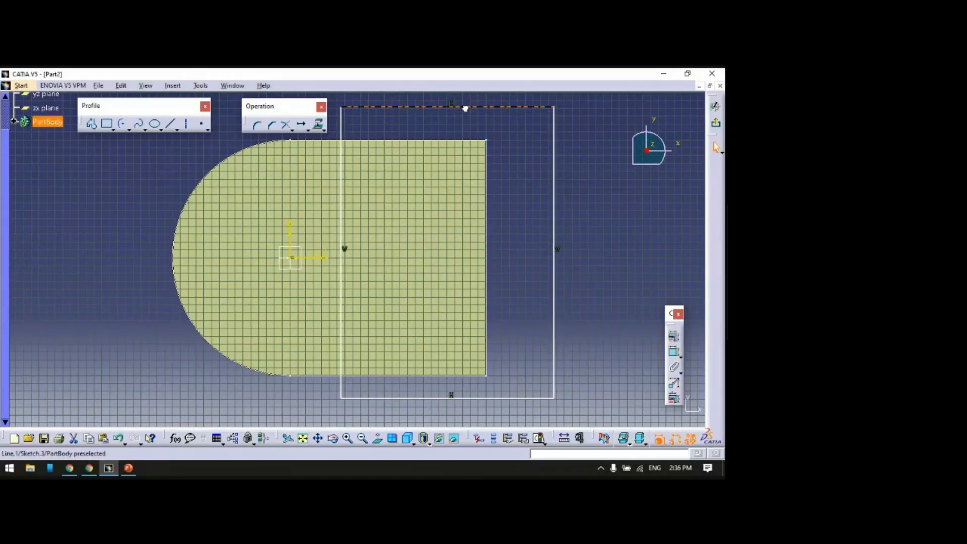
left_click(504, 188)
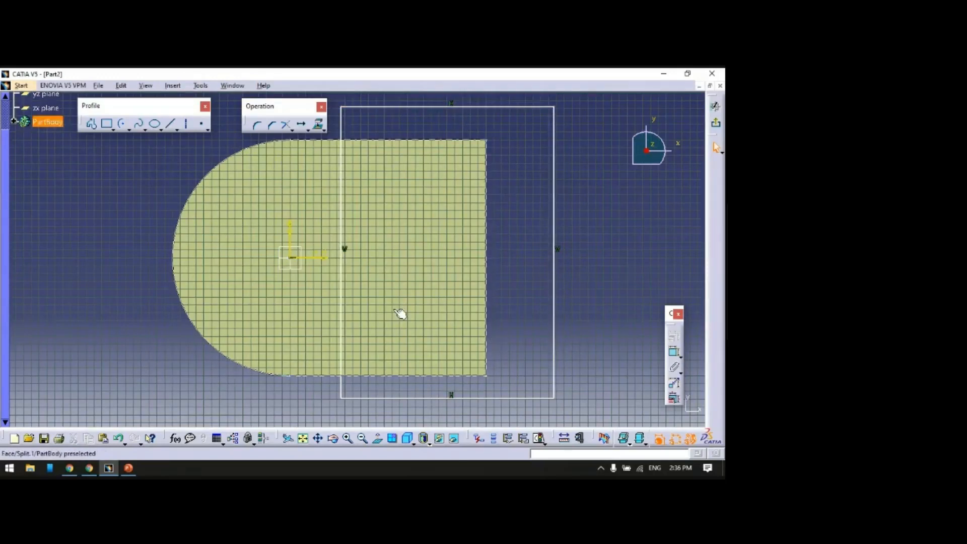
- Dimension the rectangle's front vertical edge 75 mm from the vertical axis, in line with the airfoil's trailing edge
scroll(400, 313, "down", 1)
mouse_move(400, 313)
middle_mouse_down("ctrl")
mouse_move(404, 297)
mouse_move(510, 325)
middle_mouse_up("ctrl")
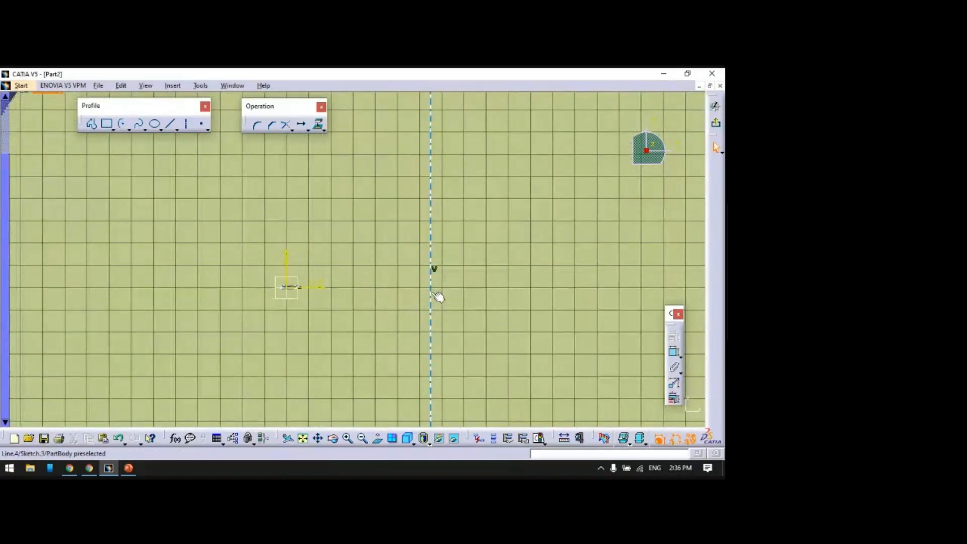
mouse_move(387, 331)
middle_mouse_down()
mouse_move(406, 265)
mouse_move(403, 236)
middle_mouse_up()
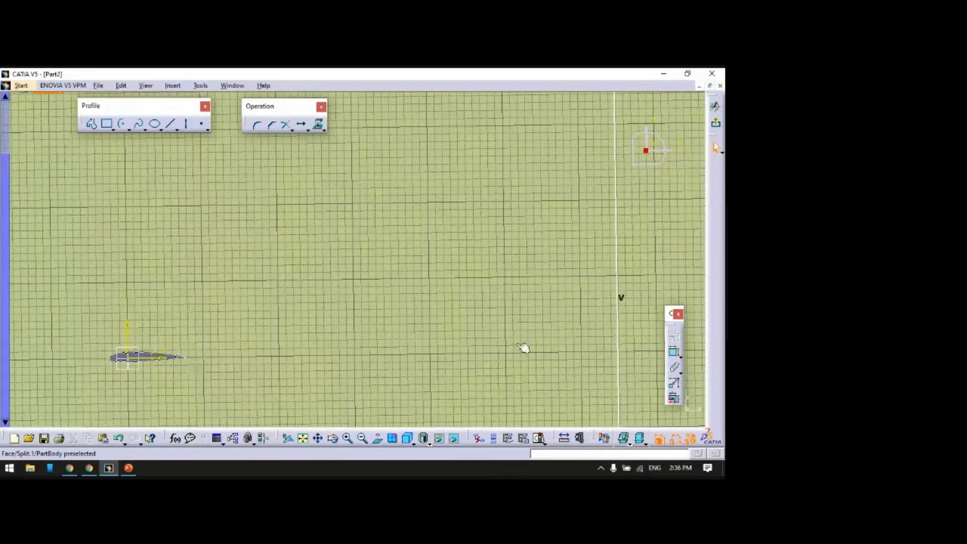
left_click(380, 441)
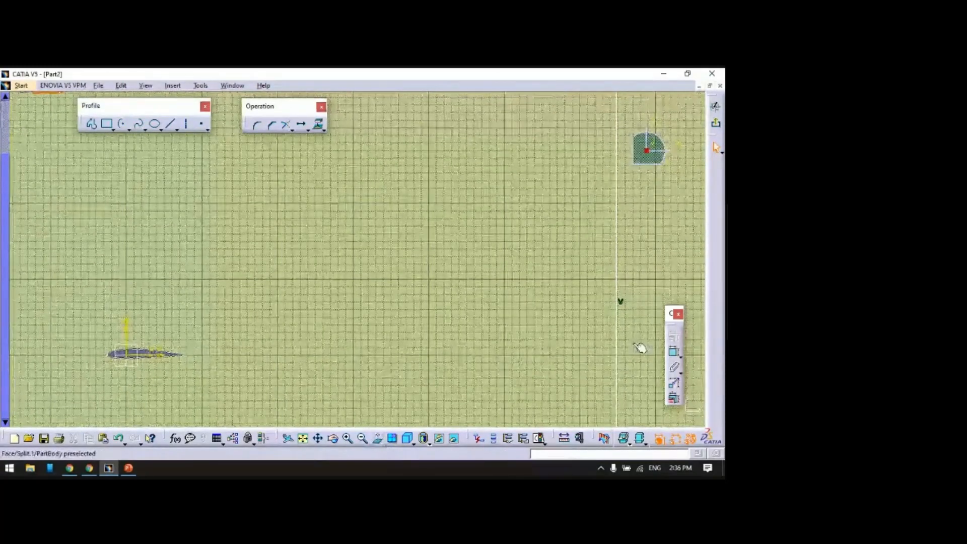
left_click(618, 346)
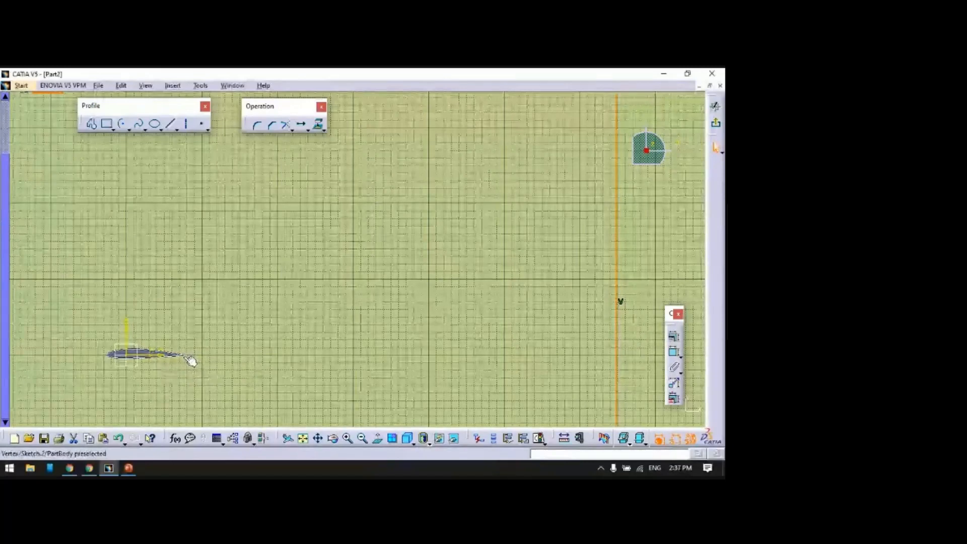
left_click(417, 353)
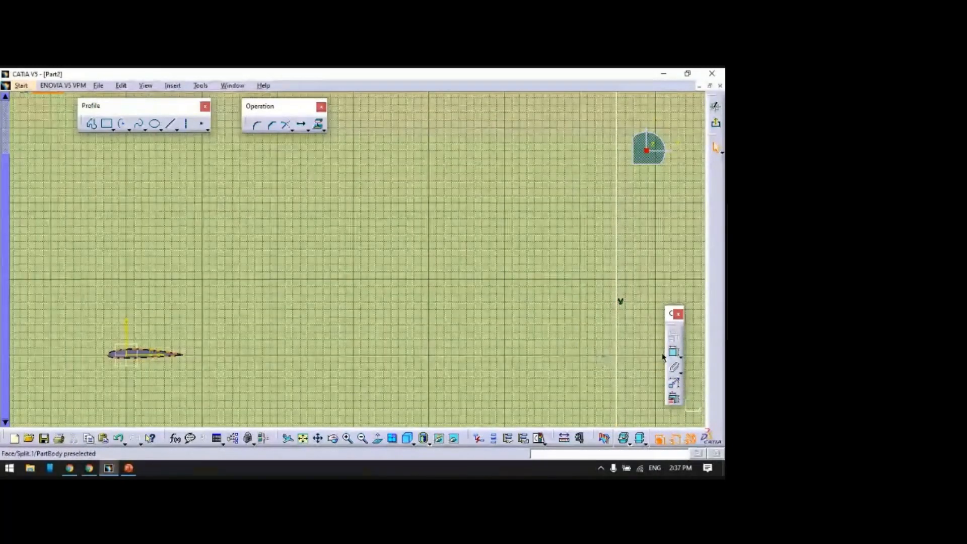
left_click(623, 279)
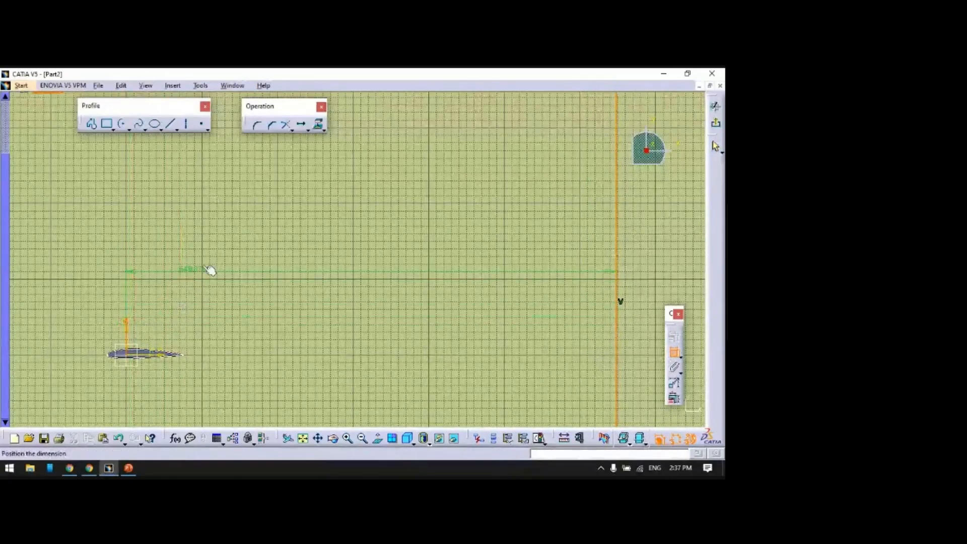
left_click(214, 253)
double_click(214, 254)
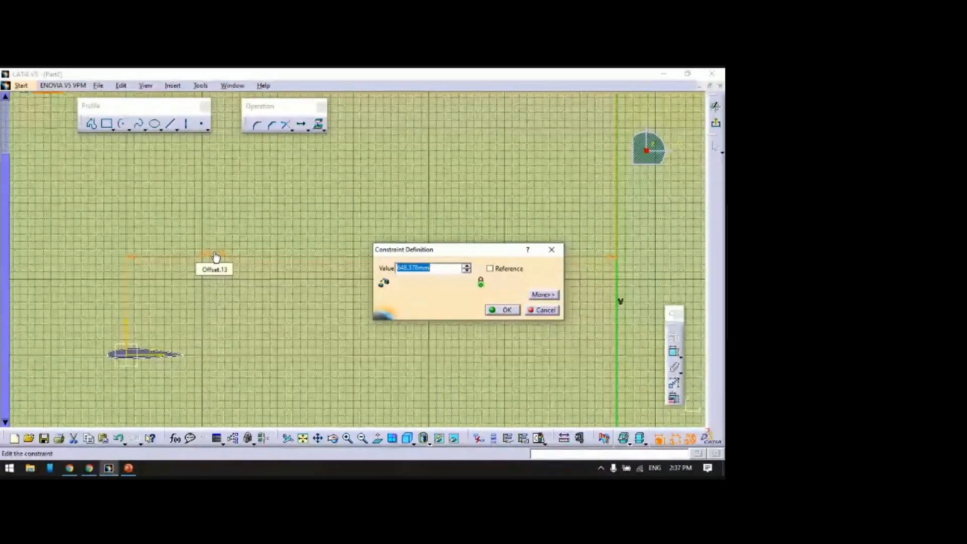
type("75")
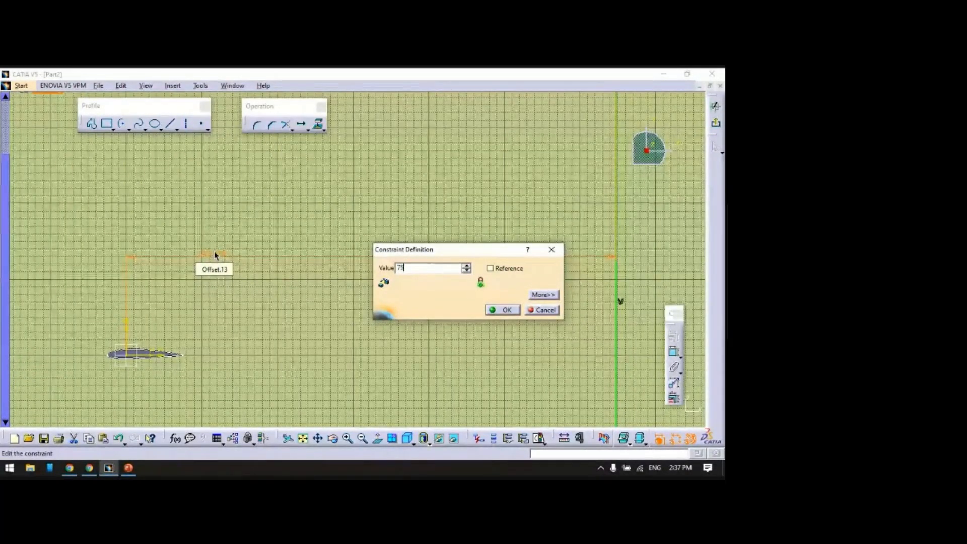
key("Return")
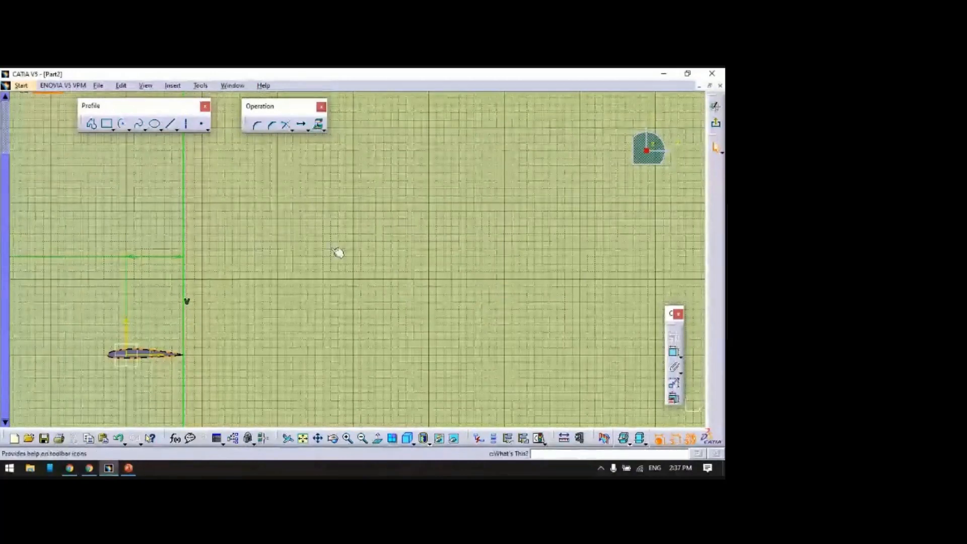
- Exit the rectangle sketch with the whole domain surface in view
middle_click_drag(388, 175, 411, 359)
left_click(522, 282)
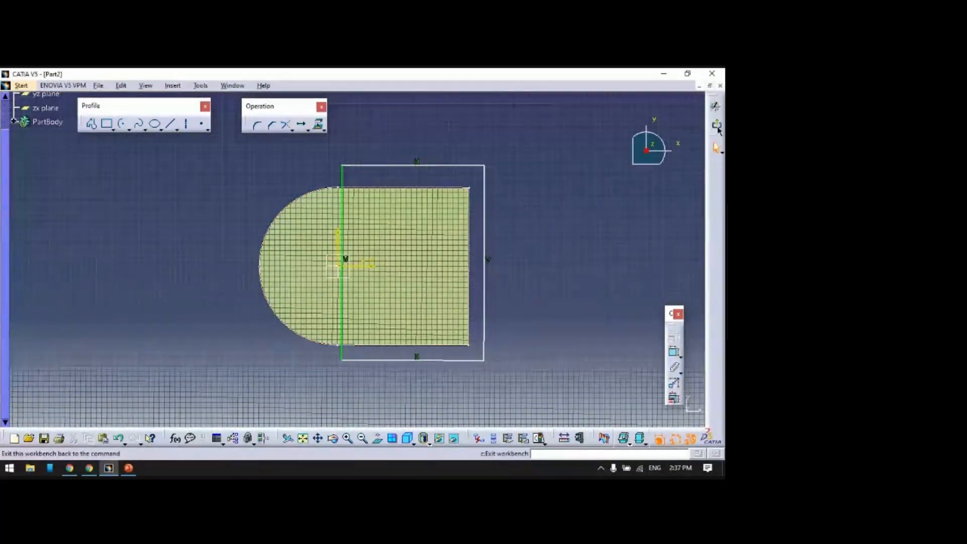
left_click(715, 106)
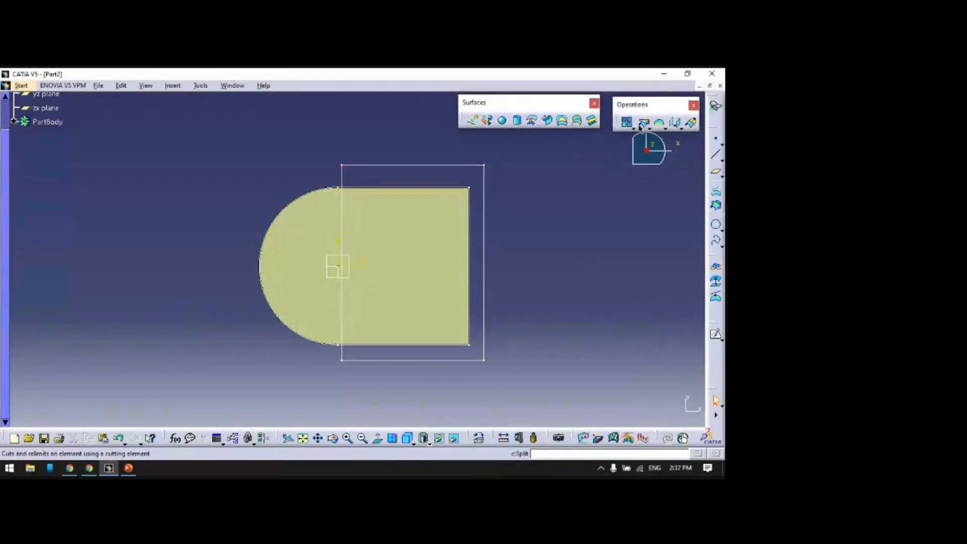
- Split the domain surface with the rear rectangle sketch, keeping both sides
left_click(644, 124)
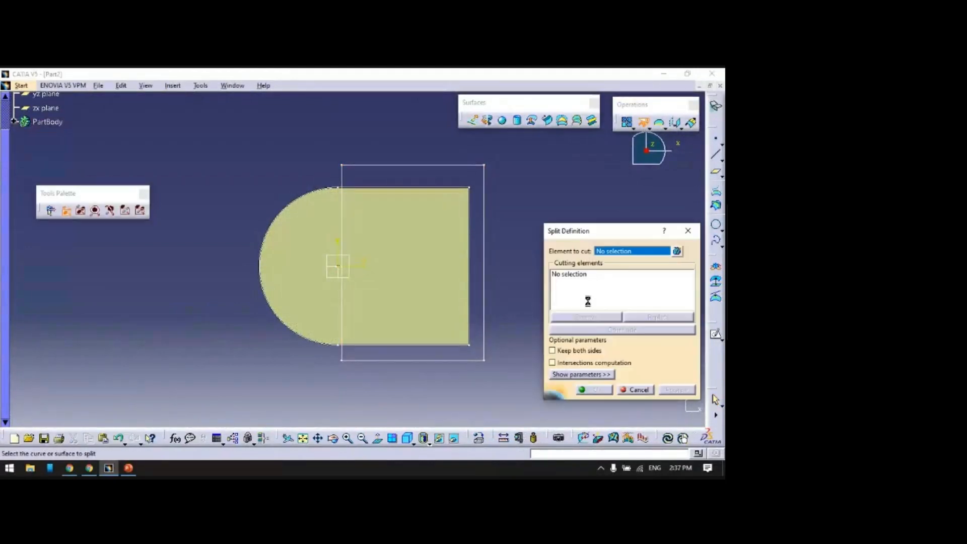
left_click(438, 210)
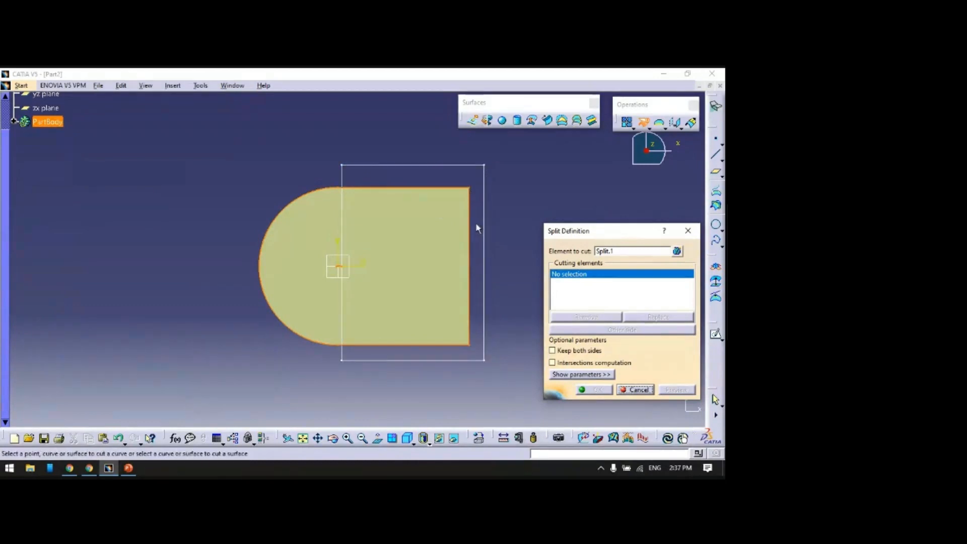
left_click(450, 165)
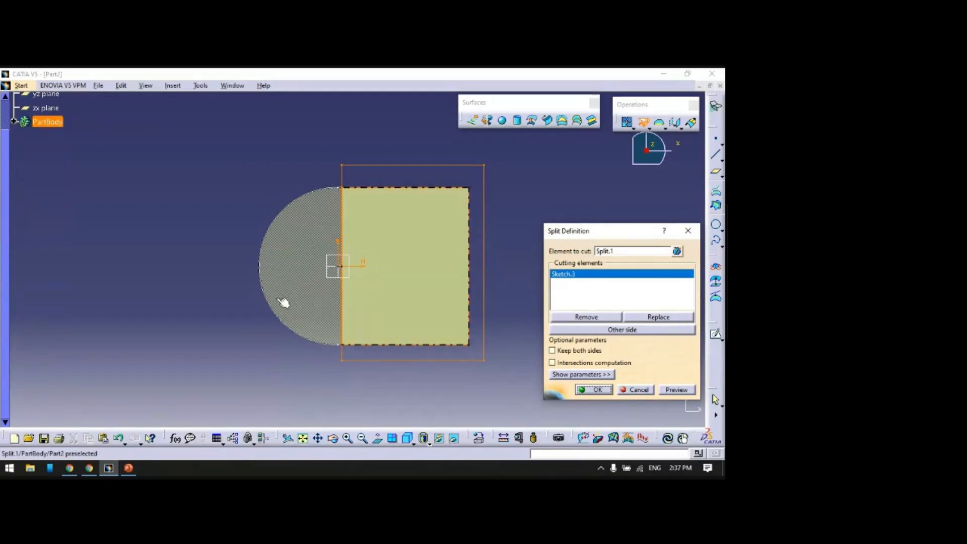
left_click(553, 351)
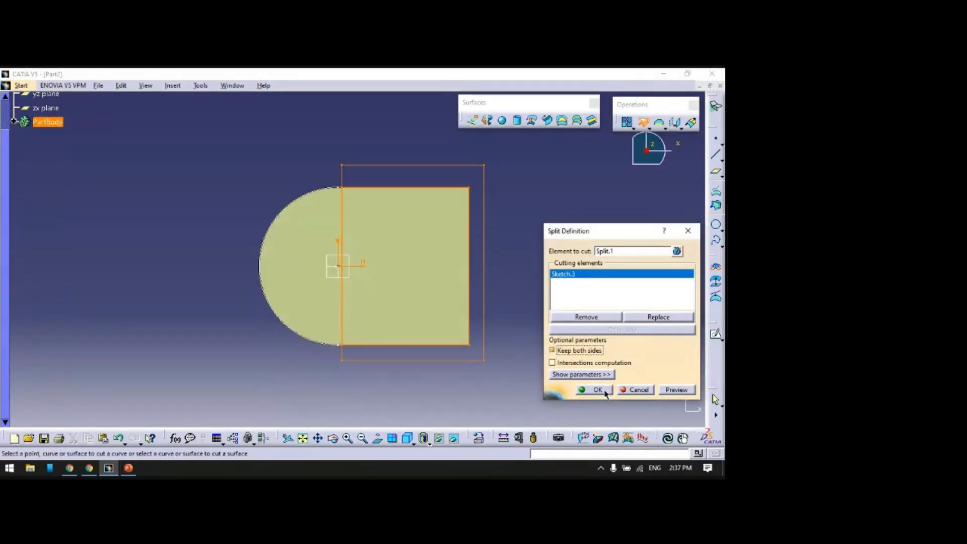
left_click(597, 389)
middle_click_drag(583, 346, 587, 312)
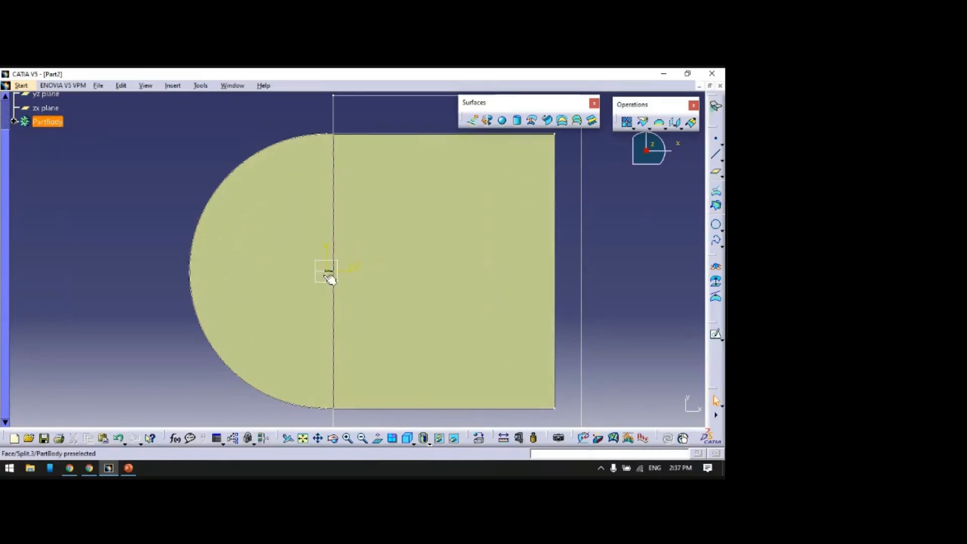
middle_click_drag(329, 302, 320, 245)
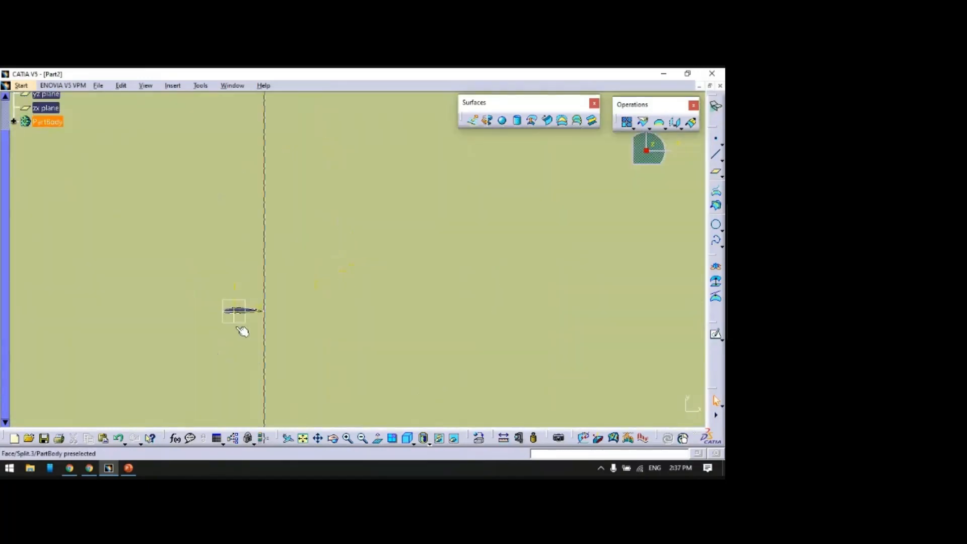
scroll(472, 268, "down", 5)
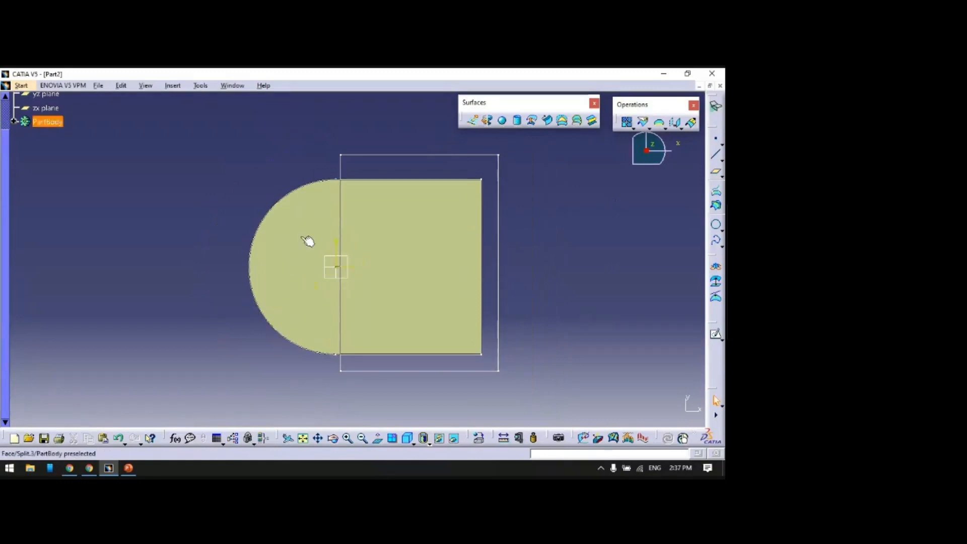
- Sketch a rectangle on the front split surface, enclosing its curved nose and extending past its upper, lower and front edges
left_click(308, 242)
left_click(715, 334)
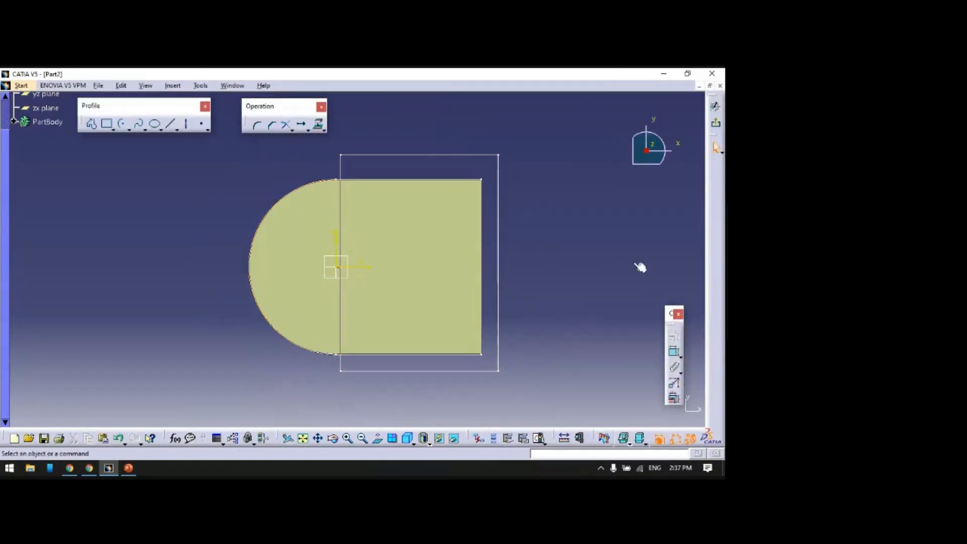
left_click(107, 123)
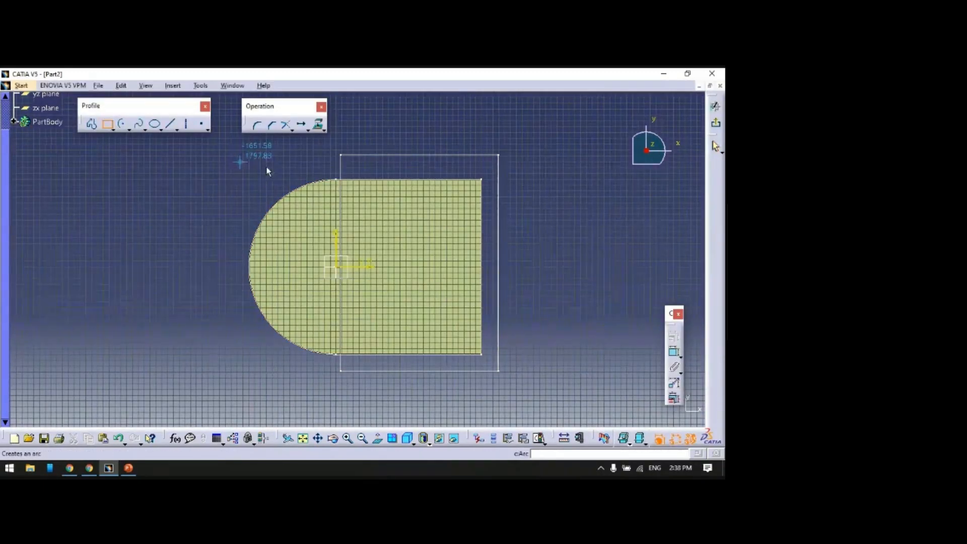
left_click(305, 152)
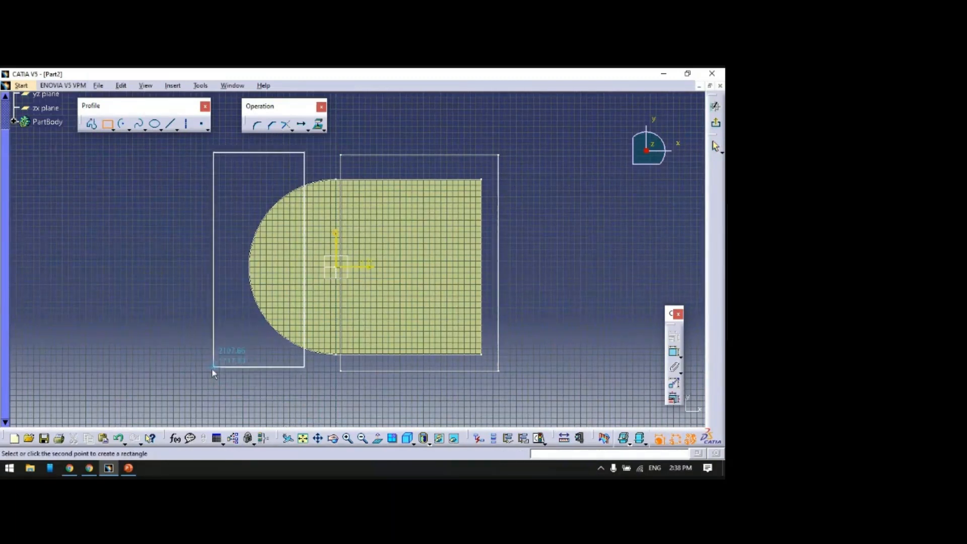
left_click(189, 388)
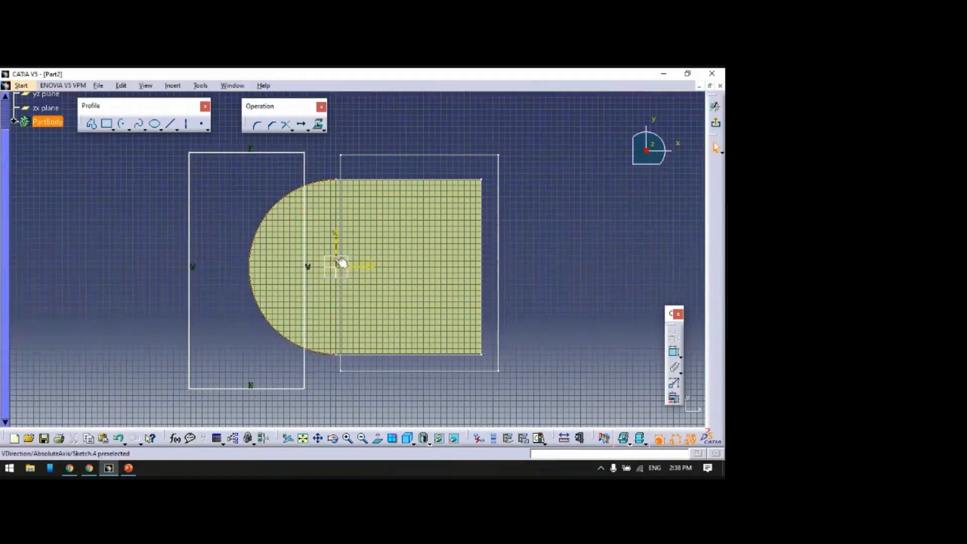
- Constrain the new rectangle's rear vertical edge coincident with the vertical axis, and exit the sketch
middle_click_drag(330, 388, 373, 230, "ctrl")
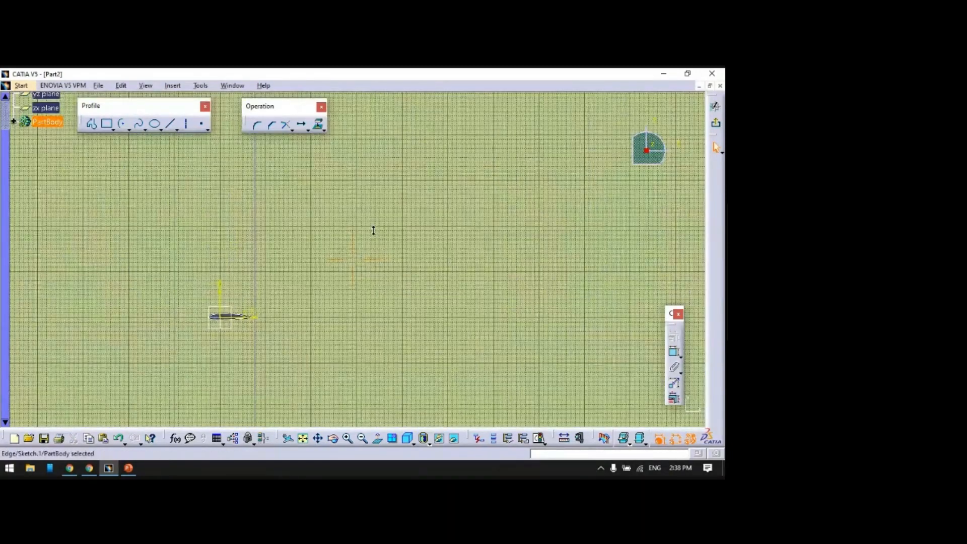
middle_click_drag(288, 274, 484, 274)
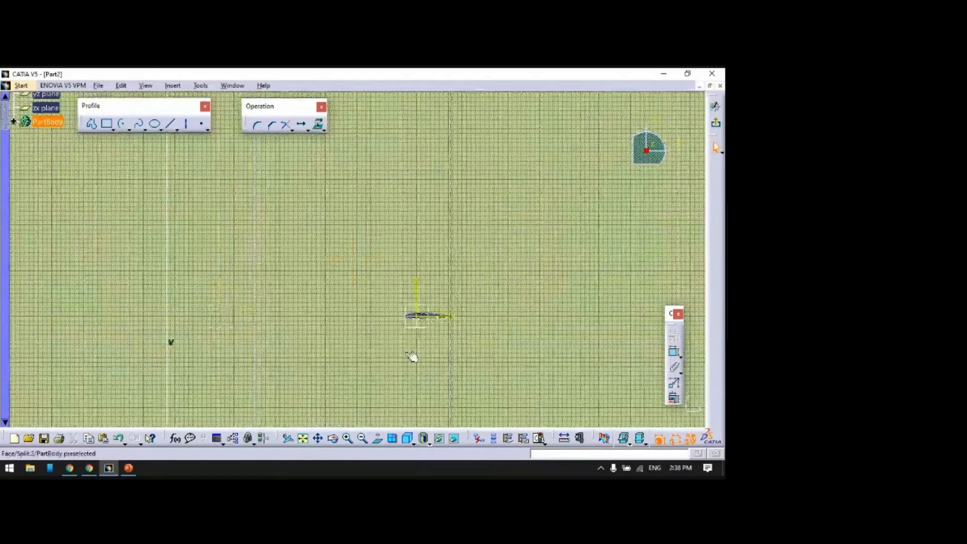
left_click(423, 302)
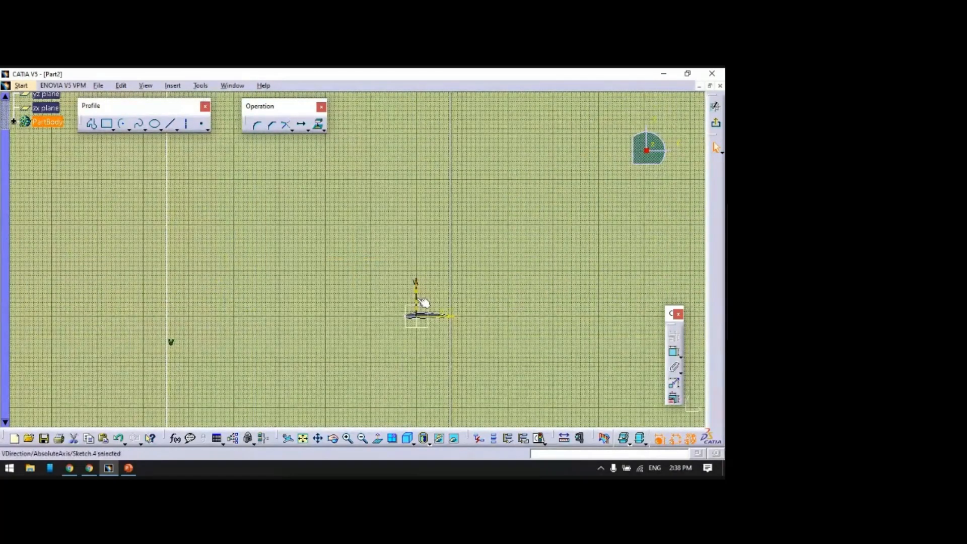
left_click(167, 278, "ctrl")
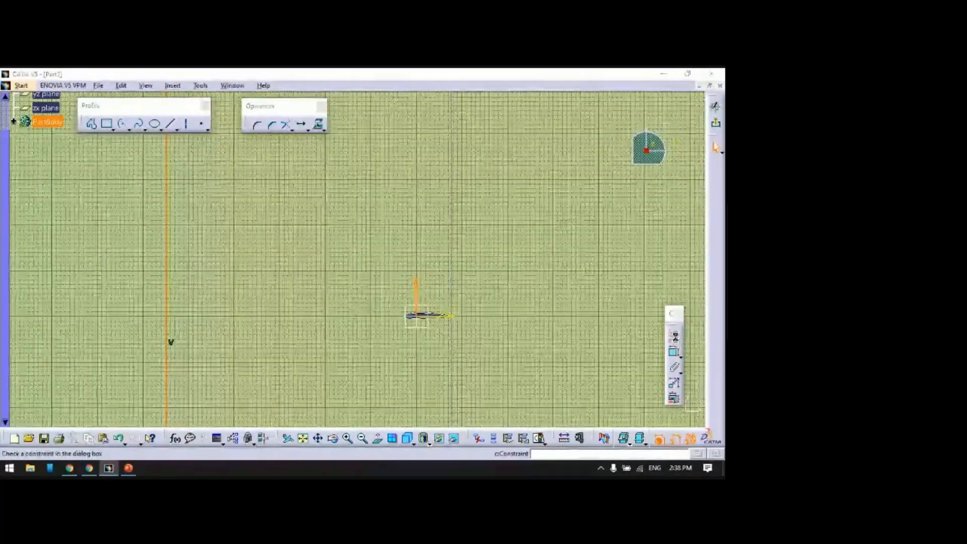
left_click(673, 337)
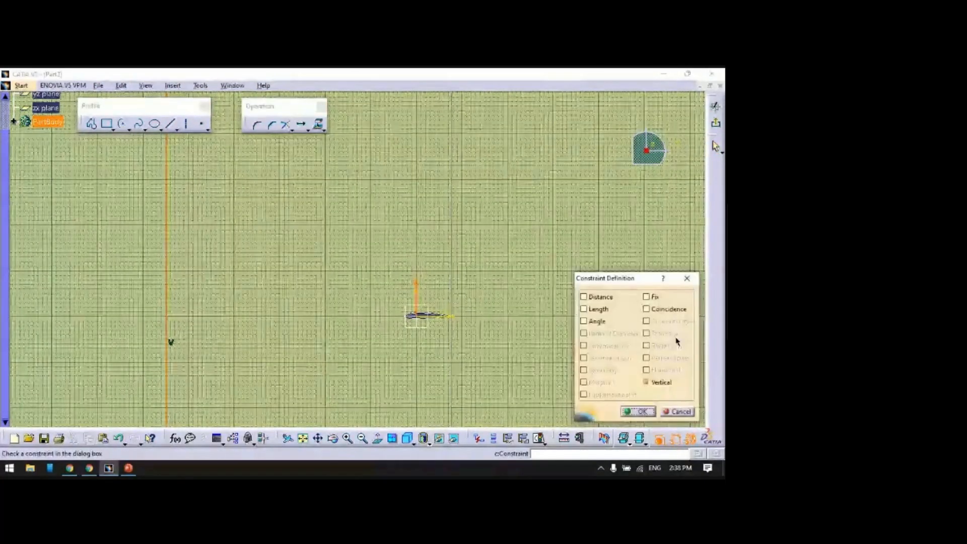
left_click(638, 411)
mouse_move(555, 218)
middle_mouse_down("ctrl")
mouse_move(576, 222)
mouse_move(575, 332)
middle_mouse_up("ctrl")
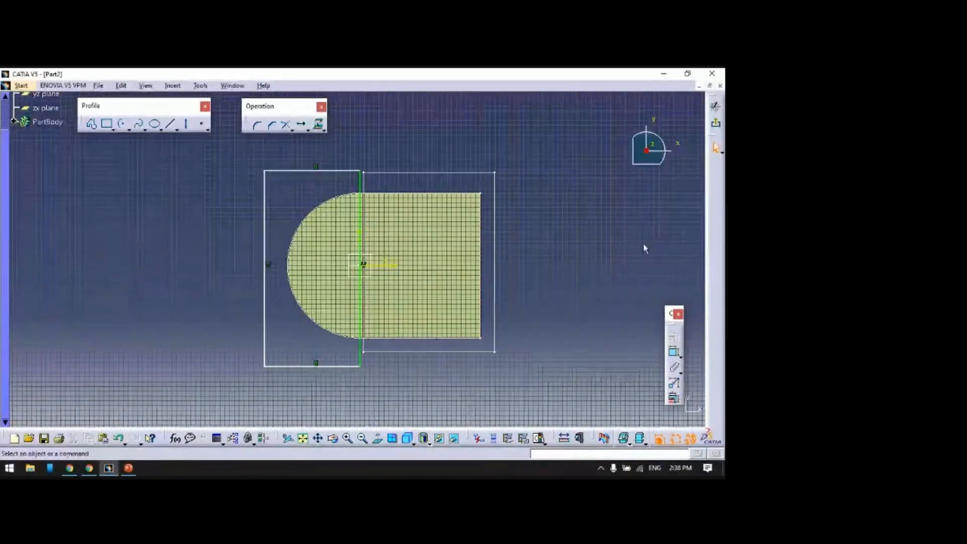
left_click(715, 106)
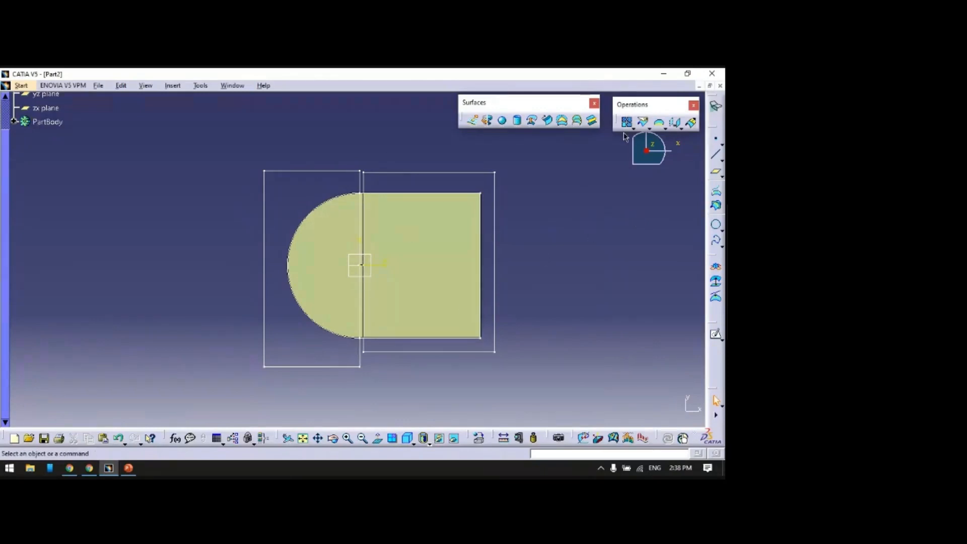
left_click(642, 122)
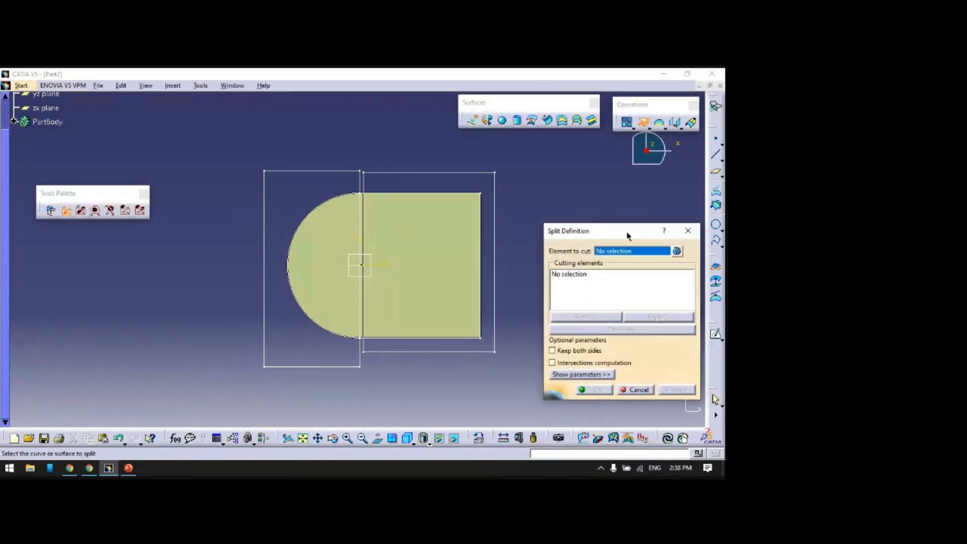
left_click_drag(624, 230, 631, 214)
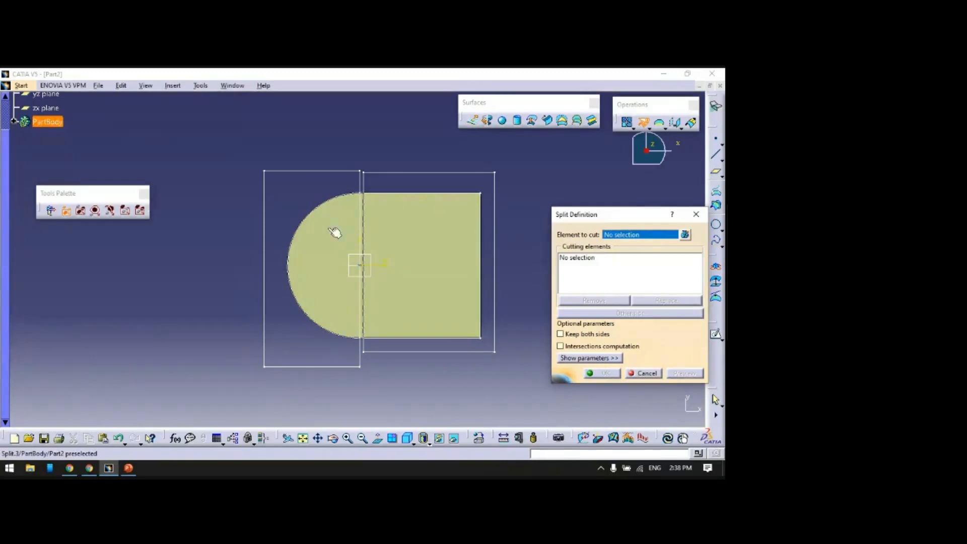
left_click(340, 229)
left_click(470, 228)
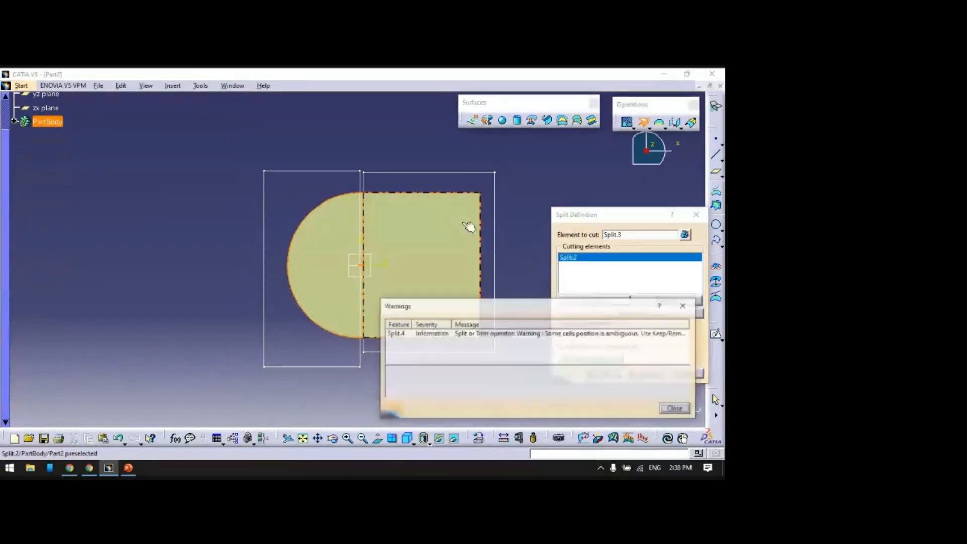
left_click(683, 305)
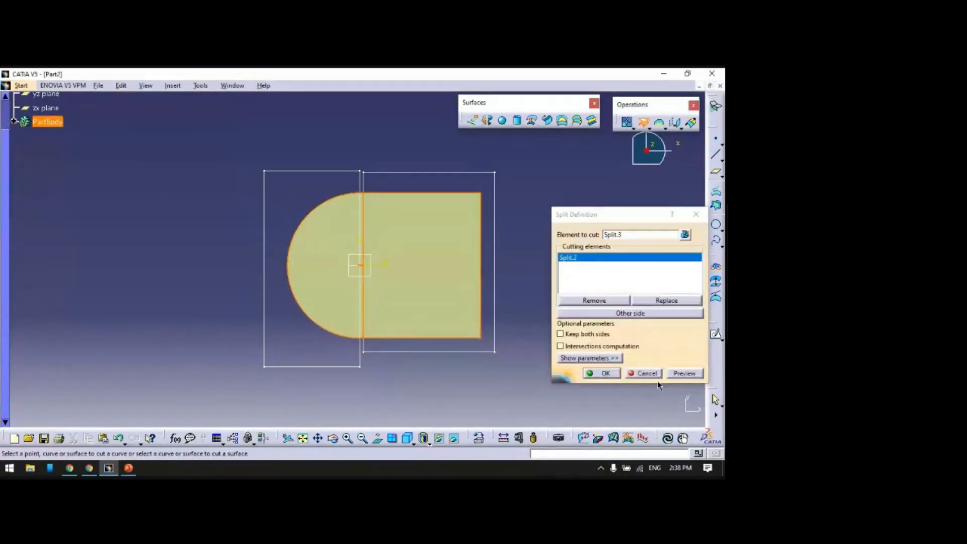
left_click(647, 373)
- Split the front surface with the front rectangle sketch, keeping both sides and all the sub-elements
middle_click_drag(579, 283, 582, 205)
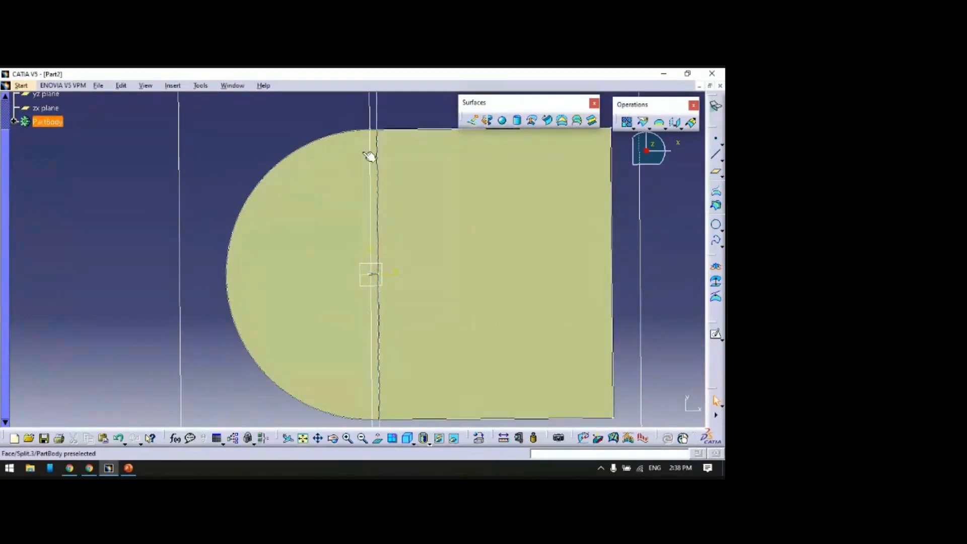
left_click(642, 124)
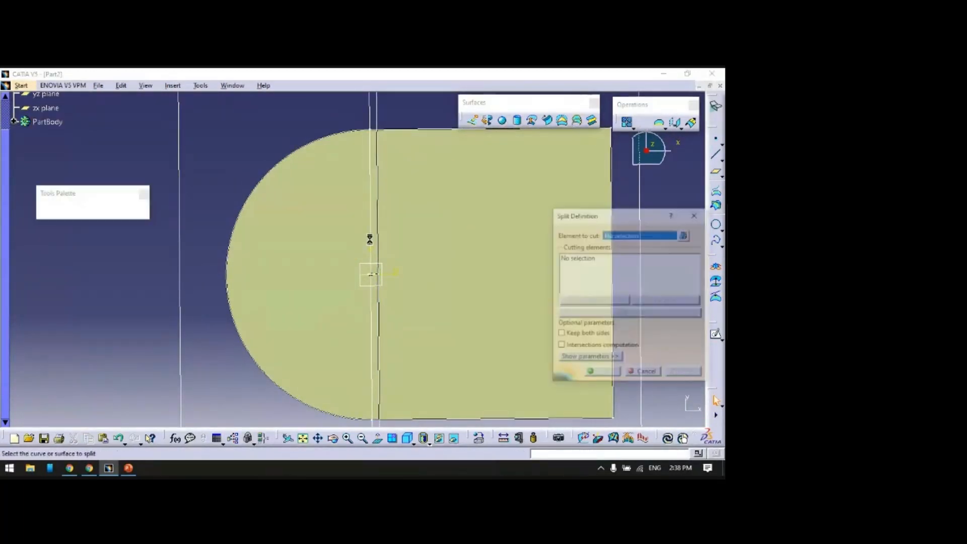
left_click(311, 204)
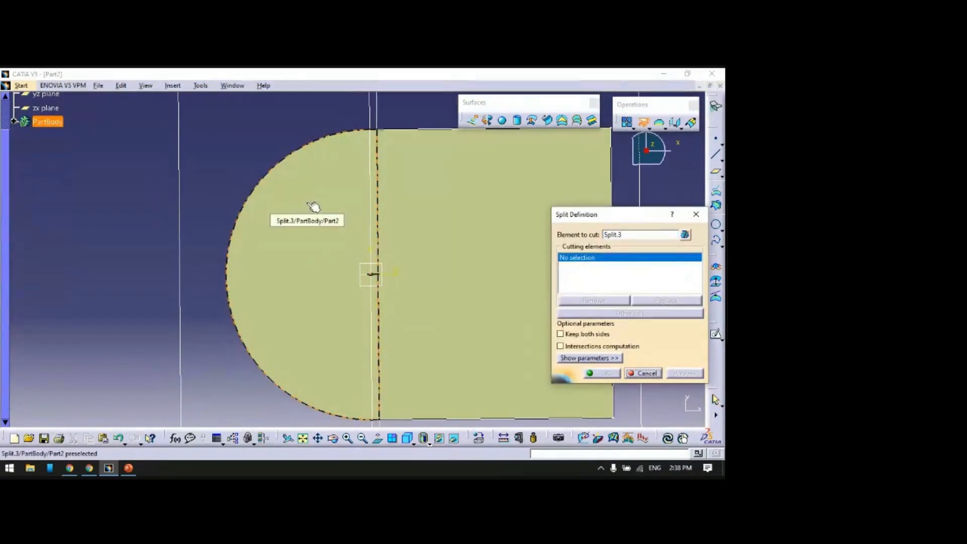
left_click(181, 165)
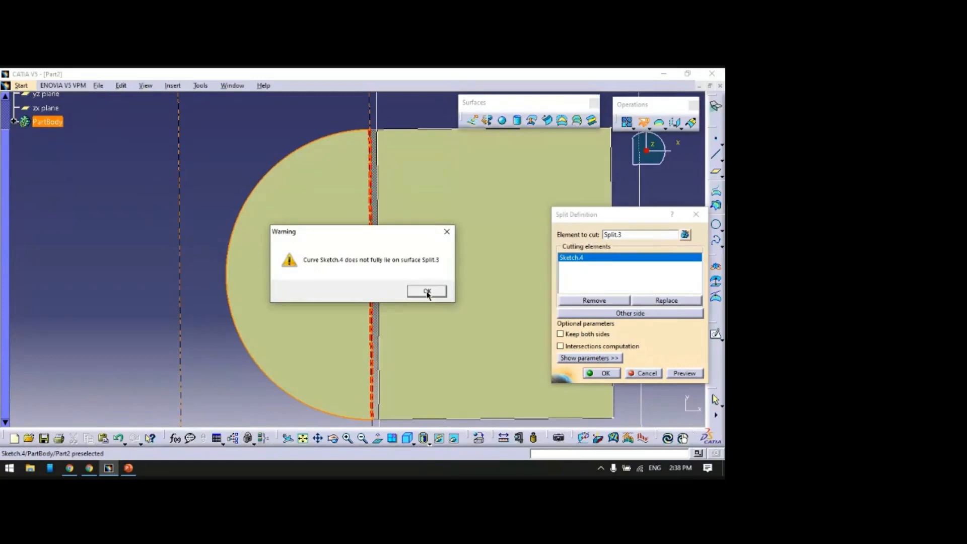
left_click(427, 291)
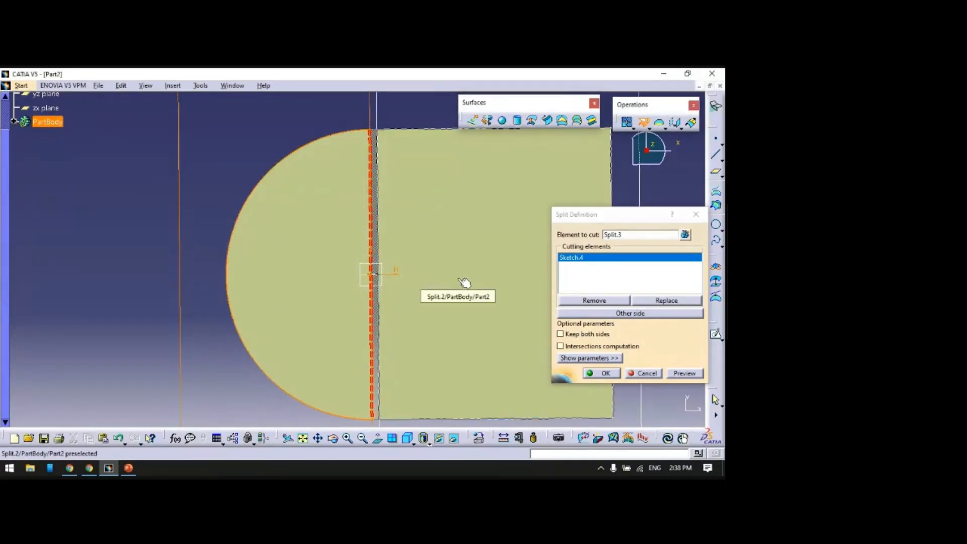
left_click(584, 335)
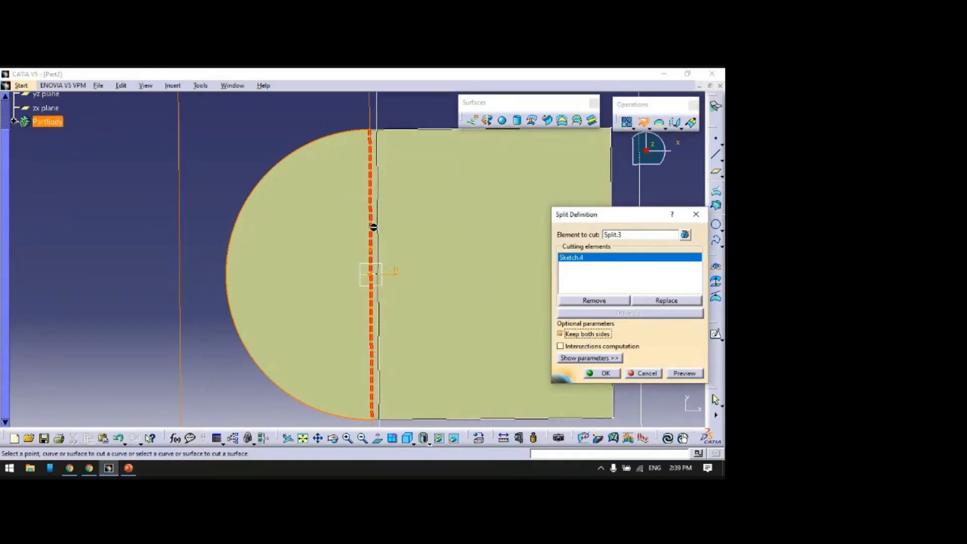
left_click(601, 373)
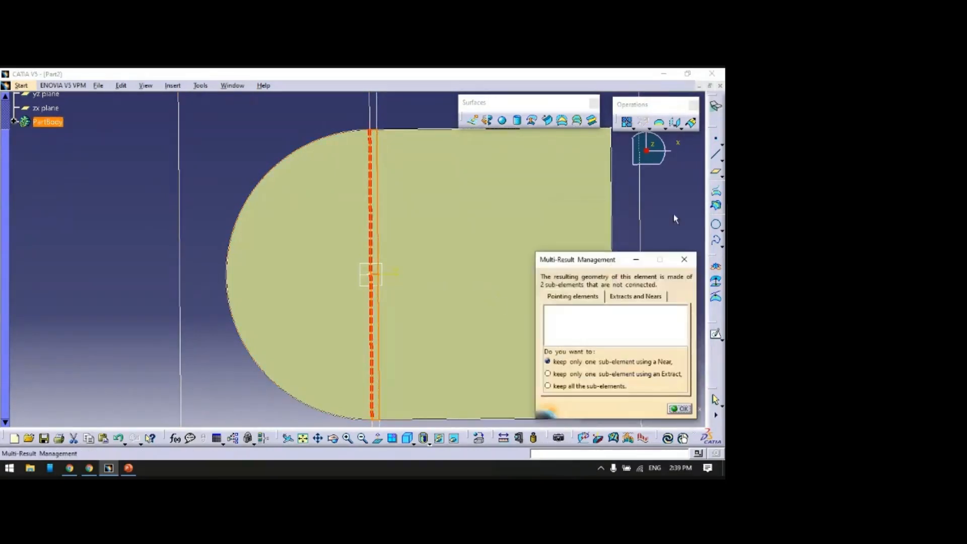
left_click(590, 390)
left_click(680, 409)
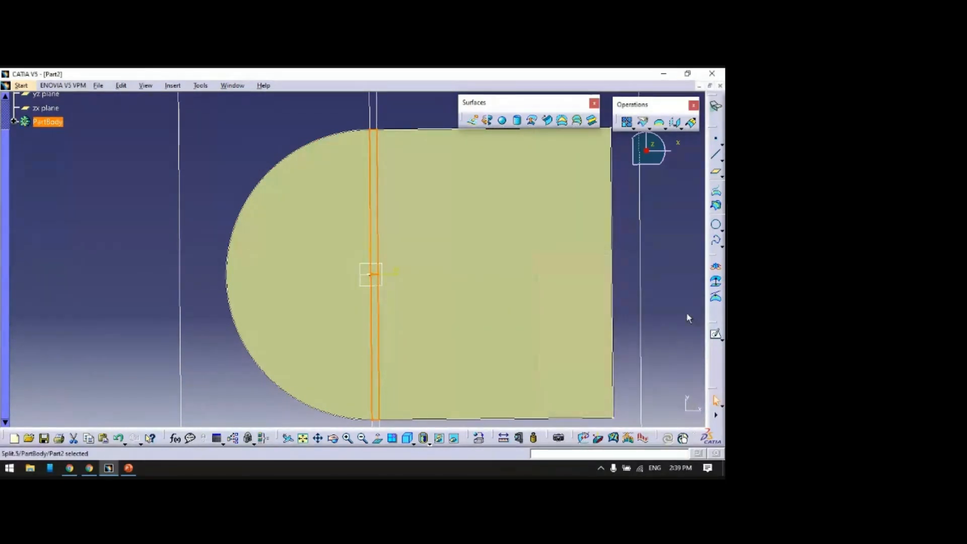
- Examine the split regions around the airfoil, selecting the narrow strips above and below it to check their boundaries
middle_click_drag(676, 316, 537, 355)
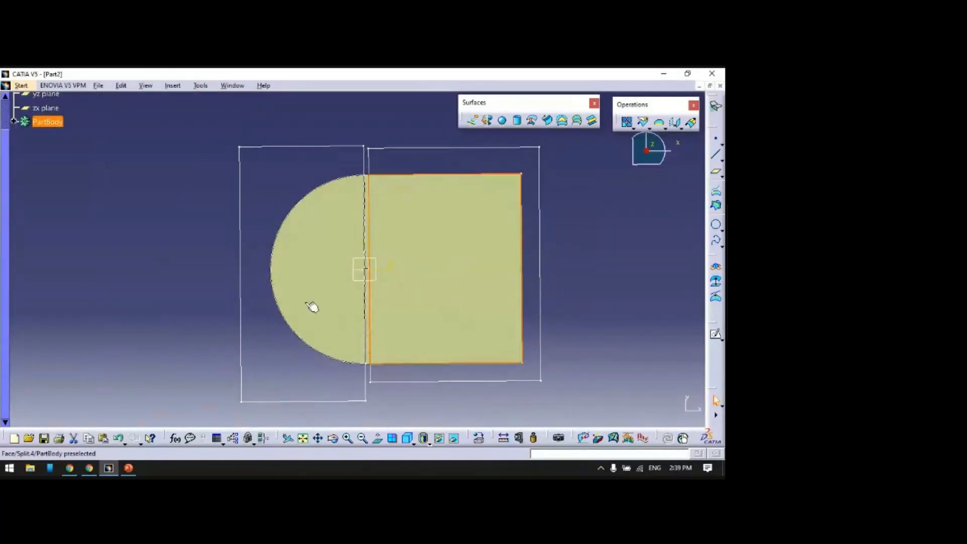
middle_click_drag(443, 325, 458, 190)
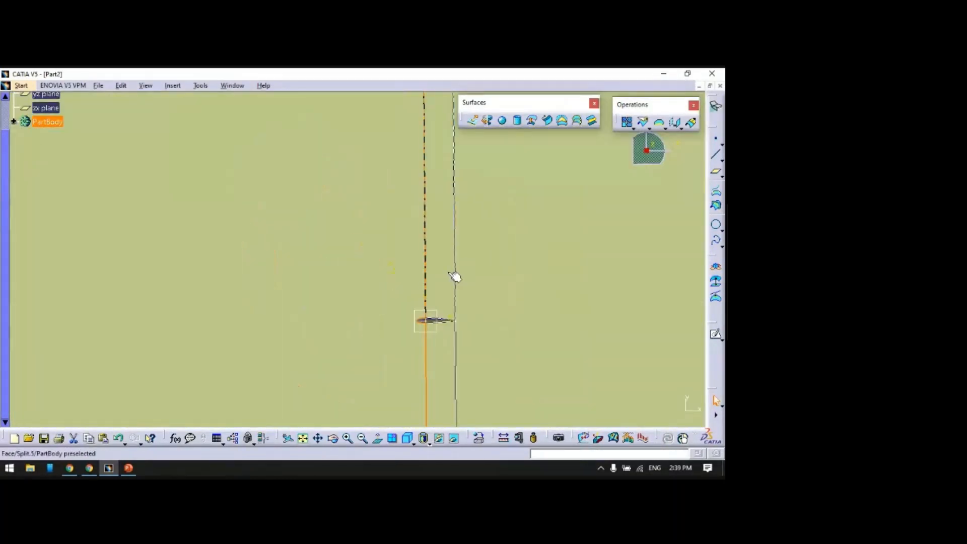
left_click(441, 378)
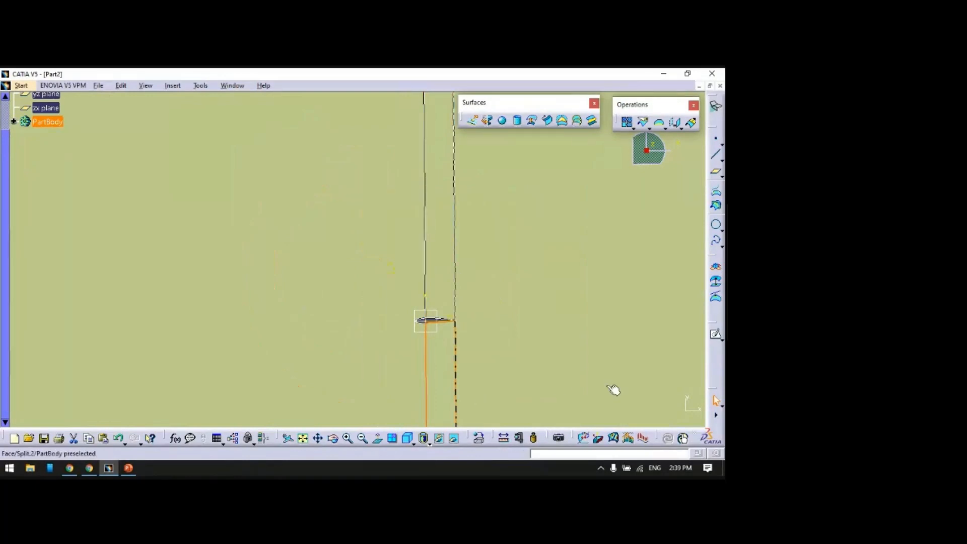
middle_click_drag(579, 328, 562, 273)
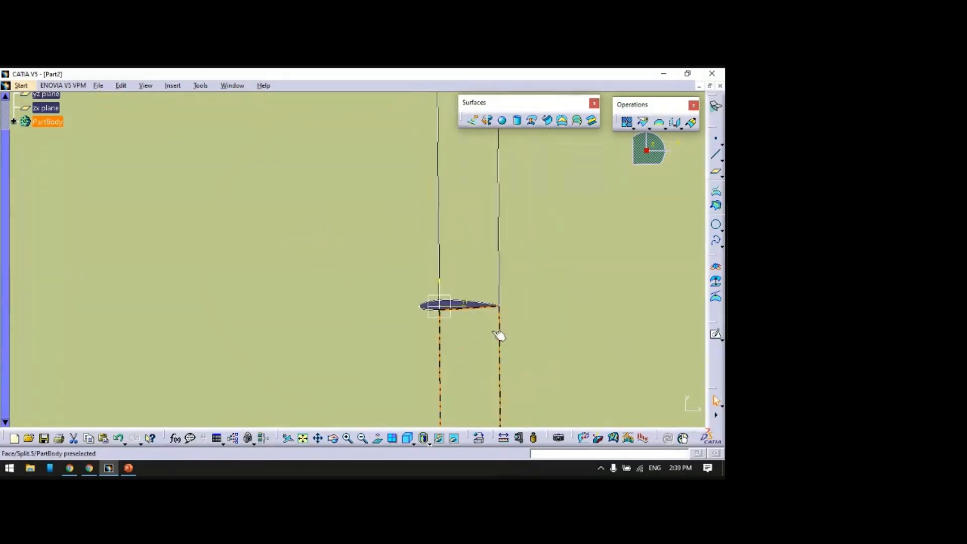
left_click(479, 285)
left_click(485, 367)
middle_click_drag(559, 241, 505, 274)
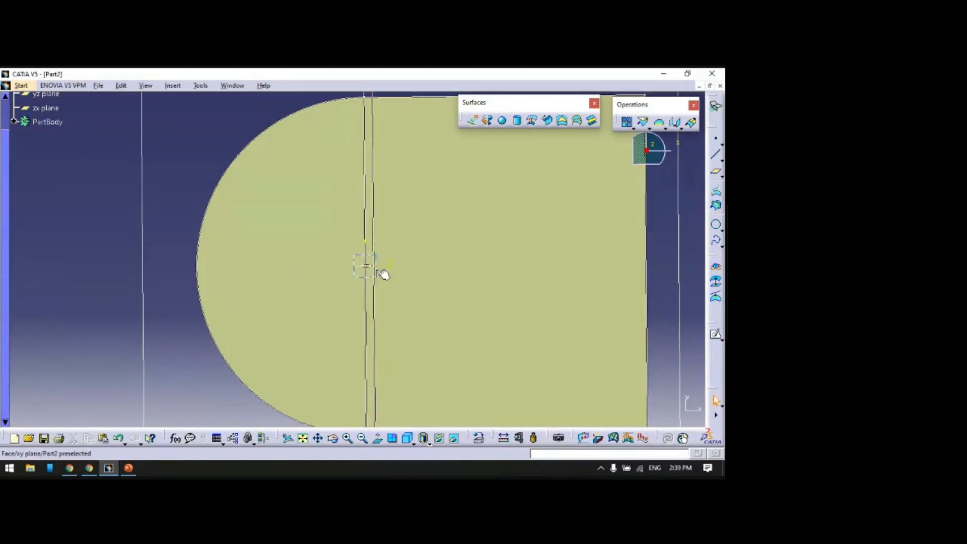
- Sketch a horizontal line along the horizontal axis on the rear surface, extending past both ends of the domain, and exit the sketch
middle_click_drag(683, 246, 554, 262)
left_click(410, 274)
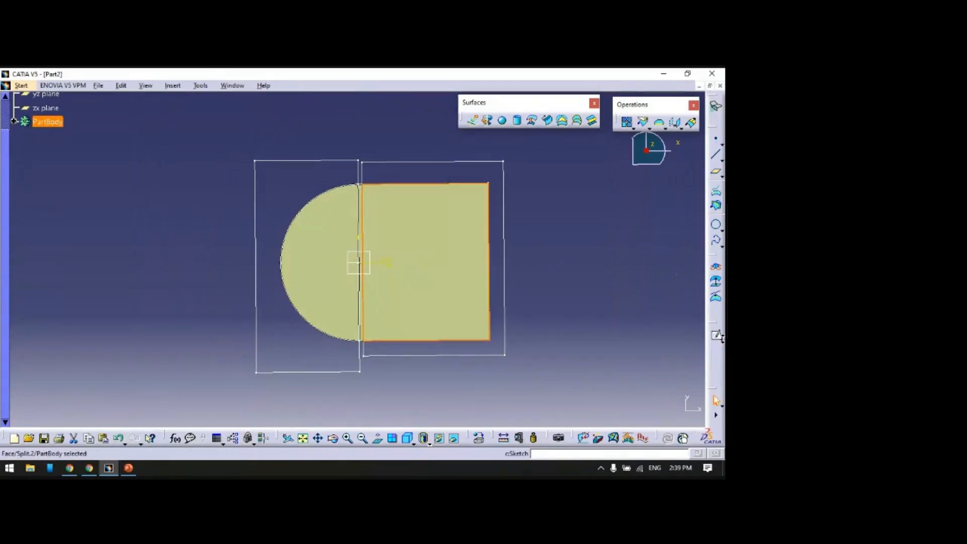
left_click(716, 333)
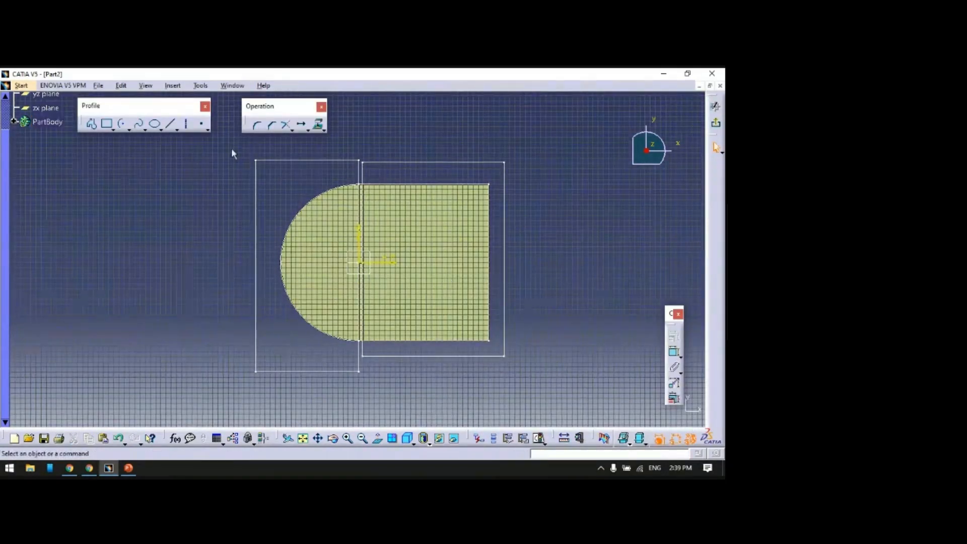
left_click(171, 123)
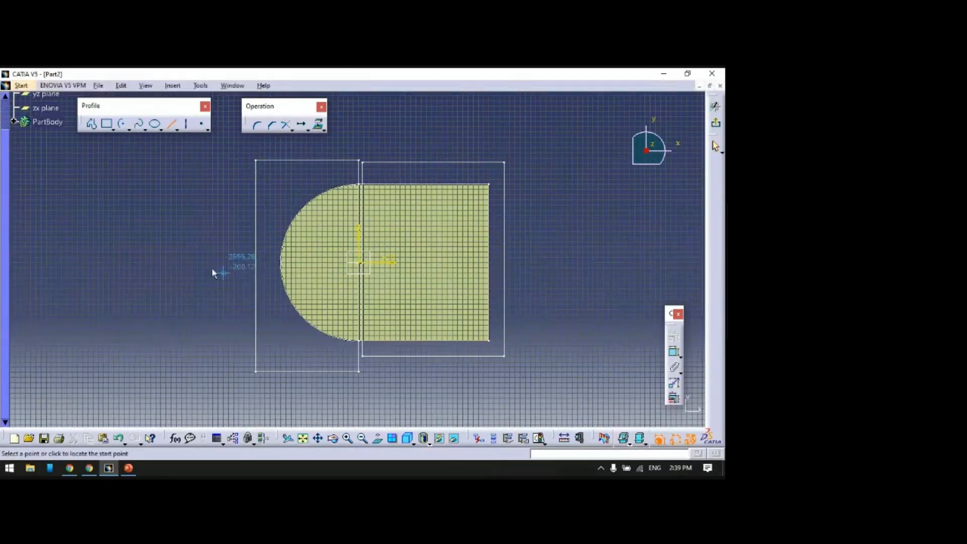
left_click(196, 261)
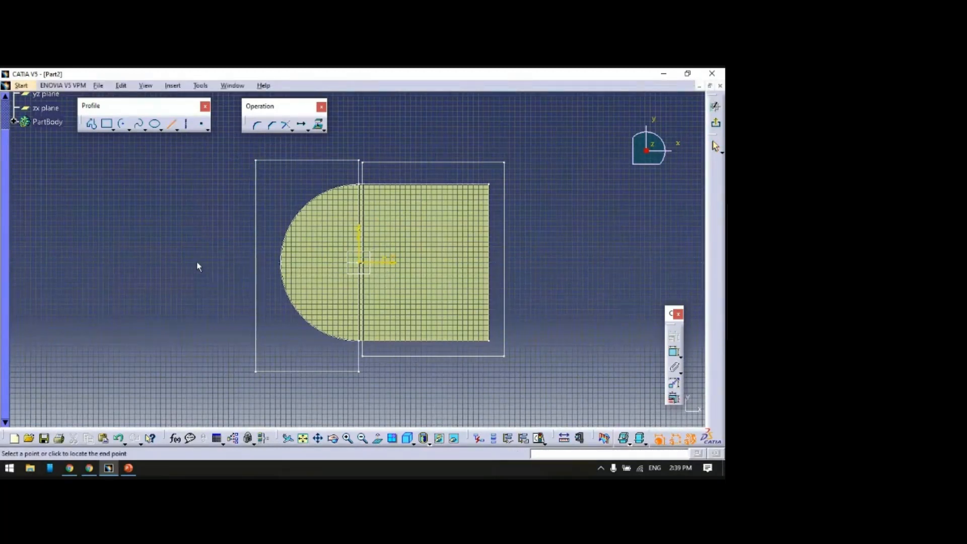
left_click(580, 261)
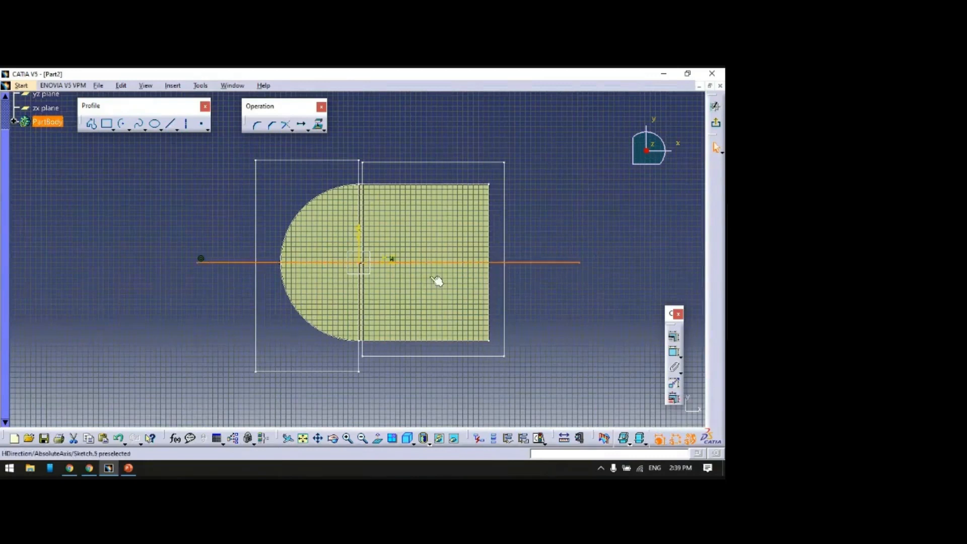
left_click(611, 320)
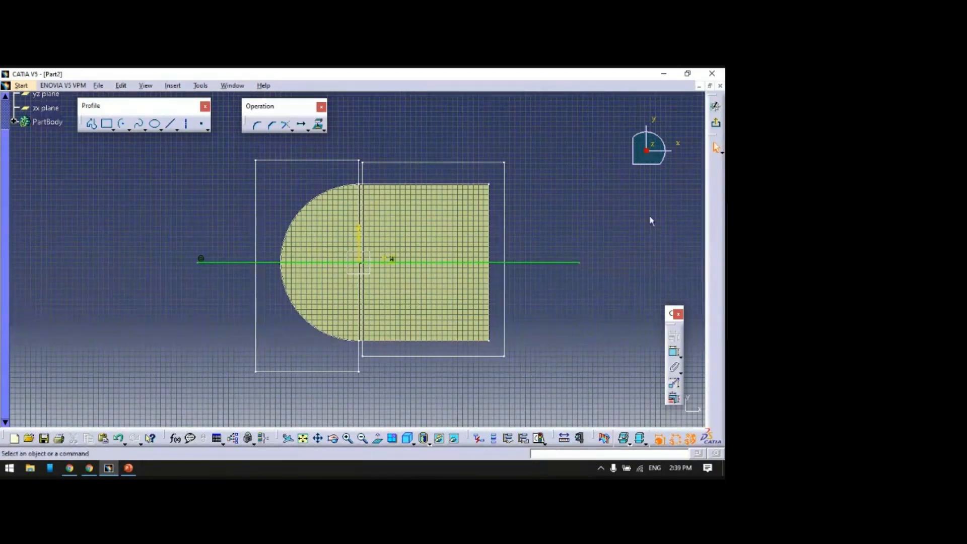
left_click(715, 124)
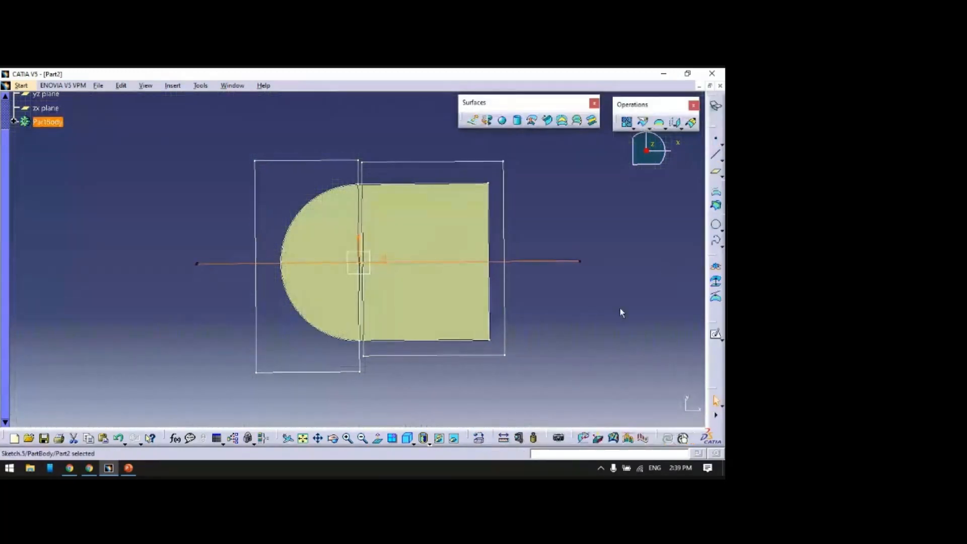
- Split the rear rectangular surface with the horizontal line sketch, keeping both sides
left_click(644, 123)
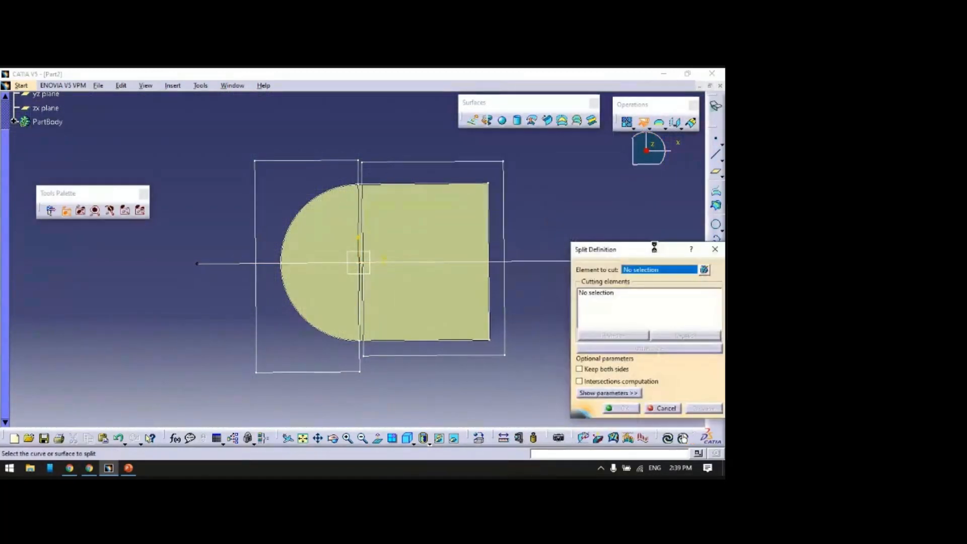
left_click(474, 216)
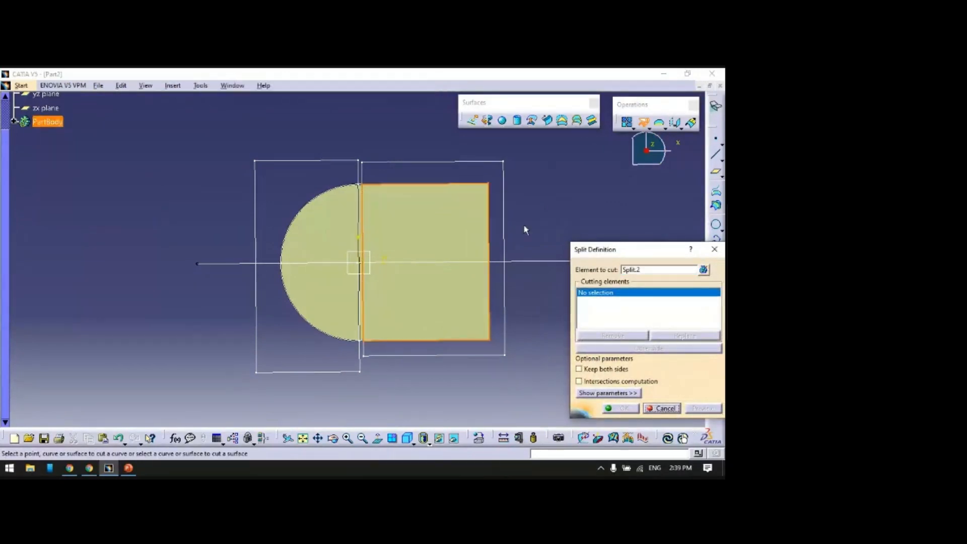
middle_click_drag(554, 216, 550, 194, "ctrl")
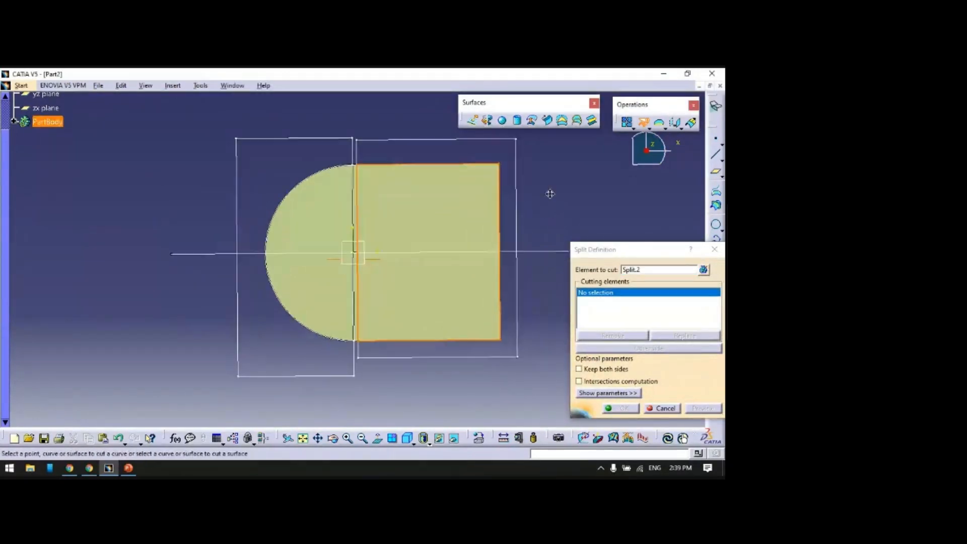
middle_click_drag(484, 235, 516, 148, "ctrl")
middle_click_drag(587, 189, 395, 203)
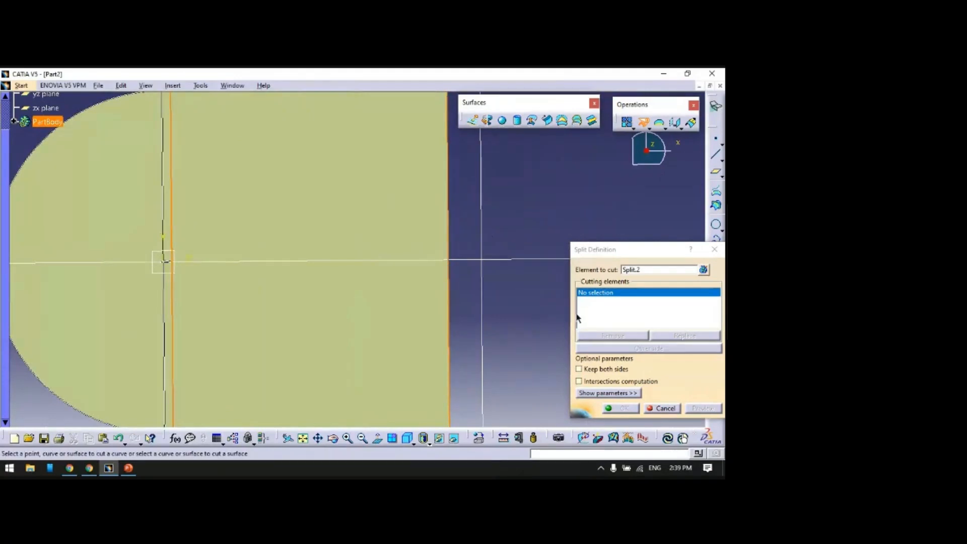
left_click(517, 261)
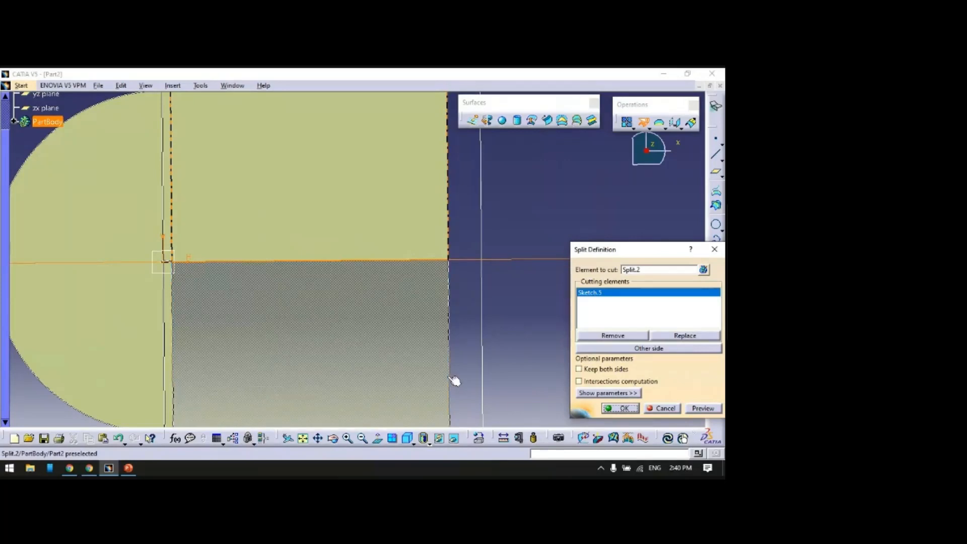
left_click(579, 369)
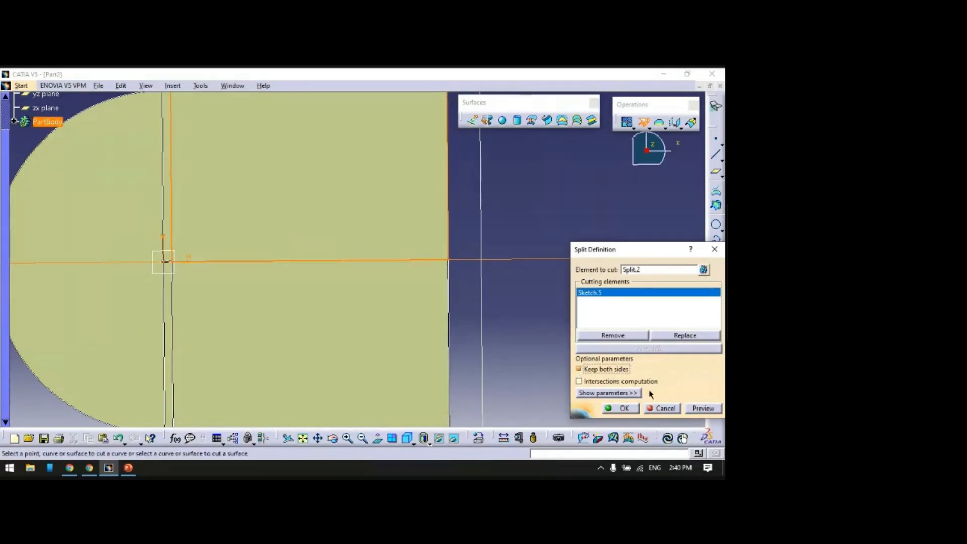
left_click(624, 408)
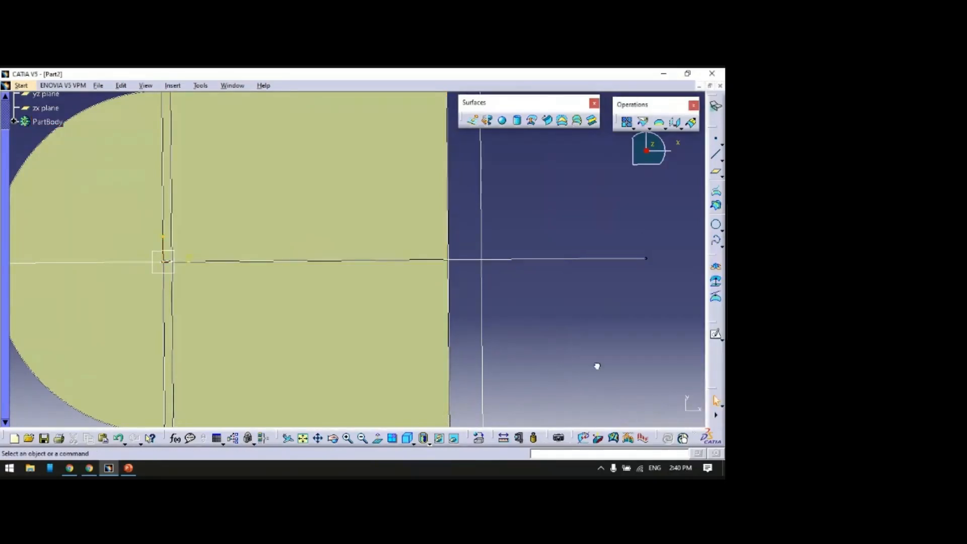
middle_click_drag(549, 321, 461, 240)
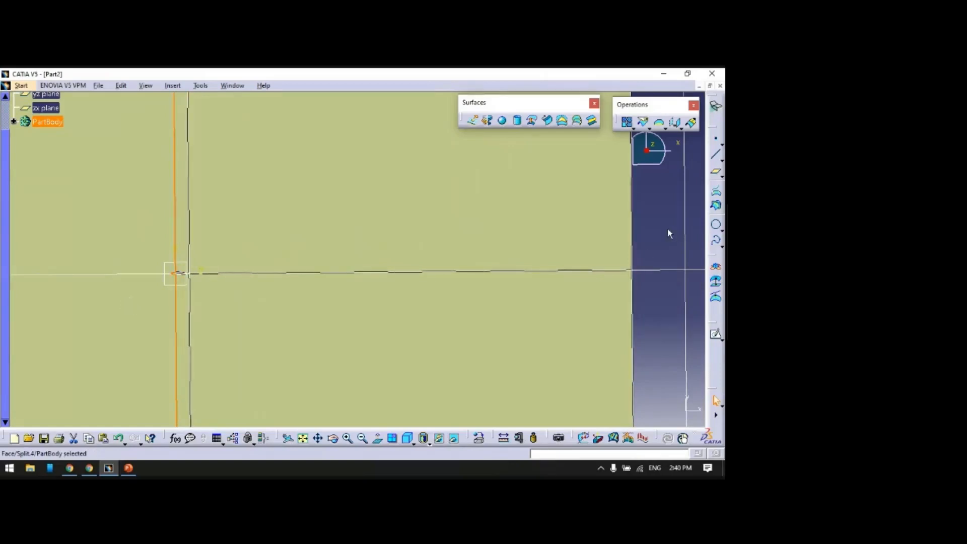
middle_click_drag(667, 228, 658, 266)
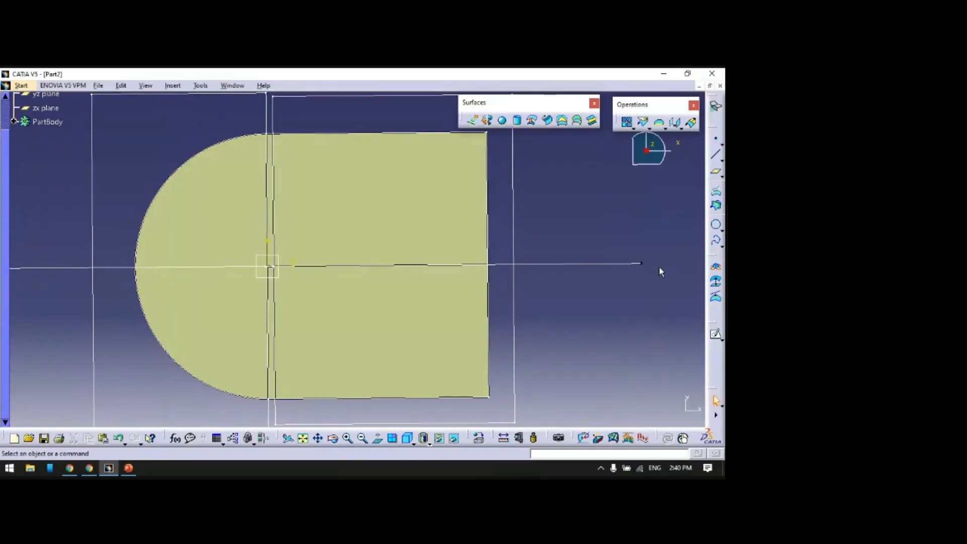
middle_click_drag(646, 229, 608, 247)
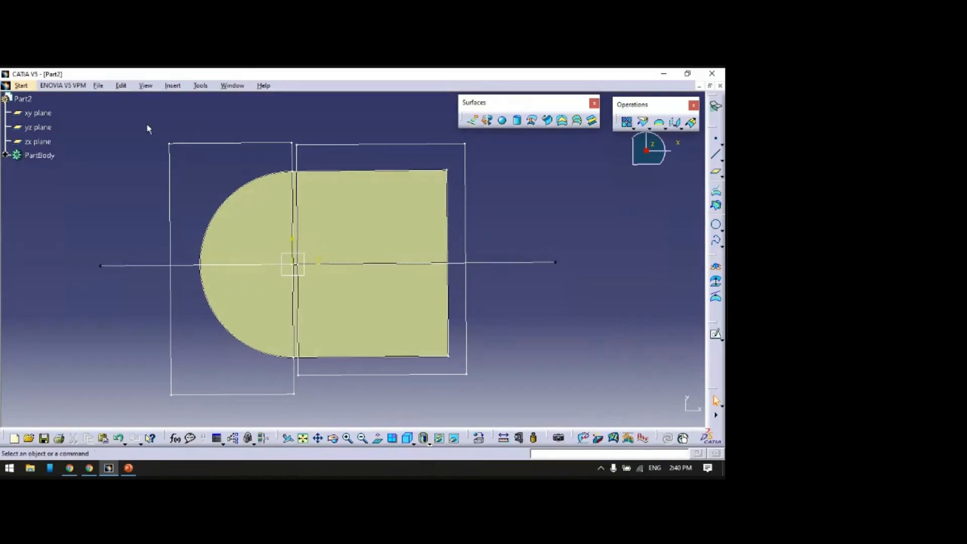
- Save the part to the Desktop as a CATPart named DOMAIN
left_click(104, 85)
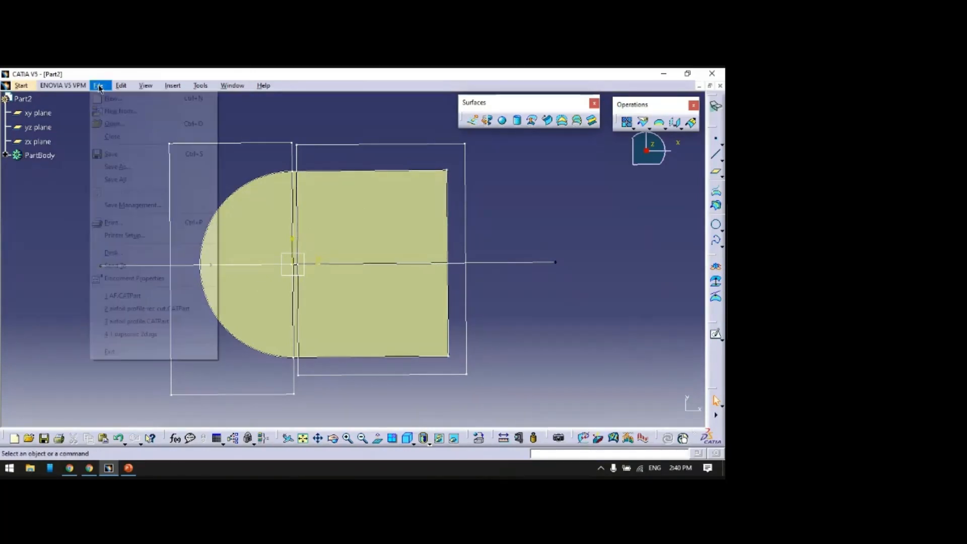
left_click(123, 169)
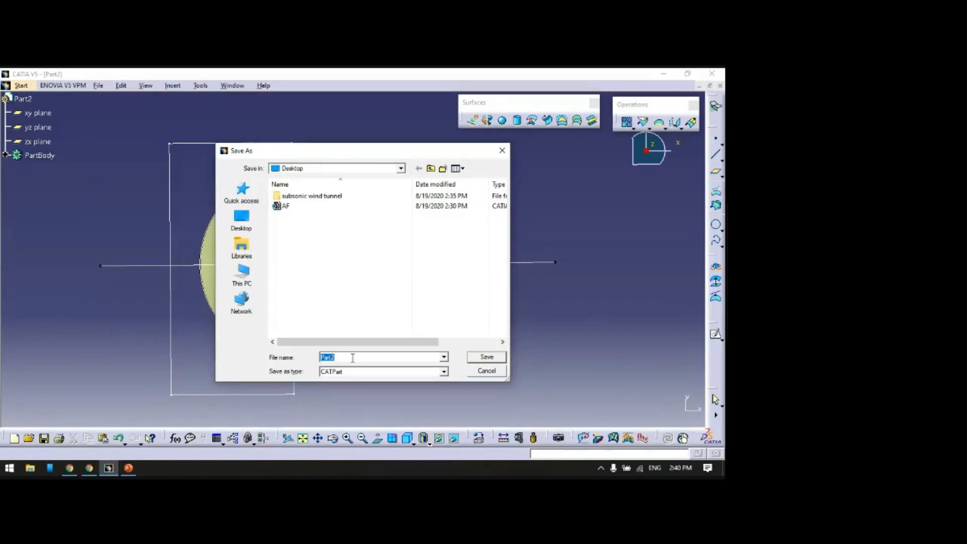
type("DOMAIN")
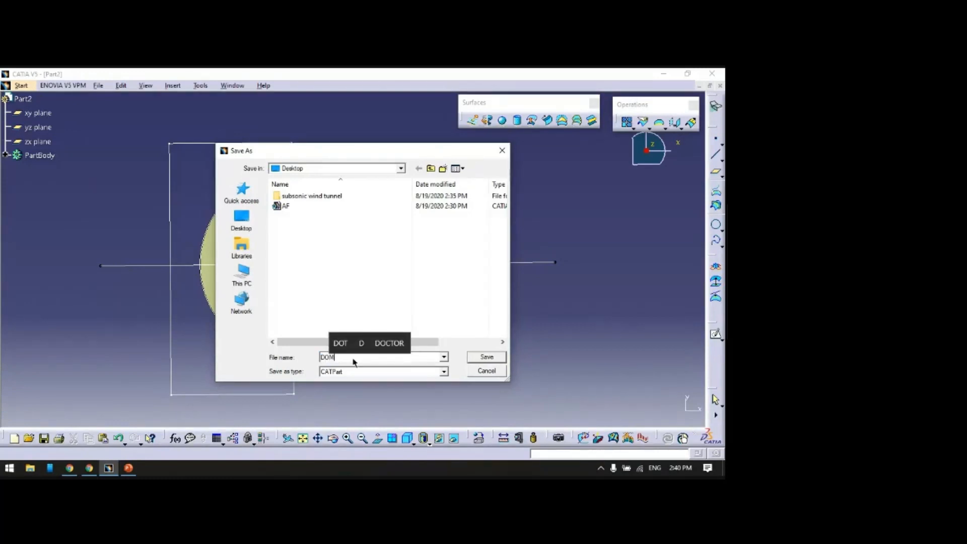
left_click(487, 358)
- Save a copy of DOMAIN to the Desktop in igs format
left_click(98, 86)
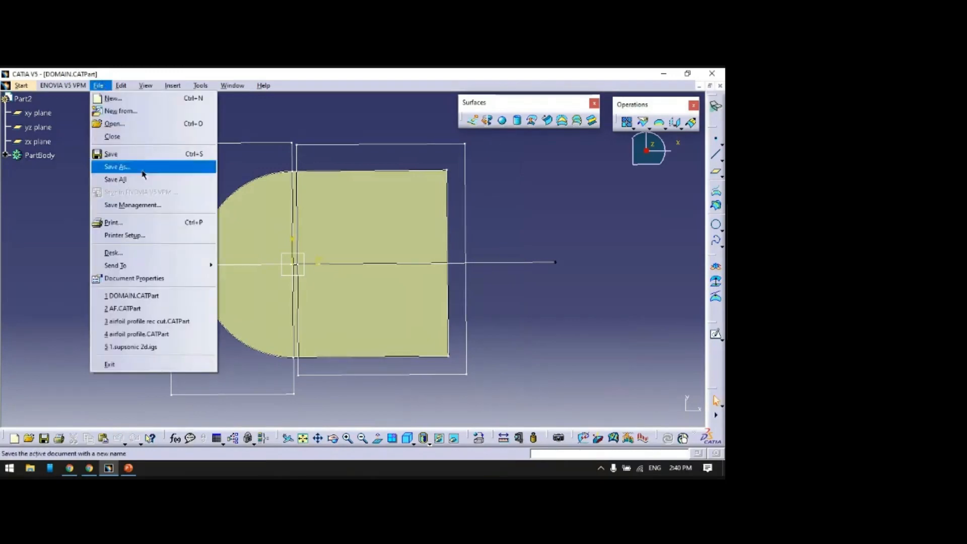
left_click(140, 167)
left_click(368, 355)
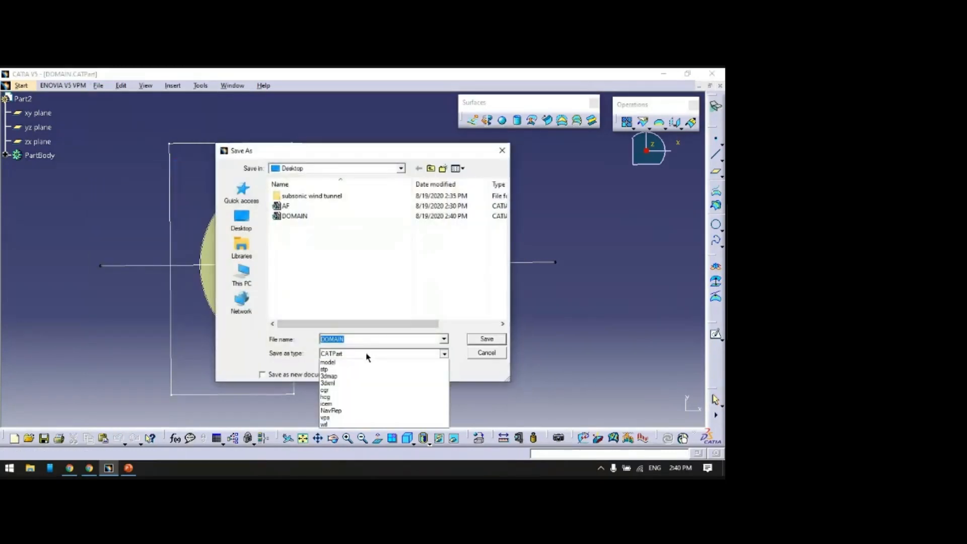
left_click(365, 380)
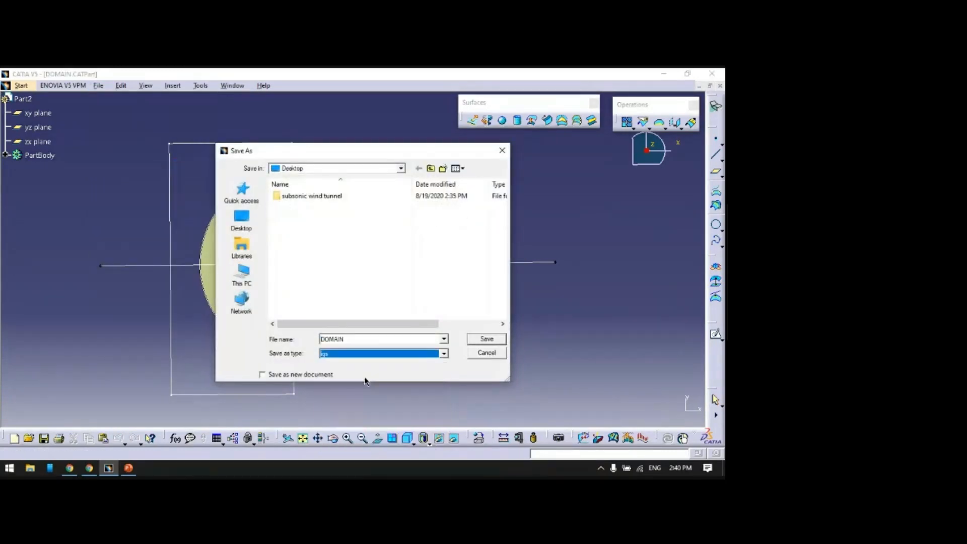
left_click(477, 339)
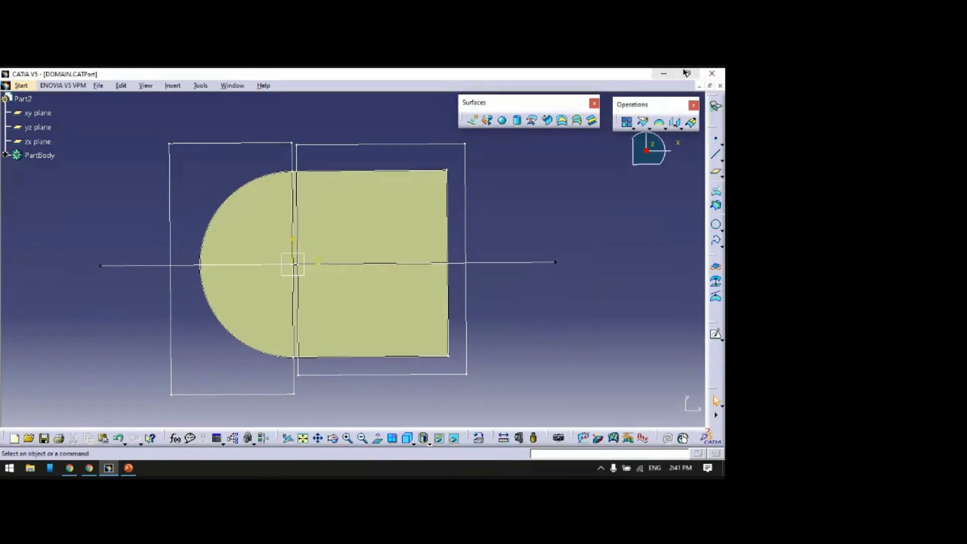
- Exit CATIA without saving the changes to the AF part, returning to the desktop
left_click(712, 74)
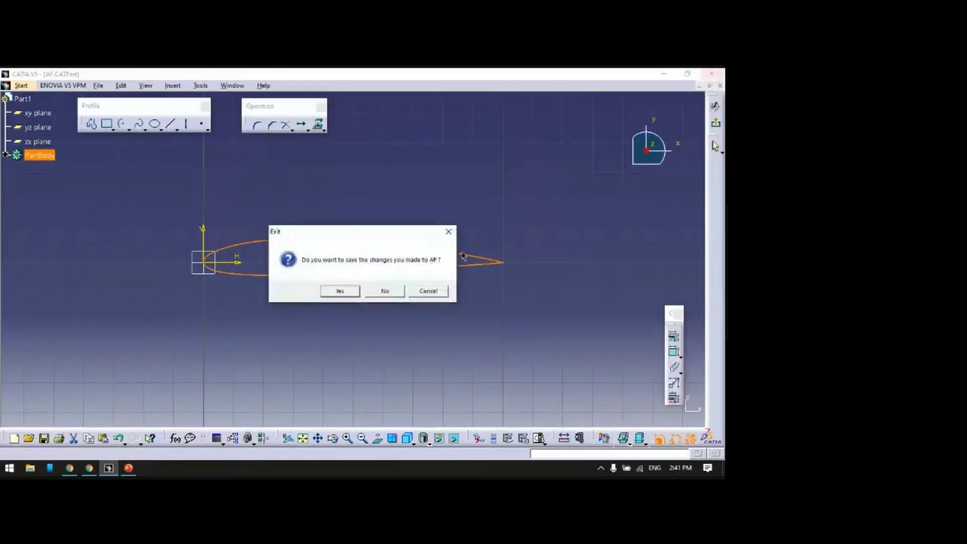
left_click(388, 292)
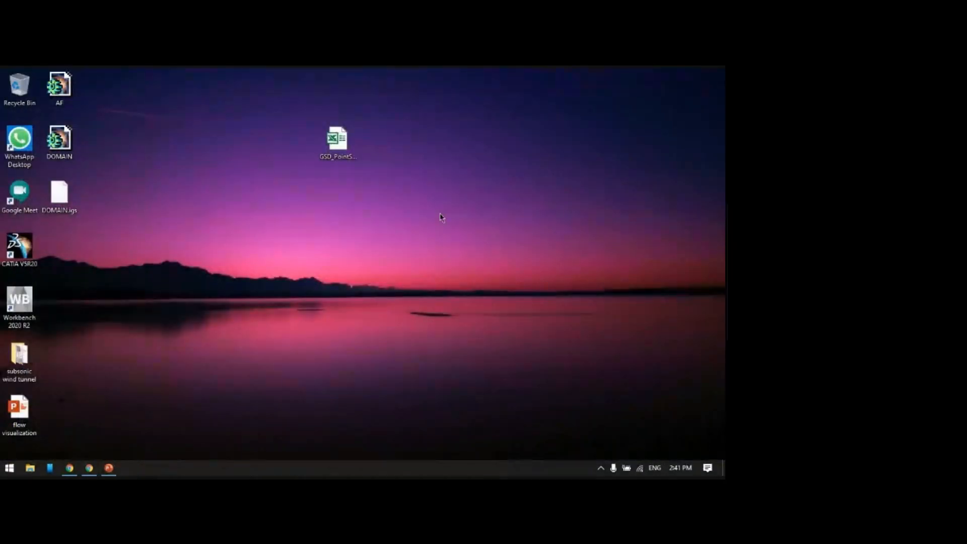
right_click(440, 213)
left_click(383, 244)
- Launch Ansys Workbench 2020 R2 from the desktop
left_click(23, 308)
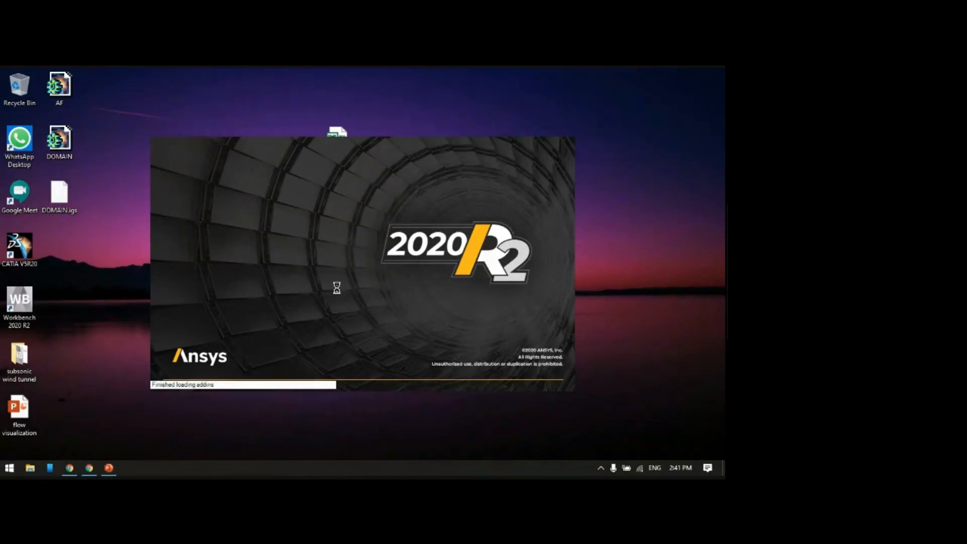
key("XF86AudioLowerVolume")
key("XF86AudioRaiseVolume")
key("XF86AudioRaiseVolume")
key("XF86AudioRaiseVolume")
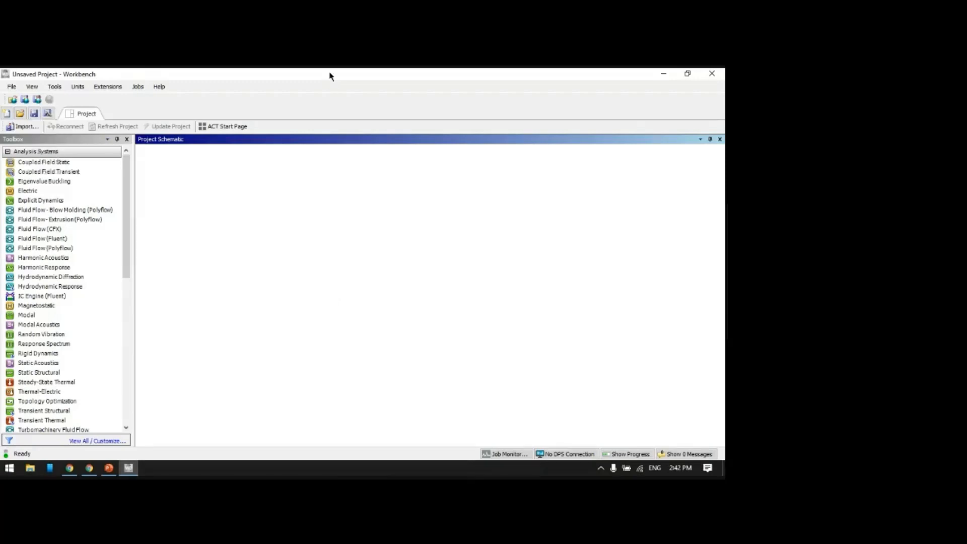
- Add a Fluid Flow (Fluent) analysis system to the project, keeping its default name, and select its Geometry cell
double_click(47, 240)
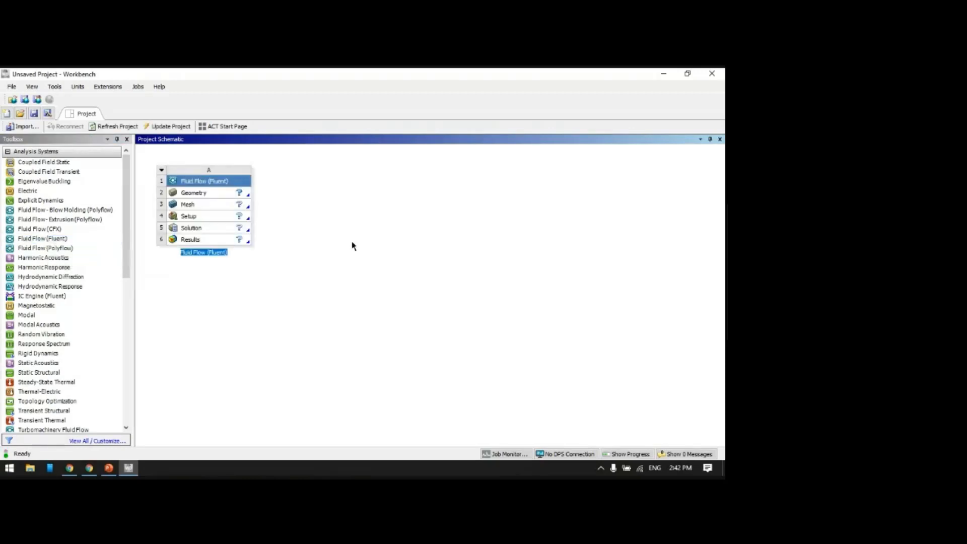
key("Return")
left_click(205, 195)
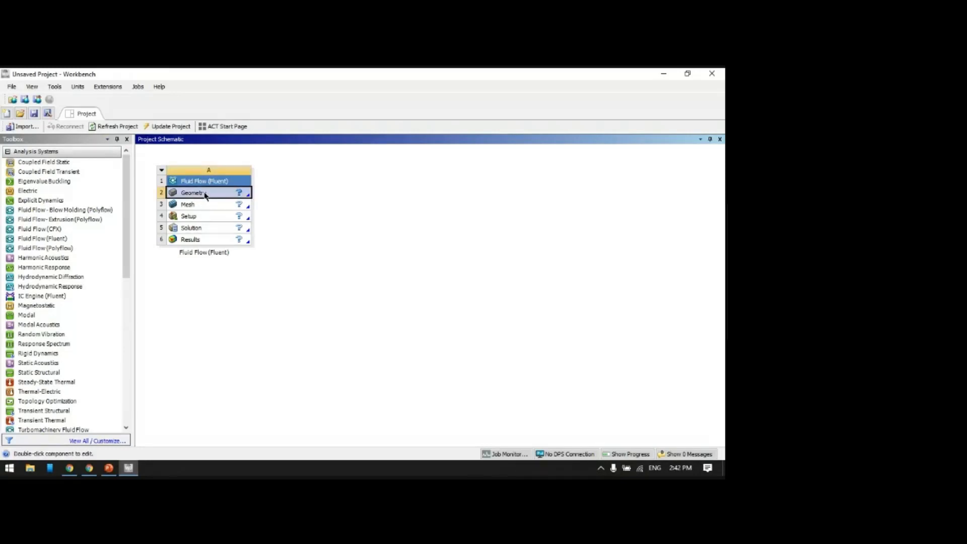
- Import DOMAIN.igs from the Desktop as the Fluid Flow (Fluent) system's geometry and open its mesh for editing
right_click(204, 195)
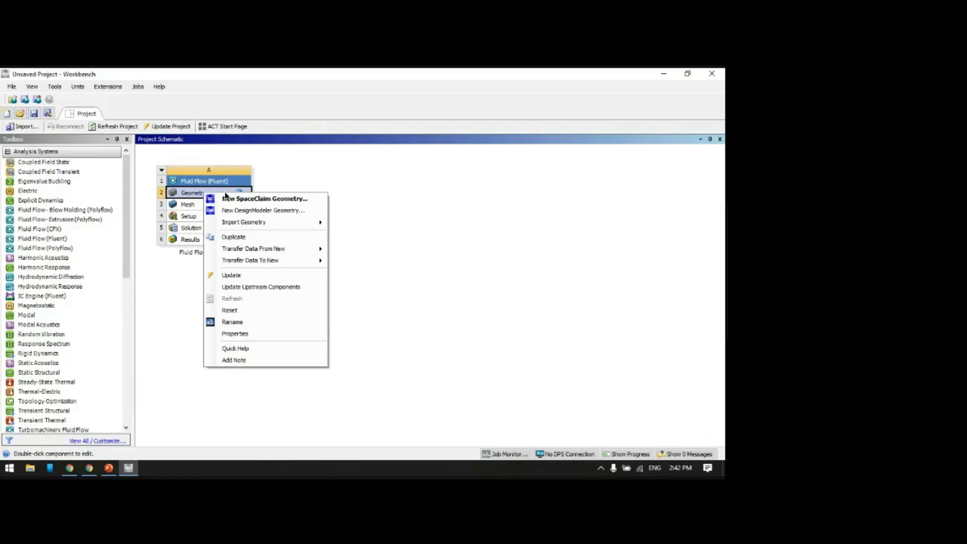
left_click(352, 222)
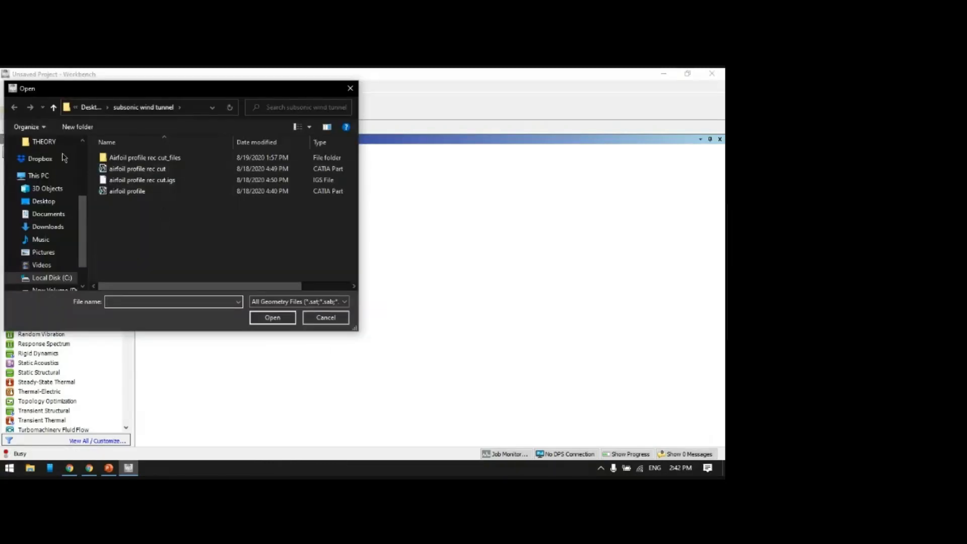
left_click(44, 200)
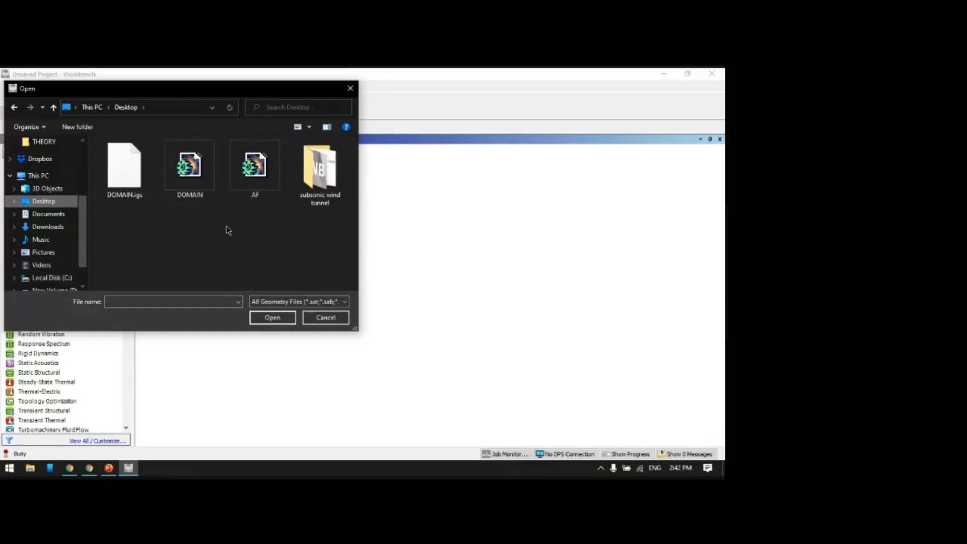
left_click(126, 171)
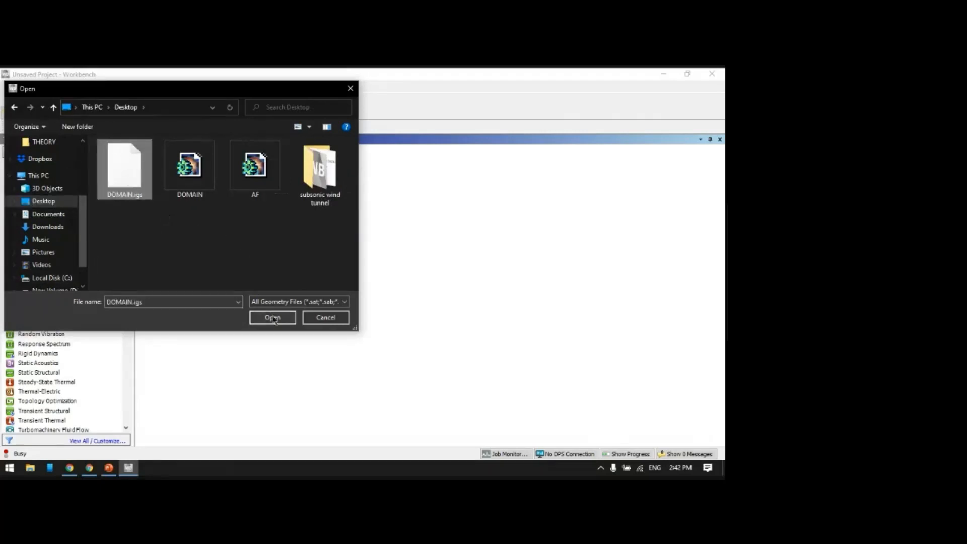
left_click(273, 317)
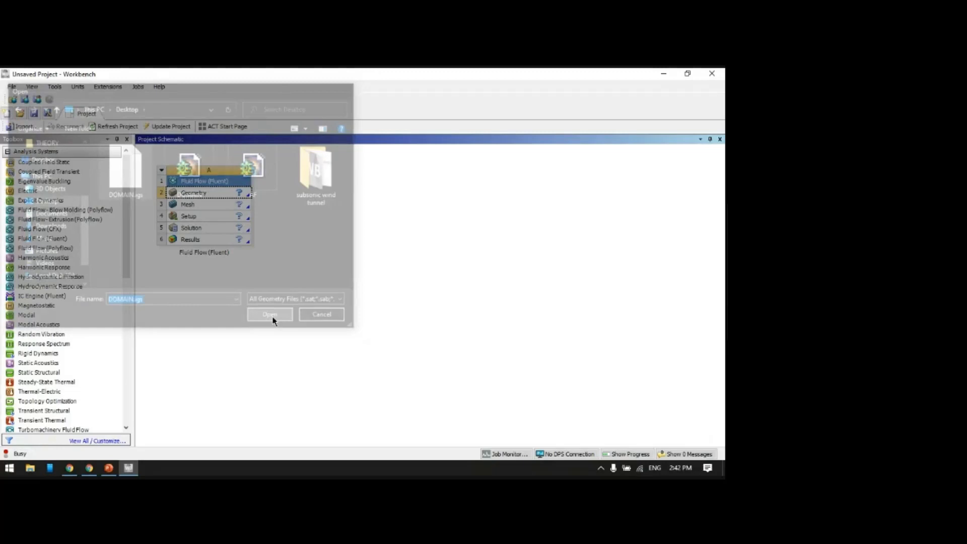
right_click(214, 205)
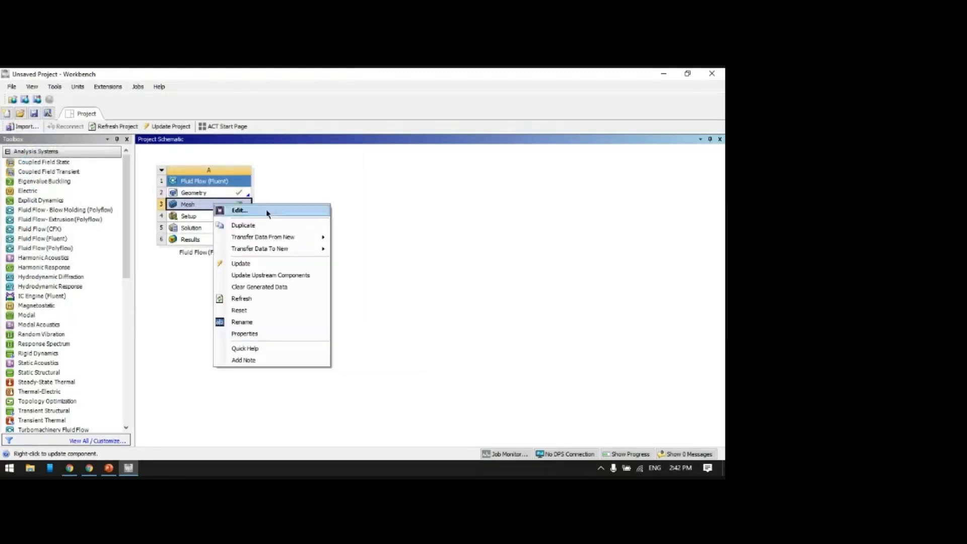
left_click(269, 208)
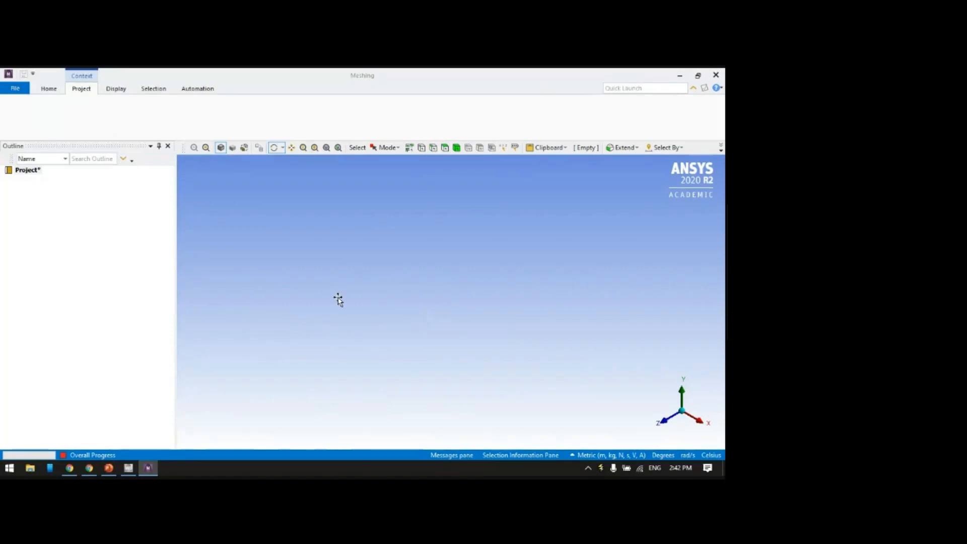
- Switch to the PowerPoint presentation on subsonic airfoil flow and show slide 7 with the divided airfoil domain
key("alt+Tab")
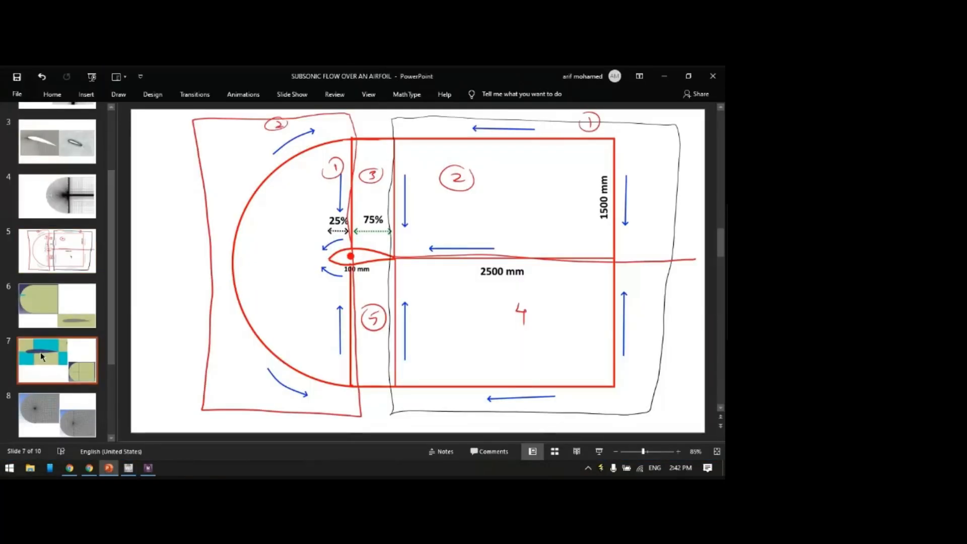
left_click(40, 352)
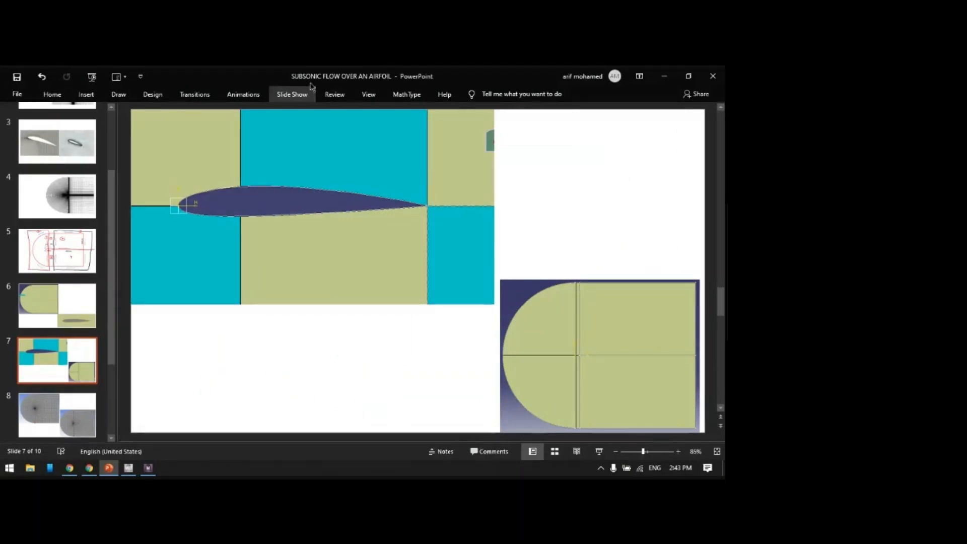
left_click(120, 96)
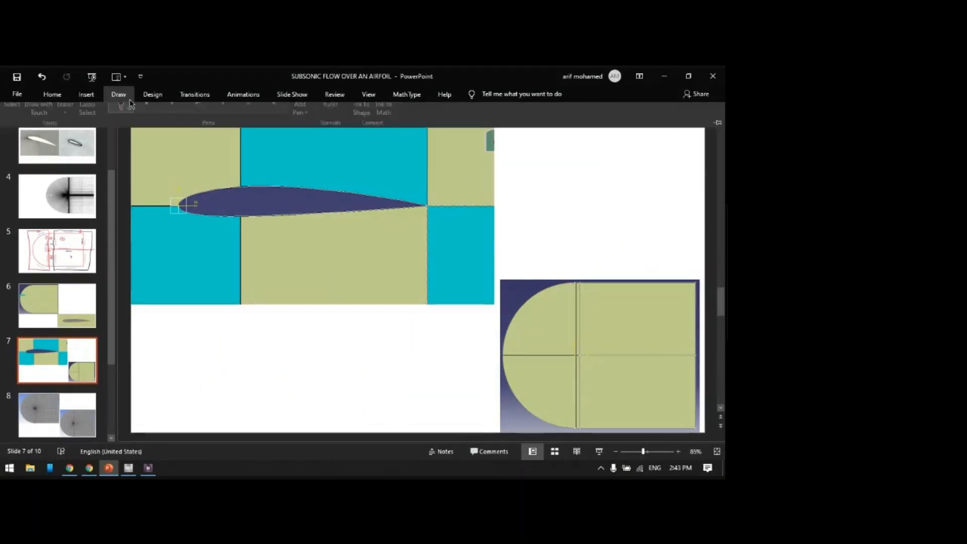
left_click(349, 156)
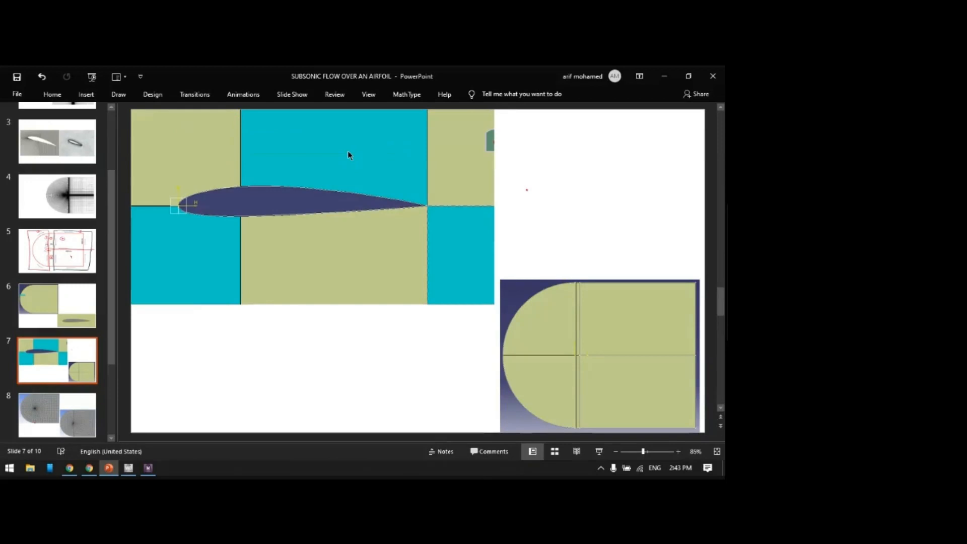
- Sketch an airfoil in the slide's blank upper area, enclosed by a C-shaped domain with four slanted dividing lines
left_click_drag(563, 188, 637, 192)
left_click_drag(576, 180, 541, 137)
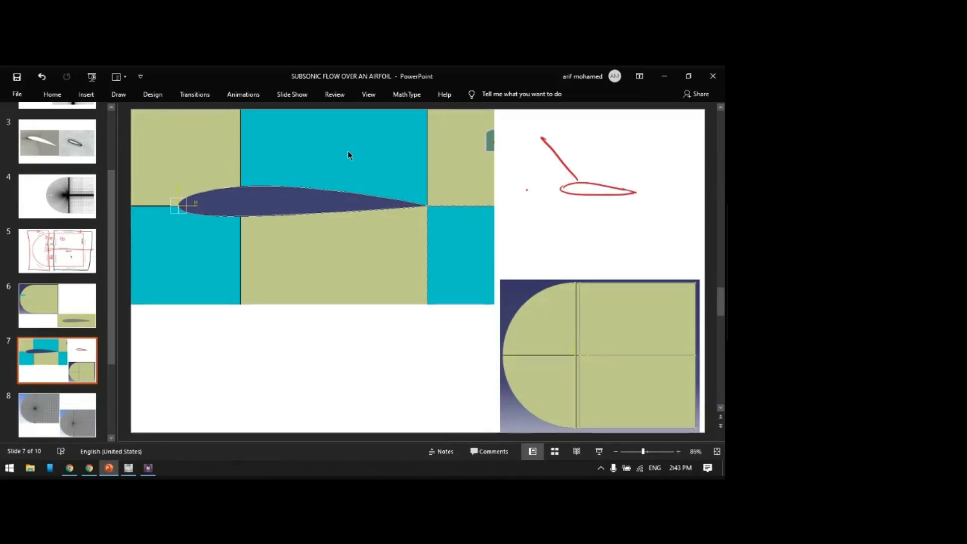
left_click_drag(577, 195, 525, 243)
left_click_drag(636, 190, 669, 133)
left_click_drag(636, 194, 663, 241)
left_click_drag(704, 134, 686, 236)
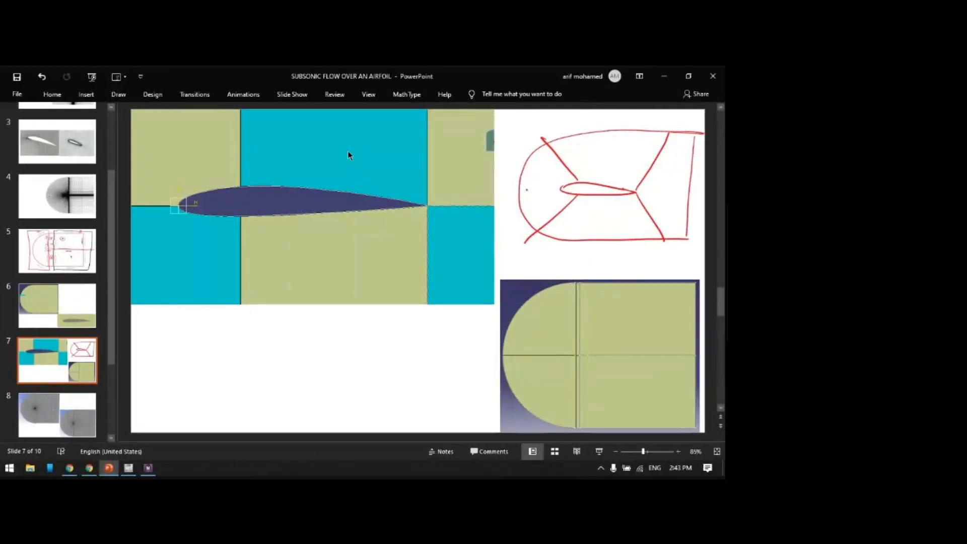
- Sketch a second airfoil domain in the lower blank area, divided by two vertical lines and horizontal lines at both airfoil ends
left_click_drag(261, 366, 326, 368)
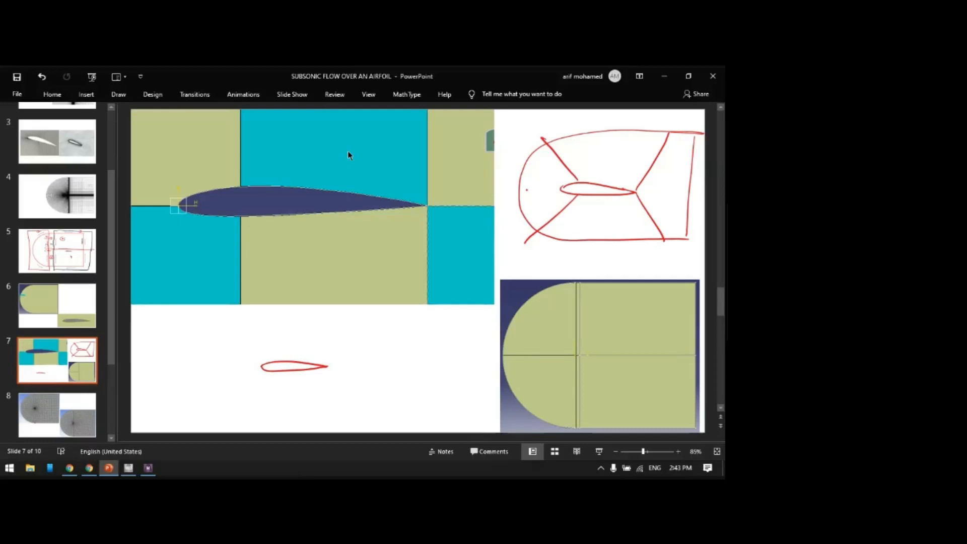
left_click_drag(324, 331, 326, 407)
left_click_drag(277, 327, 278, 417)
mouse_move(358, 325)
left_mouse_down()
mouse_move(229, 370)
mouse_move(367, 401)
mouse_move(358, 364)
mouse_move(362, 402)
left_mouse_up()
left_click_drag(326, 364, 364, 363)
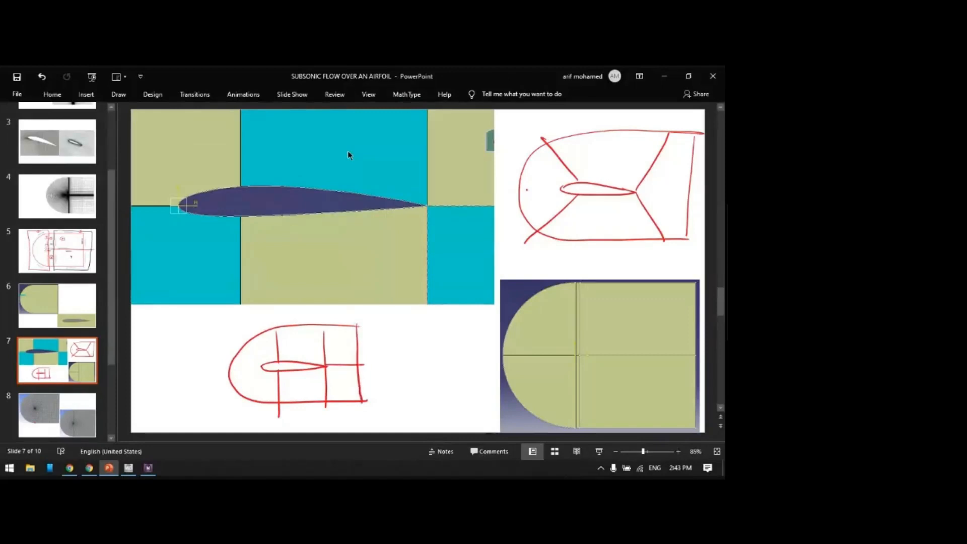
left_click_drag(262, 365, 226, 370)
- Erase the second sketch's vertical dividers and leading-edge horizontal line, and draw slanted lines from the airfoil to the domain boundary instead
key("e")
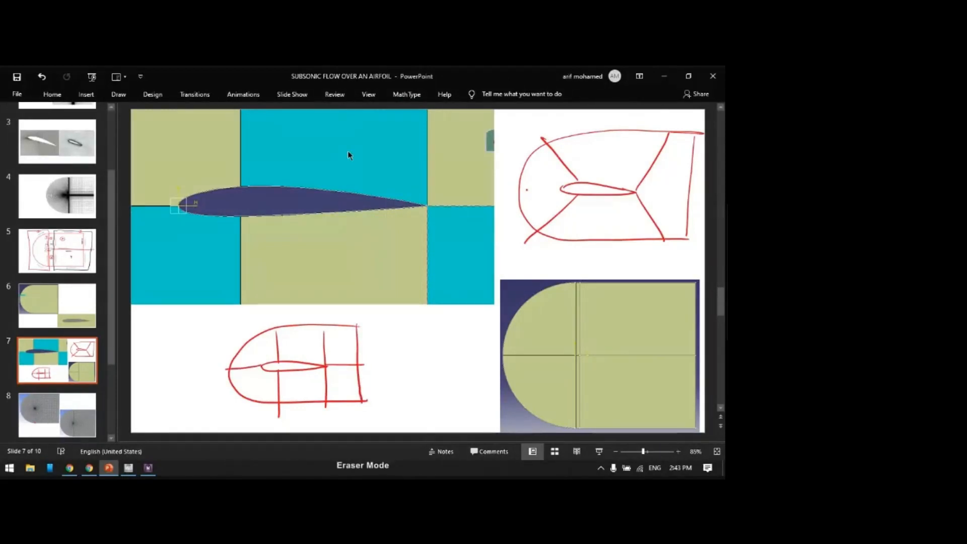
key("e")
mouse_move(277, 347)
left_mouse_down()
mouse_move(279, 388)
mouse_move(259, 403)
left_mouse_up()
left_click_drag(276, 360, 254, 338)
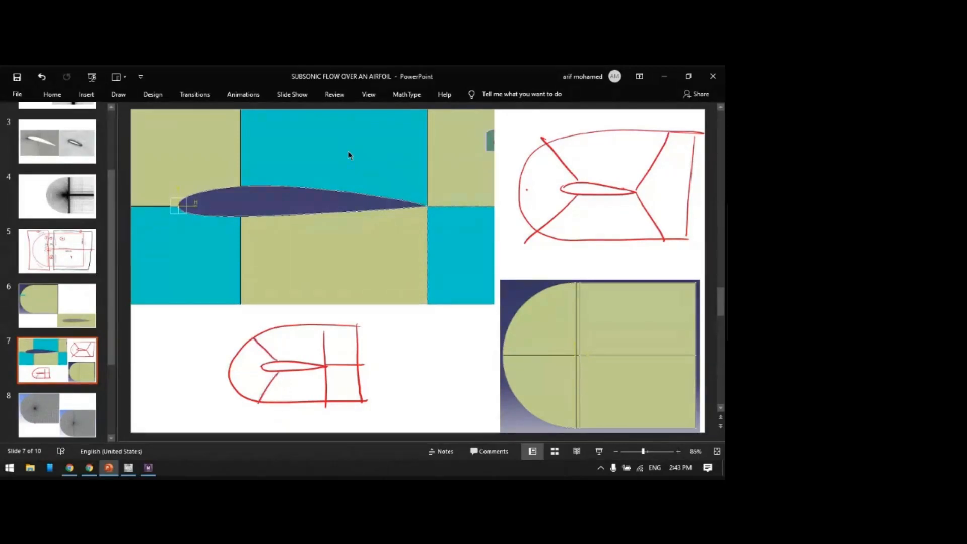
key("e")
left_click_drag(325, 332, 325, 406)
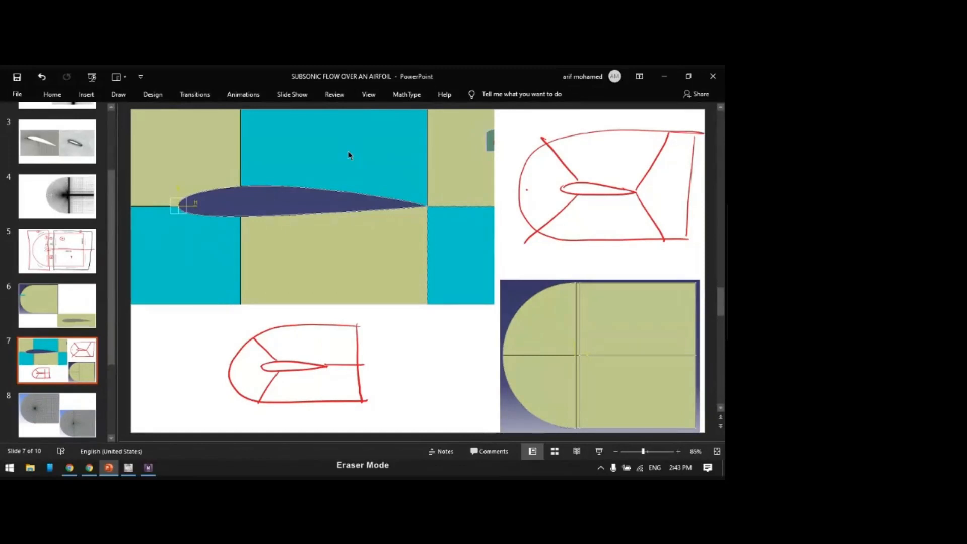
key("e")
mouse_move(335, 325)
left_mouse_down()
mouse_move(324, 364)
mouse_move(342, 394)
left_mouse_up()
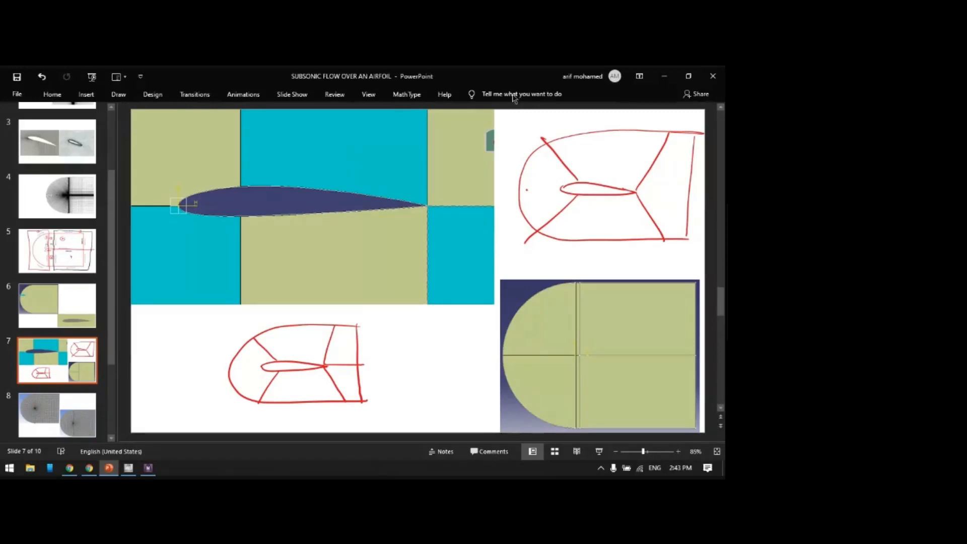
- Return to the Meshing window, view the domain face-on along the Z axis, and inspect the lower rectangular face
left_click(664, 79)
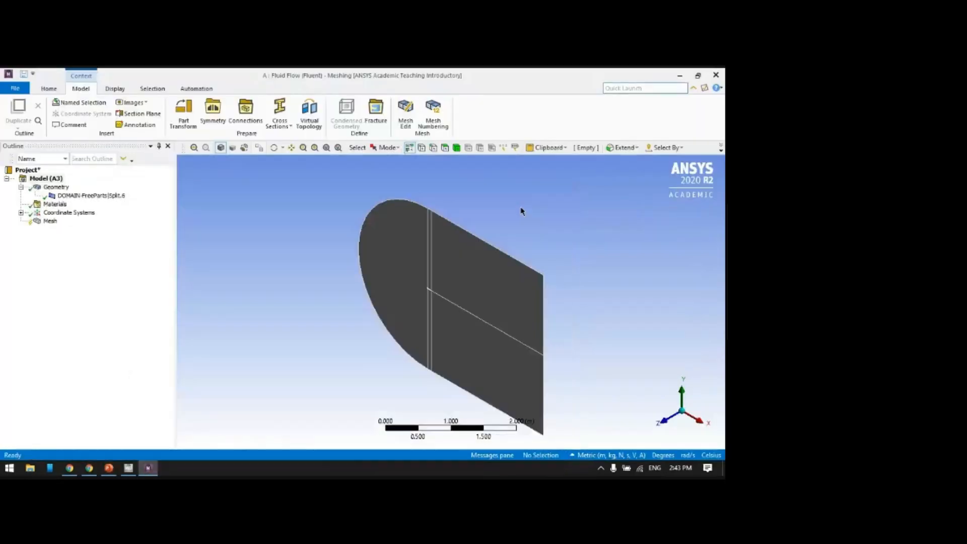
left_click(698, 427)
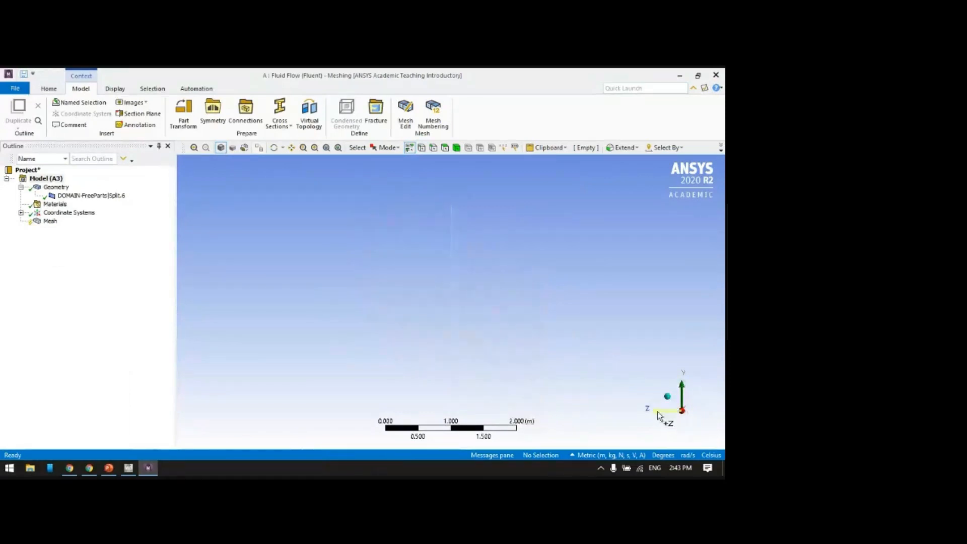
left_click(665, 416)
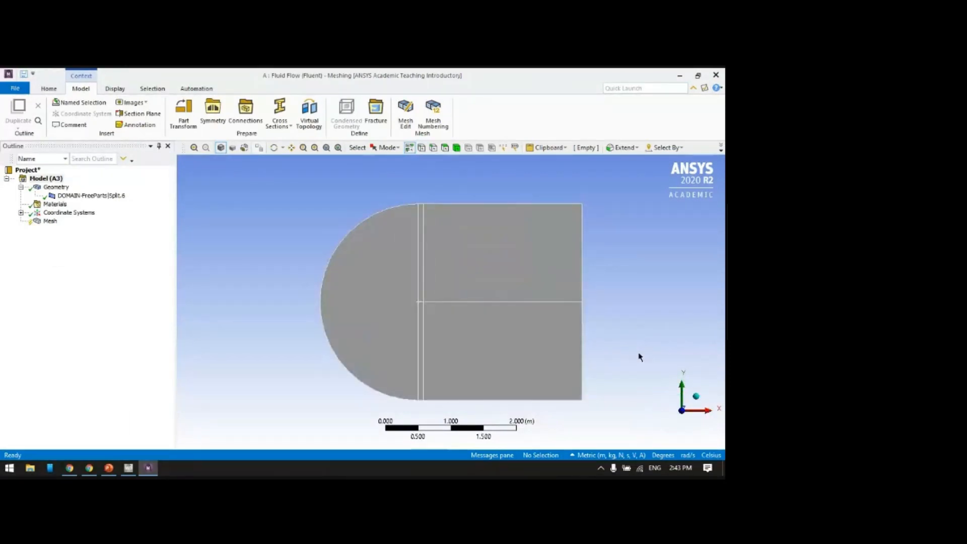
scroll(639, 357, "up", 2)
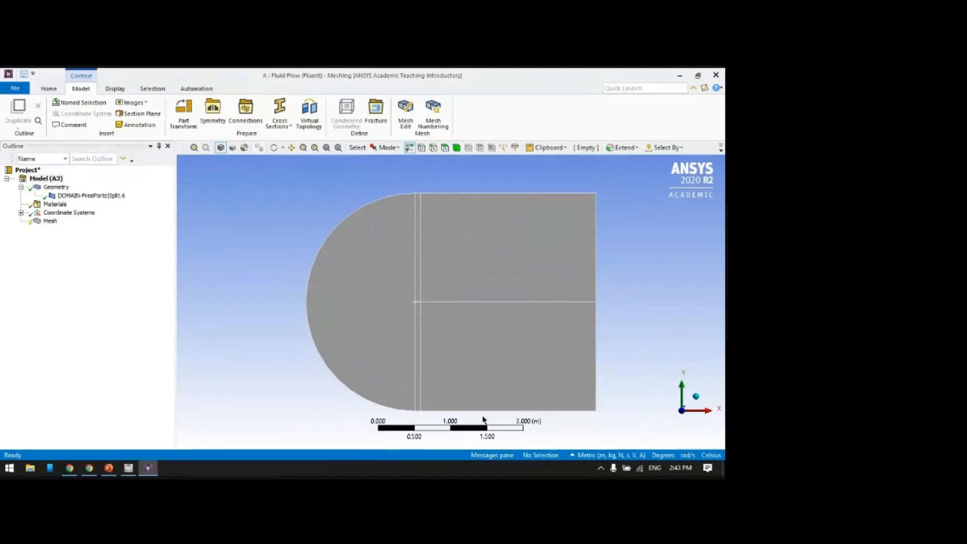
left_click(475, 353)
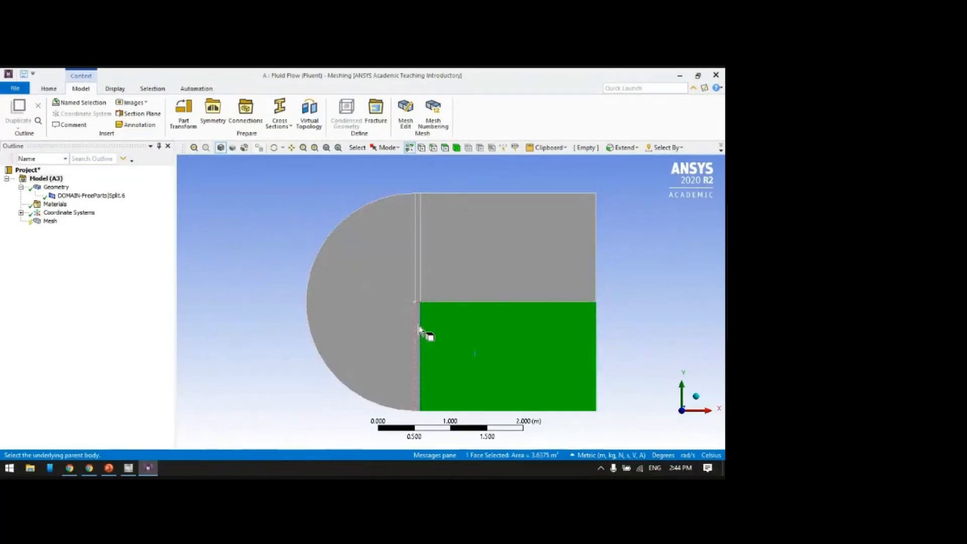
left_click(658, 305)
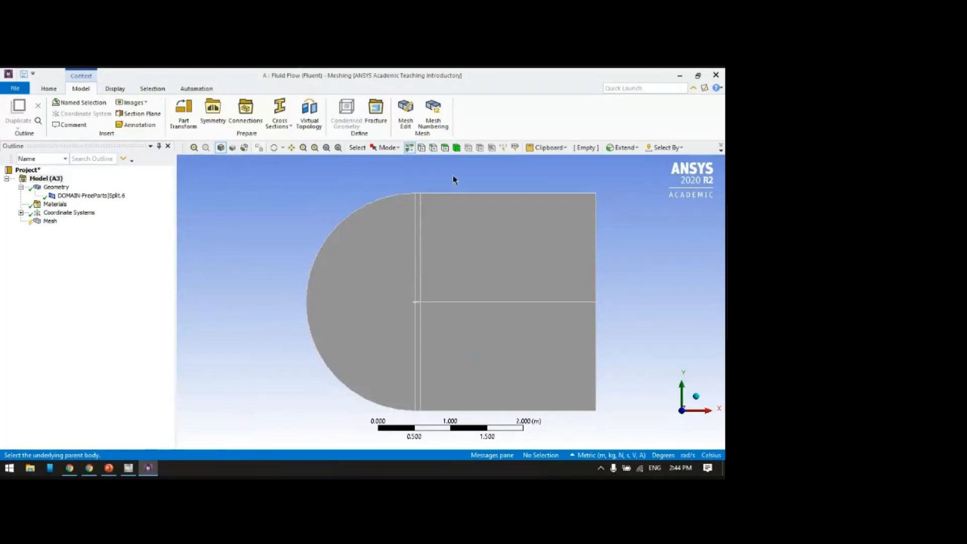
- Create a named selection OUTLET from the two vertical edges at the domain's straight downstream end
left_click(433, 149)
left_click(597, 220)
left_click(598, 328, "ctrl")
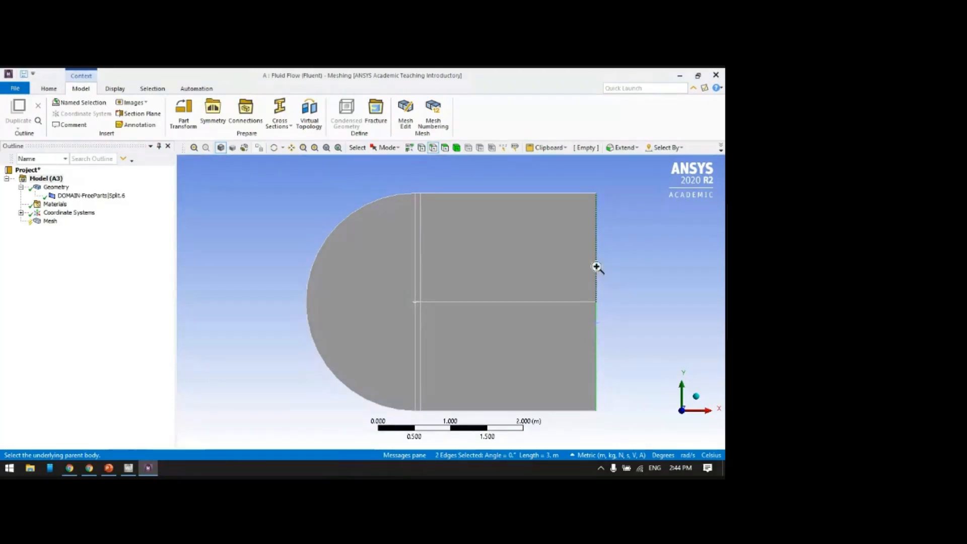
type("nOULTE")
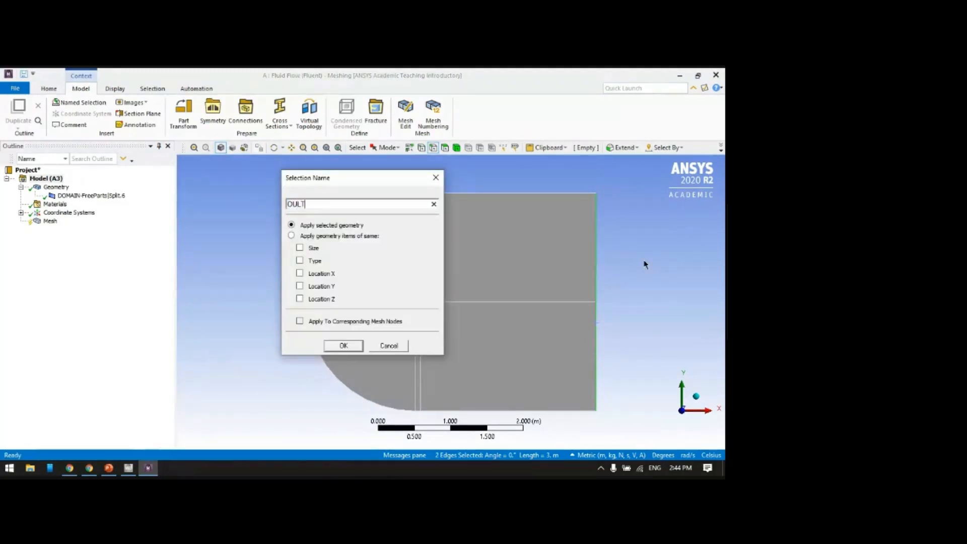
key("BackSpace")
key("BackSpace")
key("BackSpace")
type("TLET")
left_click(344, 346)
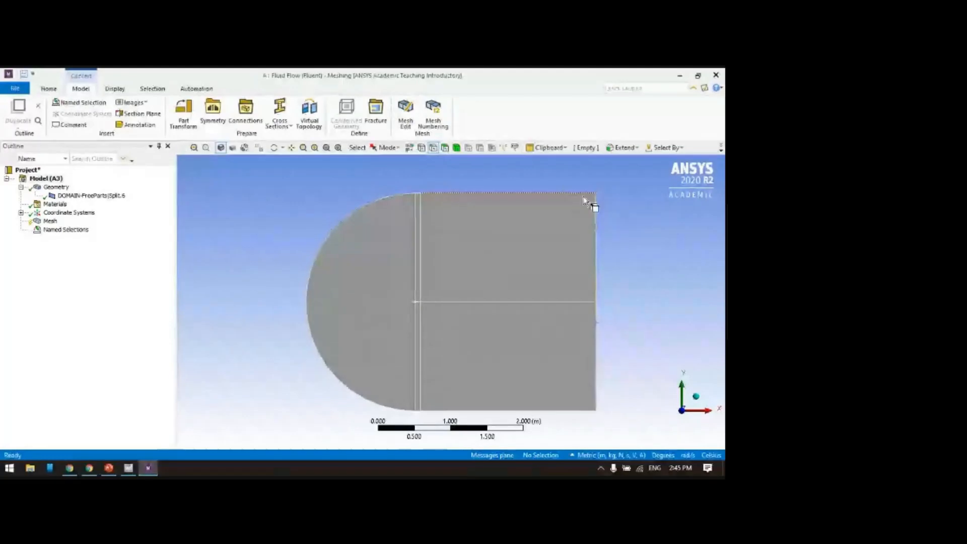
- Create a named selection INLET from the domain's curved edge plus its two upper and two lower outer horizontal edges
left_click(517, 195)
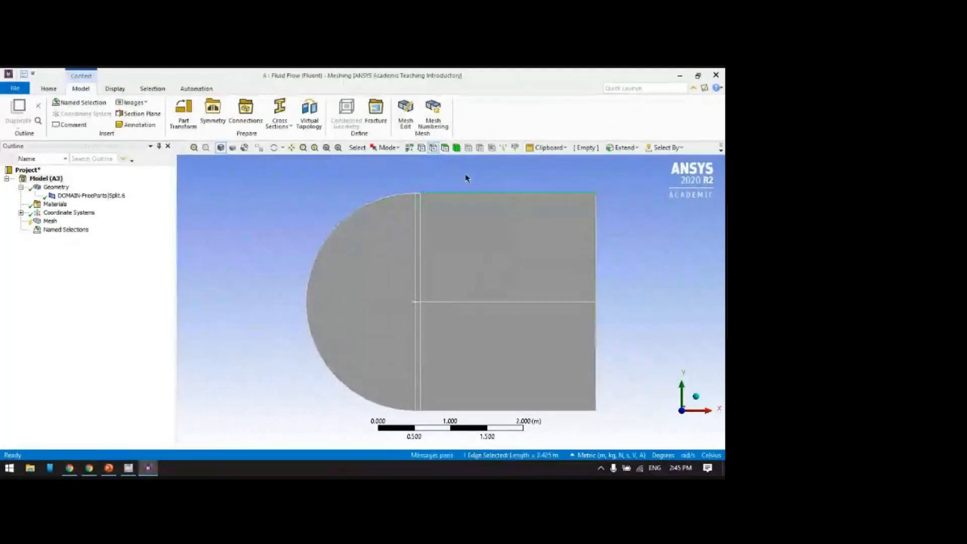
left_click(418, 192, "ctrl")
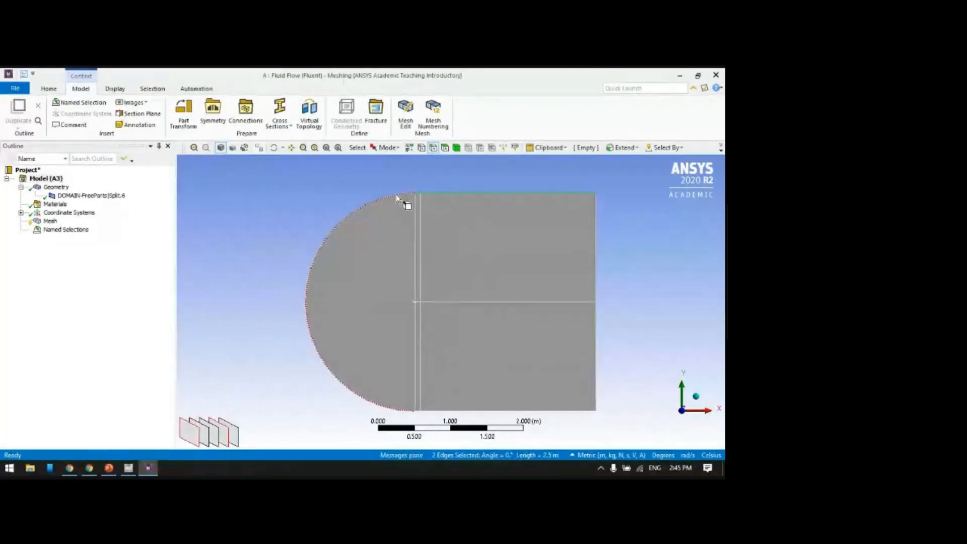
left_click(395, 195, "ctrl")
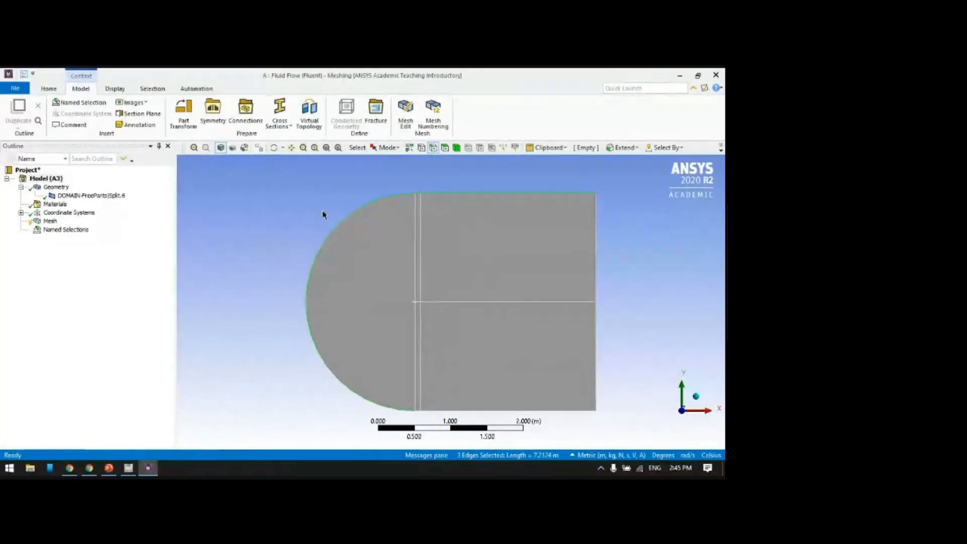
left_click(418, 413, "ctrl")
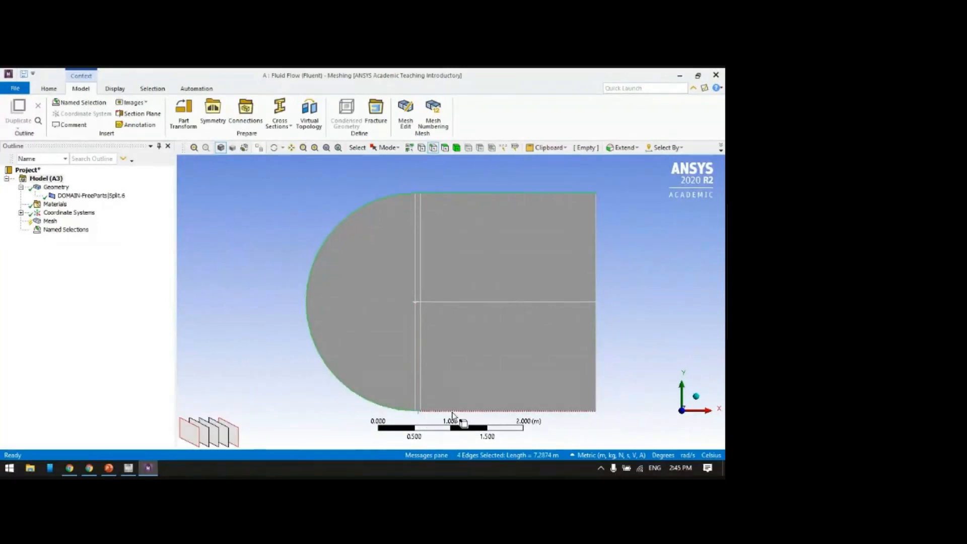
left_click(452, 411, "ctrl")
right_click(496, 412)
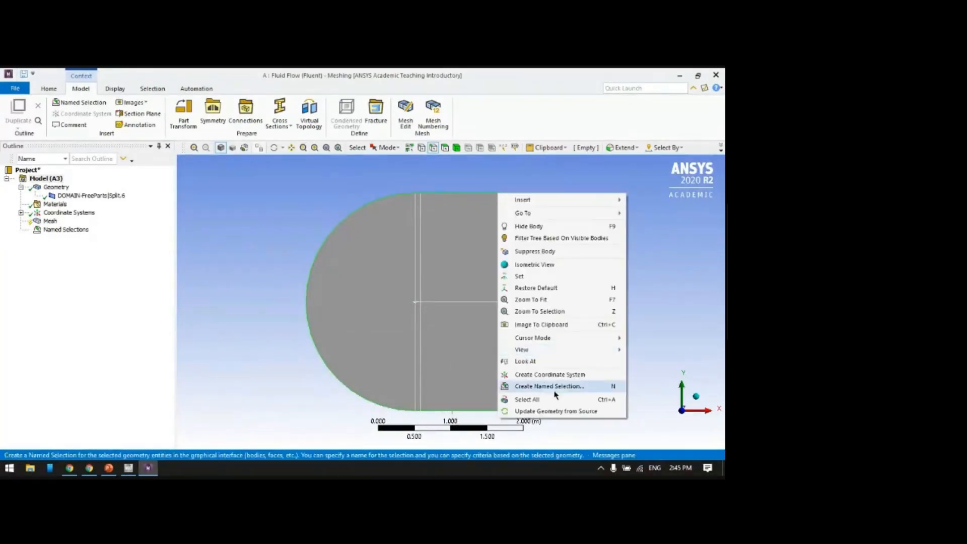
left_click(534, 385)
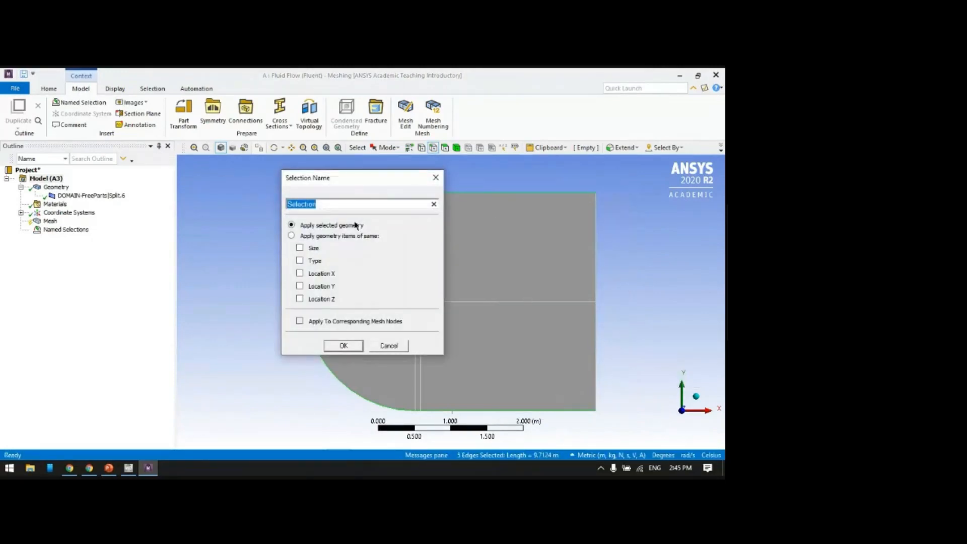
key("BackSpace")
type("INLET")
left_click(344, 345)
left_click(200, 253)
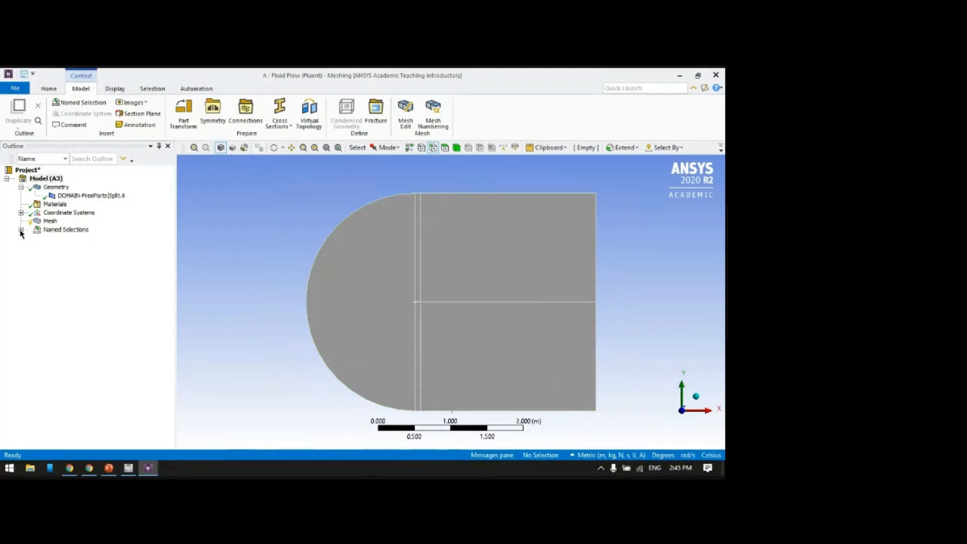
- Review which domain edges are assigned to the OUTLET and INLET named selections
left_click(21, 229)
left_click(68, 238)
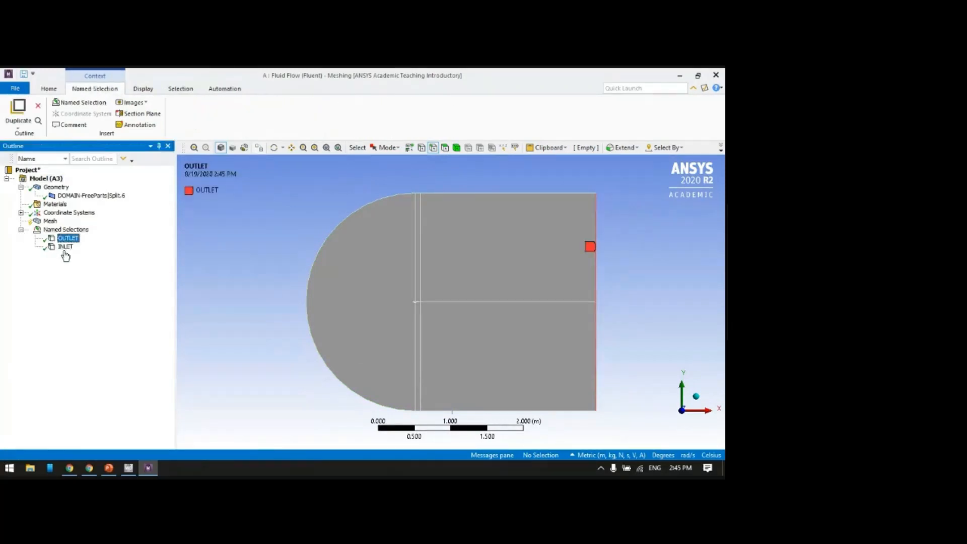
left_click(66, 246)
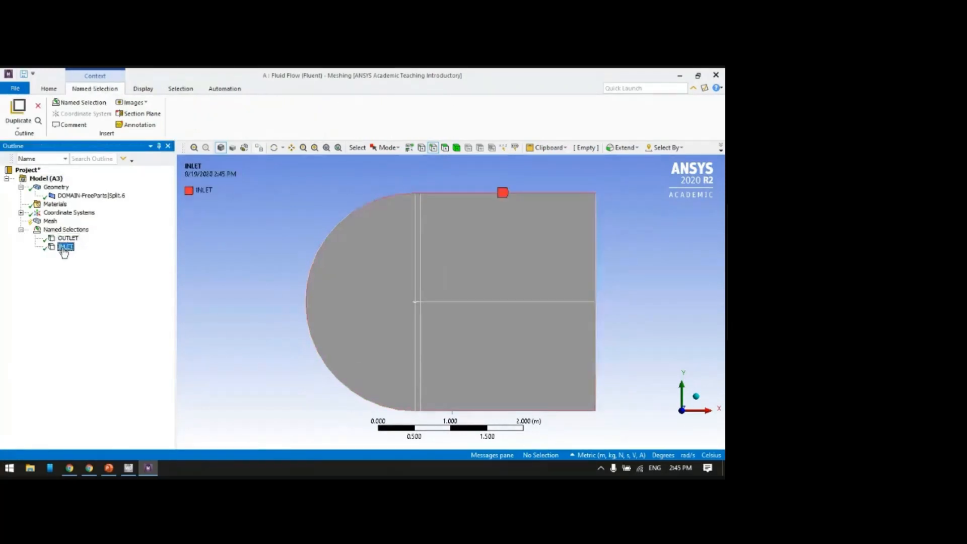
left_click(649, 363)
right_click(651, 363)
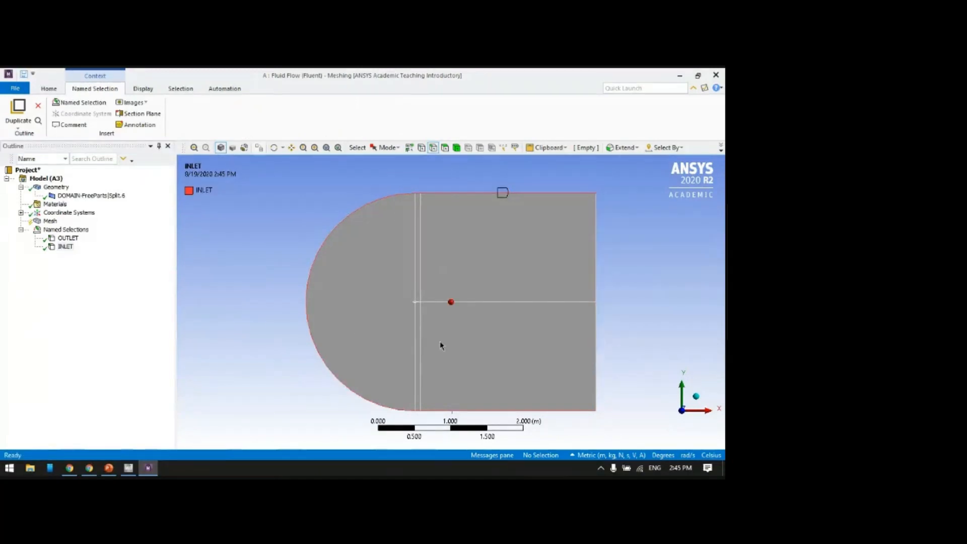
- Examine the airfoil outline and the dividing lines that meet it inside the domain
scroll(428, 322, "up", 5)
scroll(413, 301, "up", 3)
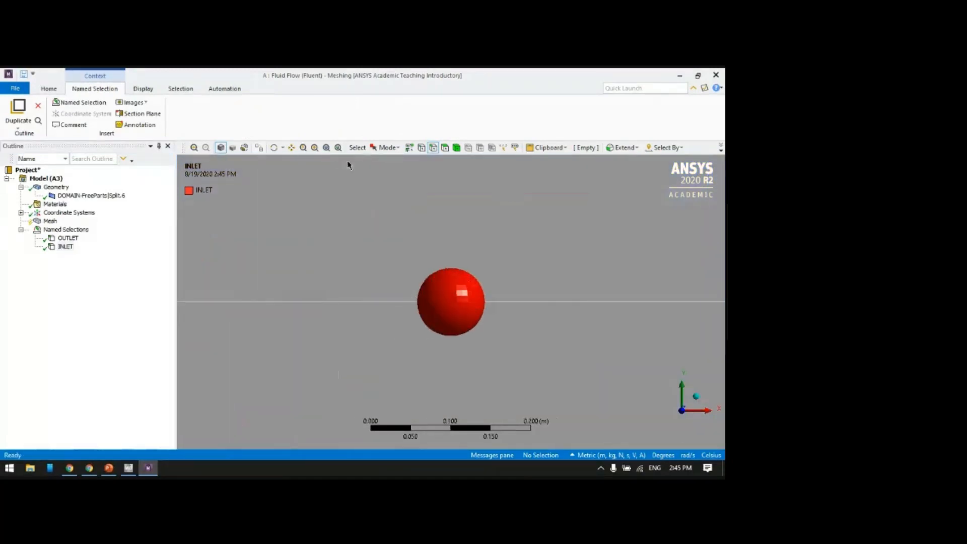
left_click(291, 148)
left_click_drag(296, 253, 525, 238)
scroll(475, 271, "up", 2)
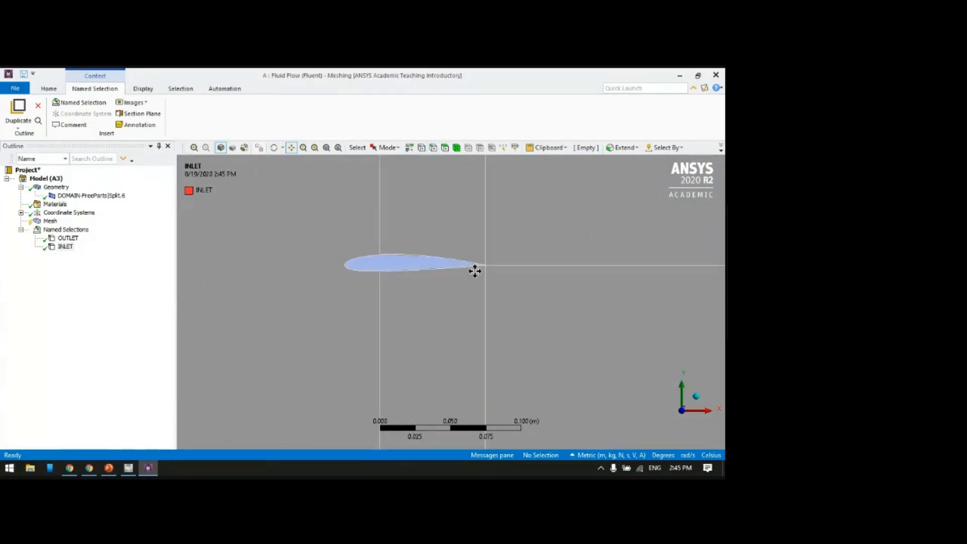
scroll(414, 288, "up", 2)
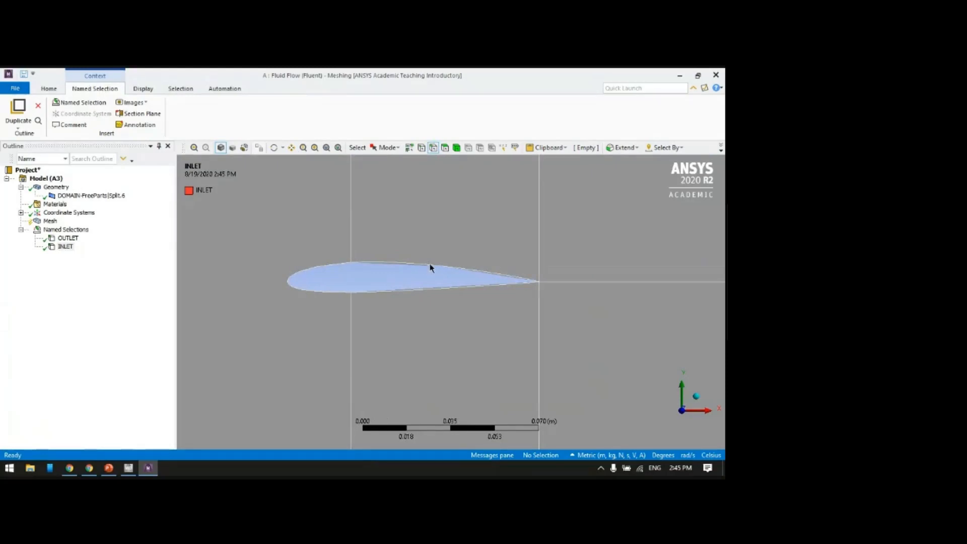
key("ctrl")
left_click(65, 229)
scroll(403, 267, "down", 15)
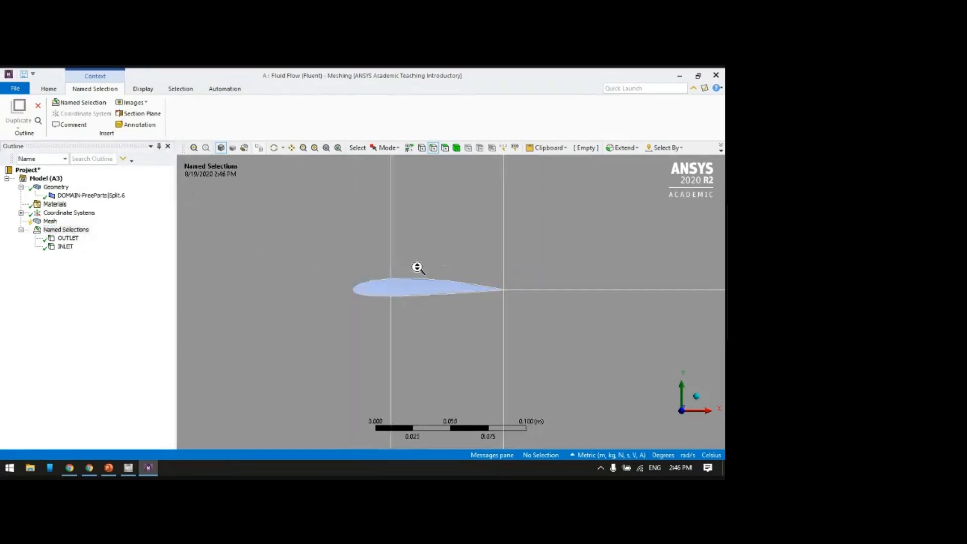
scroll(426, 290, "down", 1)
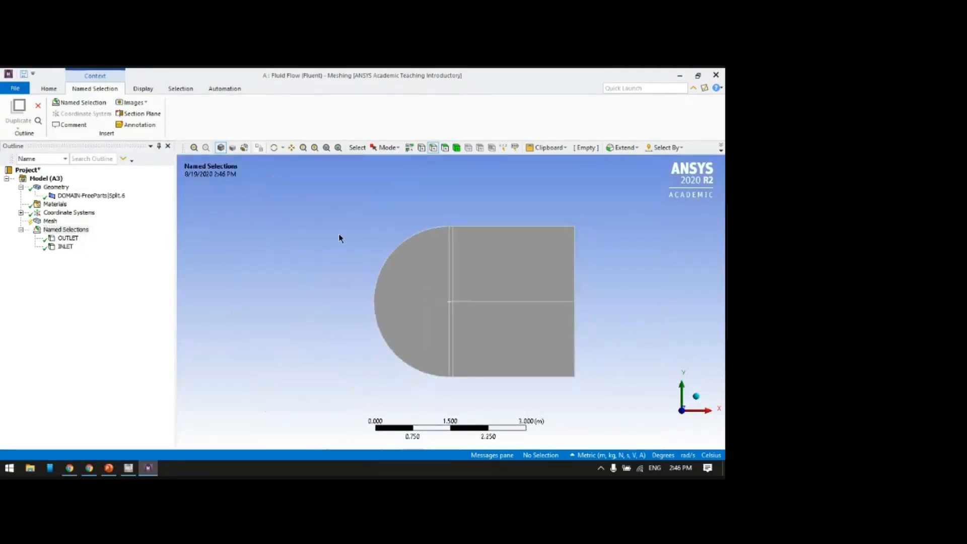
- Try to pick the airfoil's outline for a named selection using the edge selection filter
scroll(445, 315, "up", 5)
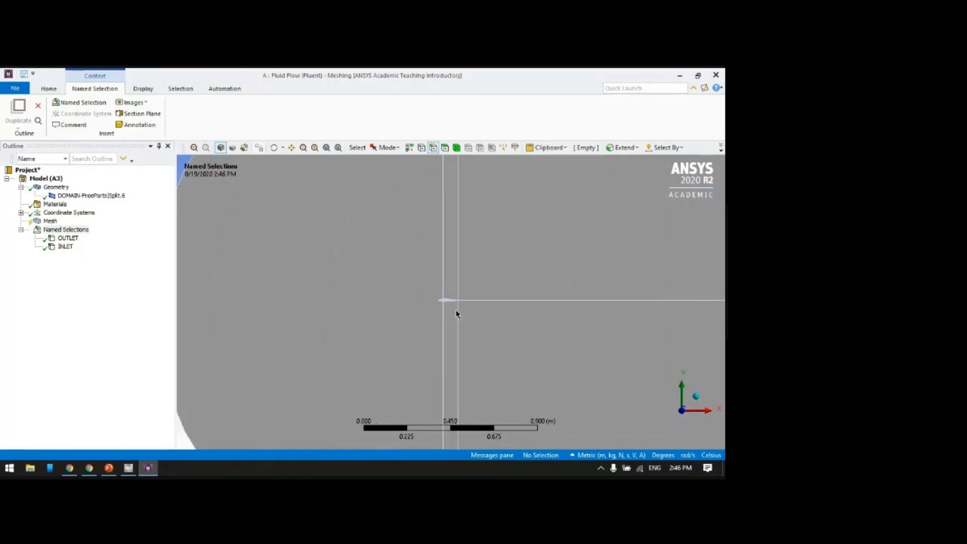
scroll(453, 236, "up", 10)
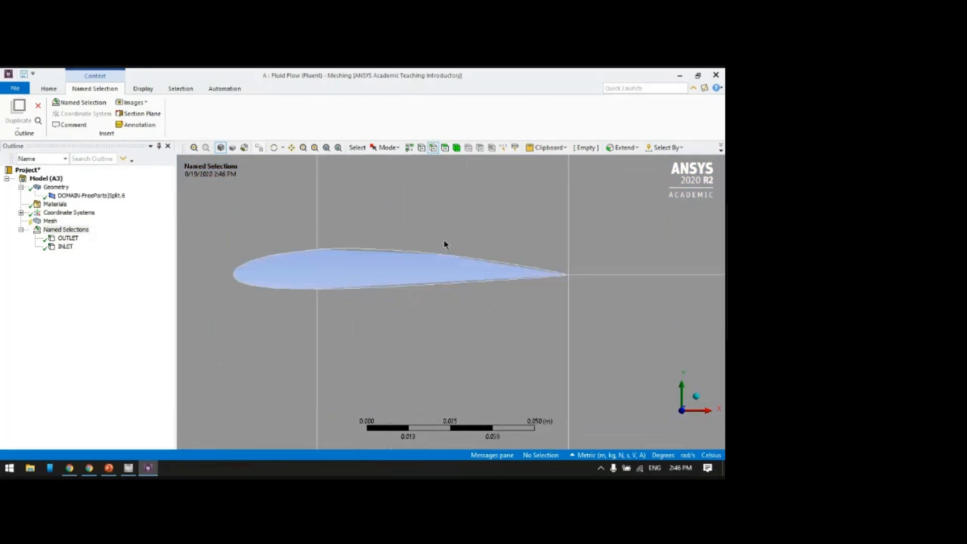
right_click(409, 270)
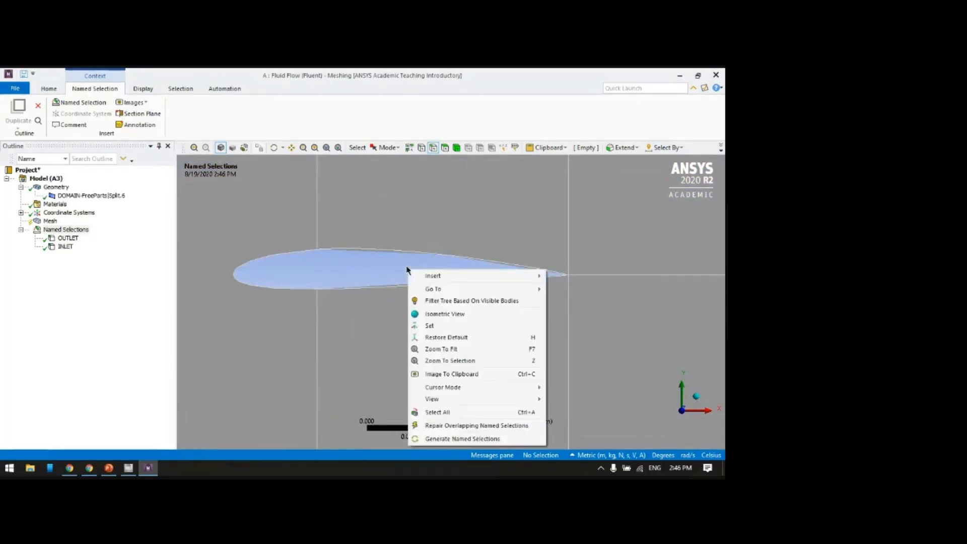
left_click(373, 262)
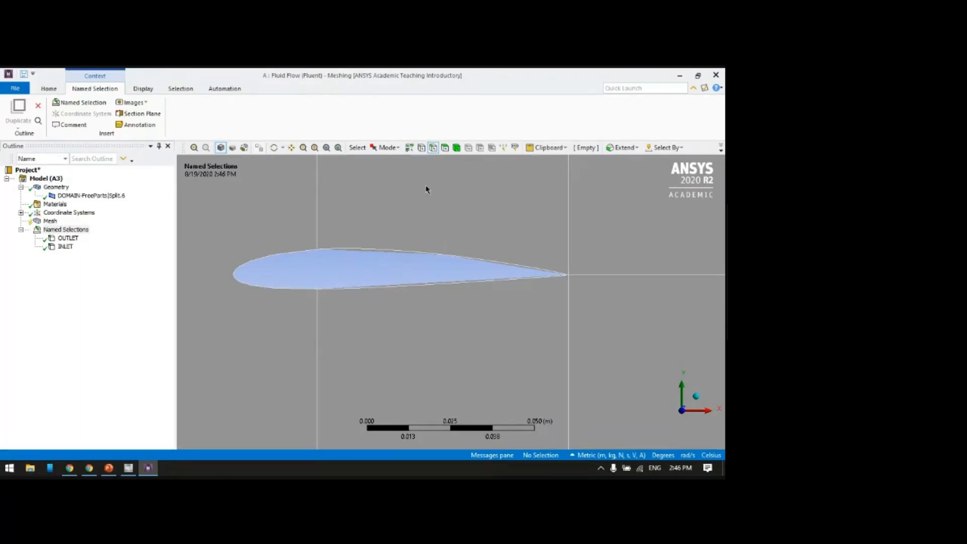
left_click(433, 147)
scroll(387, 275, "down", 10)
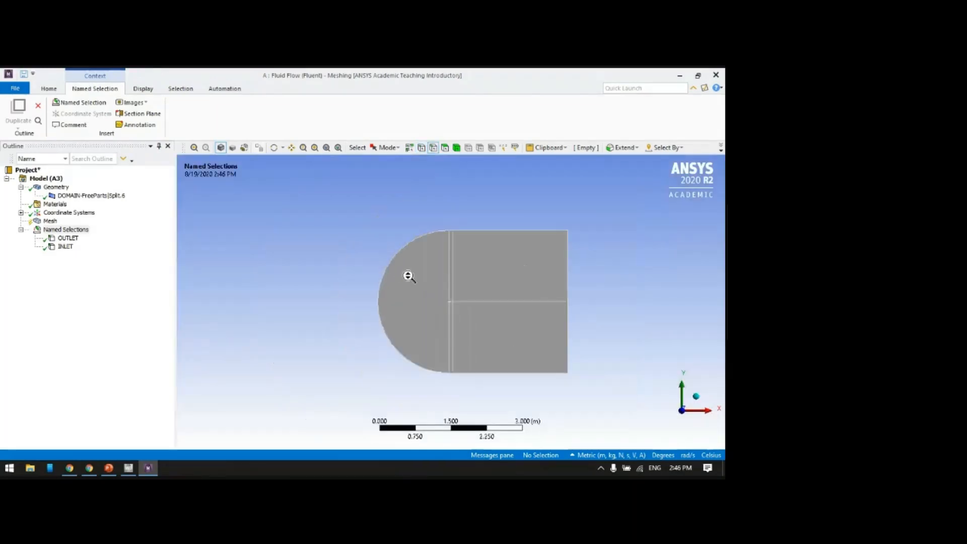
scroll(407, 275, "down", 3)
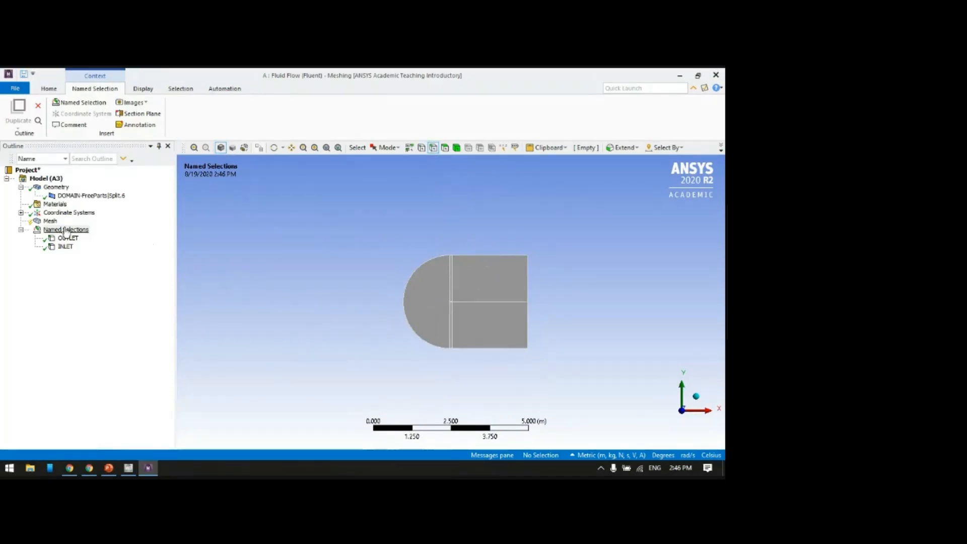
- Generate the mesh of the whole domain with the existing mesh settings
left_click(50, 220)
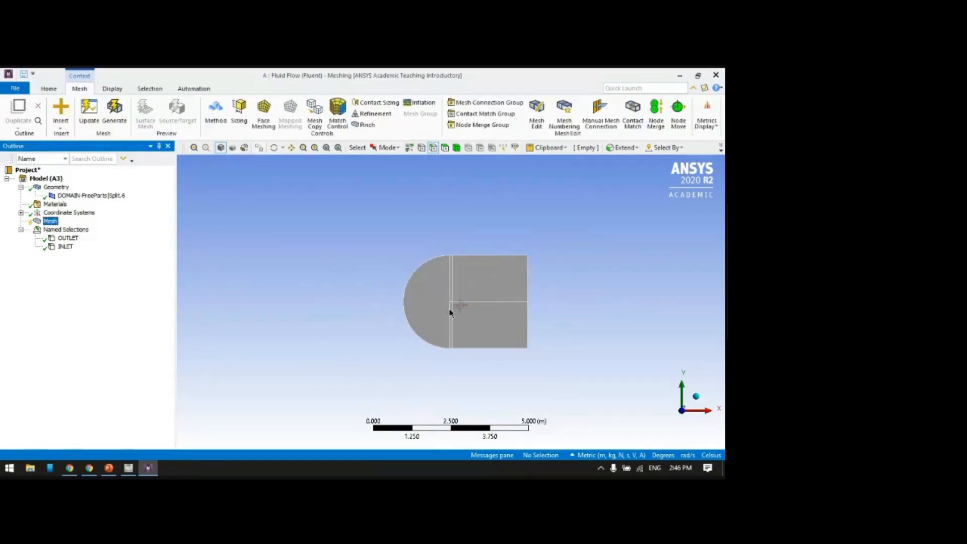
scroll(448, 302, "up", 5)
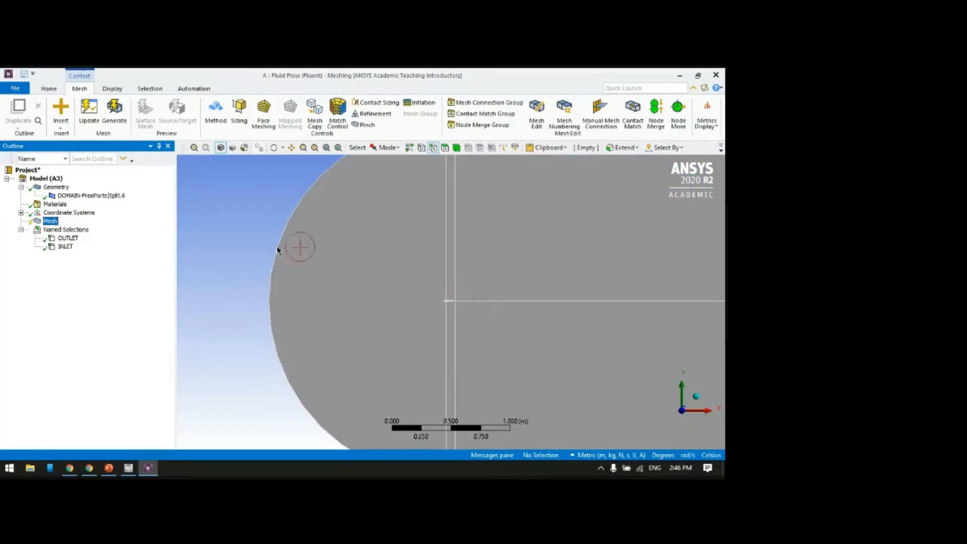
scroll(272, 220, "down", 3)
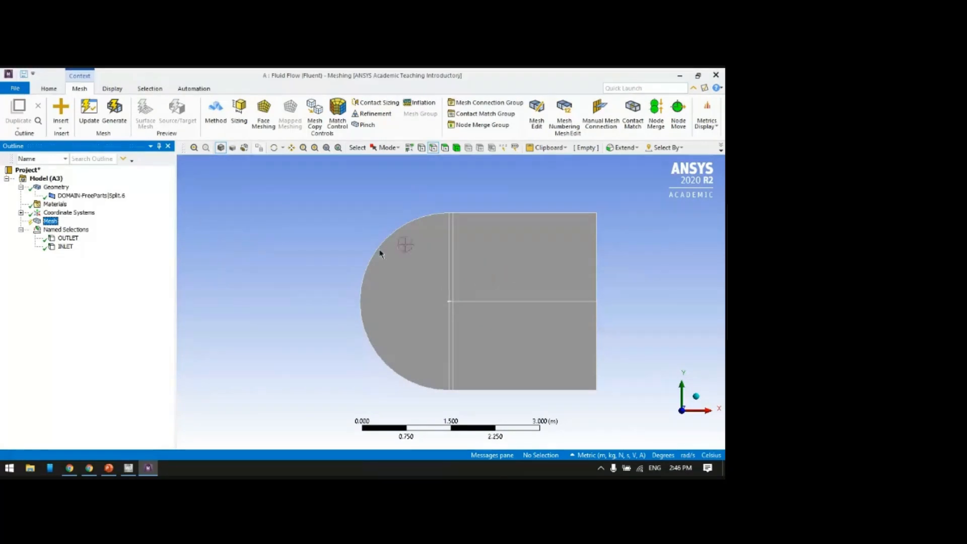
left_click(116, 113)
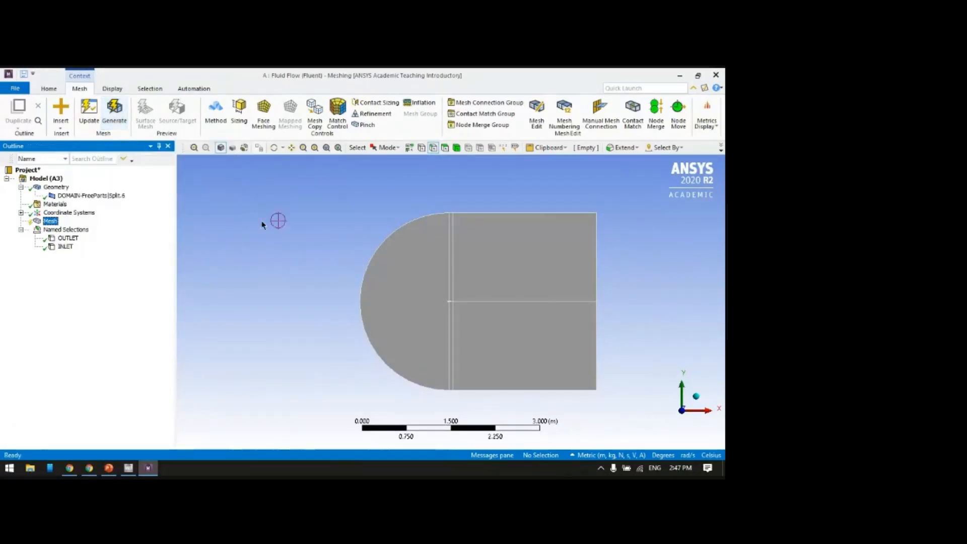
left_click(114, 114)
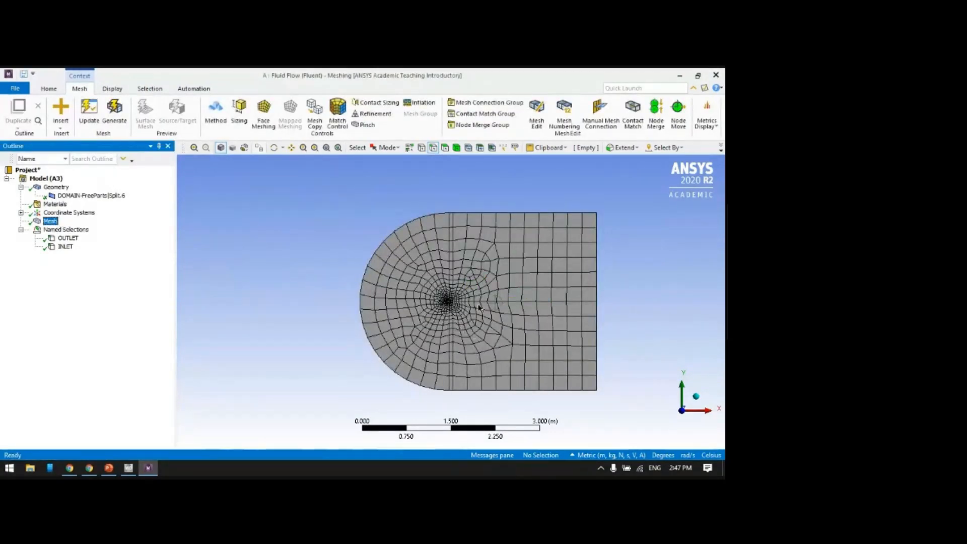
- Examine the generated mesh across the domain and around the airfoil surface
scroll(507, 310, "up", 2)
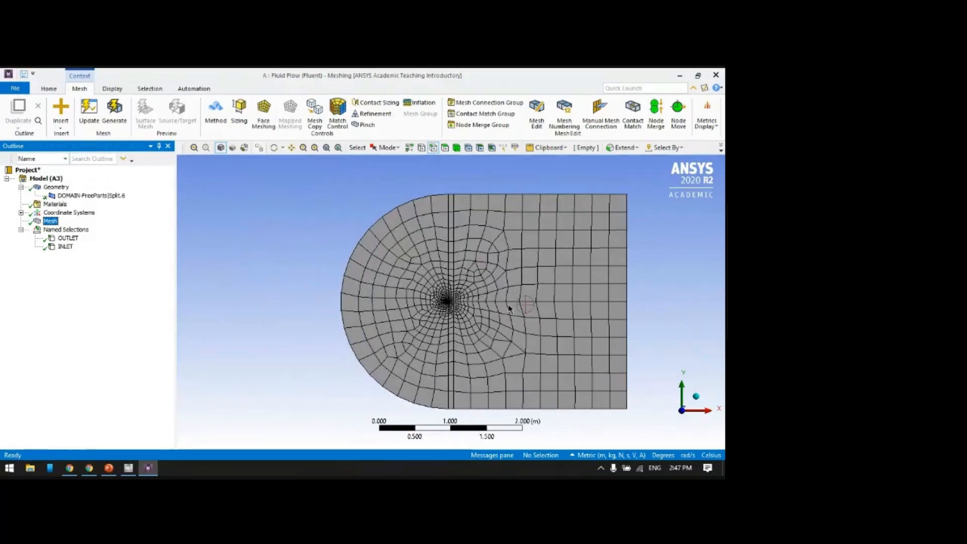
scroll(509, 309, "up", 2)
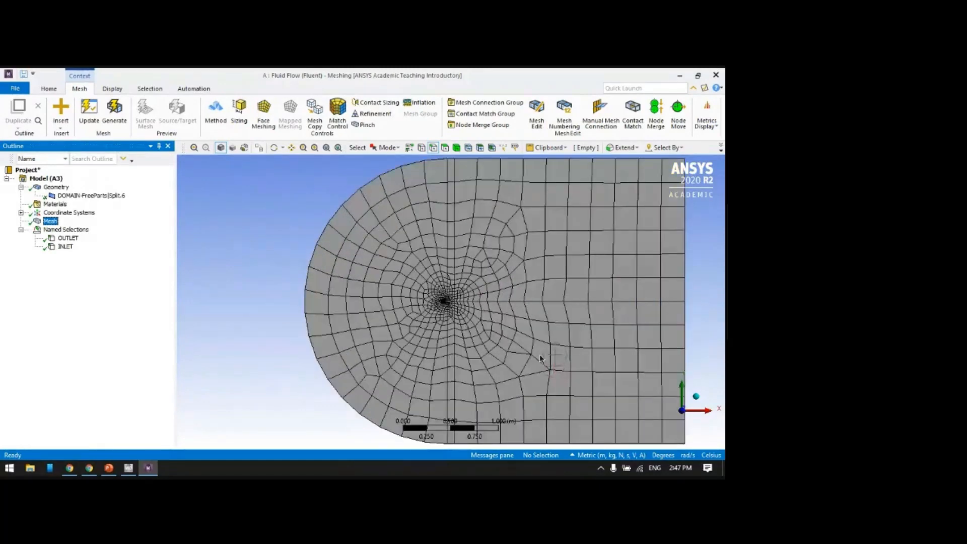
scroll(468, 301, "up", 6)
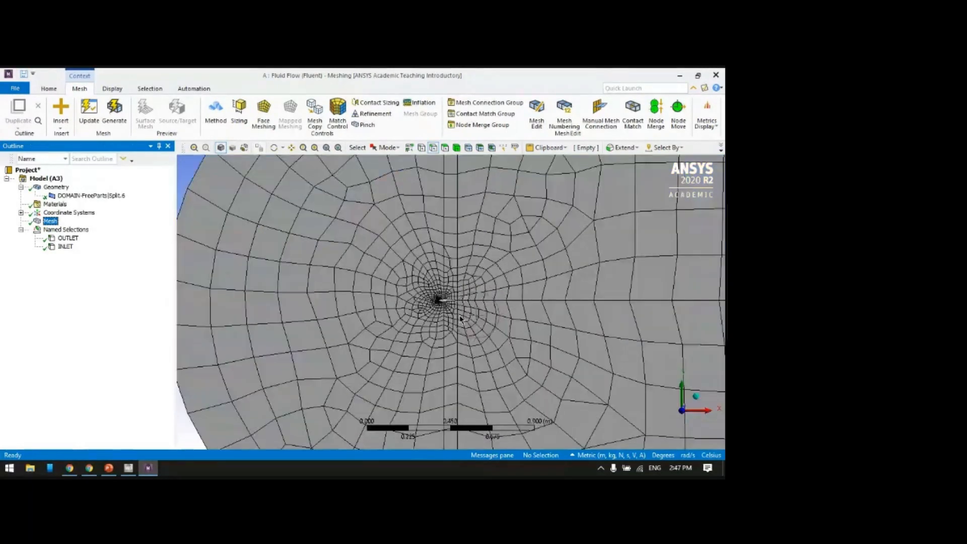
scroll(463, 297, "up", 3)
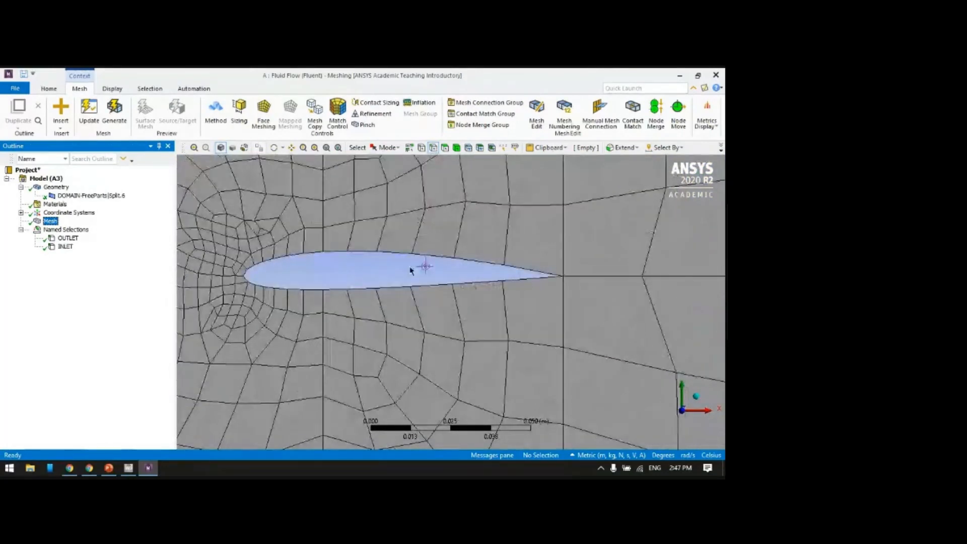
- Try to select the airfoil's upper edge on the meshed model for a named selection
left_click(416, 258)
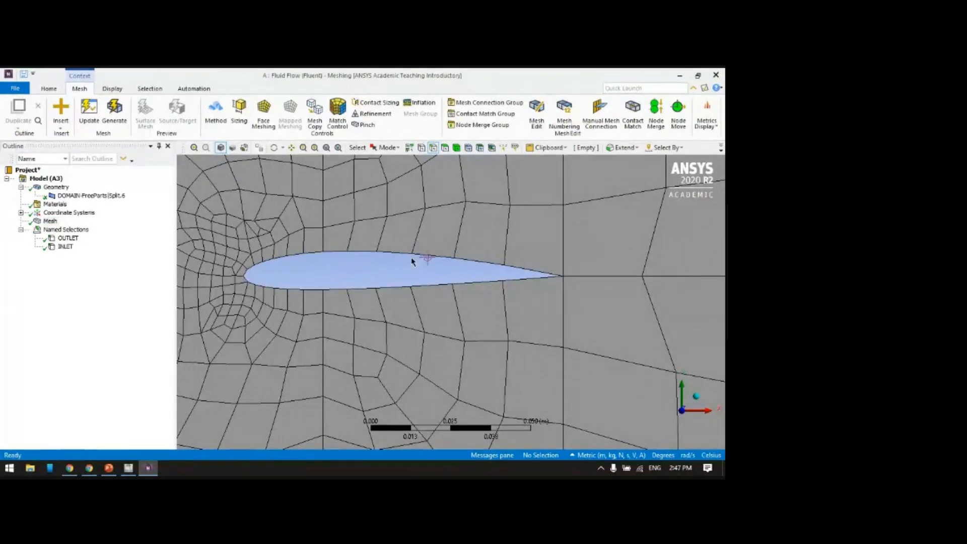
left_click(66, 247)
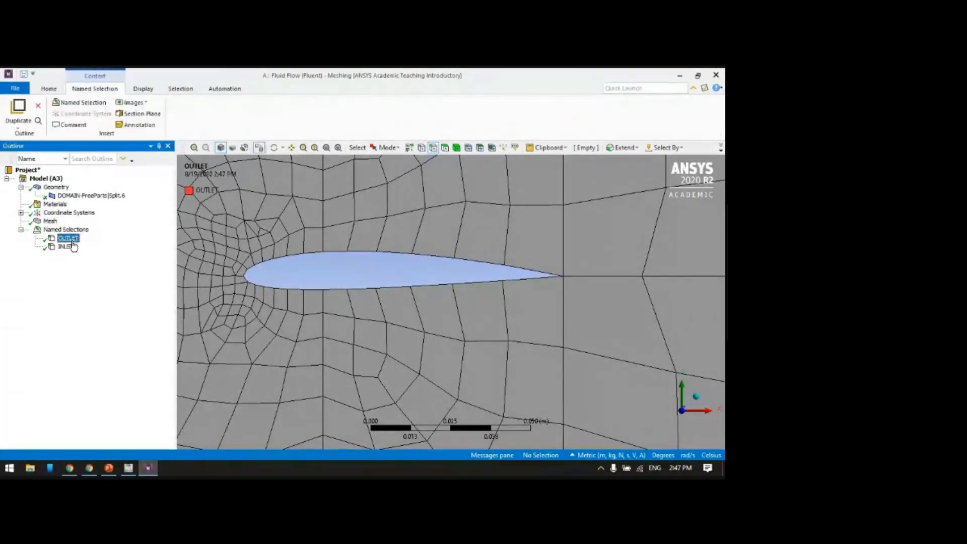
left_click(73, 230)
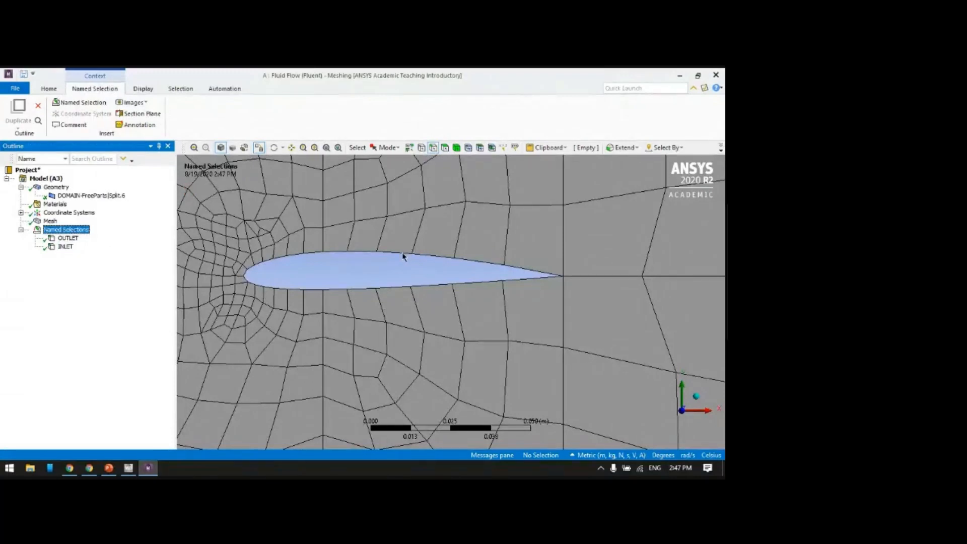
left_click(402, 262)
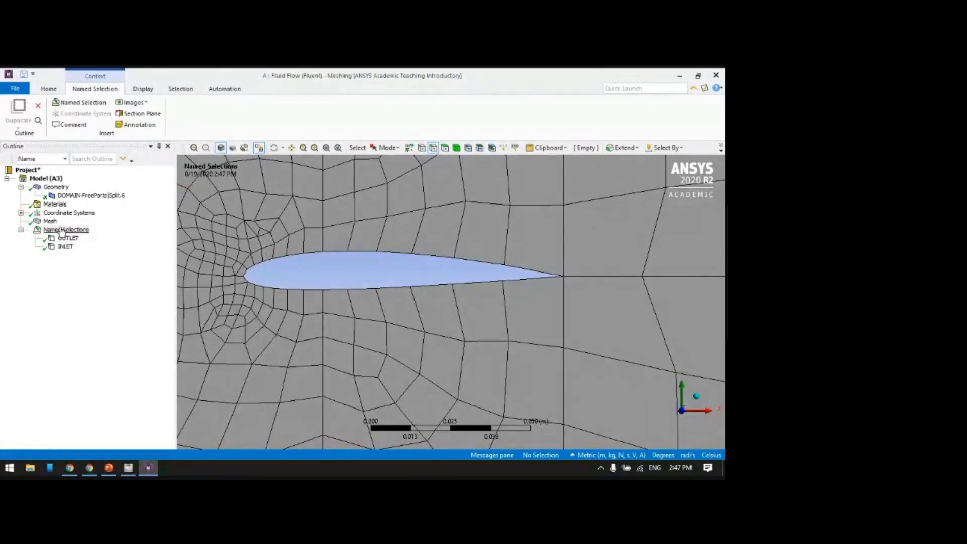
- Try the face and body selection filters on the meshed airfoil, and return to the edge selection filter
left_click(50, 220)
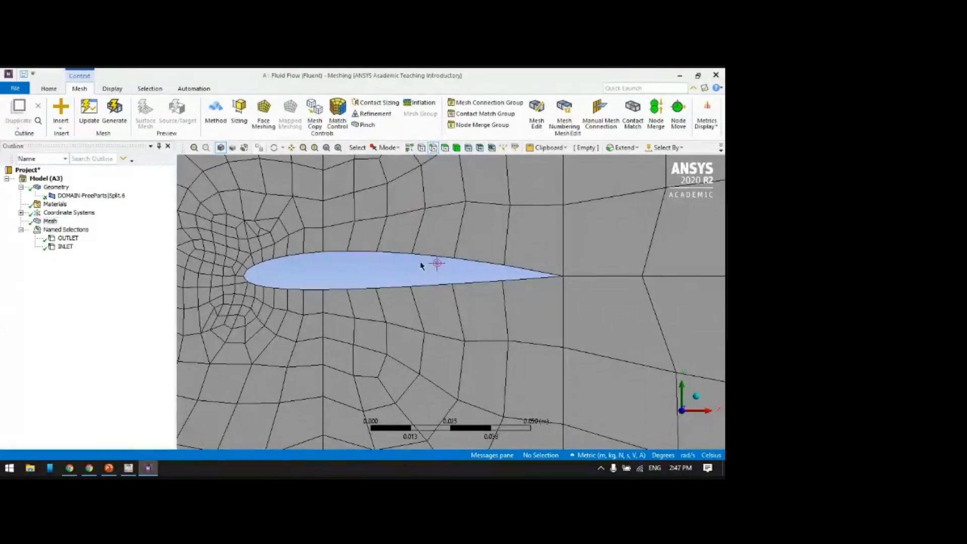
scroll(420, 262, "down", 5)
scroll(421, 261, "down", 10)
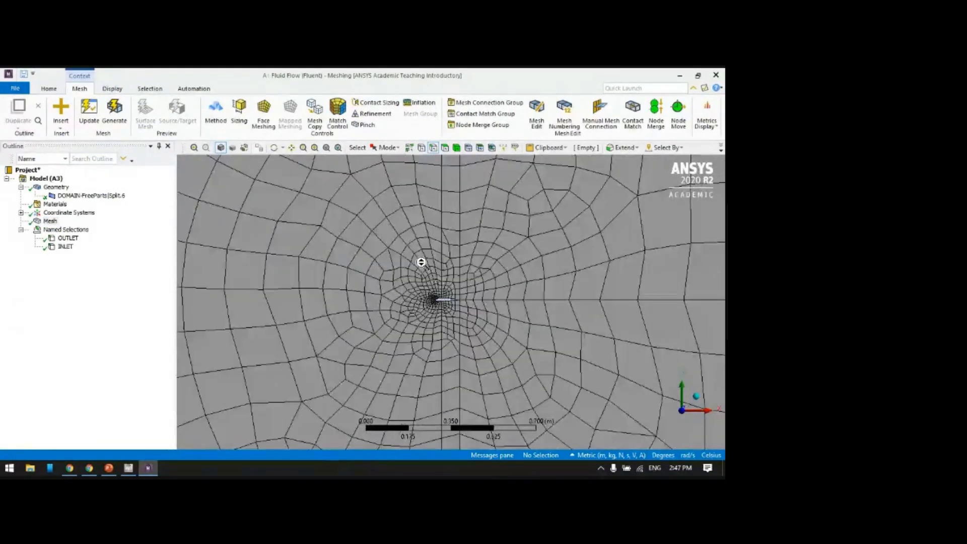
scroll(421, 261, "up", 1)
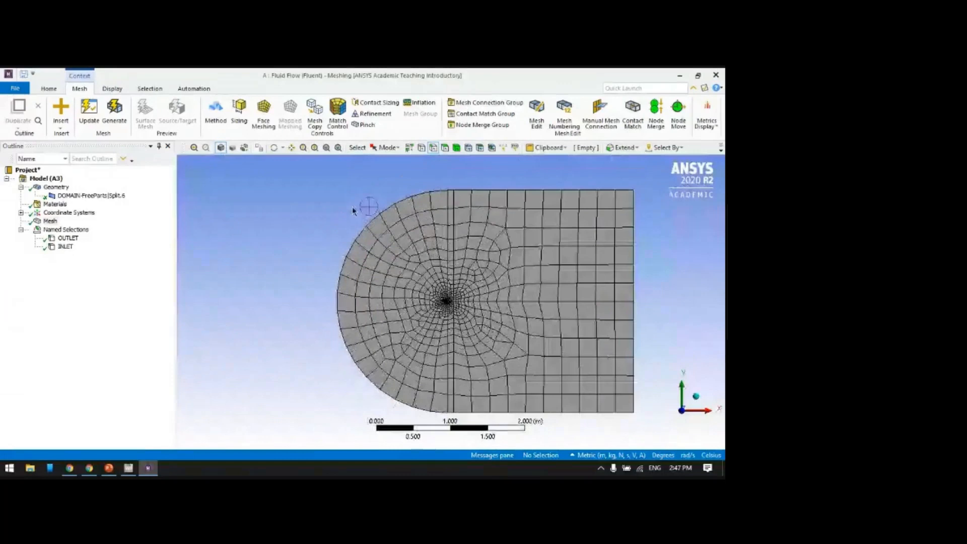
left_click(397, 148)
left_click(402, 160)
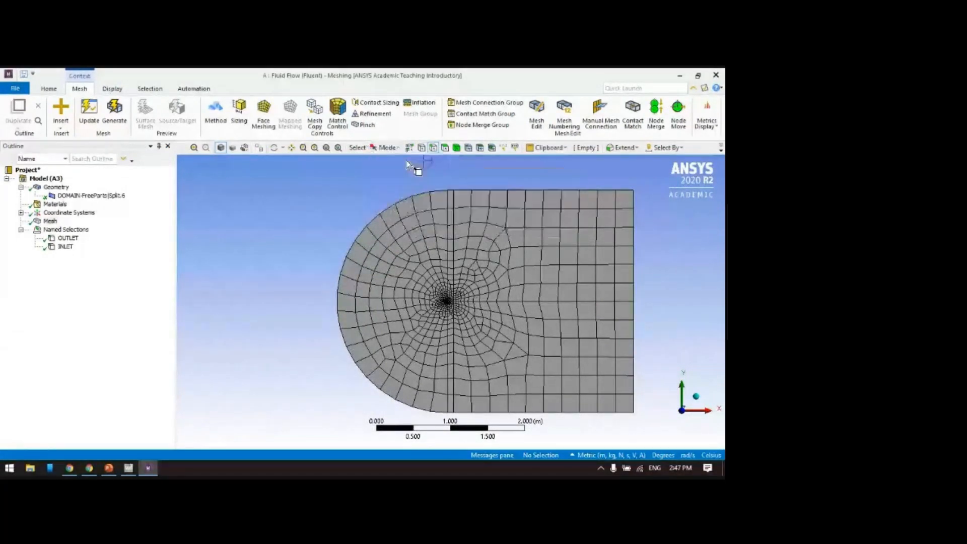
scroll(406, 269, "up", 2)
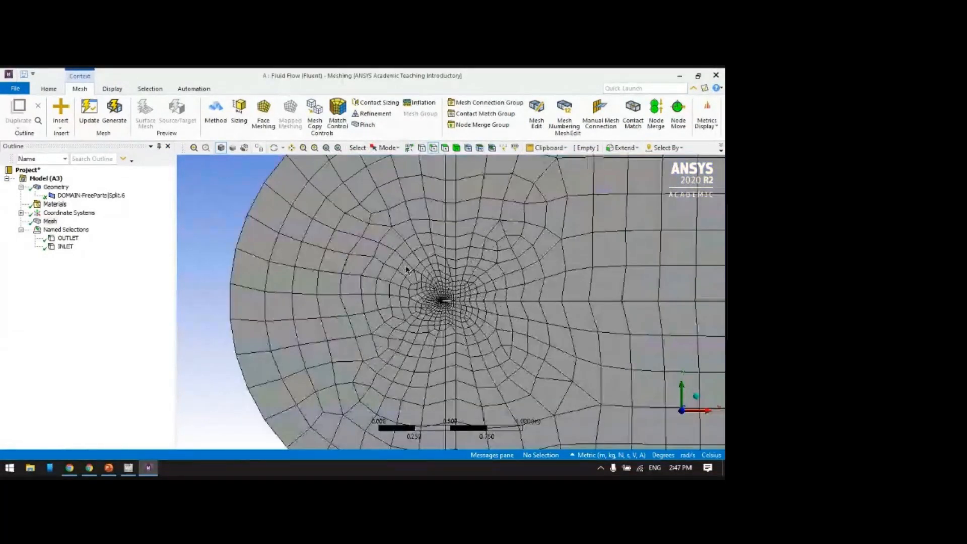
scroll(407, 269, "up", 10)
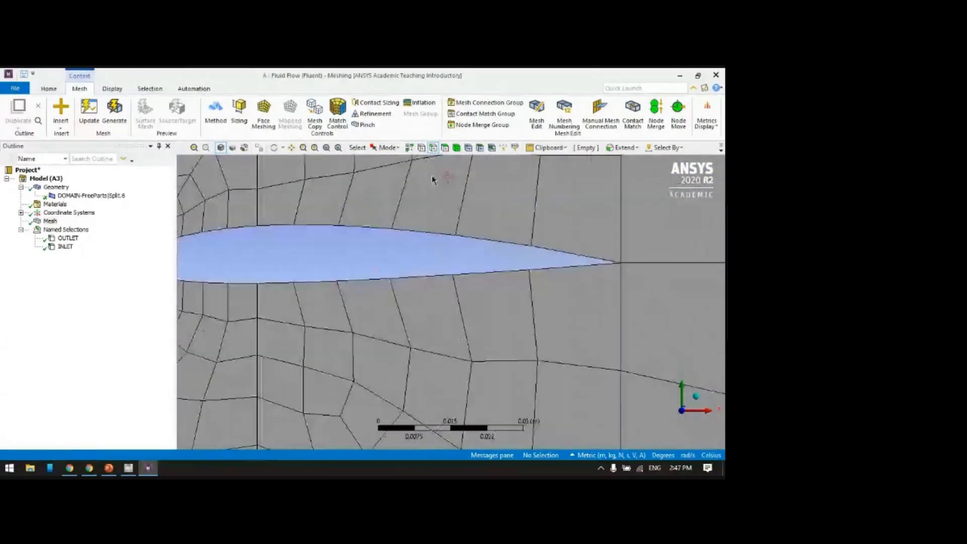
left_click(445, 147)
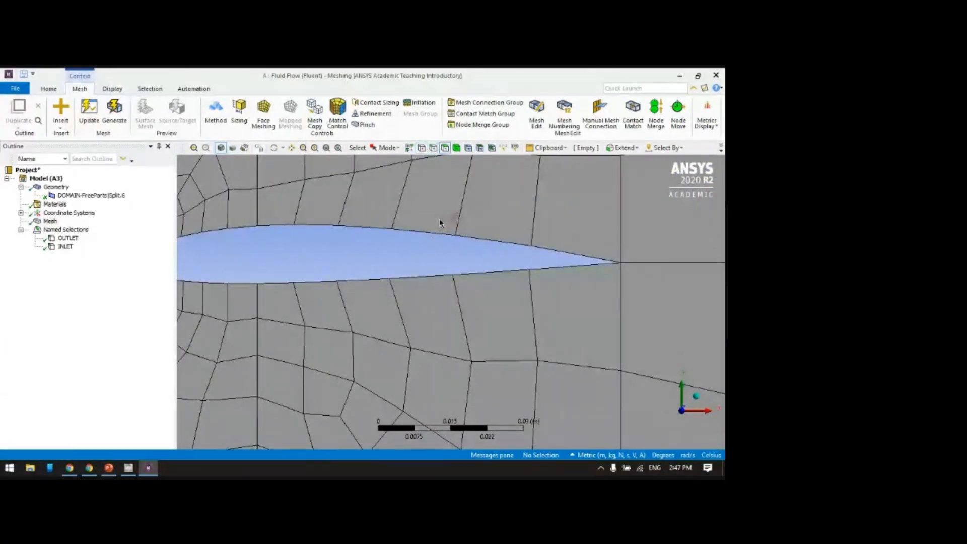
left_click(457, 148)
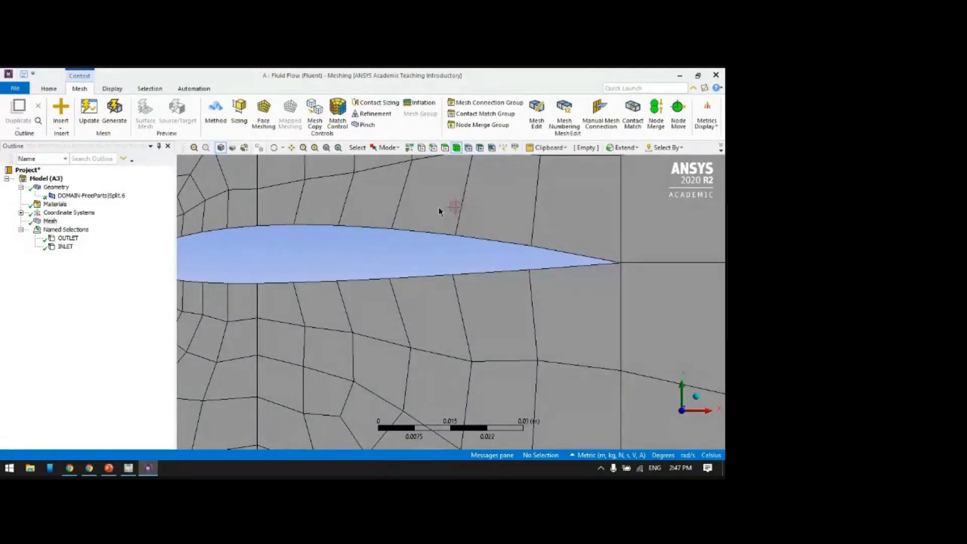
scroll(439, 206, "down", 3)
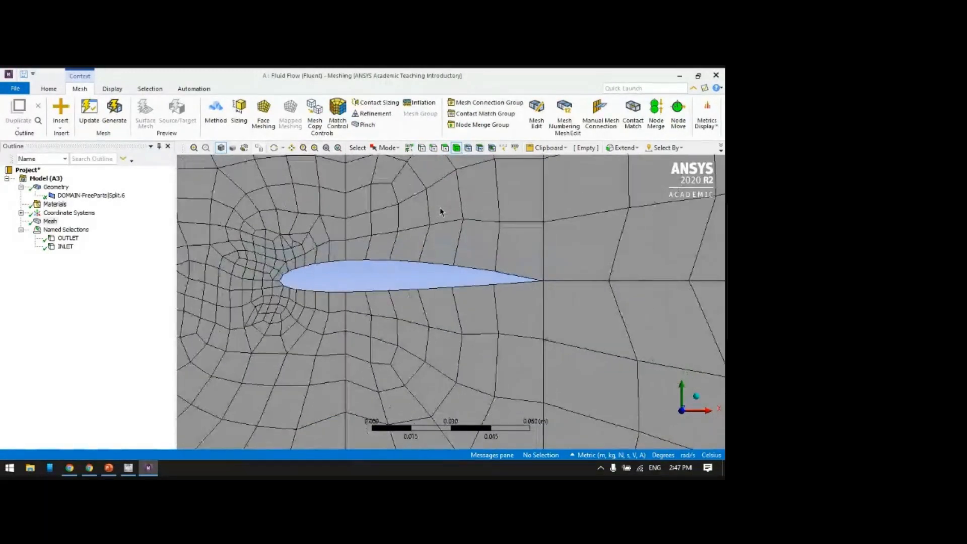
scroll(440, 207, "down", 1)
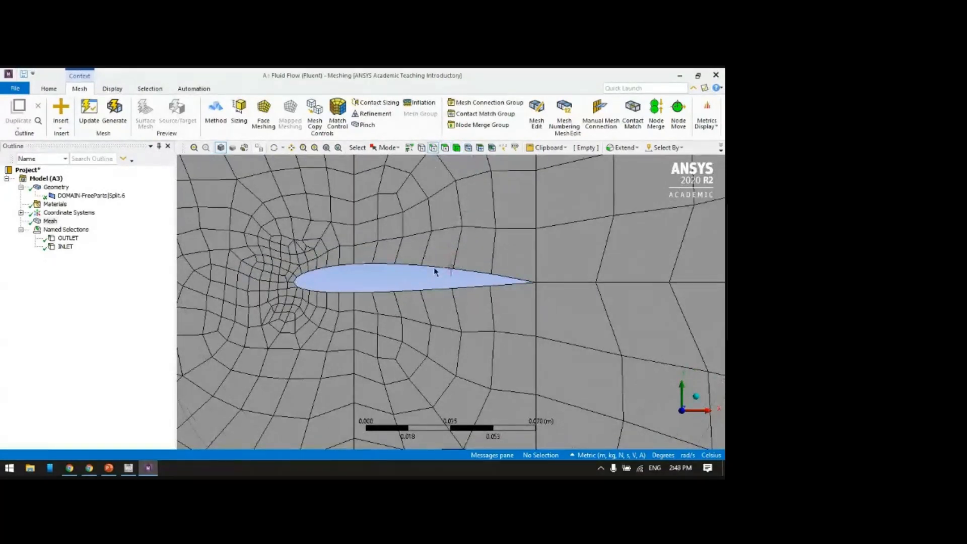
scroll(443, 282, "down", 2)
scroll(443, 282, "down", 9)
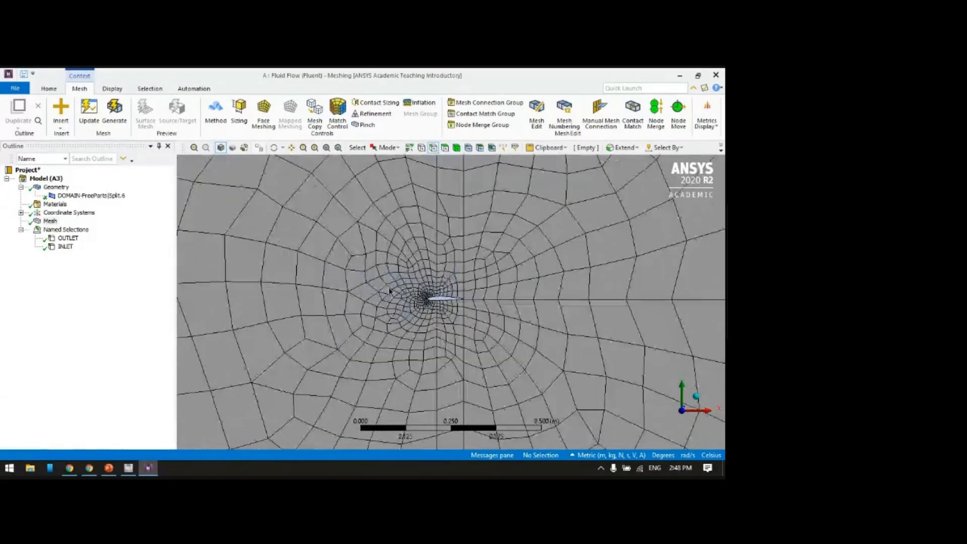
- Switch to PowerPoint and close the SUBSONIC FLOW OVER AN AIRFOIL presentation without saving its changes
left_click(109, 467)
left_click(707, 79)
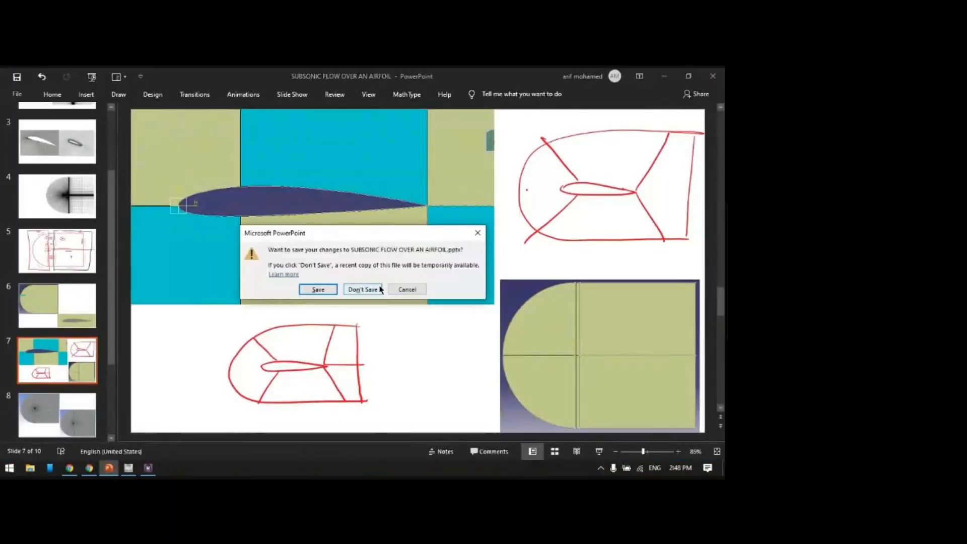
left_click(363, 289)
- Create a named selection called Airfoil from the four edges that form the airfoil's full outline
scroll(399, 270, "up", 3)
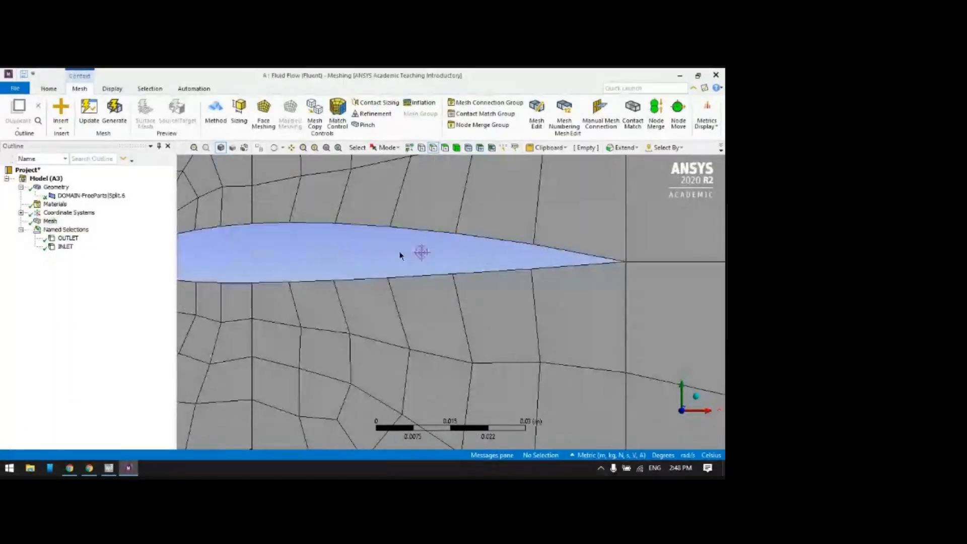
scroll(399, 255, "down", 2)
middle_click_drag(369, 259, 396, 260)
left_click(292, 148)
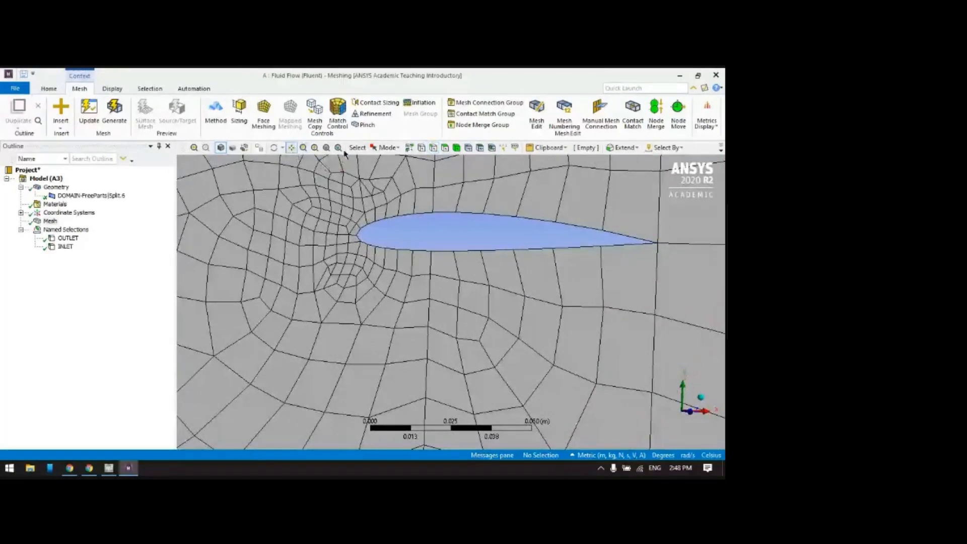
left_click(337, 148)
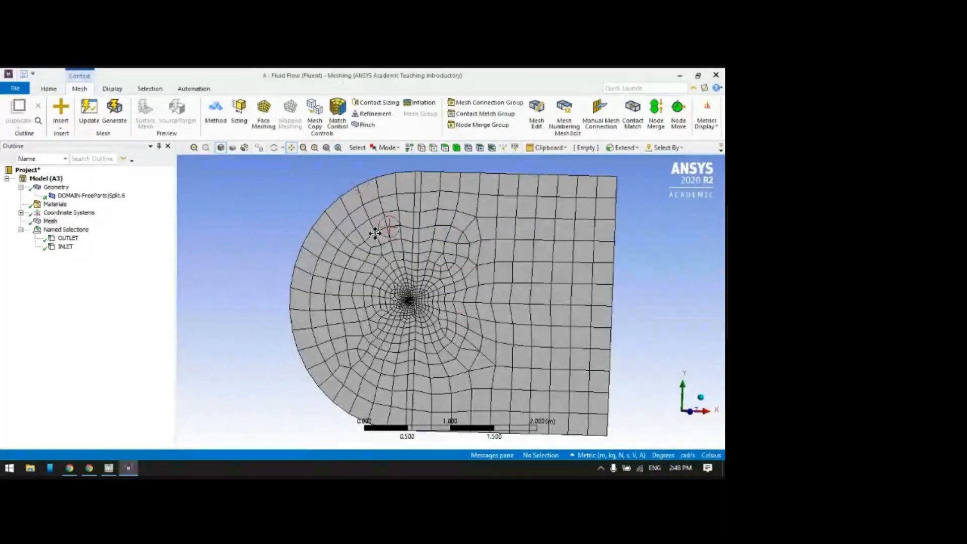
scroll(375, 234, "up", 5)
left_click(433, 148)
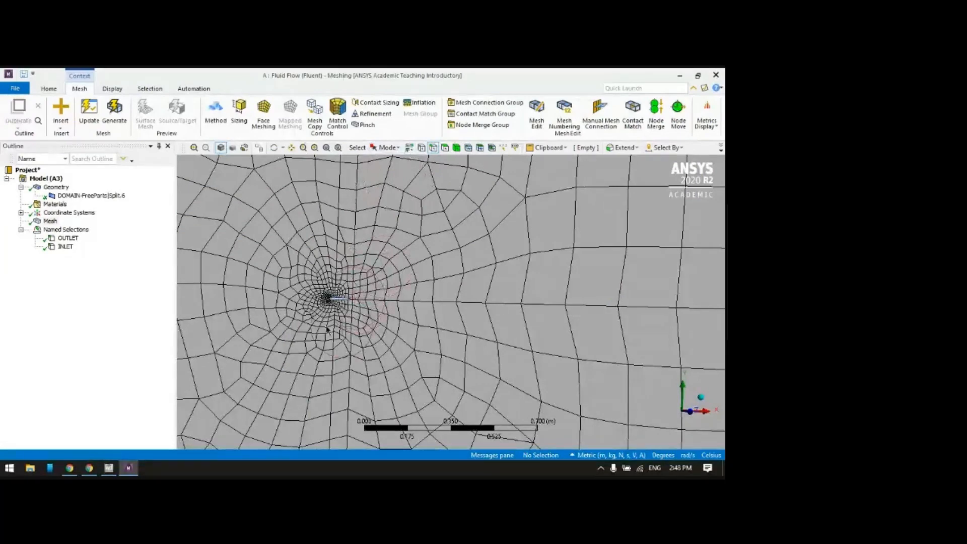
scroll(348, 292, "up", 10)
left_click(291, 147)
left_click_drag(299, 189, 594, 204)
left_click_drag(382, 289, 686, 283)
left_click_drag(274, 264, 617, 272)
scroll(616, 272, "up", 1)
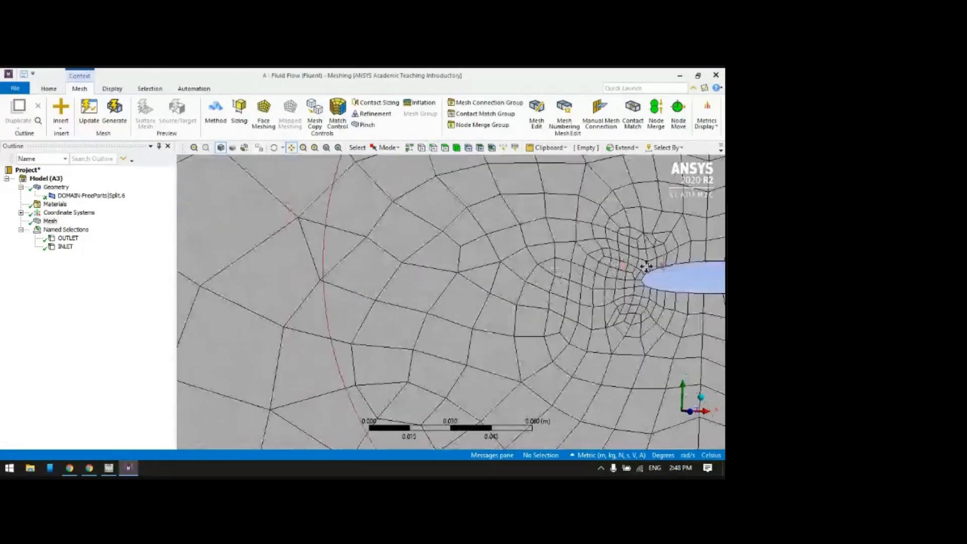
left_click_drag(705, 267, 457, 291)
scroll(520, 284, "up", 2)
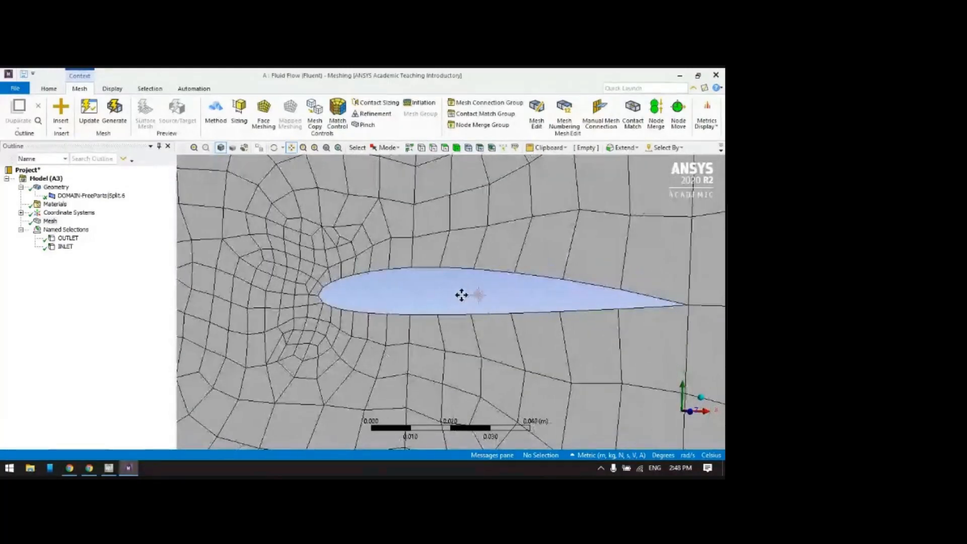
scroll(461, 295, "up", 1)
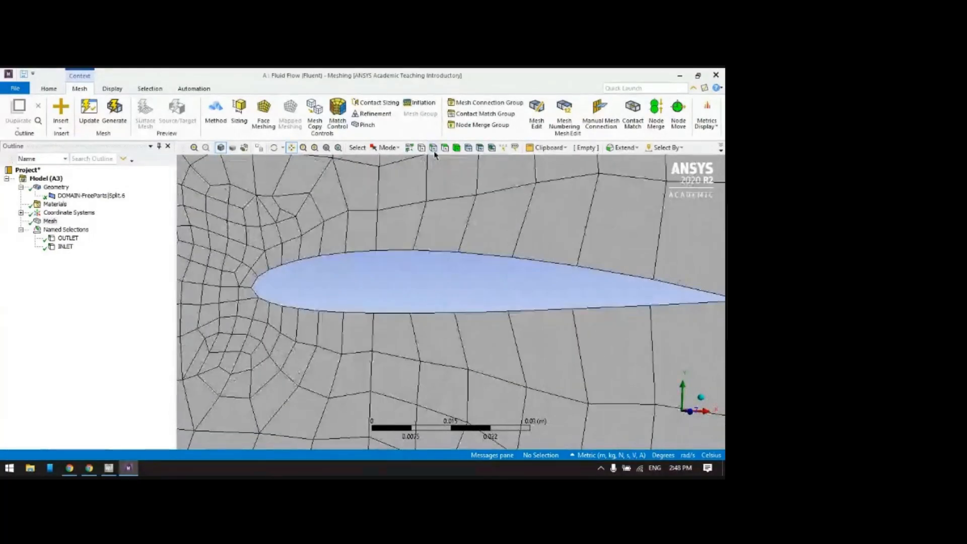
left_click(433, 148)
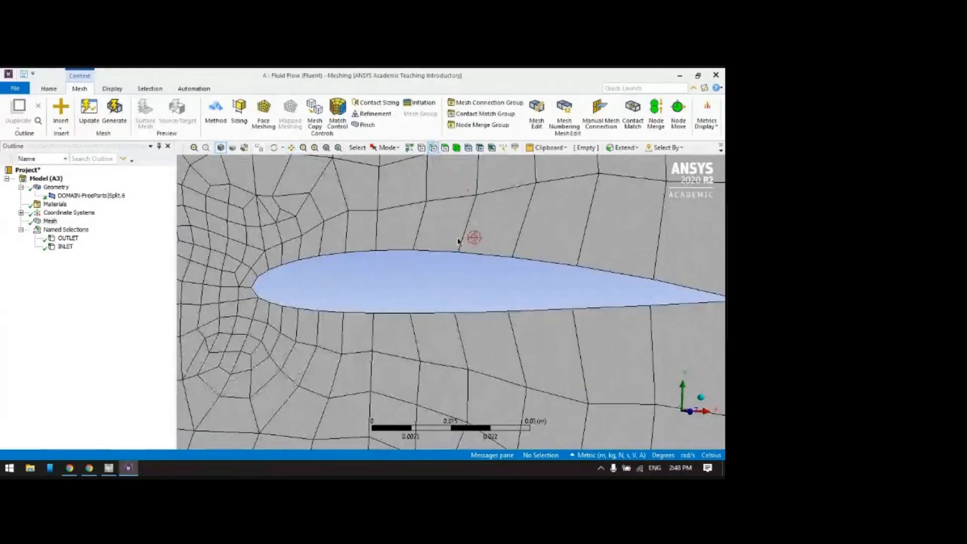
left_click(476, 255)
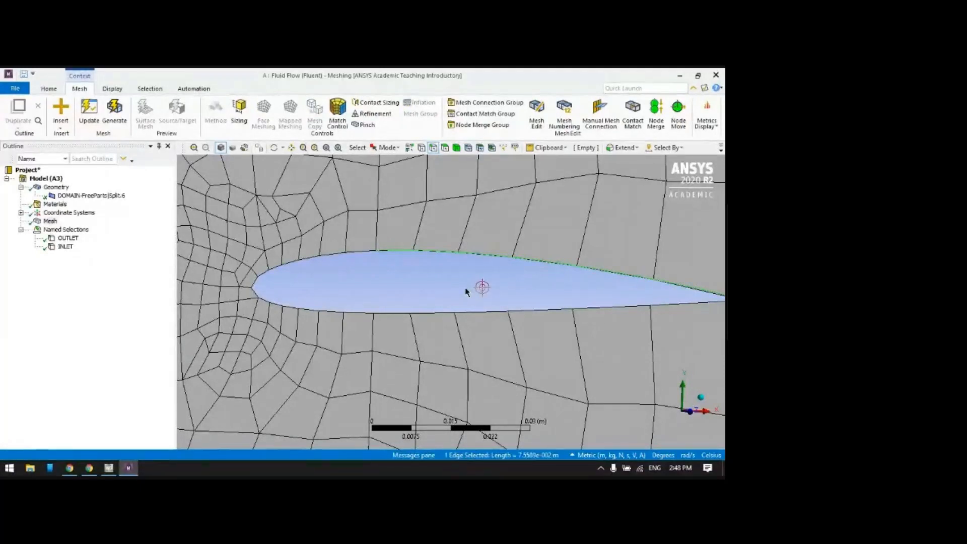
left_click(353, 255, "ctrl")
left_click(351, 313, "ctrl")
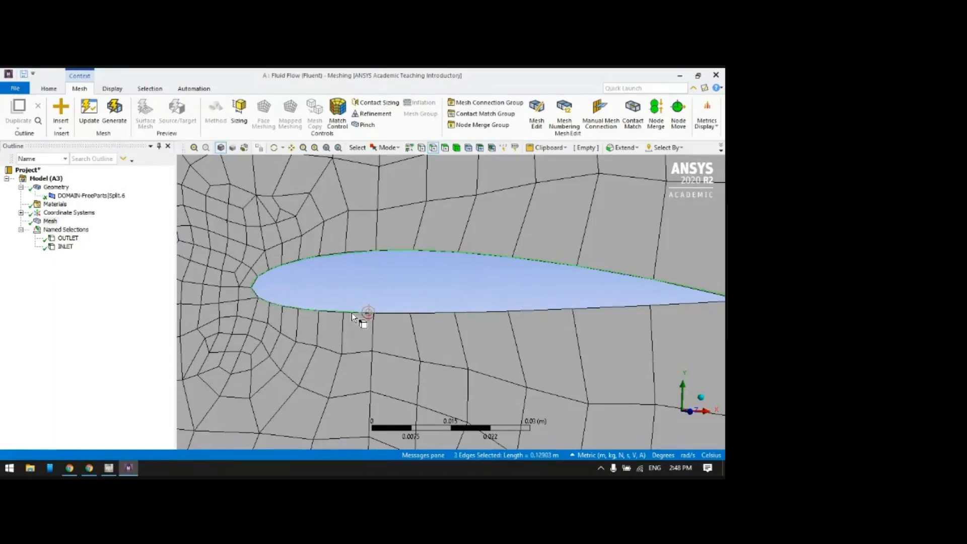
left_click(504, 312, "ctrl")
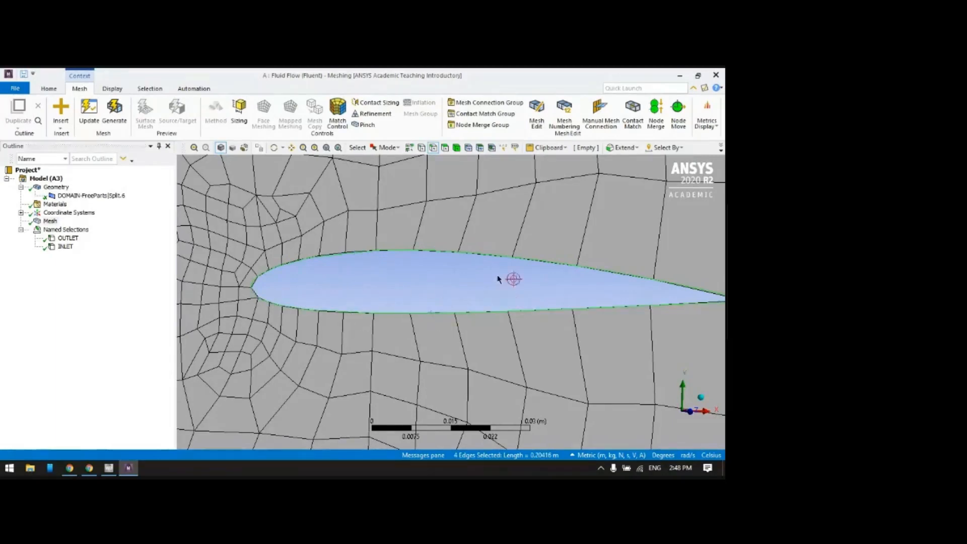
right_click(496, 257)
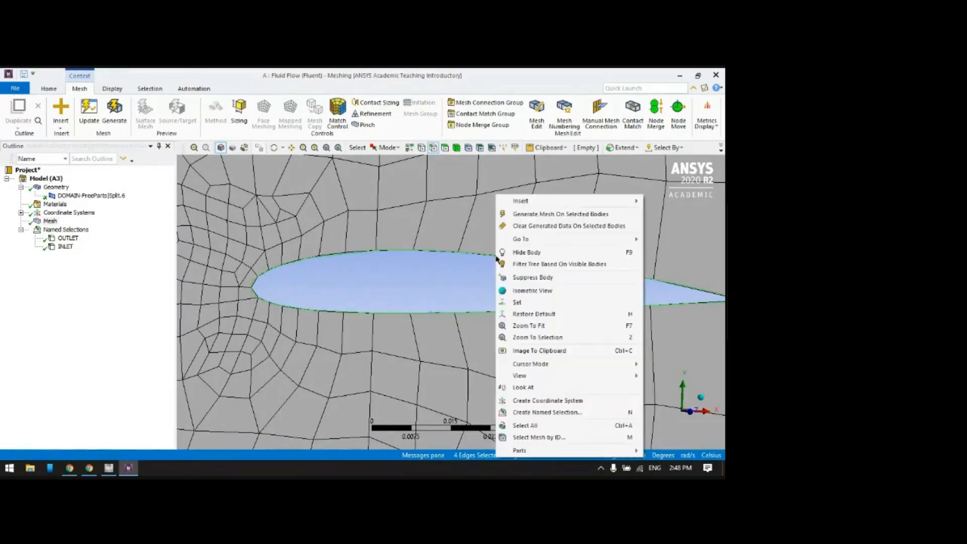
left_click(564, 413)
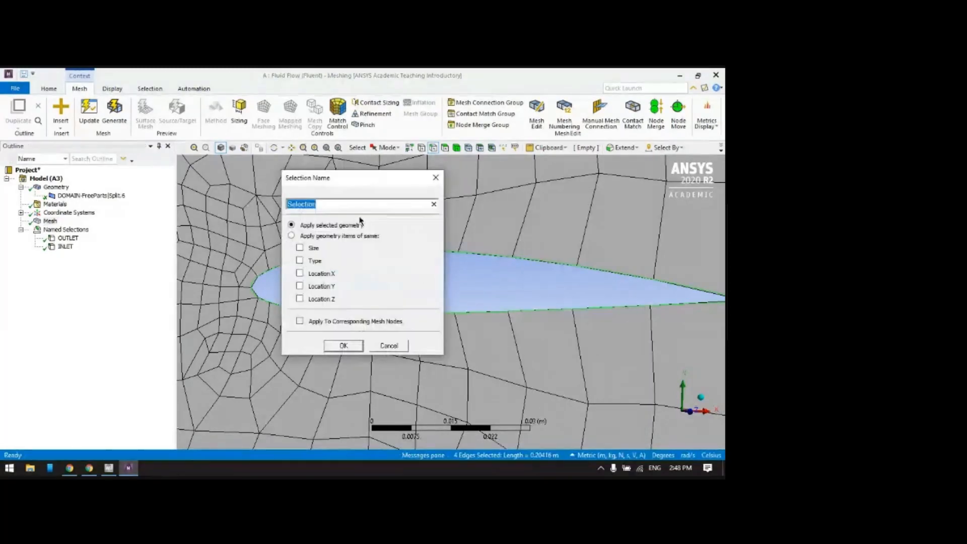
type("Airfoil")
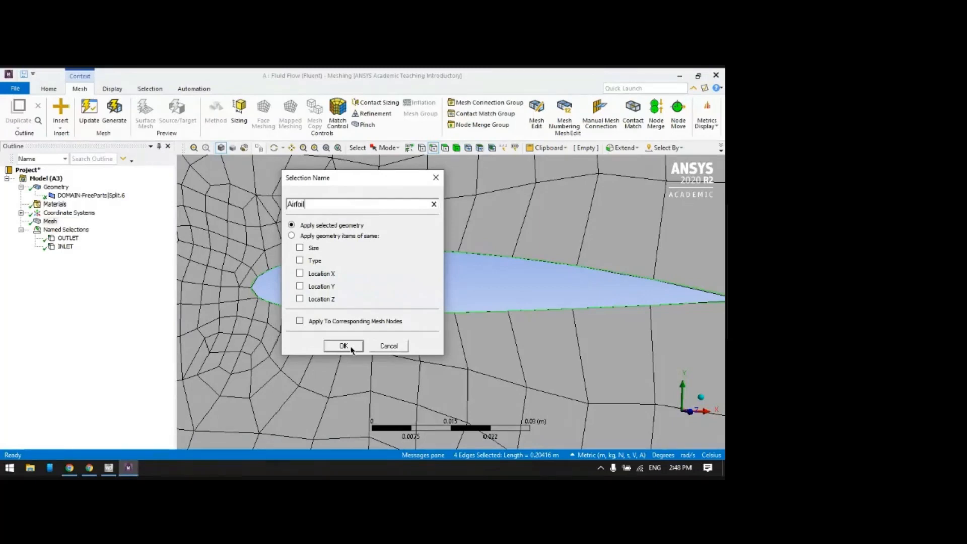
left_click(343, 345)
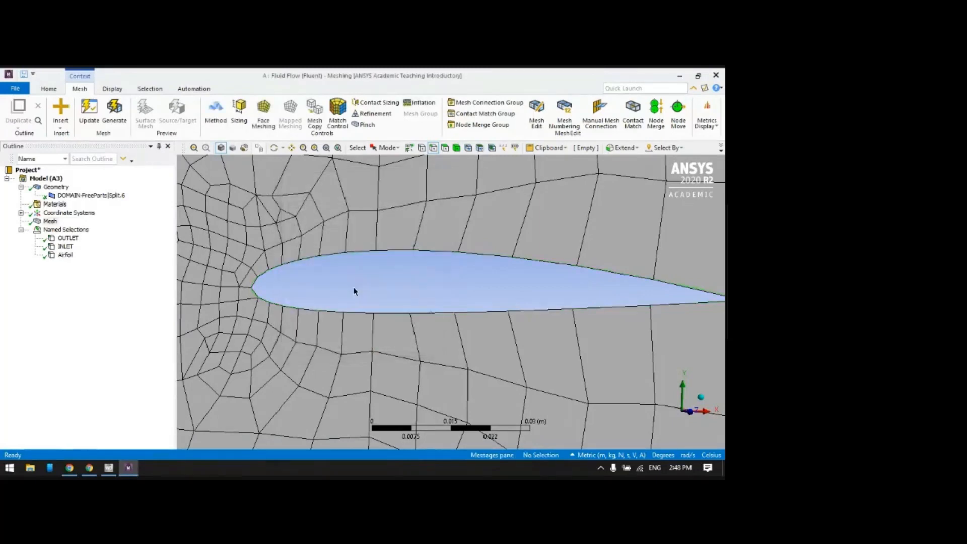
- Review which edges the Airfoil and INLET named selections cover on the meshed domain
left_click(53, 253)
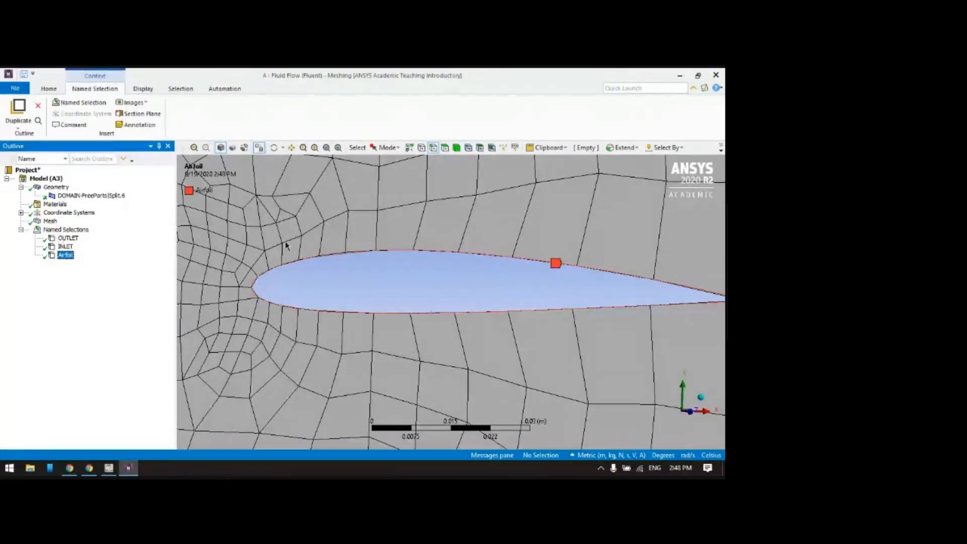
left_click(326, 148)
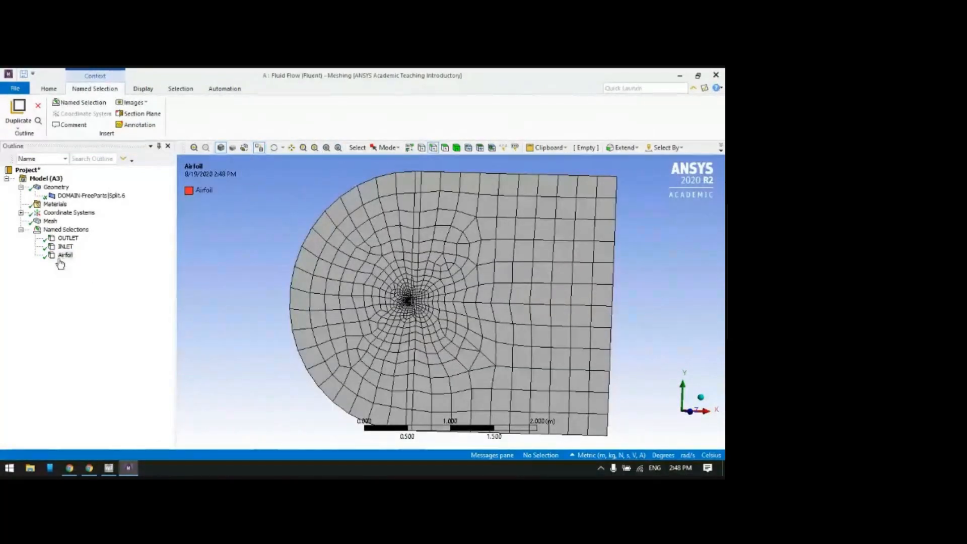
left_click(65, 247)
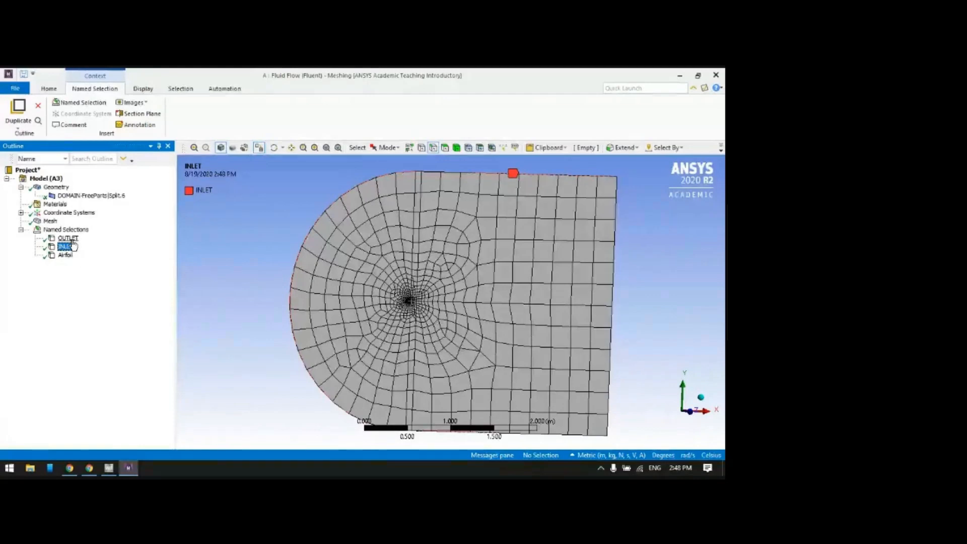
left_click(50, 221)
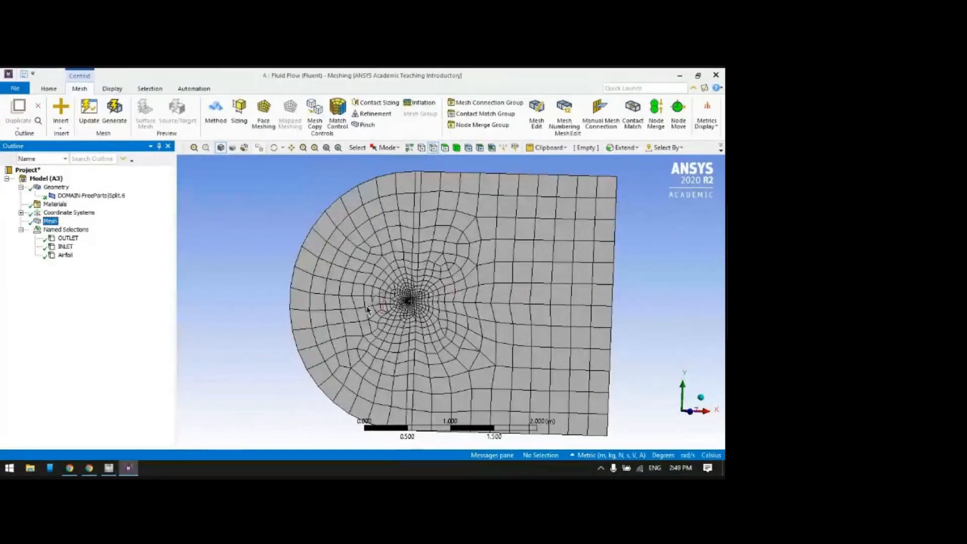
left_click(261, 246)
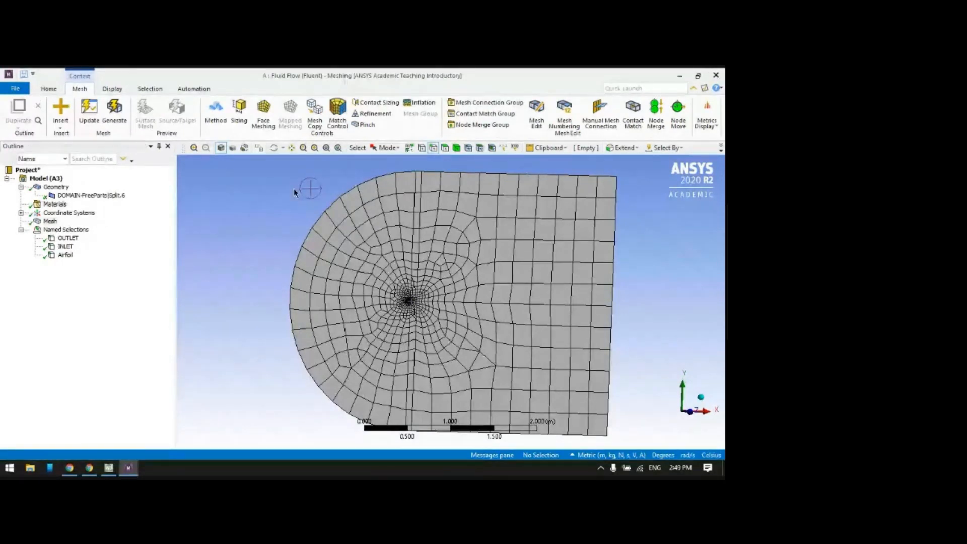
left_click(283, 148)
left_click(282, 149)
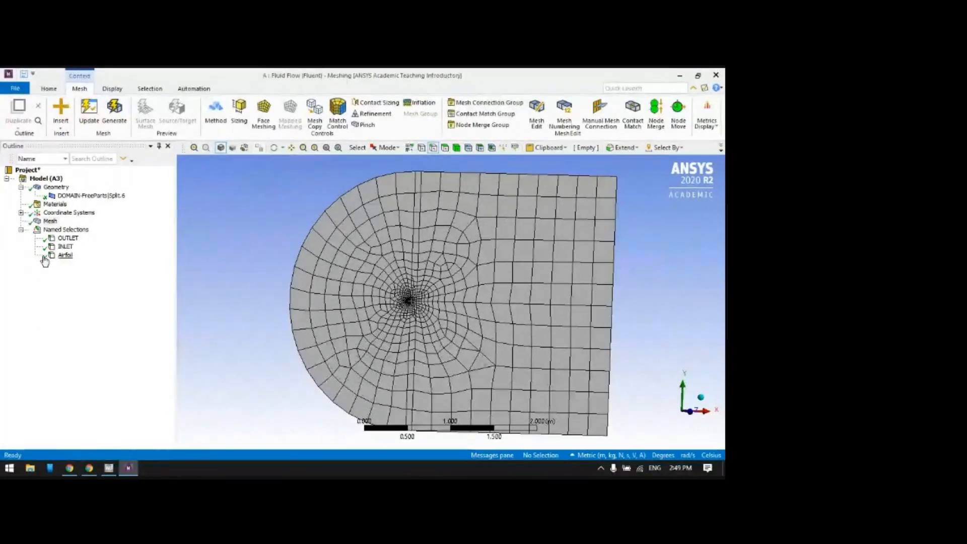
- Insert a Face Meshing control on the mesh and scope it to all five faces of the flow domain
right_click(50, 220)
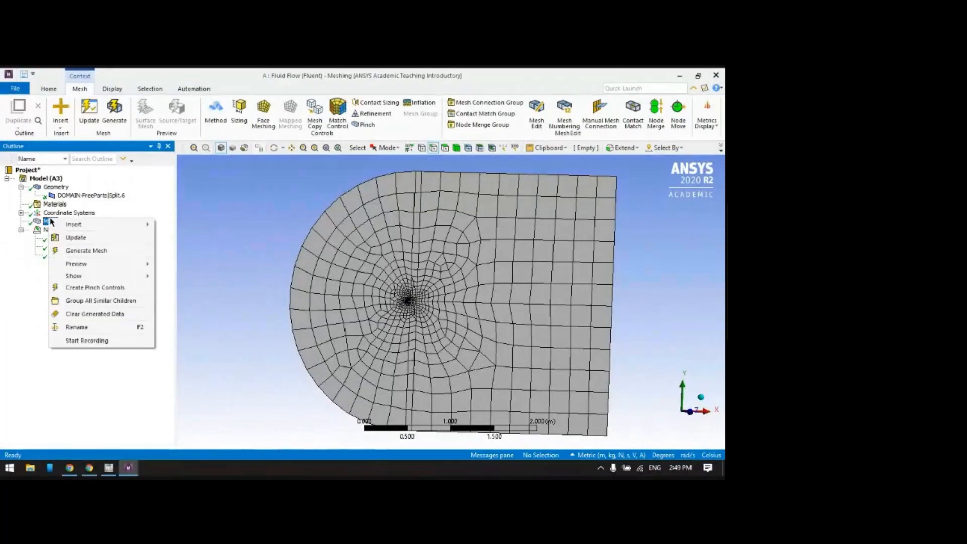
mouse_move(49, 223)
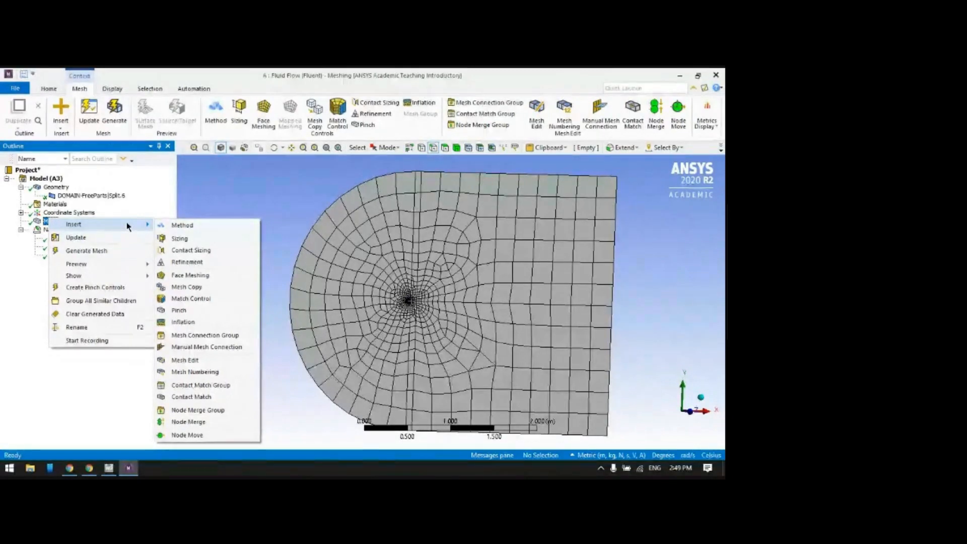
left_click(189, 275)
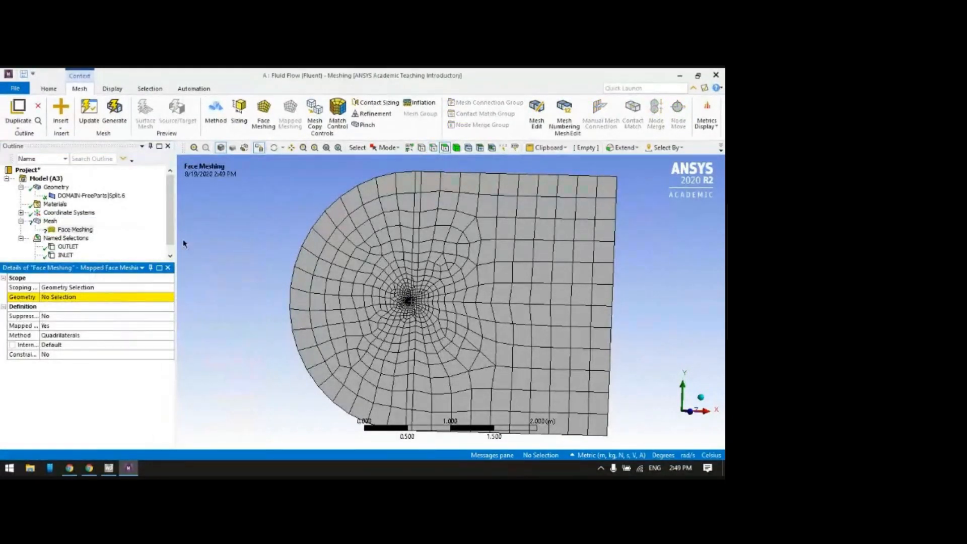
left_click(535, 251)
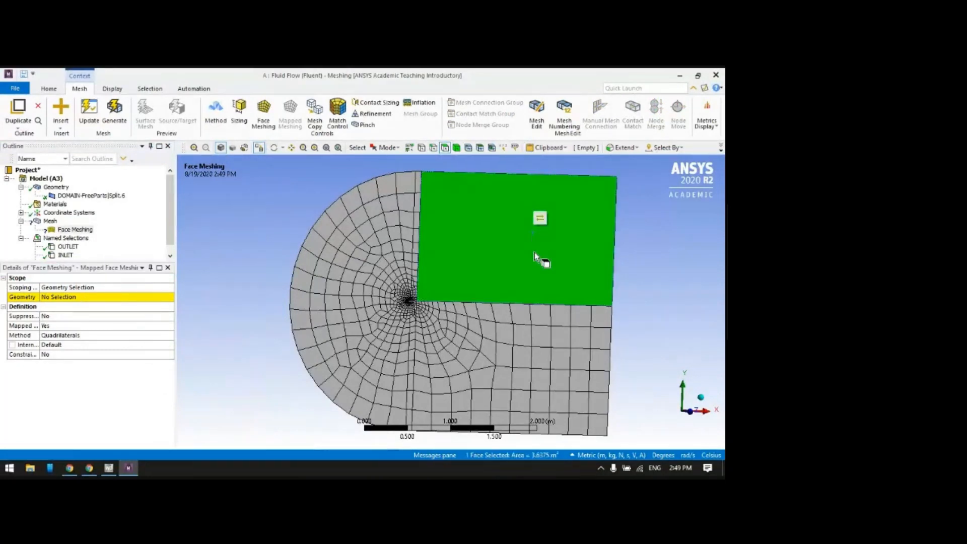
left_click(552, 353, "ctrl")
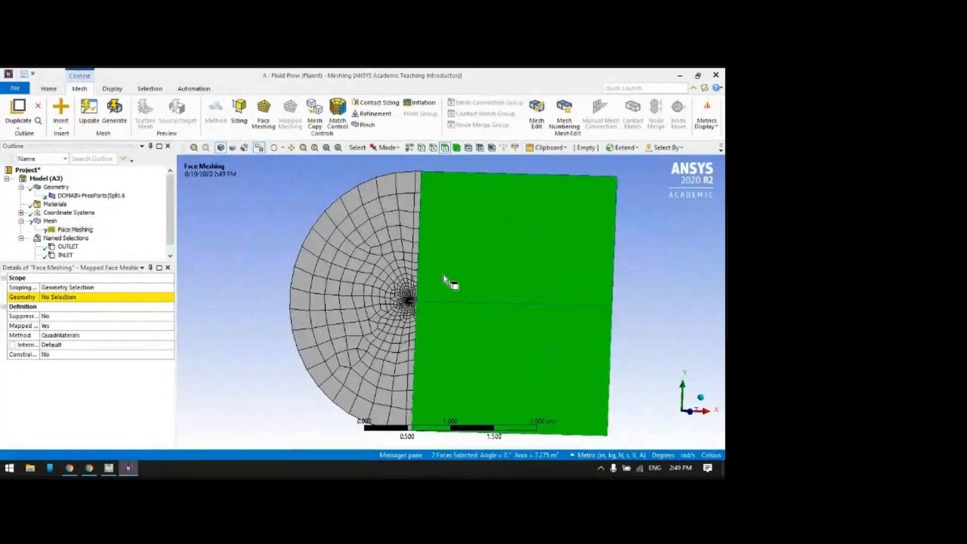
left_click(414, 321, "ctrl")
left_click(400, 327, "ctrl")
left_click(378, 327, "ctrl")
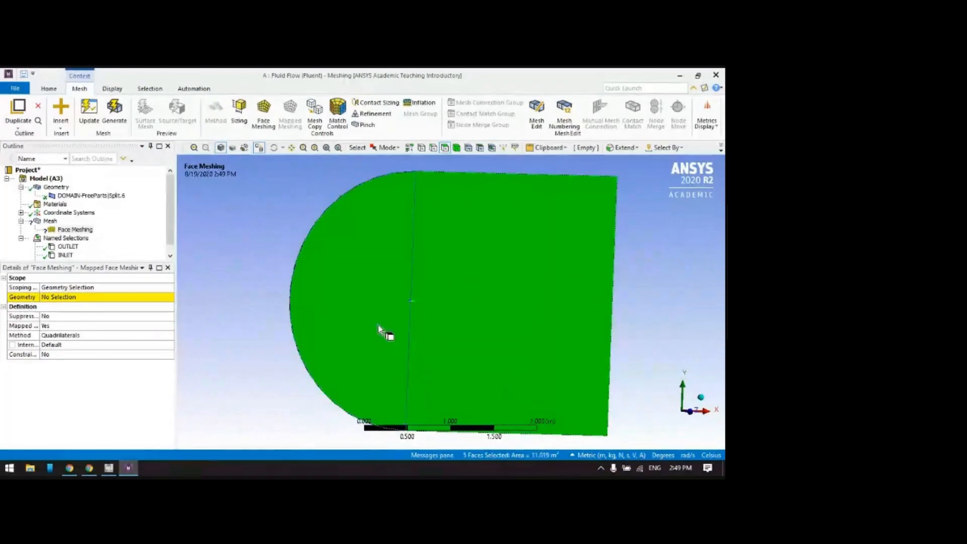
left_click(61, 297)
left_click(70, 297)
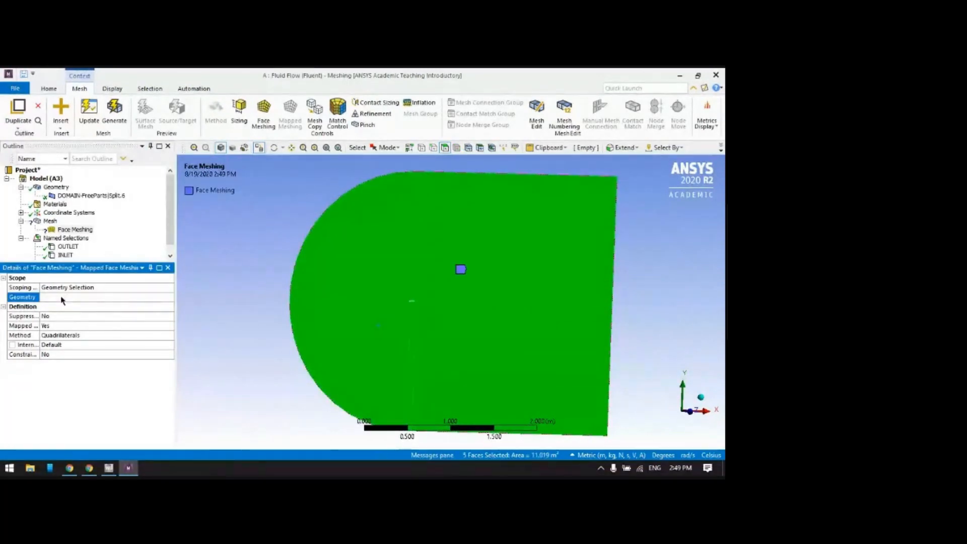
- Update the mesh with the face meshing control and examine the mapped elements around the airfoil in the XY plane view
left_click(90, 109)
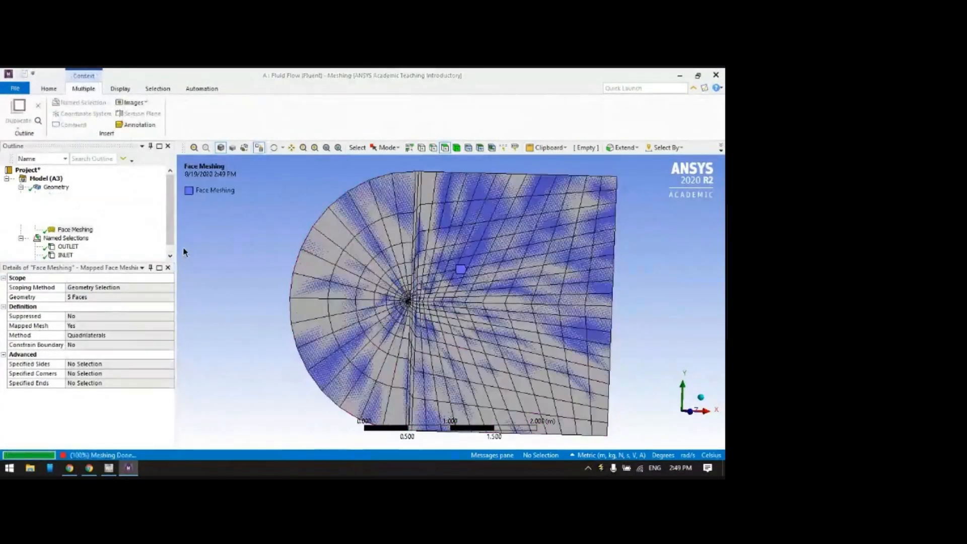
left_click(704, 415)
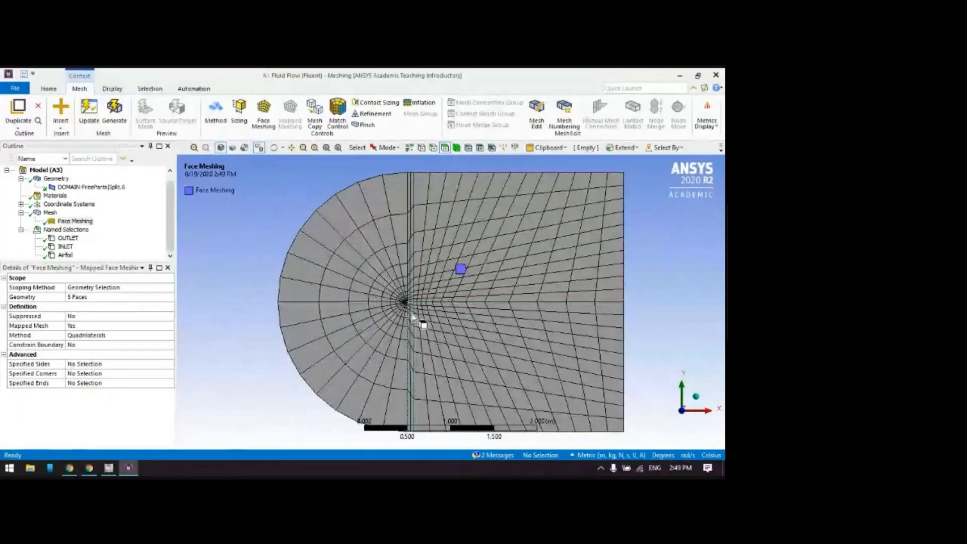
scroll(412, 317, "up", 5)
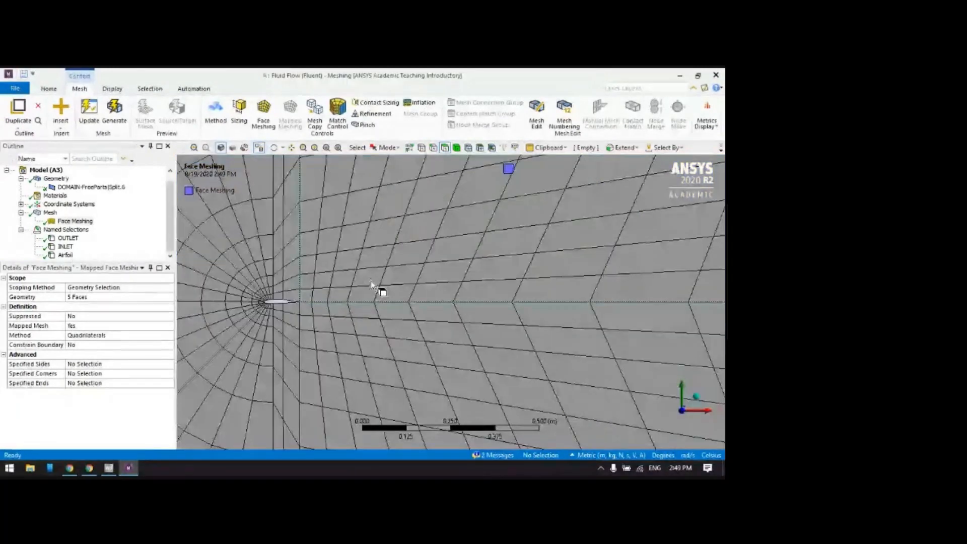
left_click(291, 148)
left_click_drag(305, 308, 509, 287)
scroll(463, 298, "up", 8)
scroll(506, 297, "up", 3)
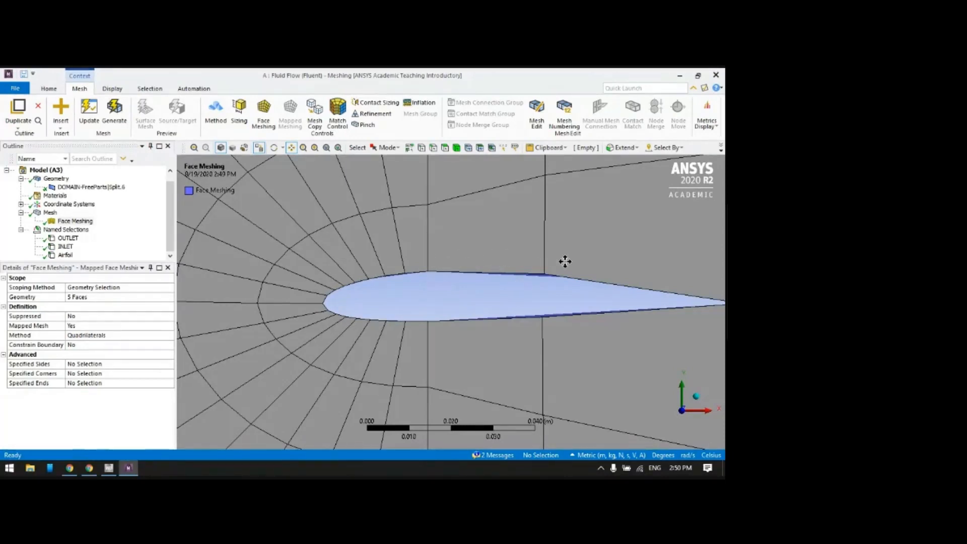
left_click_drag(551, 295, 528, 294)
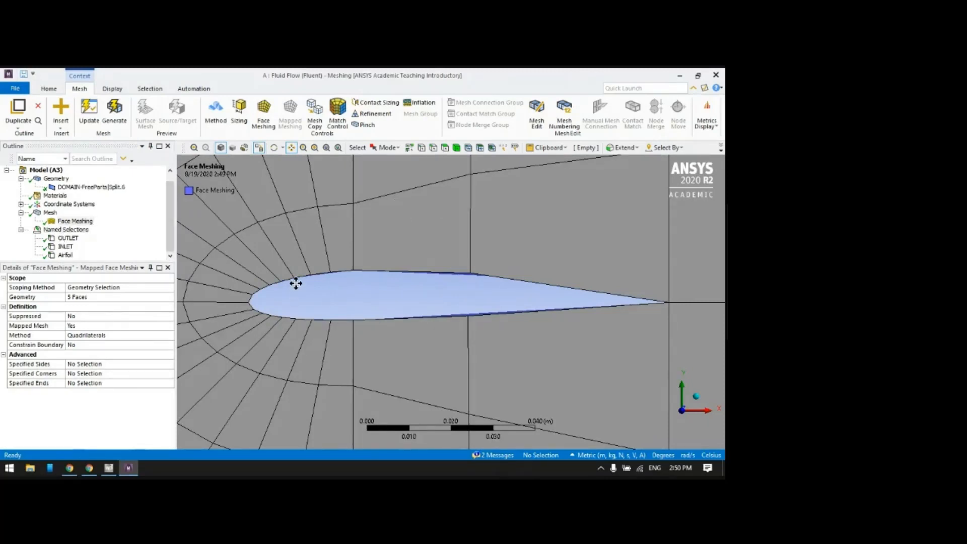
- Insert a Sizing control on the mesh and scope it to the upper and lower front edges of the airfoil
right_click(49, 215)
mouse_move(135, 221)
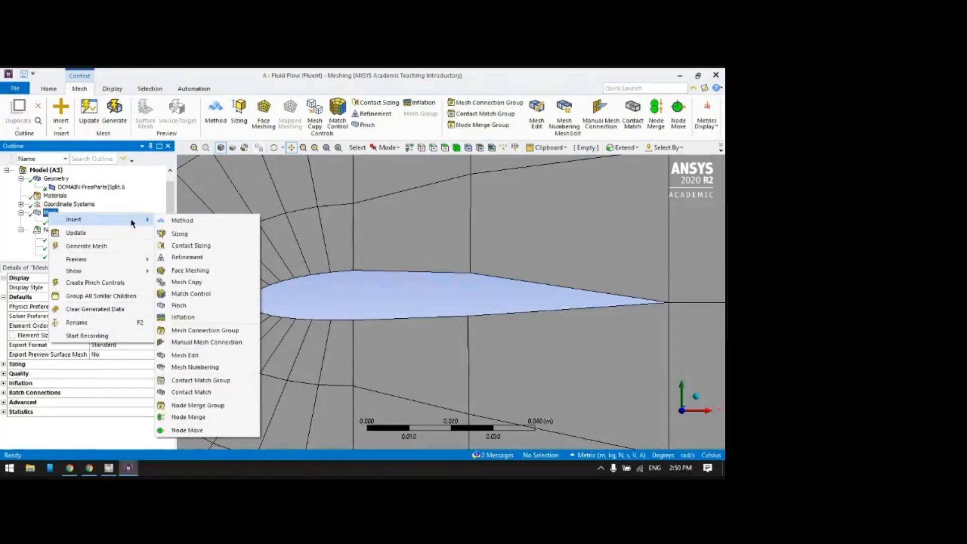
left_click(182, 233)
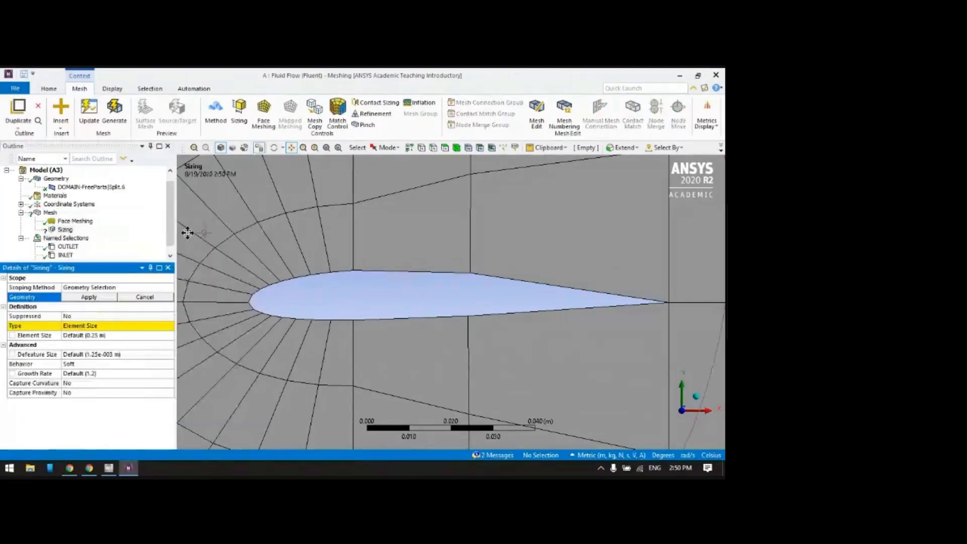
left_click(89, 297)
left_click(94, 298)
left_click(433, 148)
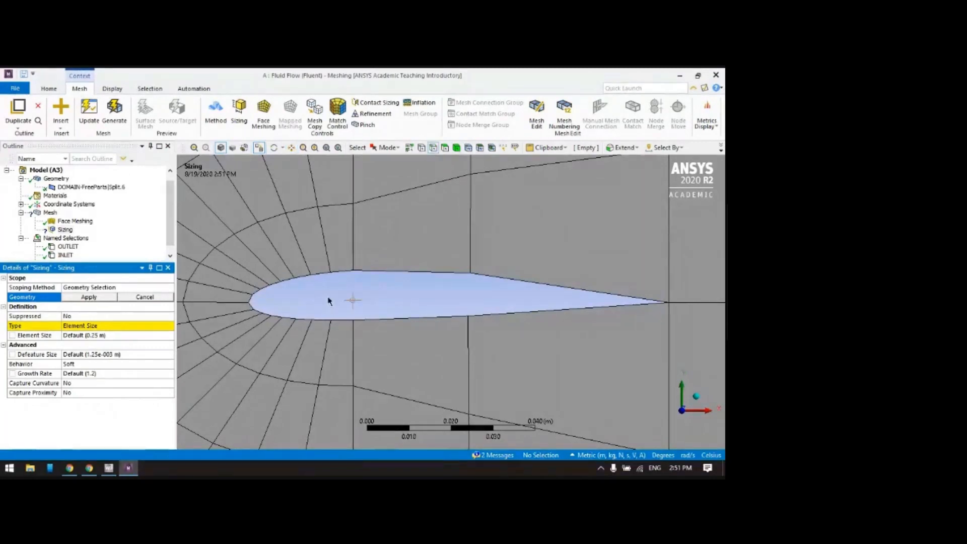
left_click(322, 273)
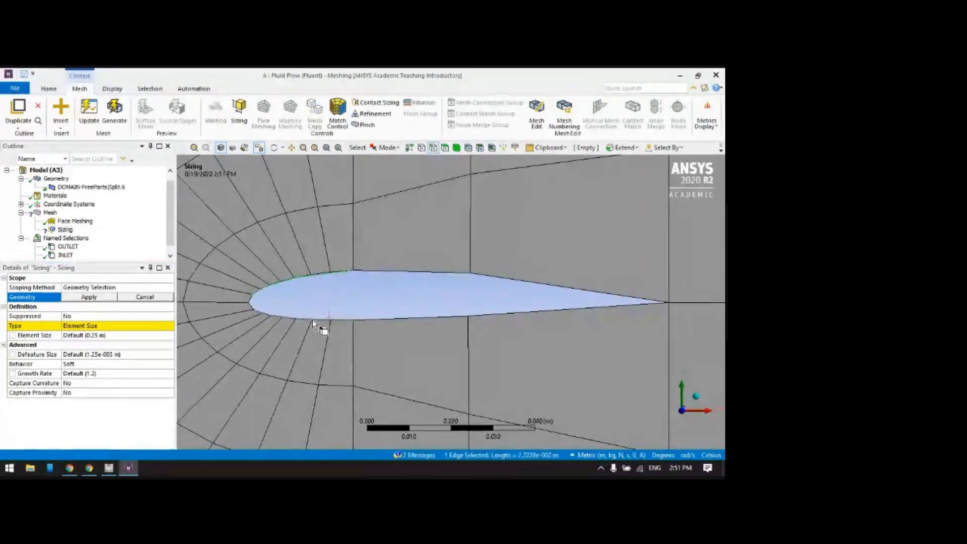
left_click(312, 319, "ctrl")
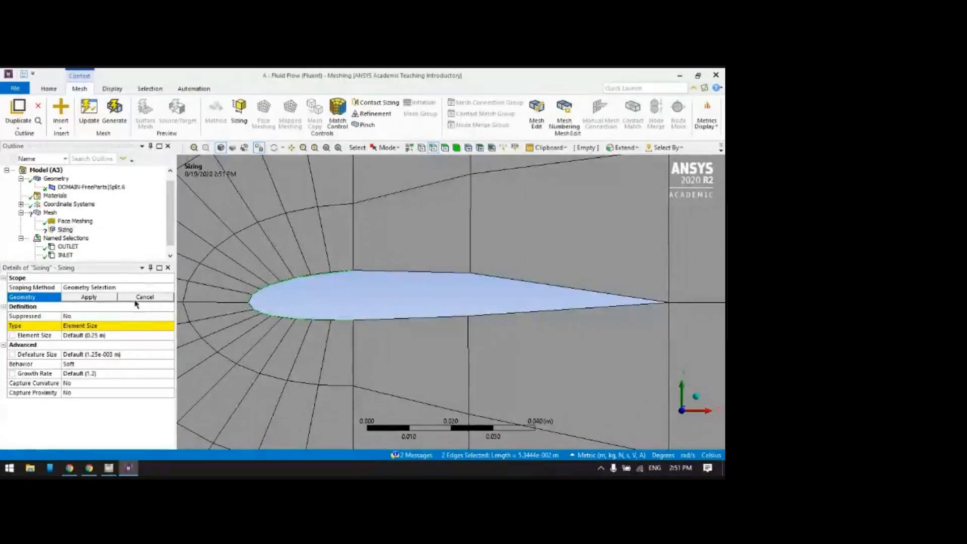
left_click(89, 296)
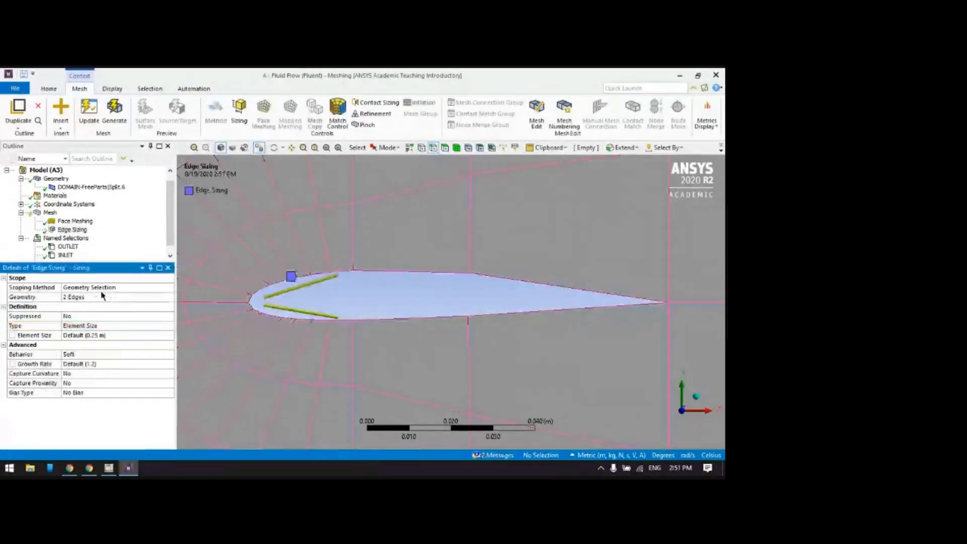
- Define the airfoil edge sizing by Number of Divisions with 100 divisions and Hard behavior
left_click(172, 327)
left_click(171, 327)
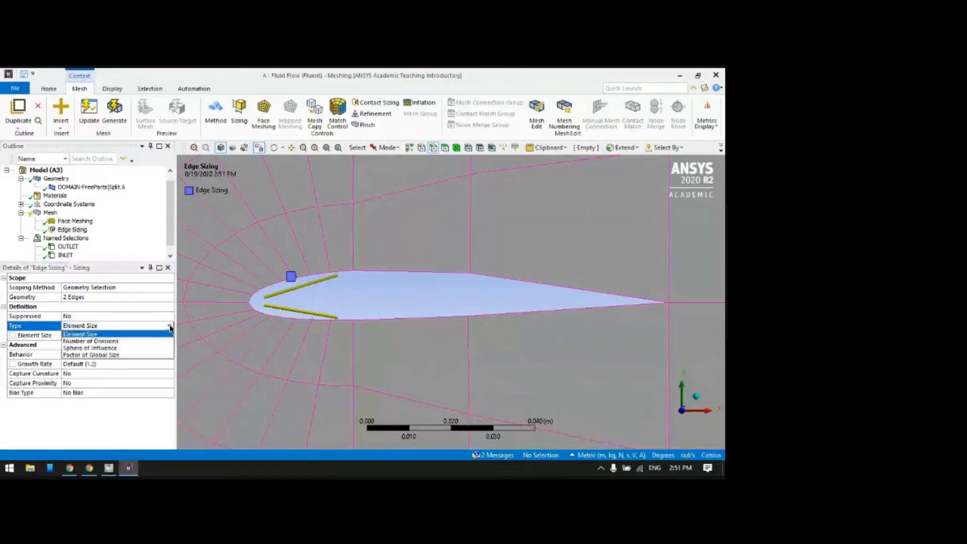
left_click(91, 341)
left_click(97, 336)
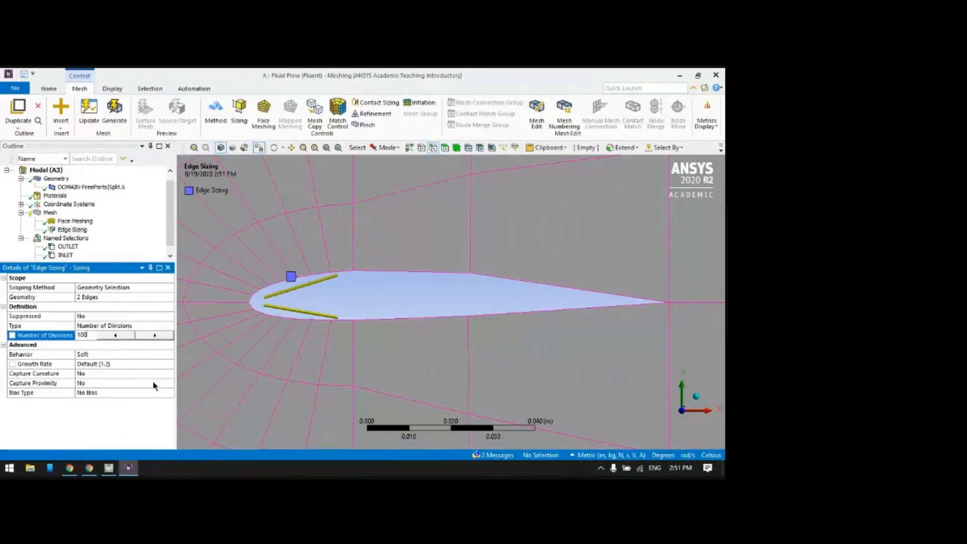
key("Return")
left_click(171, 355)
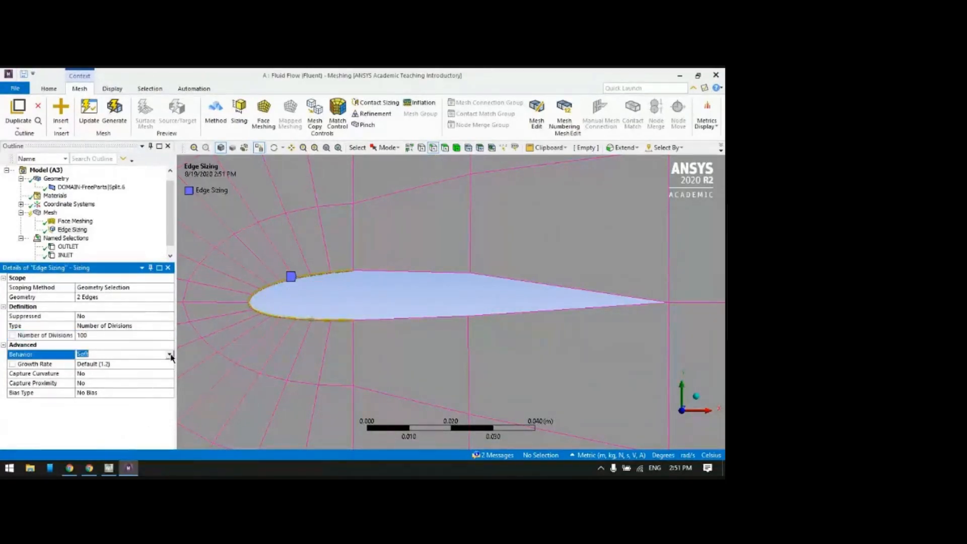
left_click(170, 355)
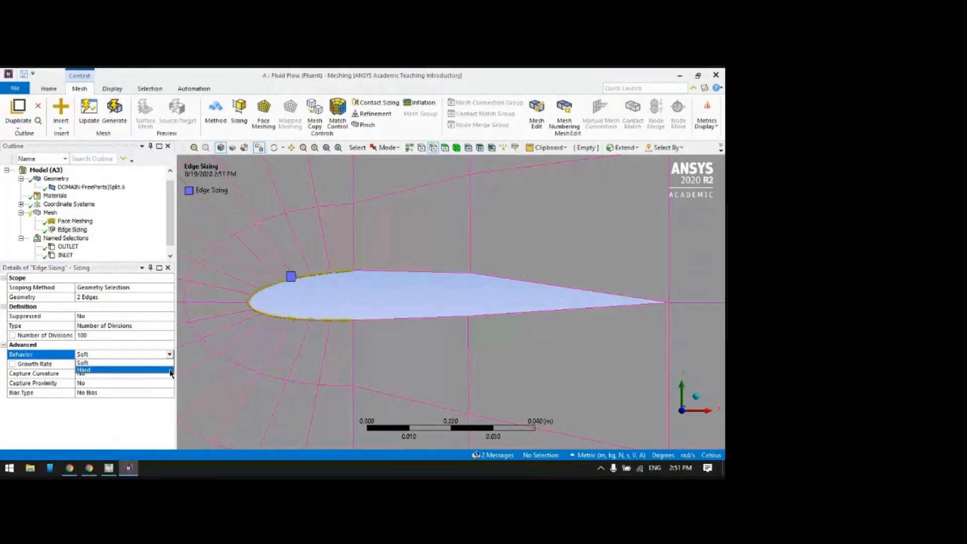
left_click(170, 372)
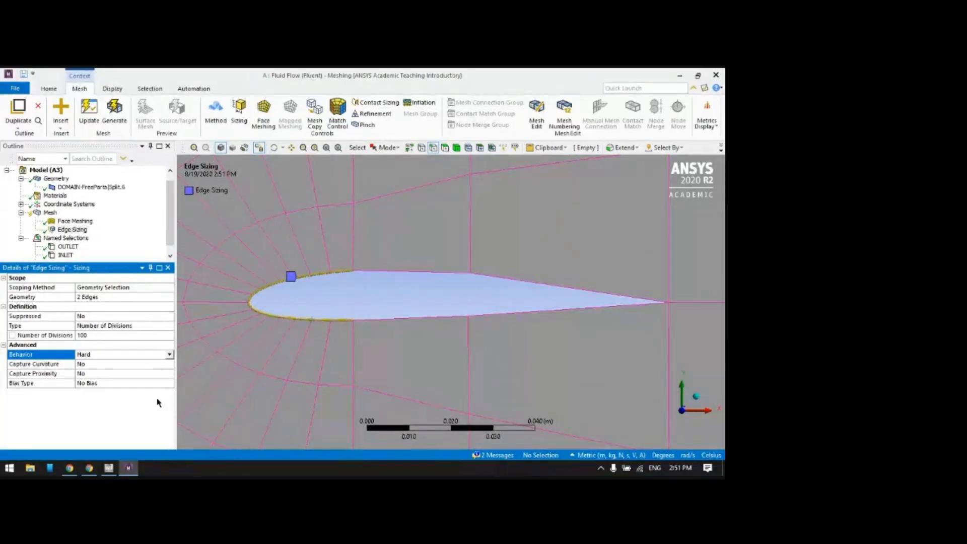
- Apply the first one-directional bias type to the front airfoil edges with a bias factor of 20
scroll(330, 305, "up", 5)
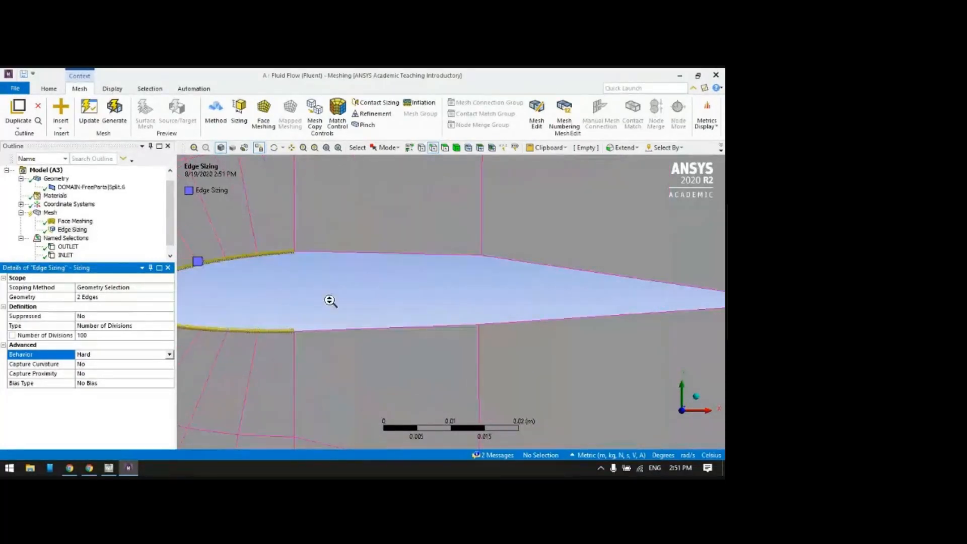
left_click(292, 148)
left_click_drag(282, 262, 526, 281)
scroll(534, 276, "up", 4)
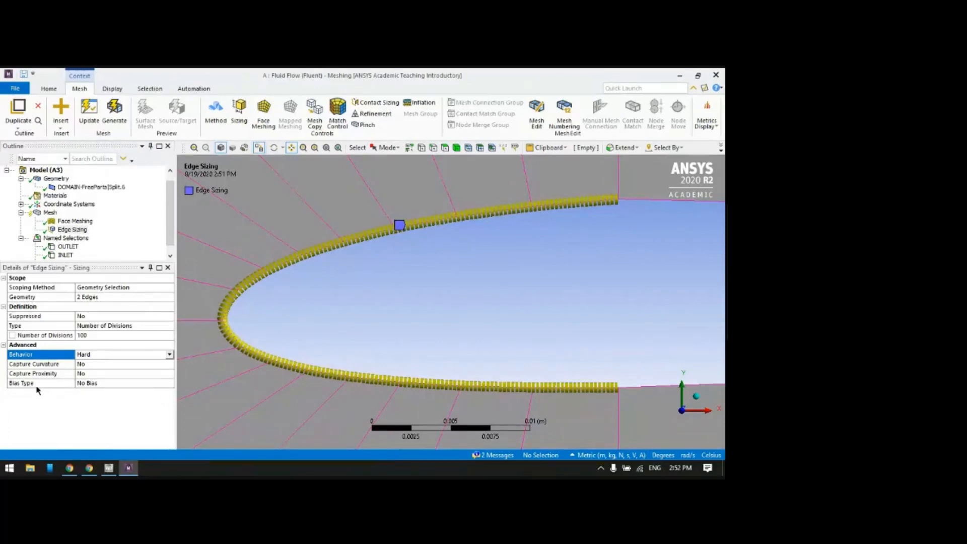
left_click(154, 382)
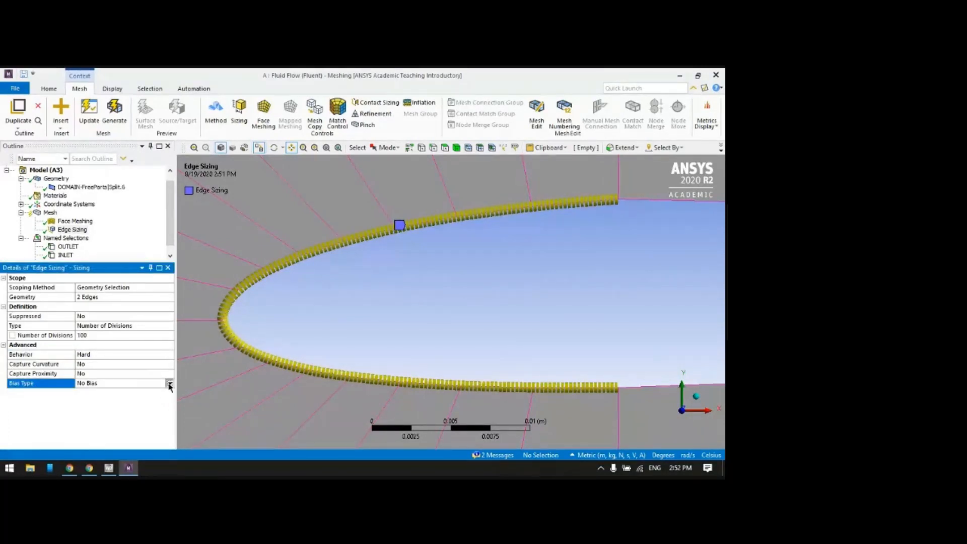
left_click(169, 384)
left_click(142, 394)
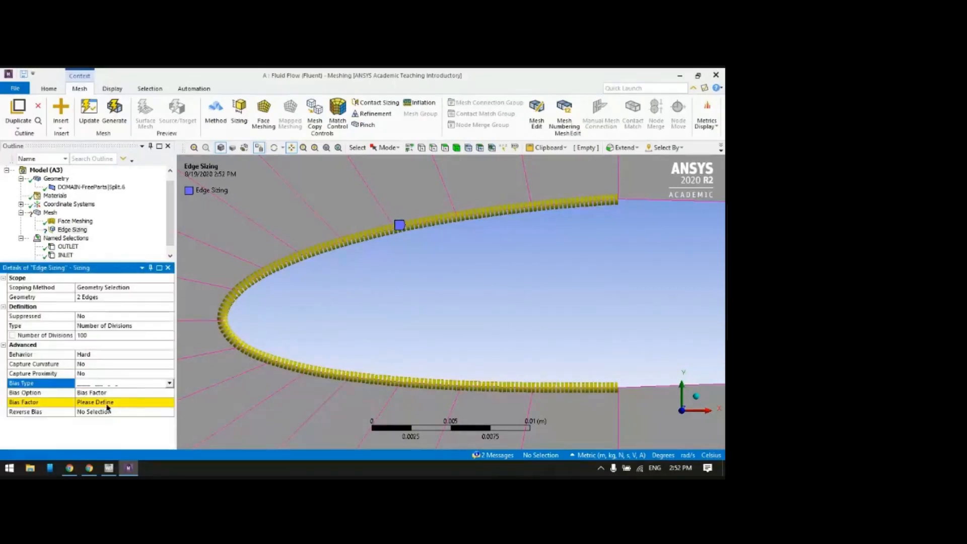
left_click(102, 402)
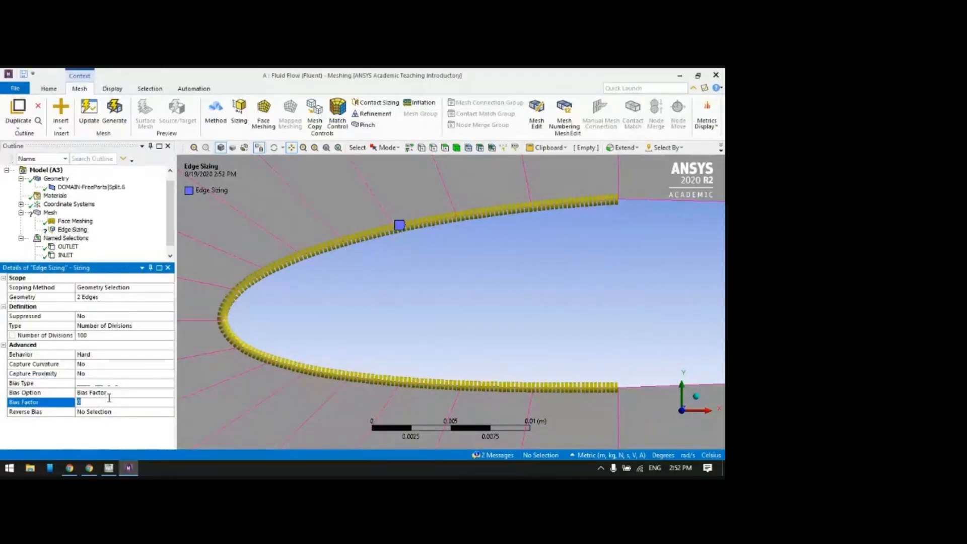
type("20")
key("Return")
left_click(385, 318)
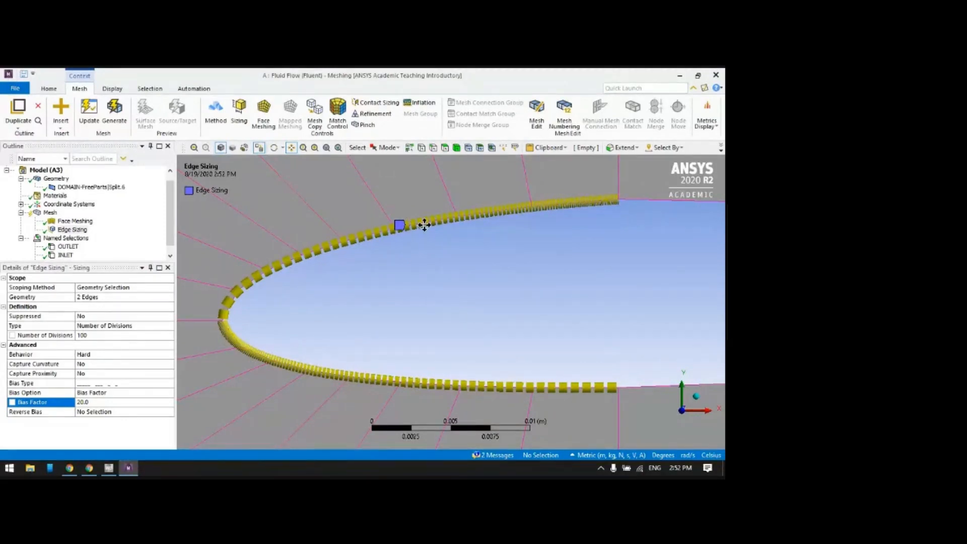
- Remove the upper front airfoil edge from the edge sizing scope, keeping only the lower front edge
left_click(104, 301)
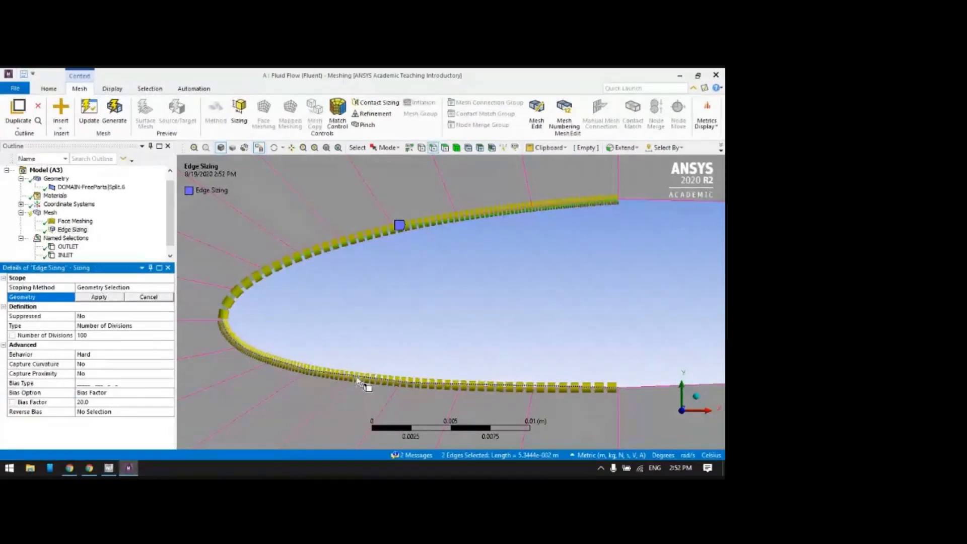
left_click(355, 377)
left_click(328, 332)
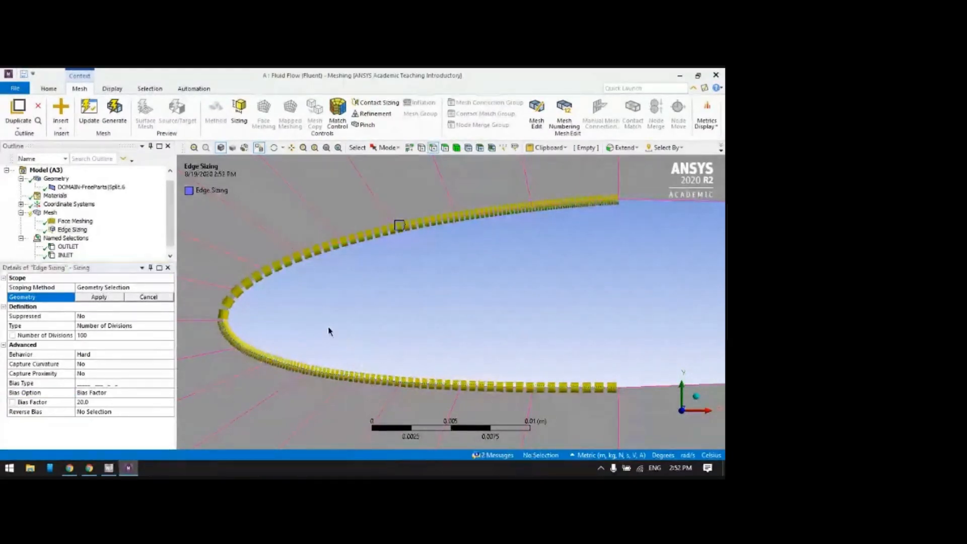
left_click(360, 238)
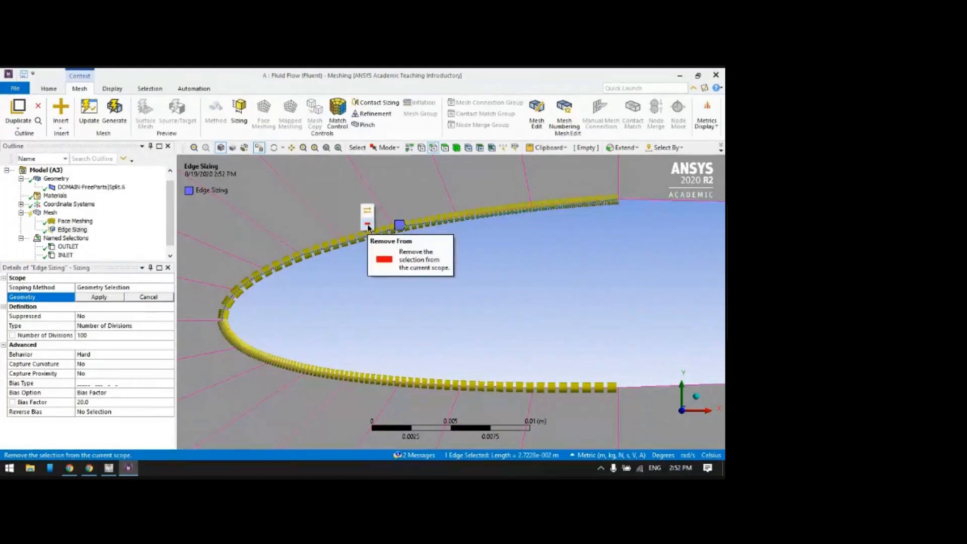
left_click(367, 224)
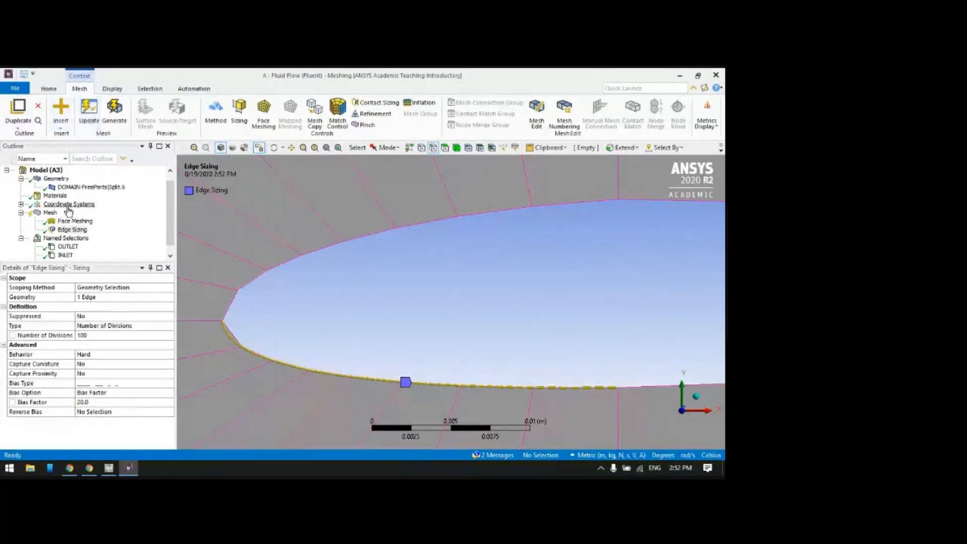
- Update the mesh with the lower-edge sizing and examine the elements around the airfoil's leading edge
right_click(50, 214)
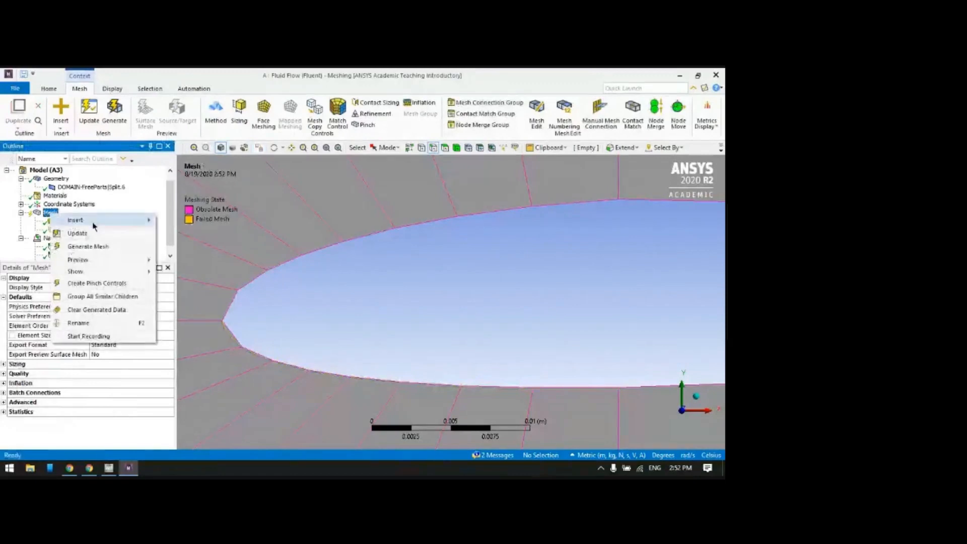
mouse_move(115, 227)
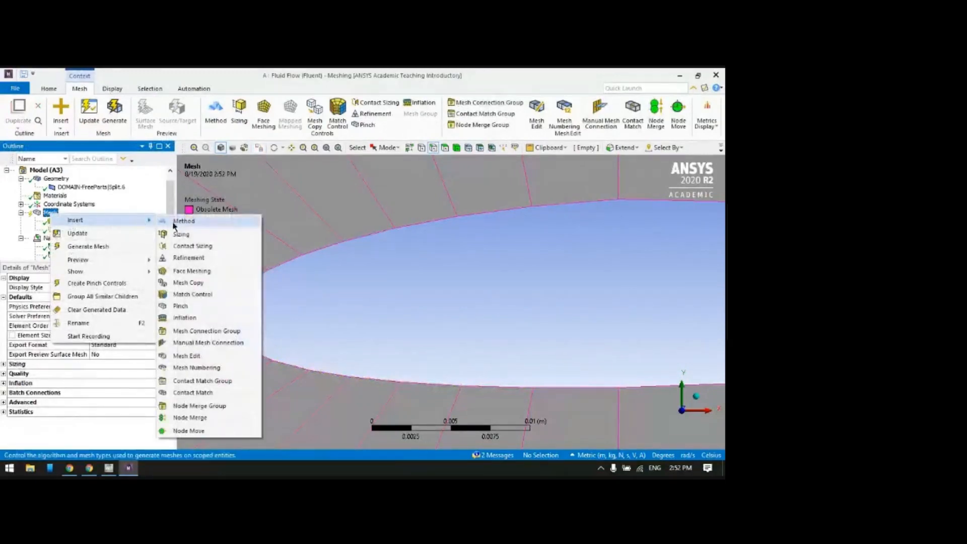
left_click(88, 111)
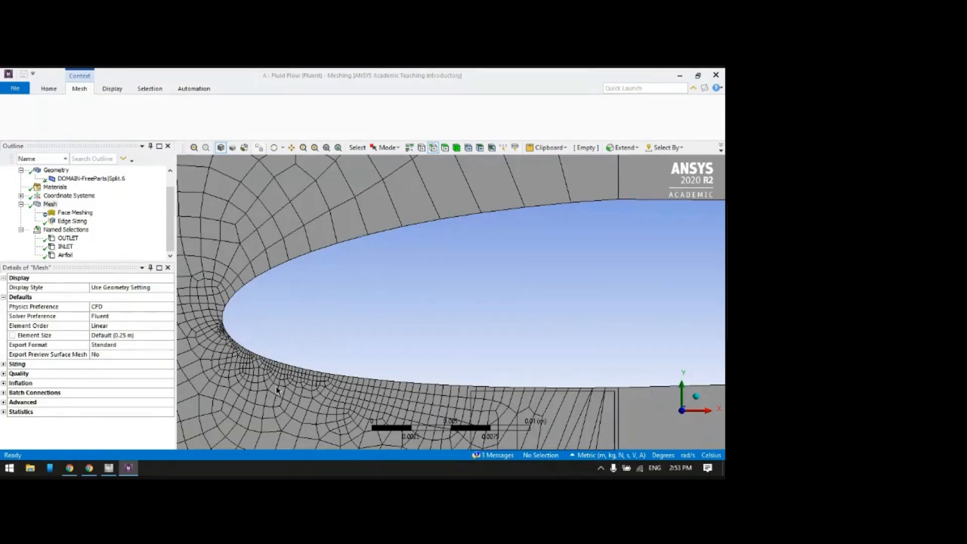
scroll(333, 302, "up", 4)
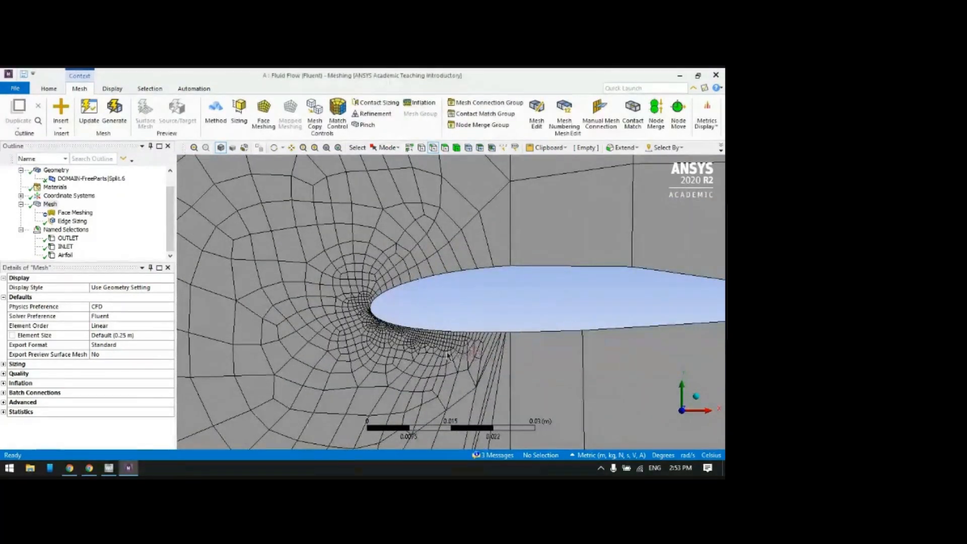
scroll(454, 348, "up", 4)
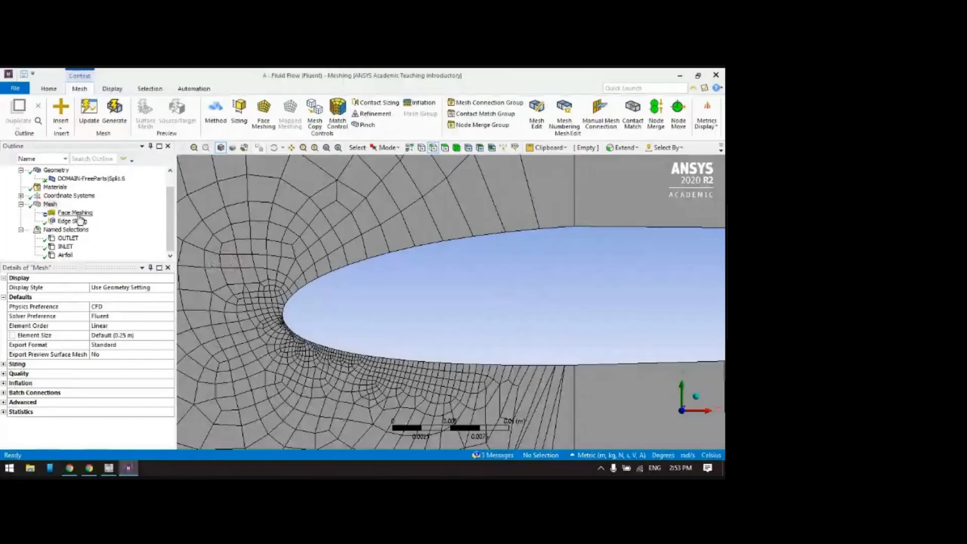
scroll(287, 354, "up", 3)
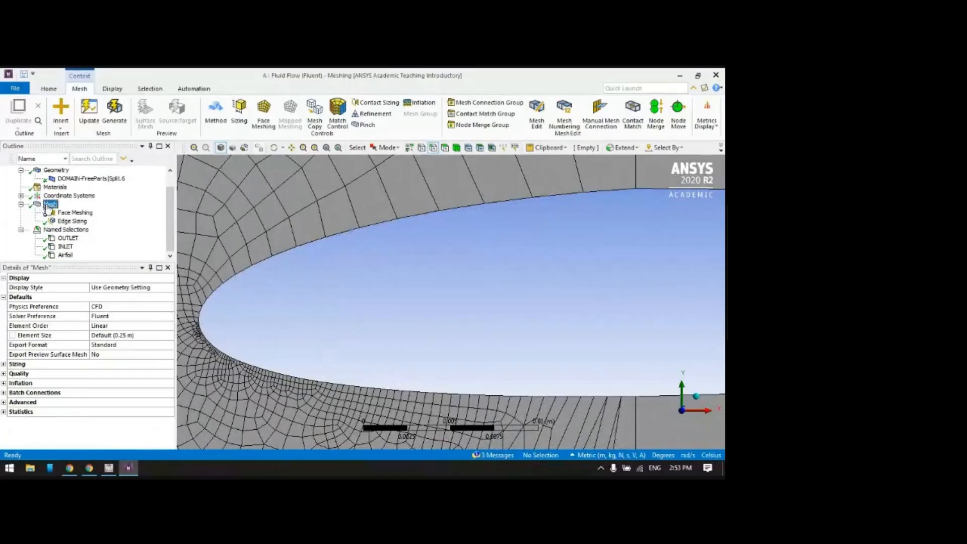
- Insert another Sizing control on the mesh and scope it to the upper front edge of the airfoil
right_click(49, 204)
mouse_move(116, 214)
left_click(187, 226)
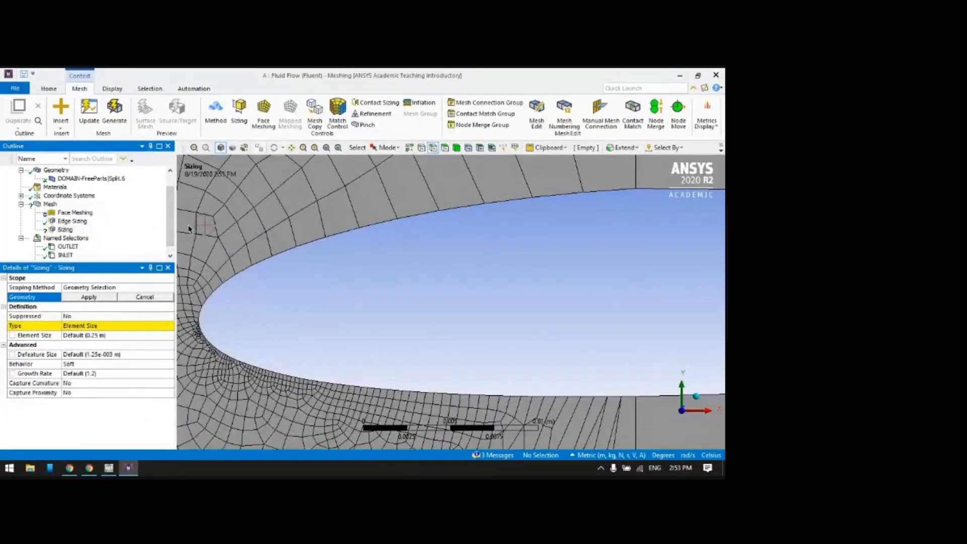
left_click(421, 214)
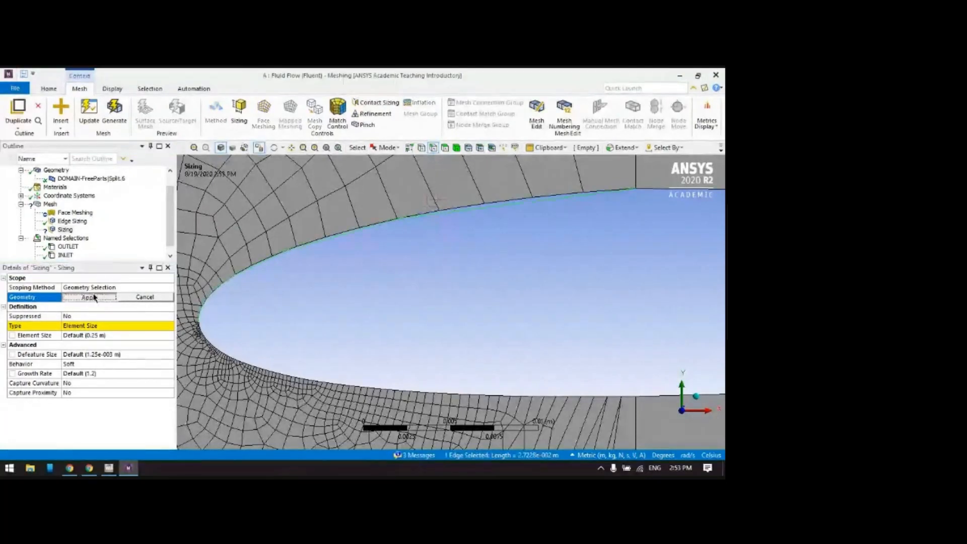
left_click(94, 298)
- Define the upper front edge sizing by Number of Divisions with 100 divisions and Hard behavior
left_click(148, 325)
left_click(147, 325)
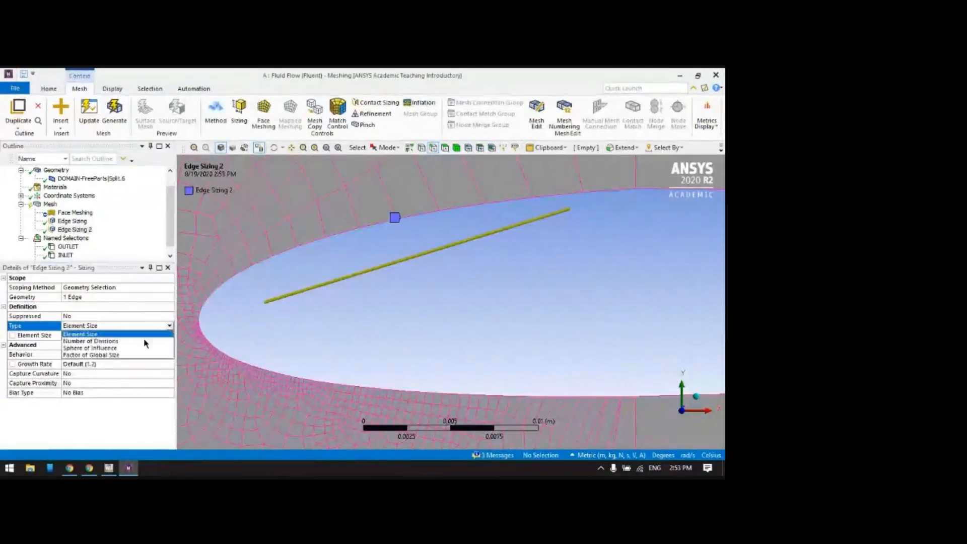
left_click(144, 341)
left_click(102, 336)
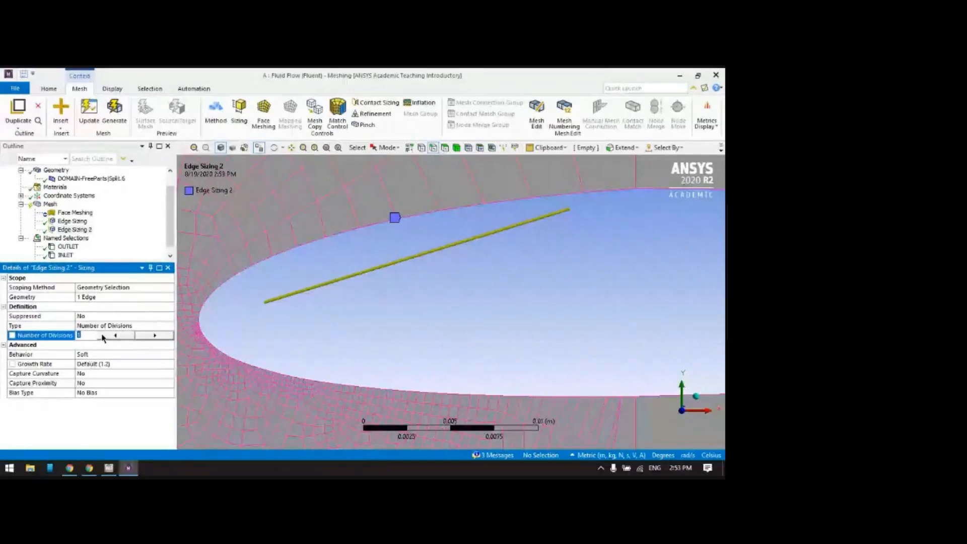
type("100")
left_click(171, 355)
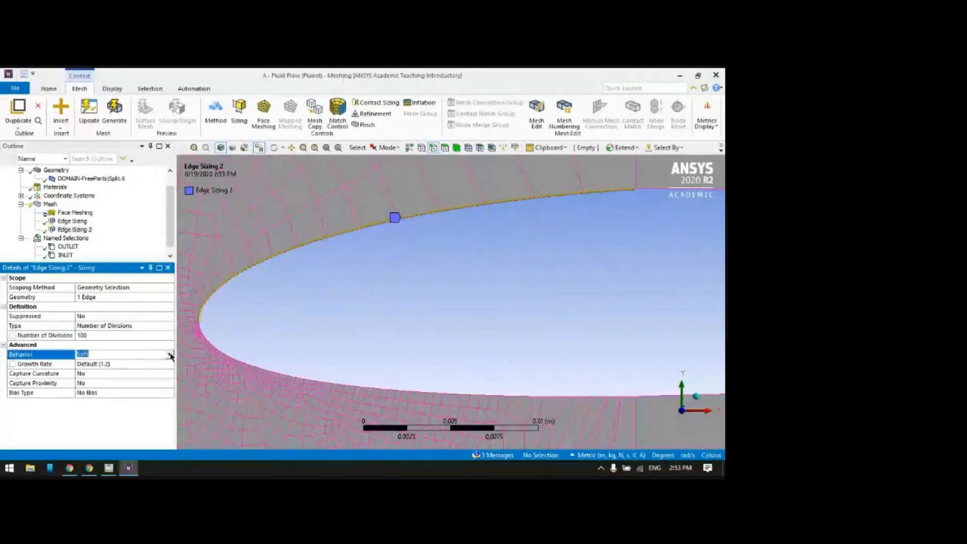
left_click(170, 355)
left_click(166, 370)
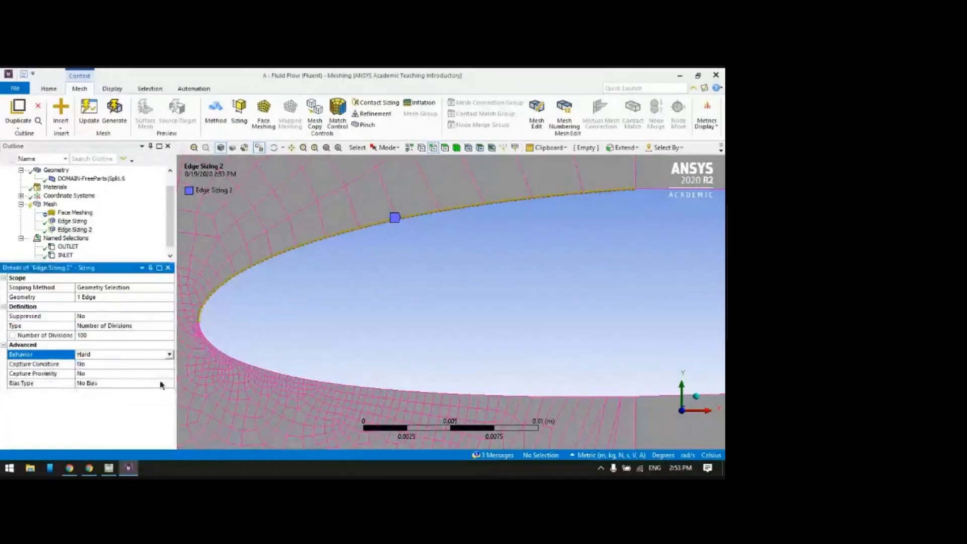
- Apply the second one-directional bias type to the upper front edge with a bias factor of 20
left_click(171, 383)
left_click(170, 383)
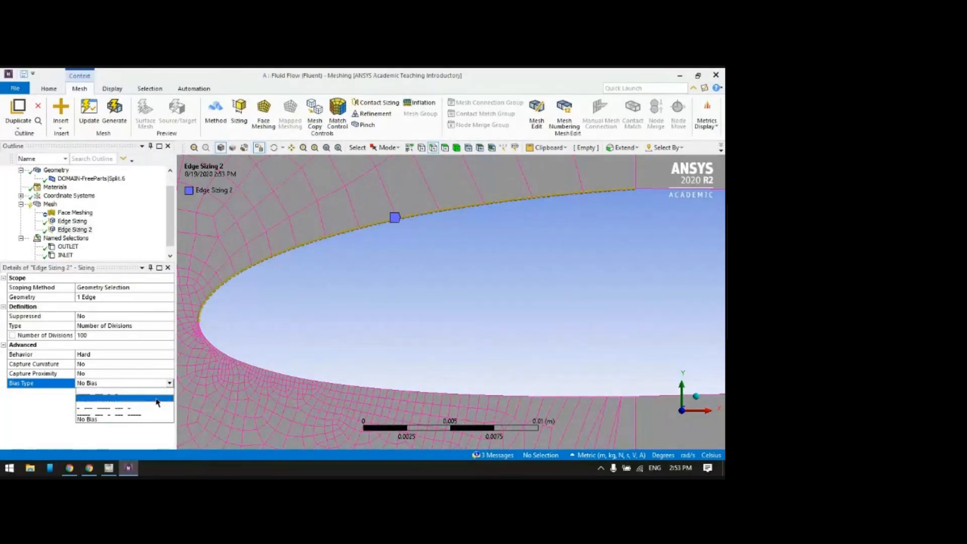
left_click(157, 399)
left_click(122, 402)
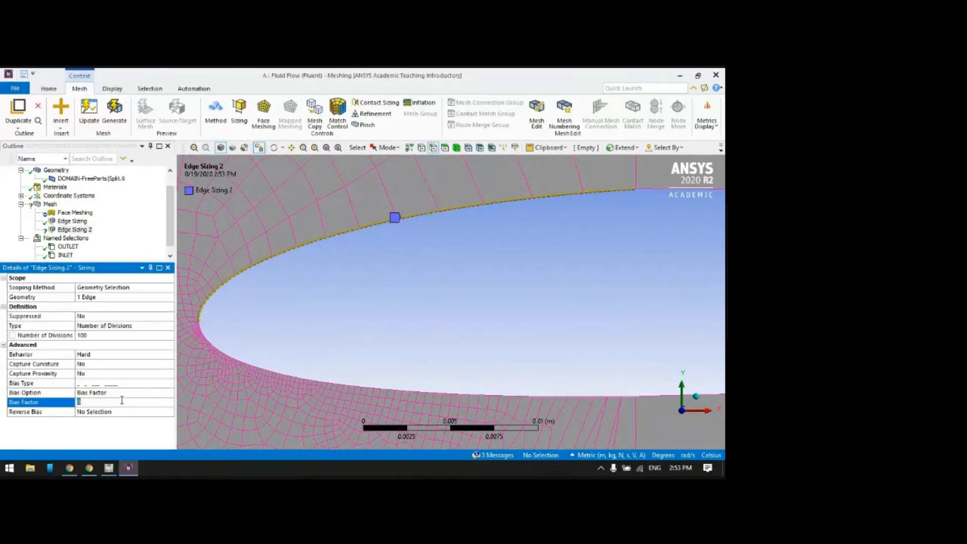
type("20")
key("Return")
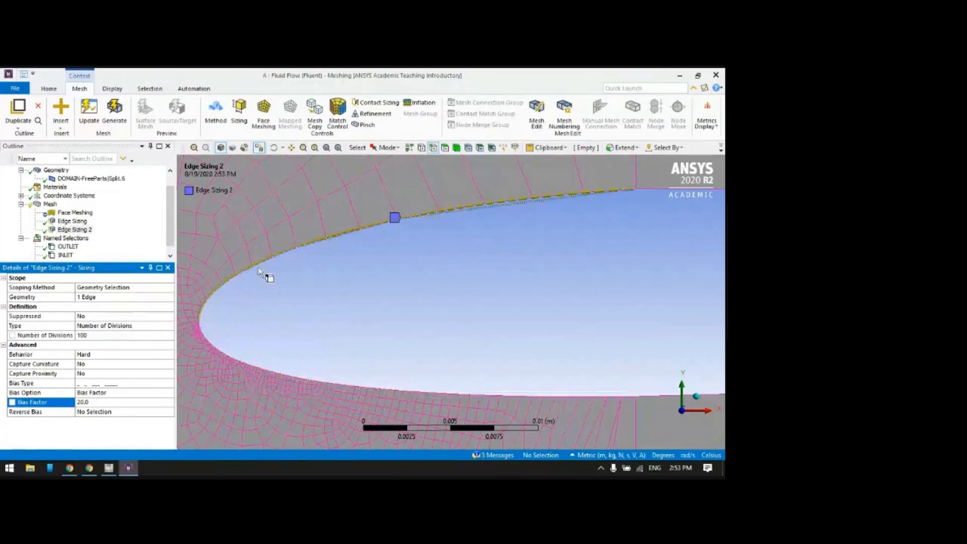
- Try the first one-directional bias type on the upper front edge and switch back to the second type
left_click(170, 383)
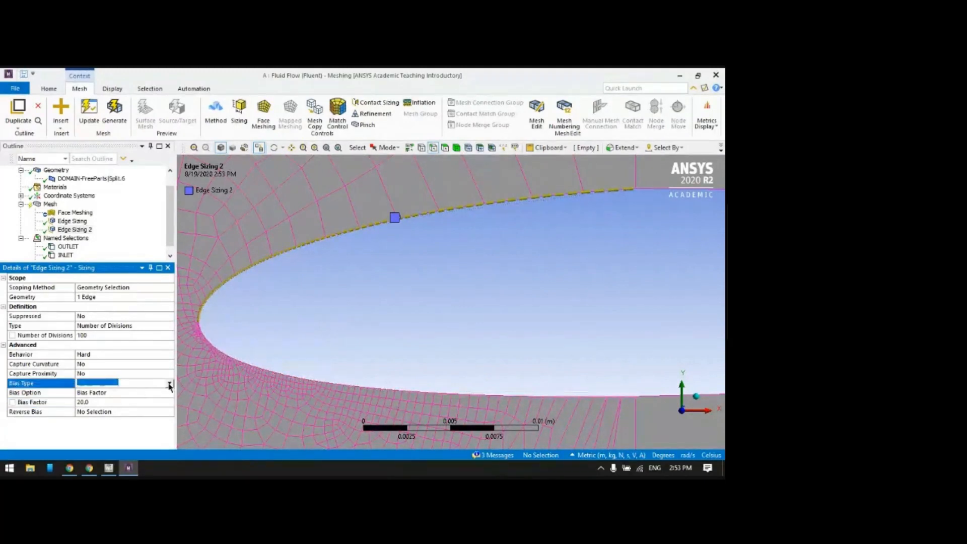
left_click(169, 383)
left_click(161, 395)
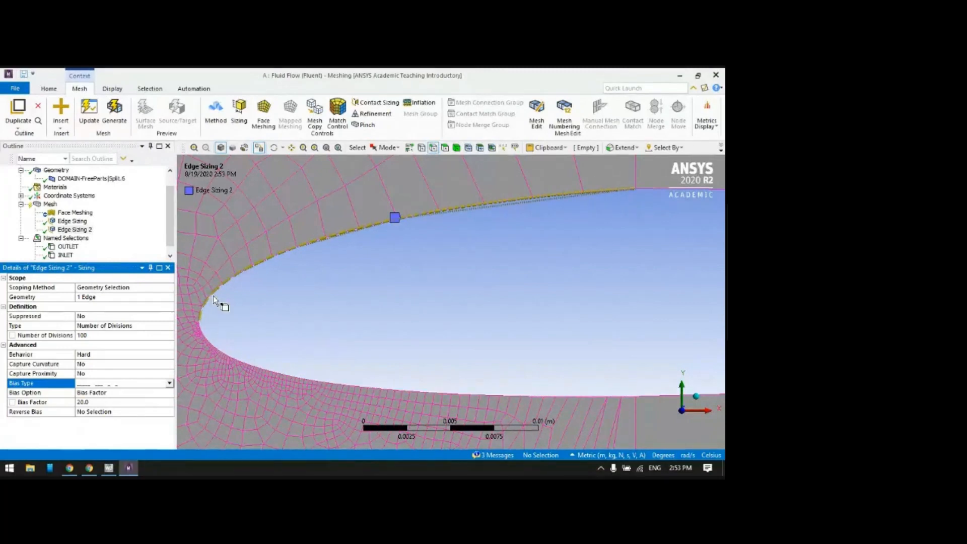
left_click(169, 384)
left_click(164, 403)
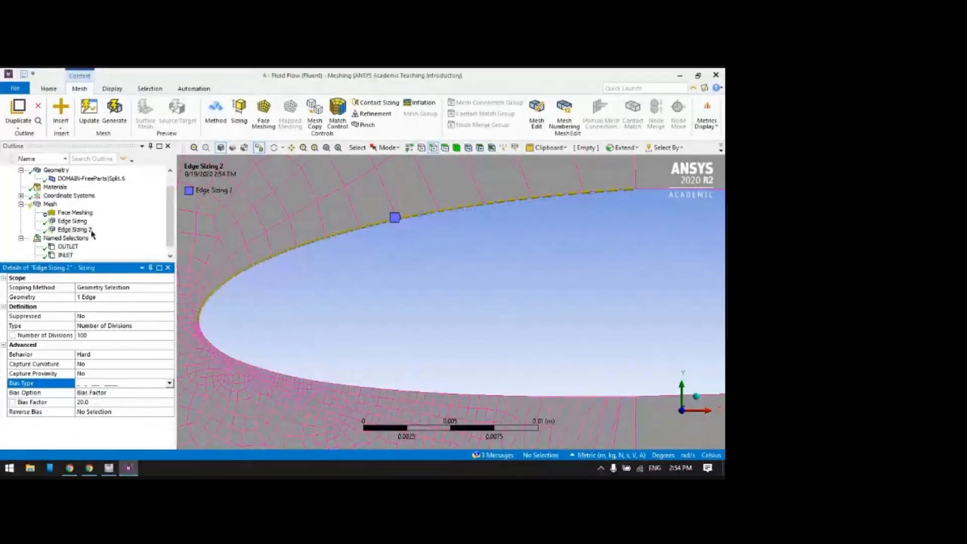
- Update the mesh with both front edge sizings and examine the elements around the airfoil and across the whole domain
left_click(85, 119)
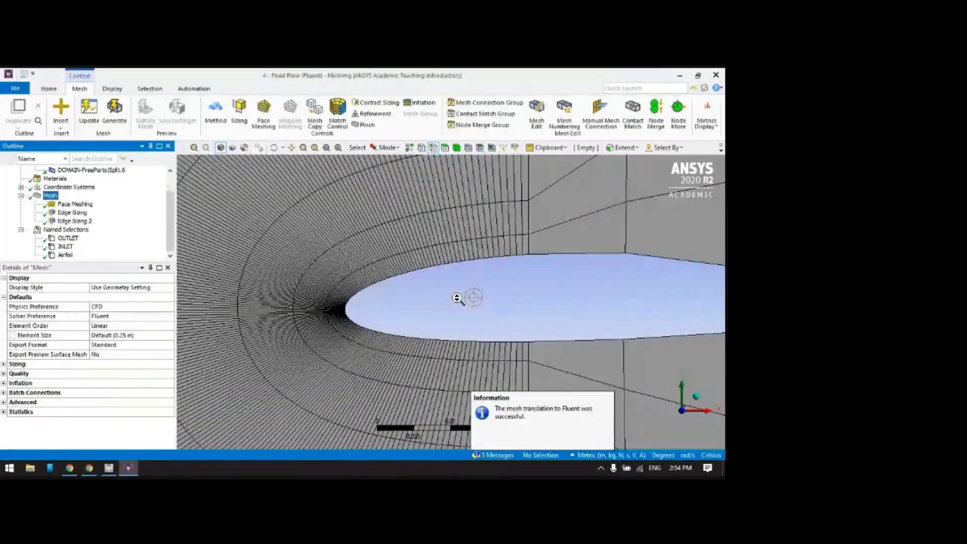
scroll(459, 302, "down", 5)
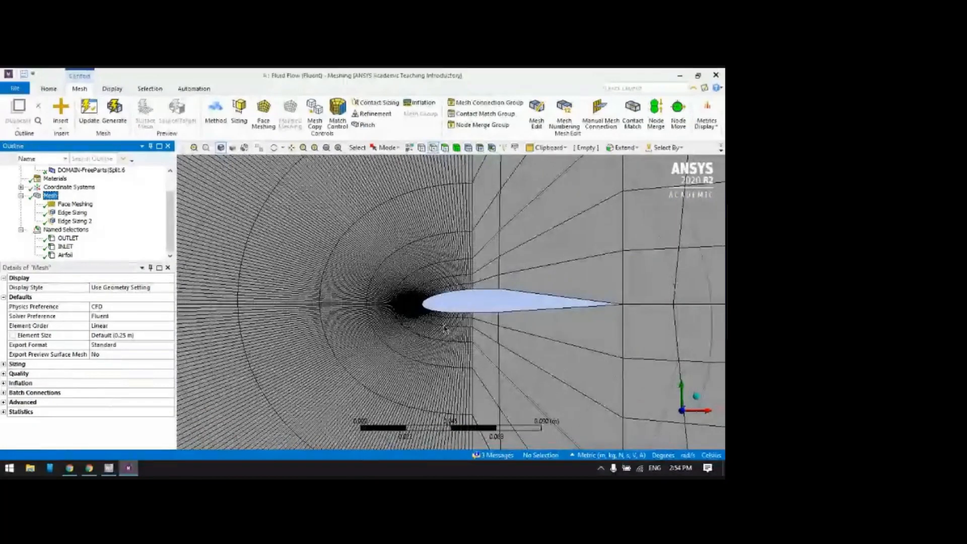
scroll(446, 326, "up", 5)
scroll(290, 331, "up", 1)
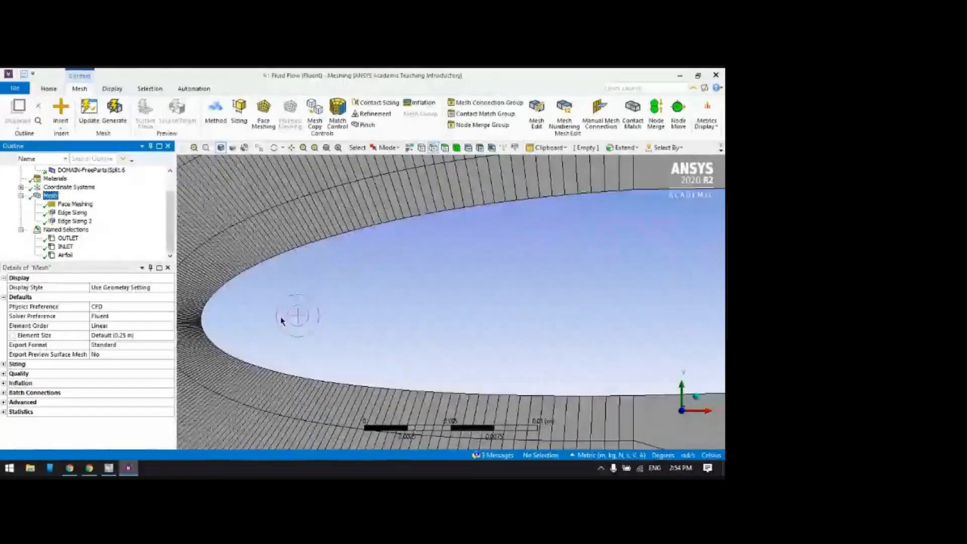
scroll(275, 310, "down", 2)
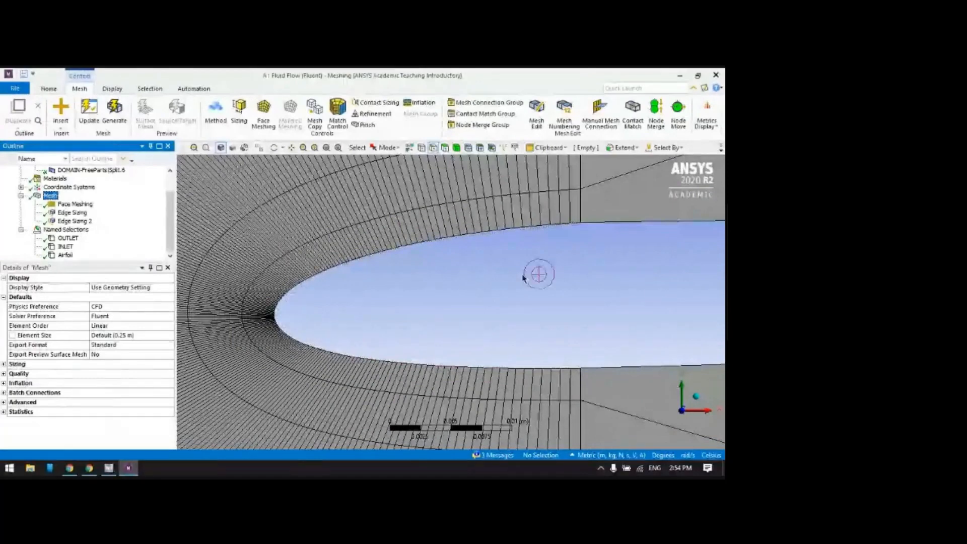
scroll(524, 276, "down", 5)
scroll(465, 307, "up", 5)
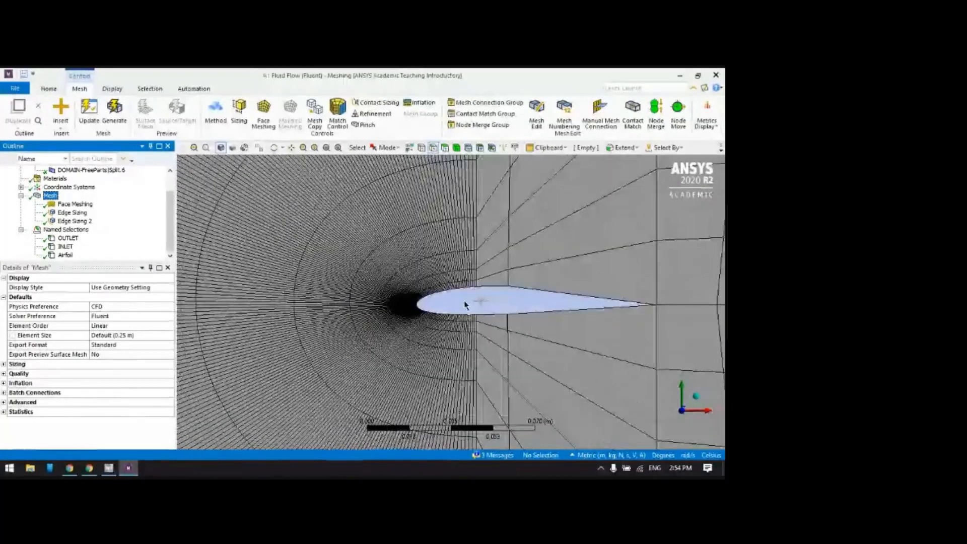
scroll(460, 302, "up", 1)
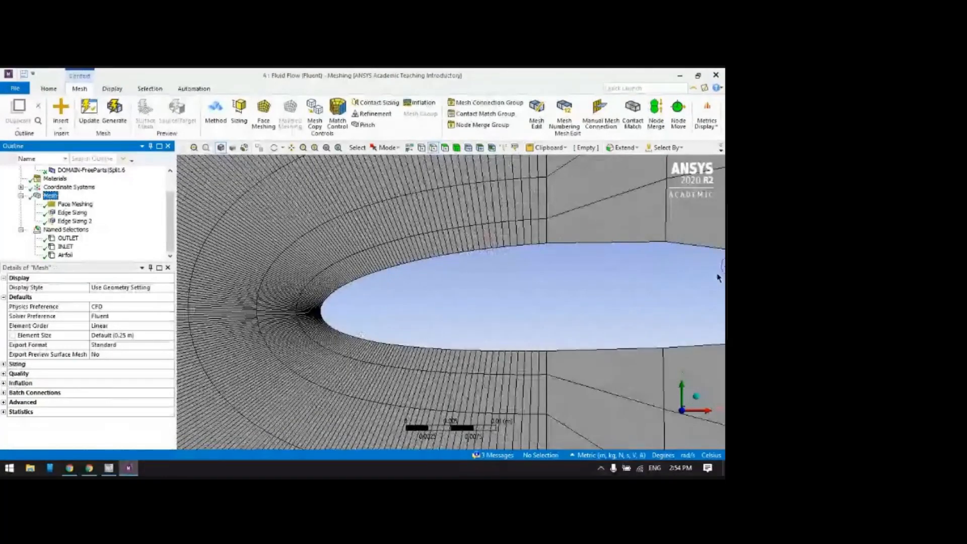
scroll(522, 276, "down", 2)
scroll(461, 306, "down", 2)
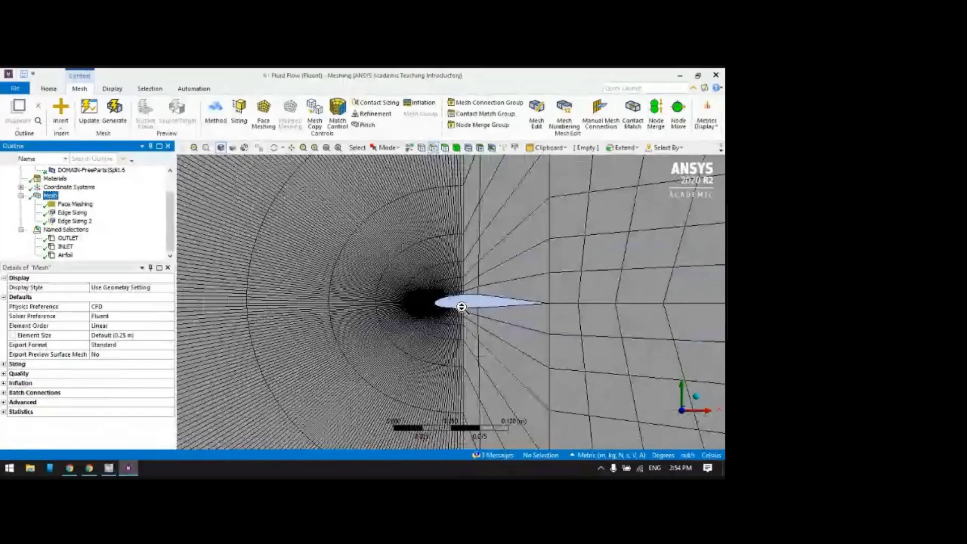
scroll(461, 307, "down", 5)
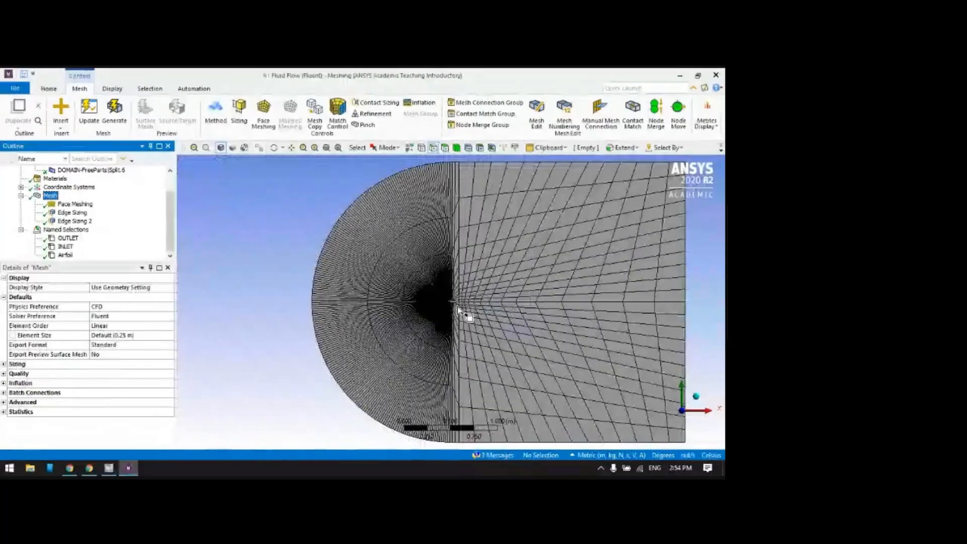
left_click(346, 217)
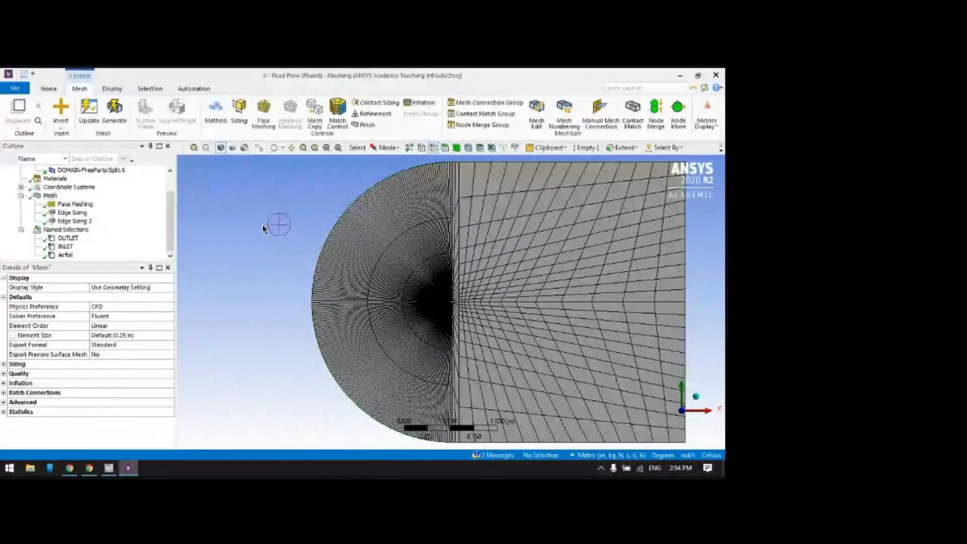
- Insert a mesh sizing on the curved inlet edge and define it by Number of Divisions
right_click(49, 195)
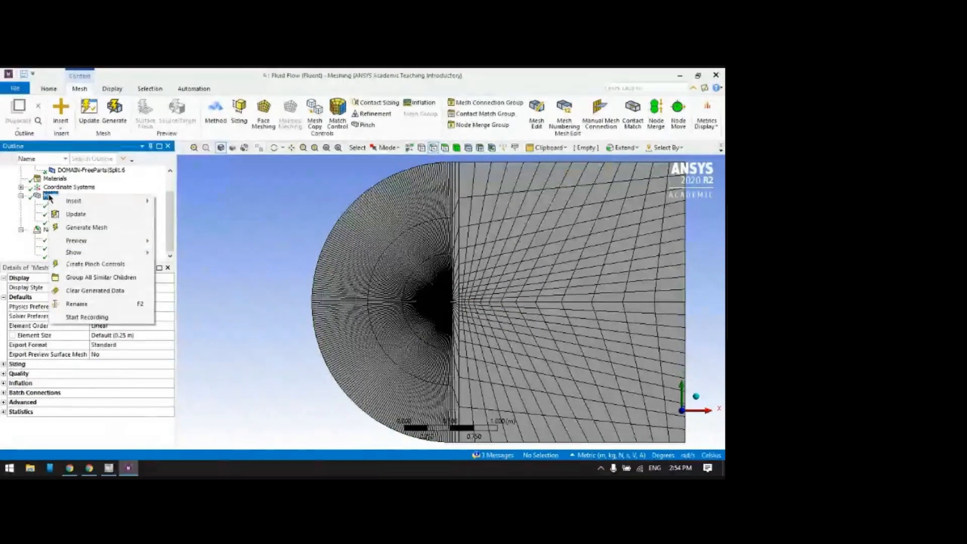
mouse_move(75, 200)
left_click(192, 216)
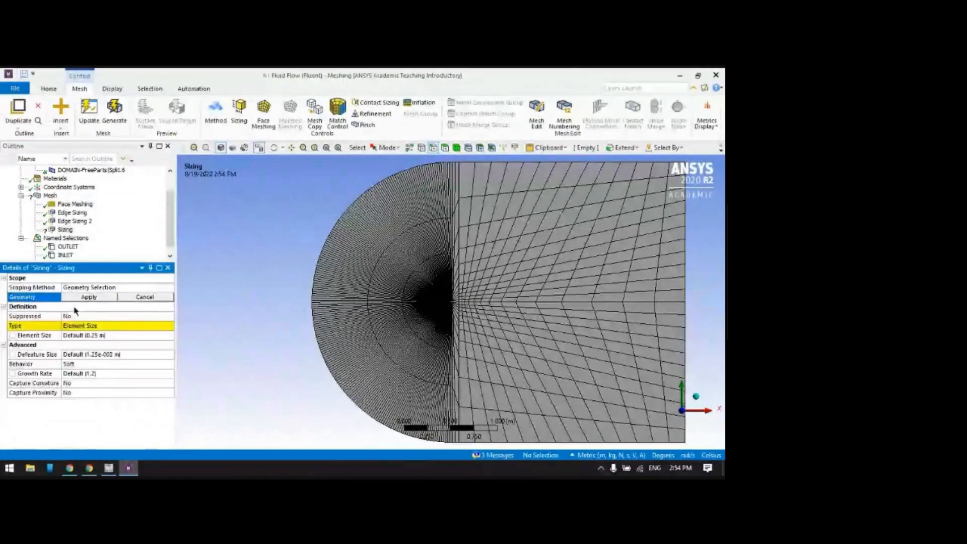
left_click(395, 174)
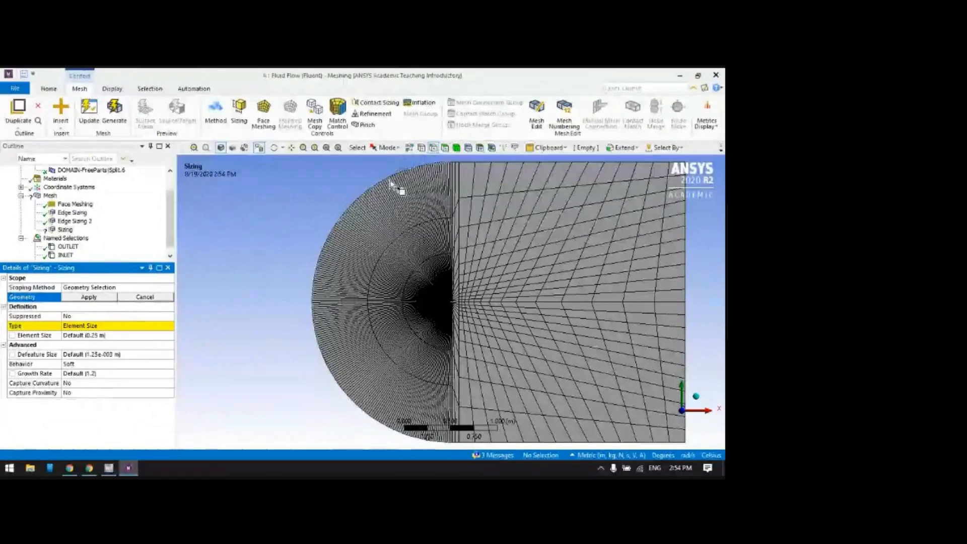
left_click(98, 298)
left_click(169, 325)
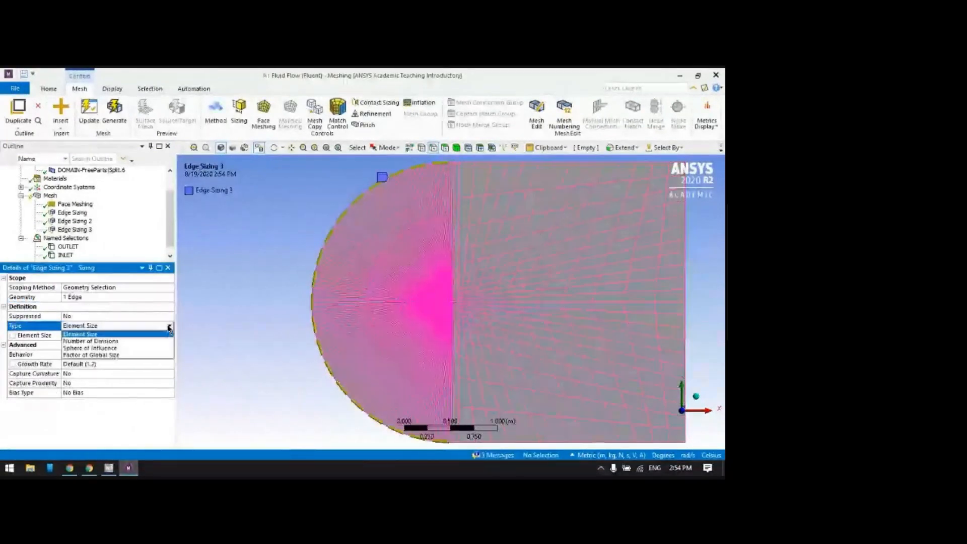
left_click(151, 345)
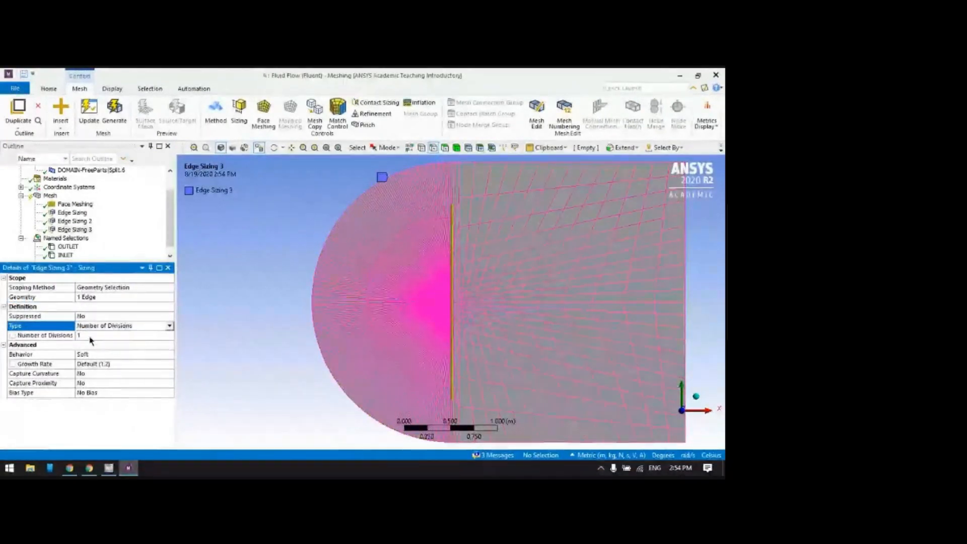
- Set the number of divisions on the curved inlet edge to 200
left_click(106, 335)
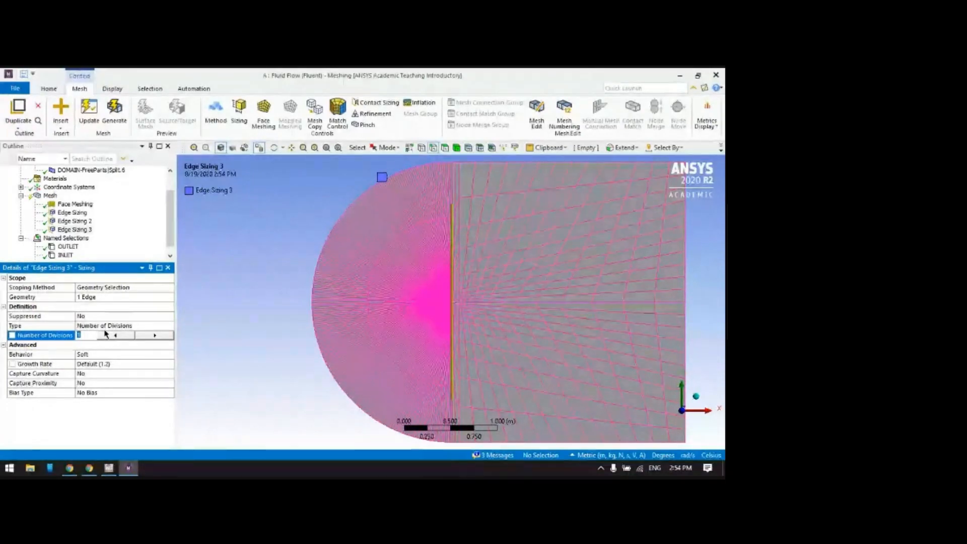
scroll(341, 229, "down", 2)
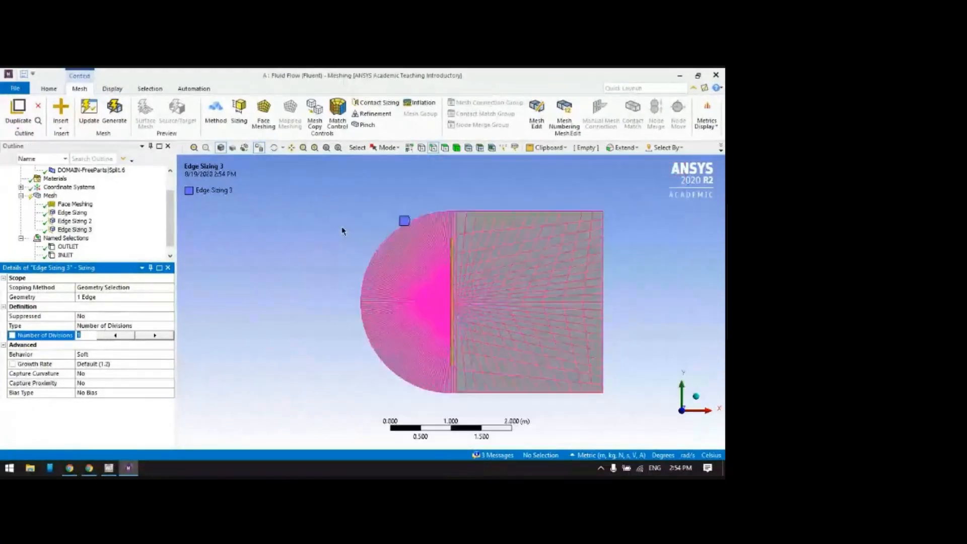
scroll(395, 252, "up", 6)
scroll(428, 292, "up", 8)
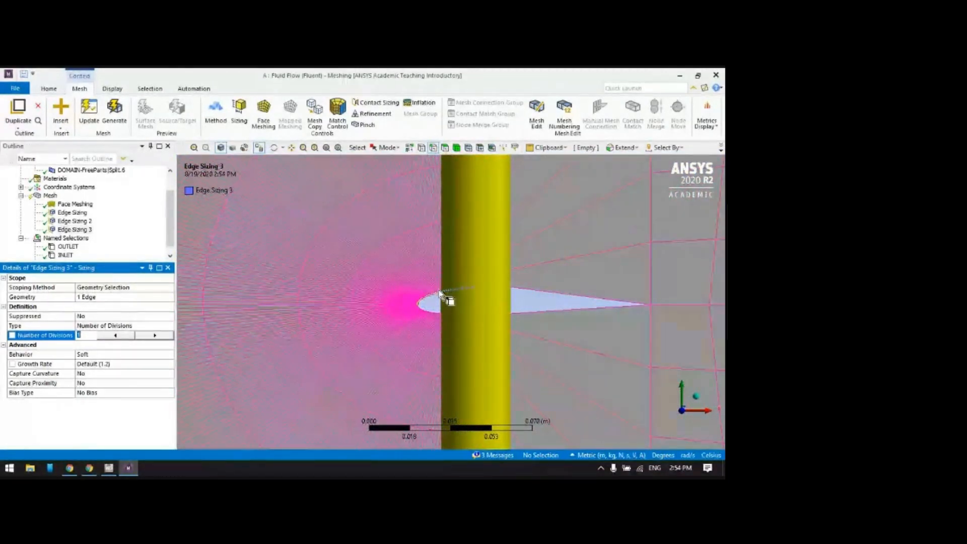
scroll(409, 302, "up", 2)
scroll(412, 297, "down", 3)
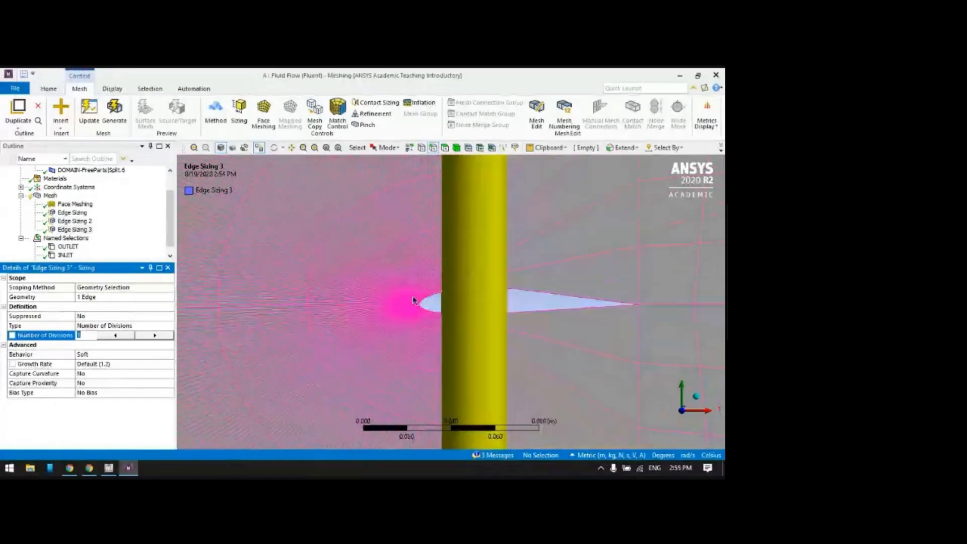
scroll(413, 300, "down", 7)
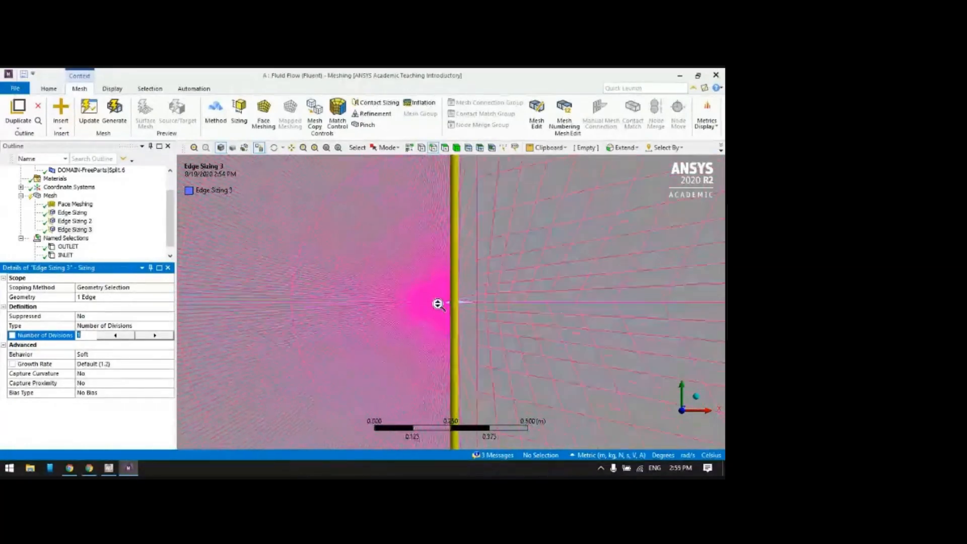
scroll(437, 304, "down", 4)
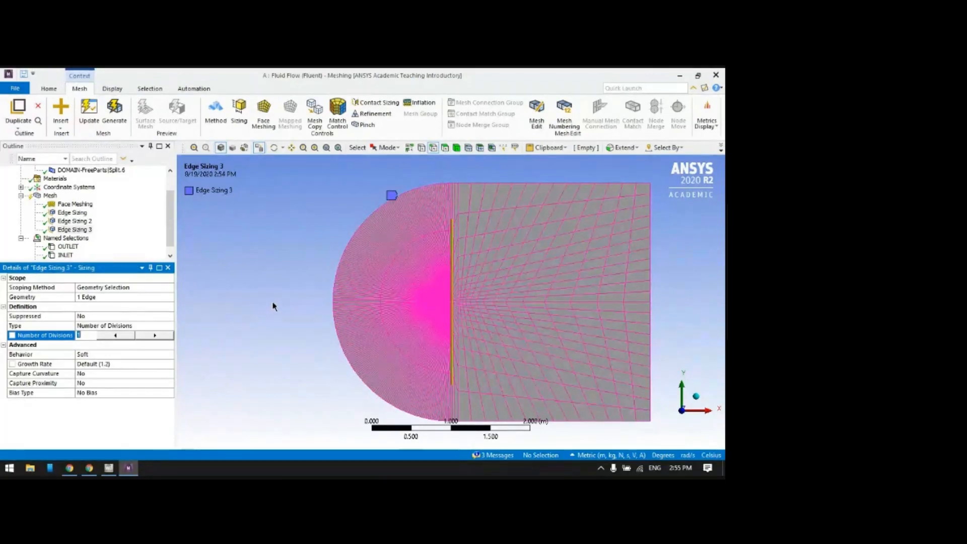
scroll(422, 308, "up", 10)
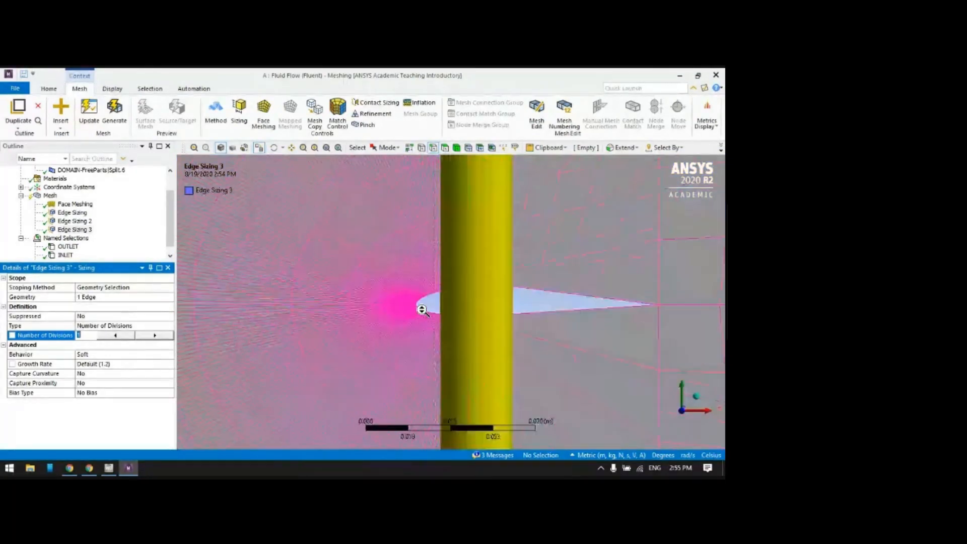
scroll(421, 308, "up", 4)
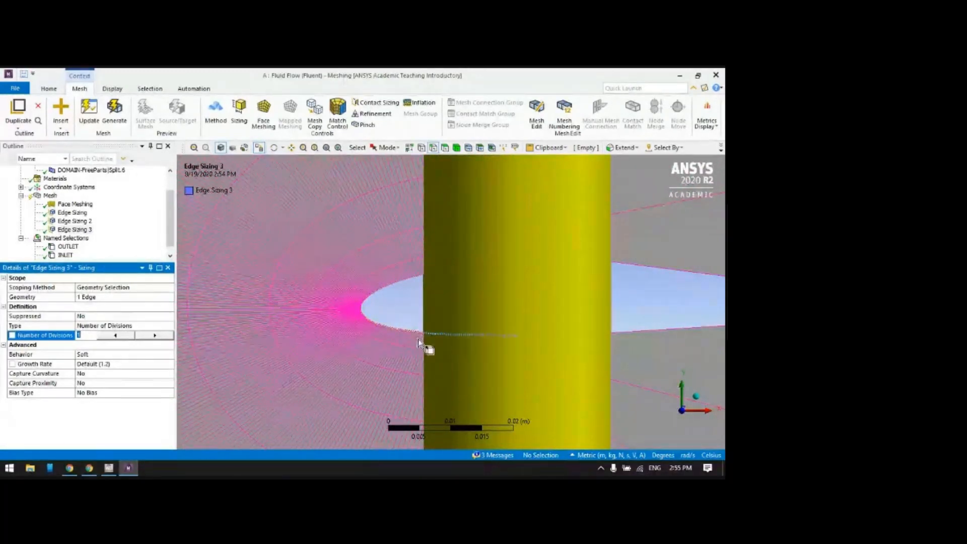
scroll(396, 344, "down", 2)
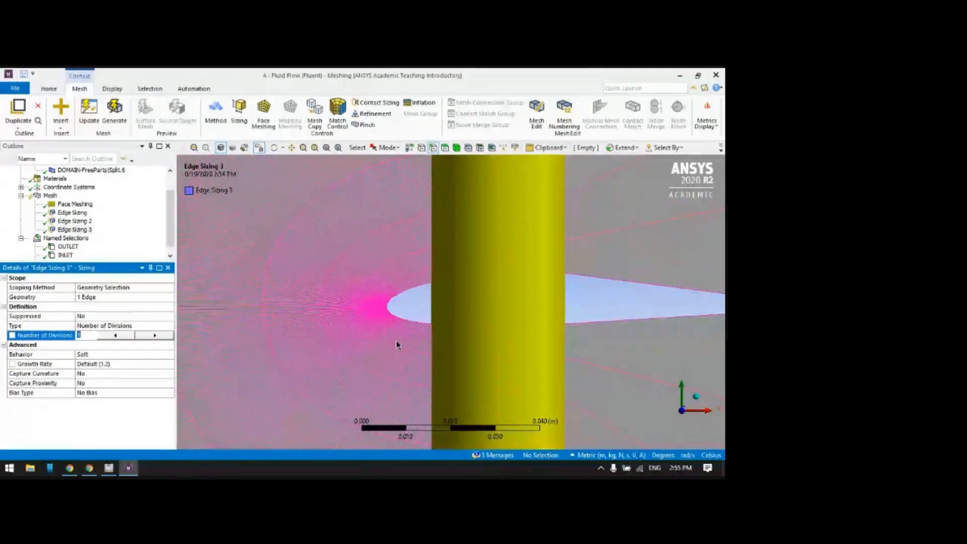
scroll(396, 341, "down", 10)
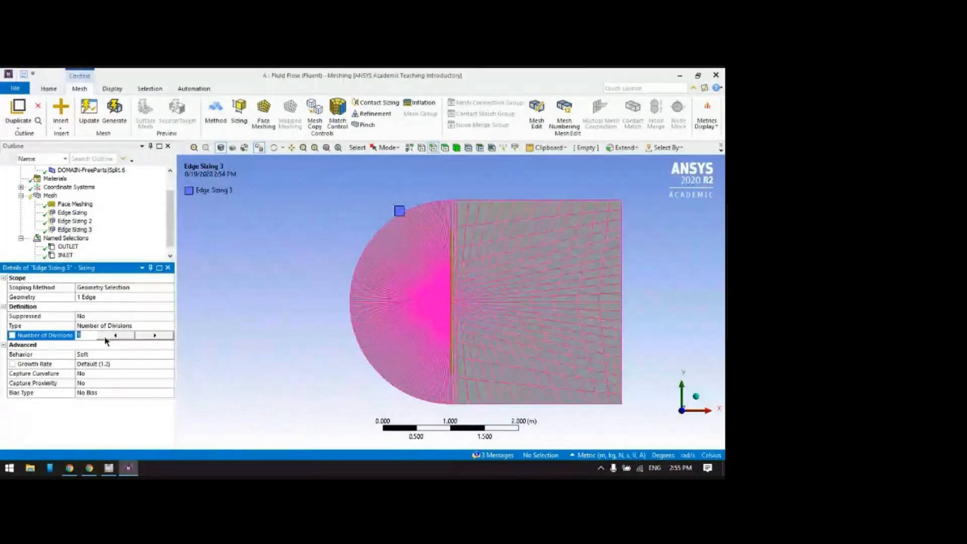
type("200")
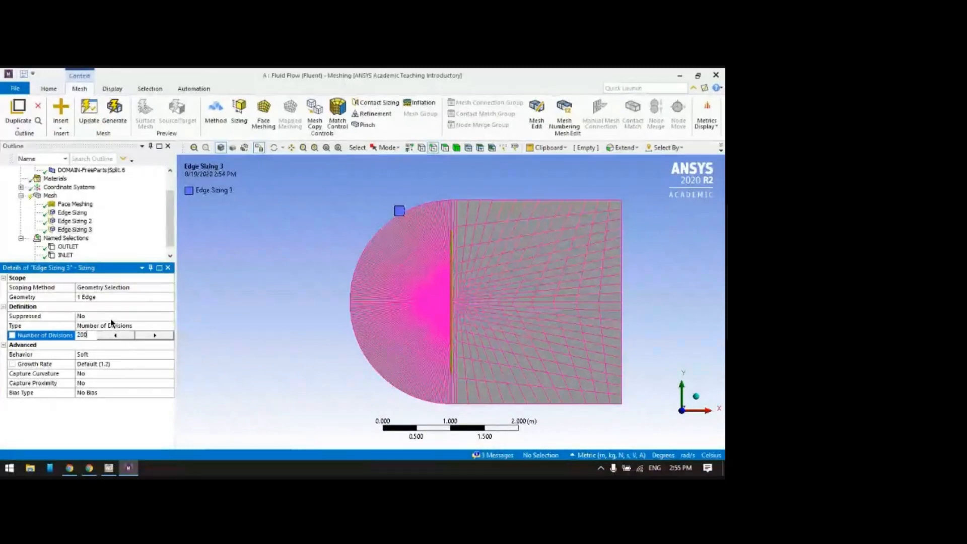
key("Return")
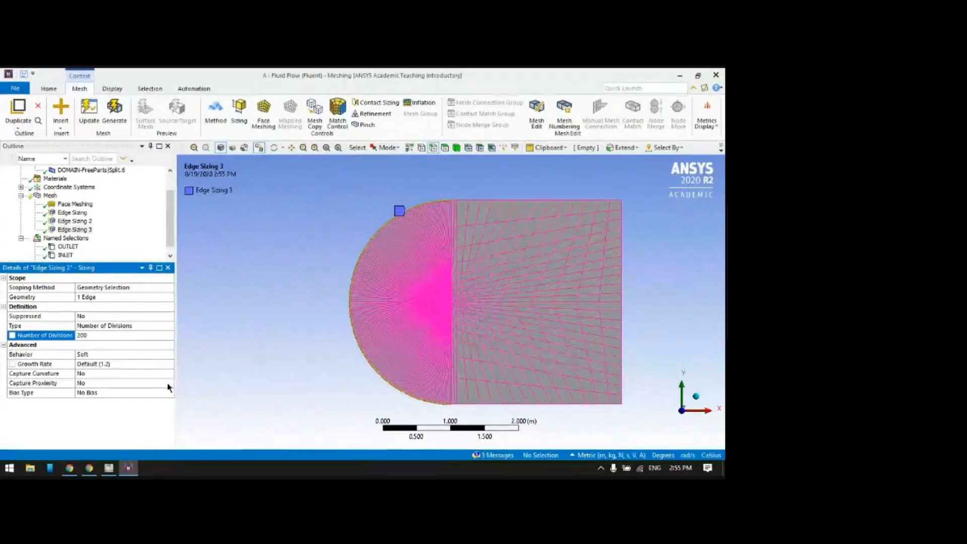
- Apply the symmetric bias type with short divisions at both ends to the curved inlet edge, using a bias factor of 20
left_click(172, 393)
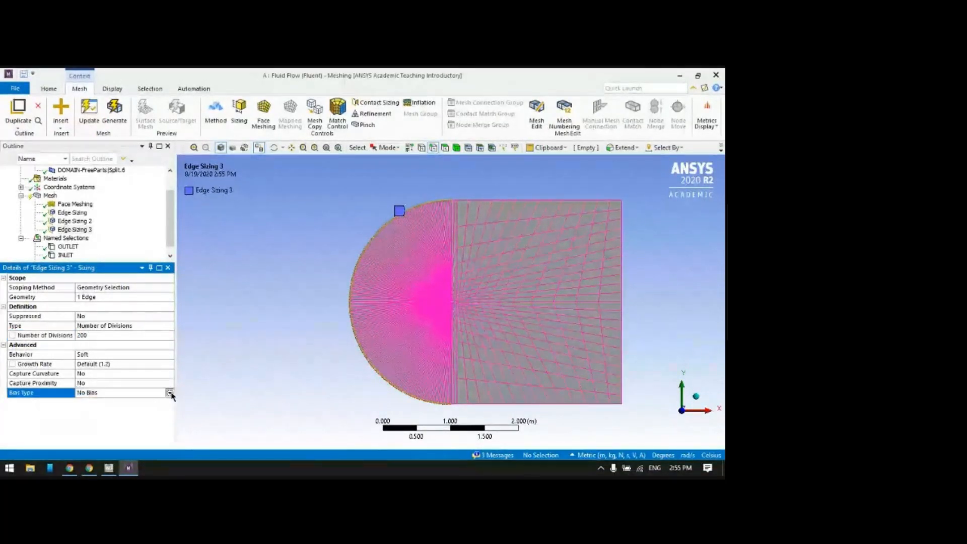
left_click(170, 393)
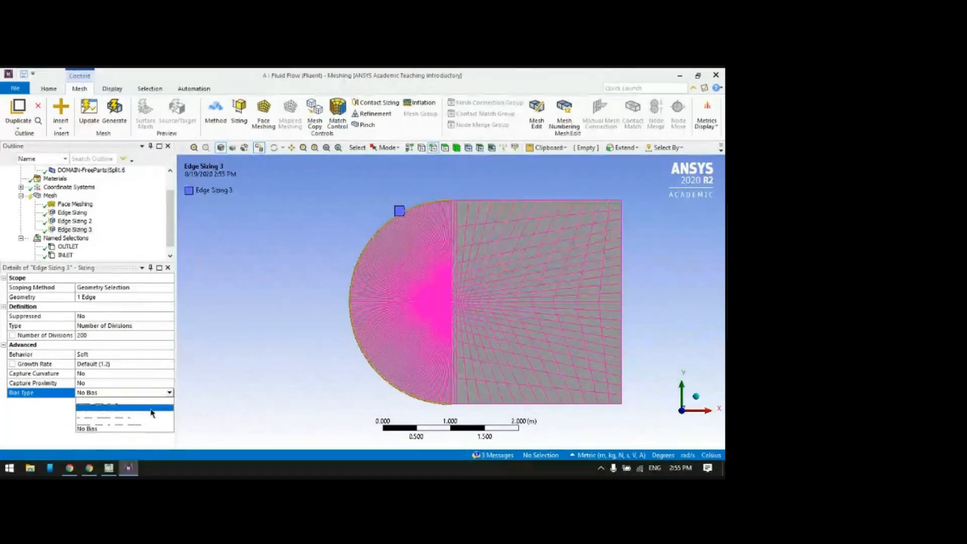
left_click(102, 416)
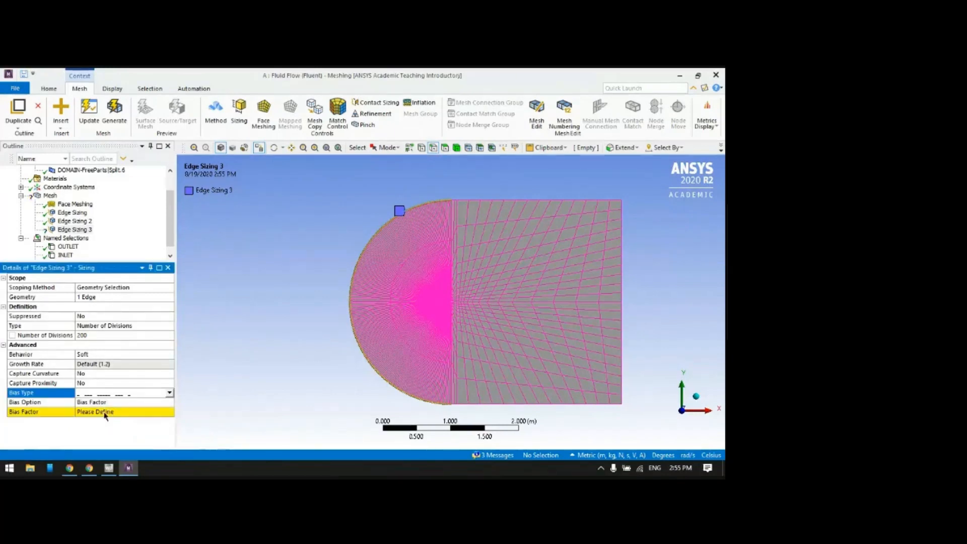
left_click(101, 411)
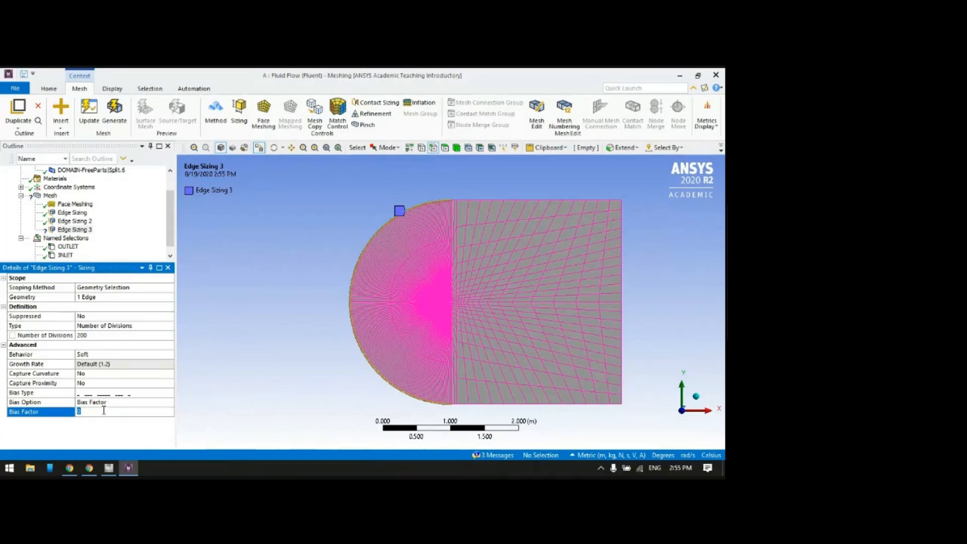
type("20")
key("Return")
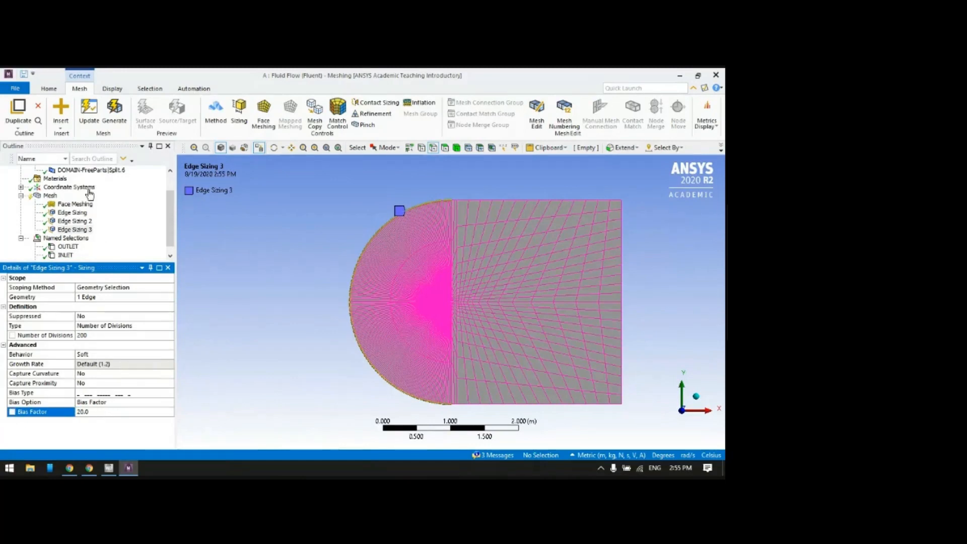
- Update the mesh with the curved inlet edge sizing and check the elements at the airfoil's nose and across the domain
left_click(89, 107)
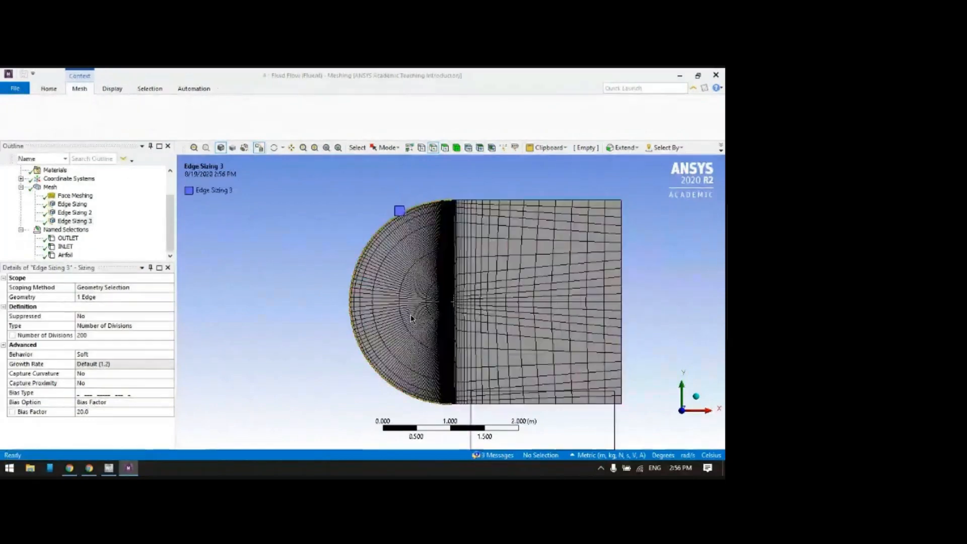
scroll(412, 317, "up", 5)
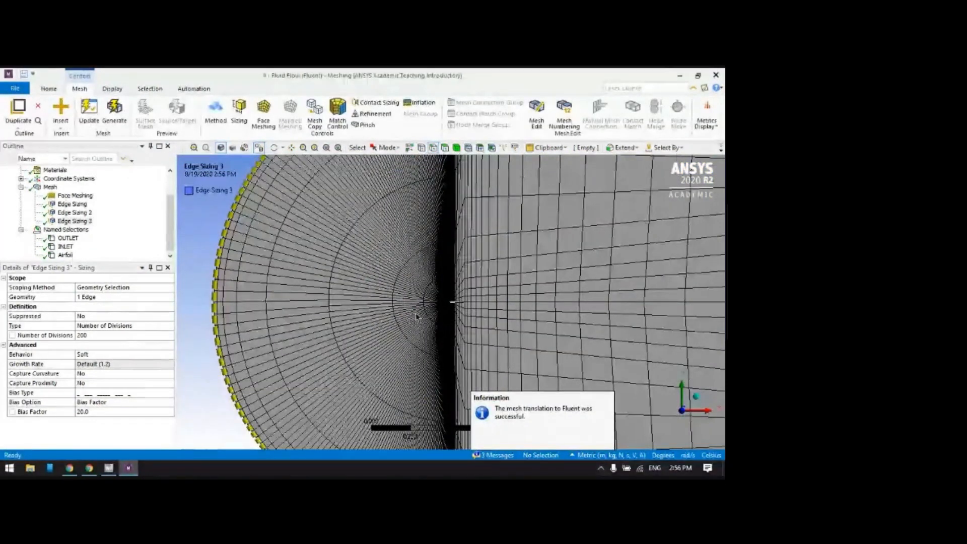
scroll(422, 313, "up", 3)
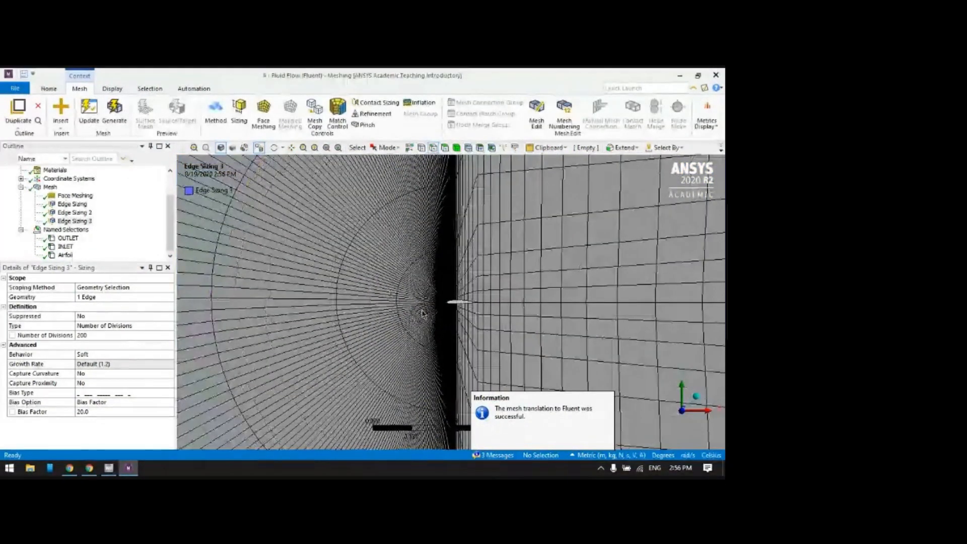
scroll(422, 314, "up", 6)
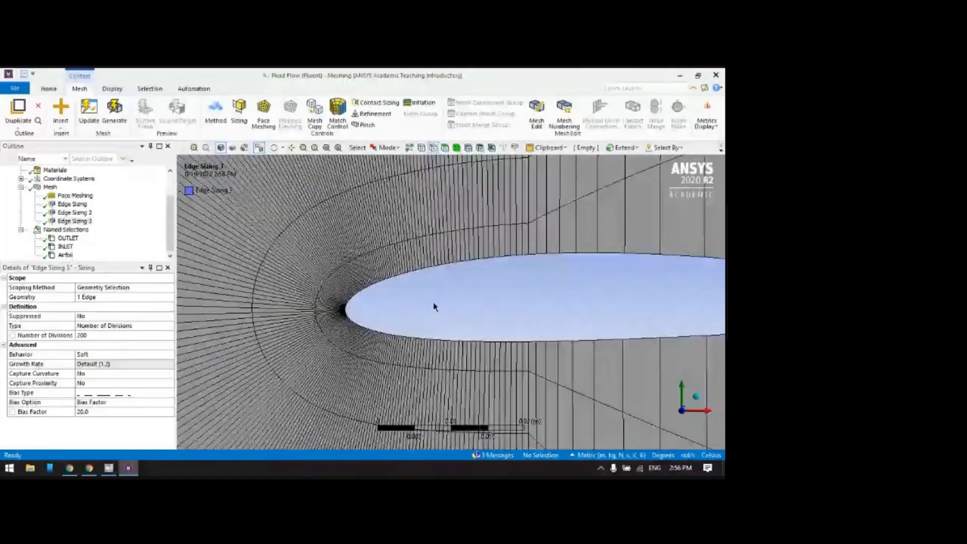
scroll(395, 279, "down", 1)
scroll(393, 281, "down", 10)
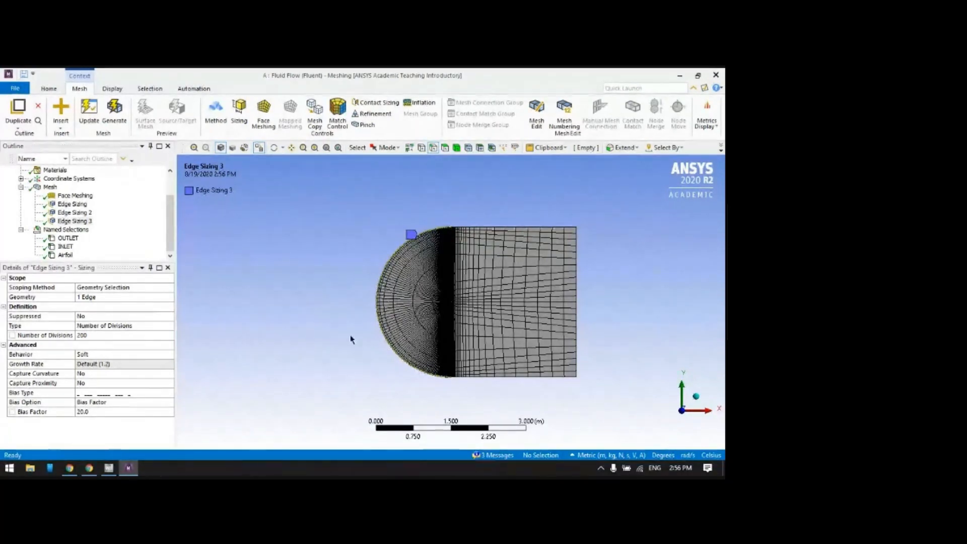
- Examine how the mesh elements are distributed around the airfoil's leading edge and along its rear surfaces
scroll(244, 355, "up", 2)
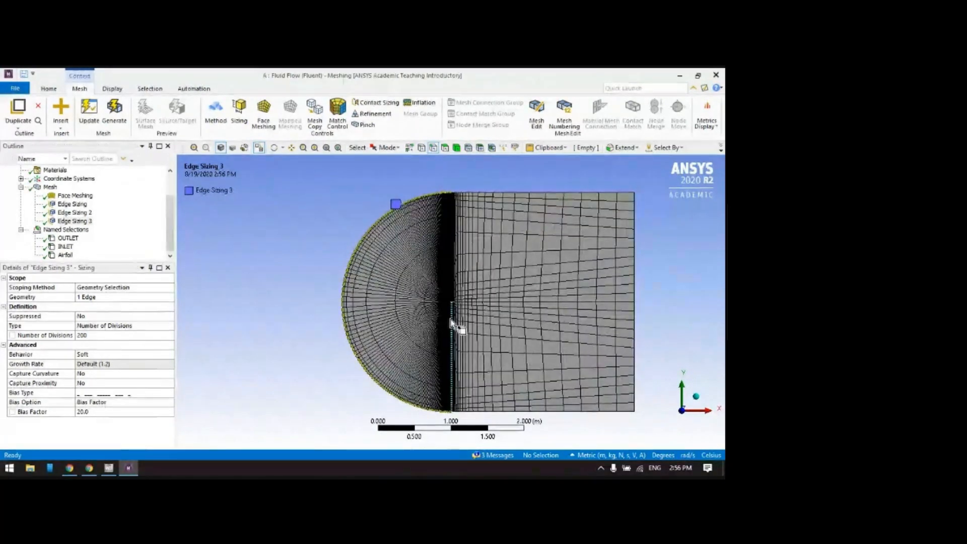
scroll(447, 316, "up", 3)
scroll(447, 316, "up", 10)
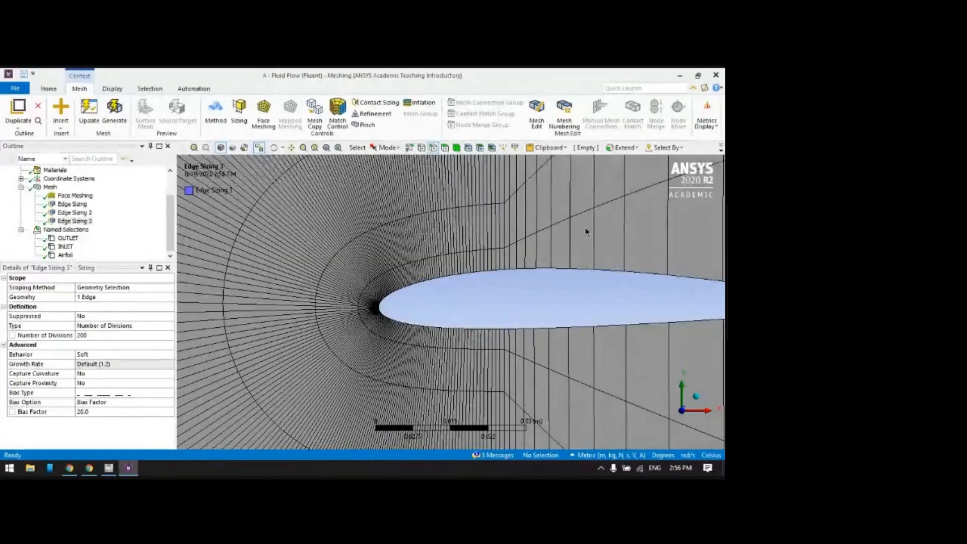
scroll(620, 267, "down", 2)
scroll(550, 287, "down", 2)
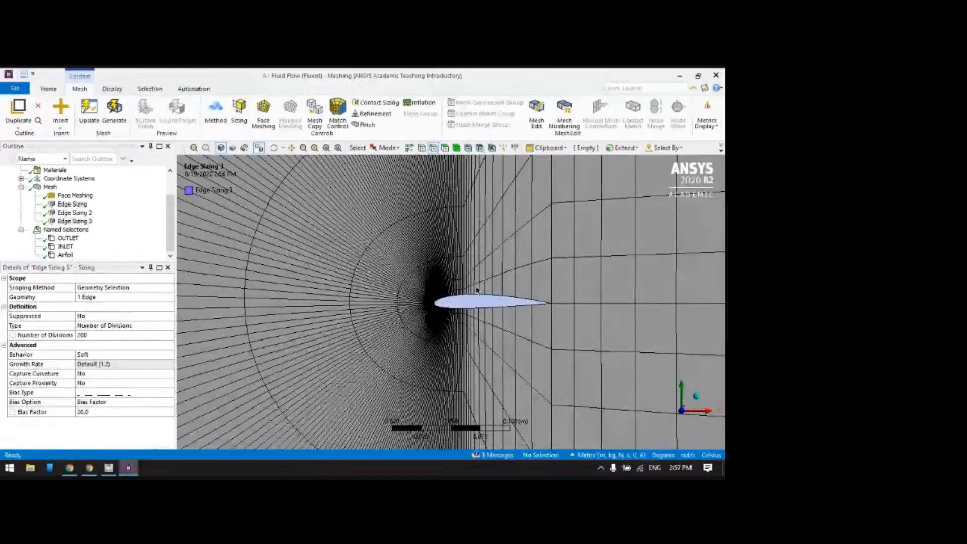
scroll(466, 306, "up", 2)
scroll(466, 306, "up", 5)
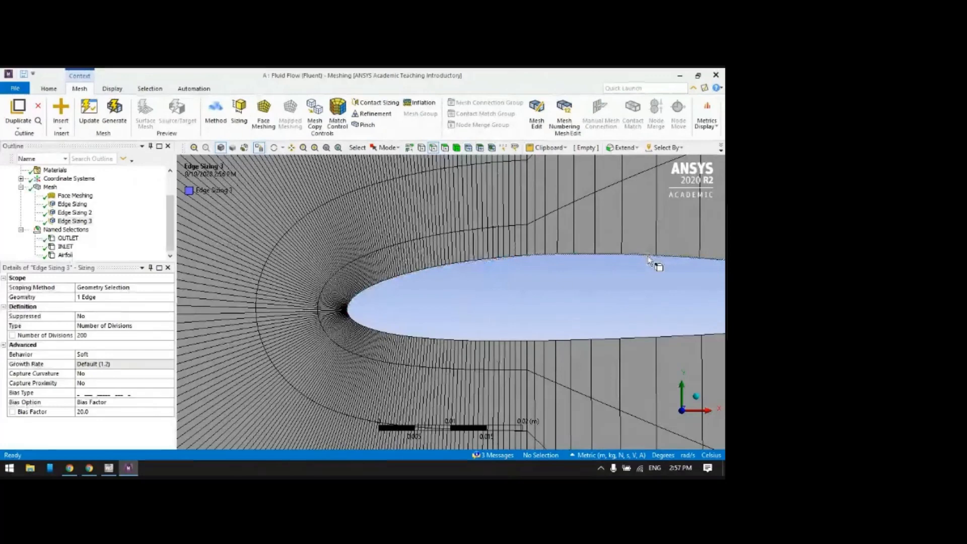
scroll(639, 264, "down", 2)
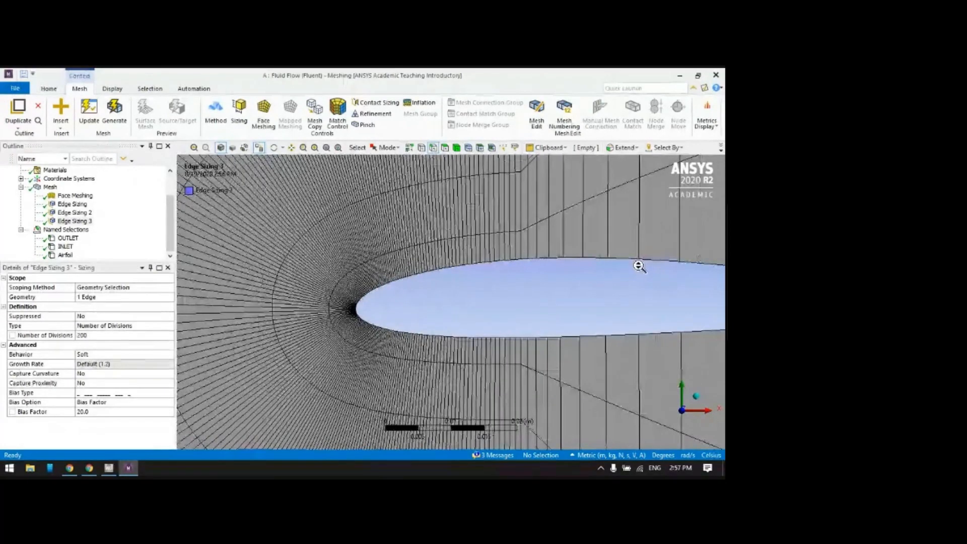
scroll(634, 267, "down", 6)
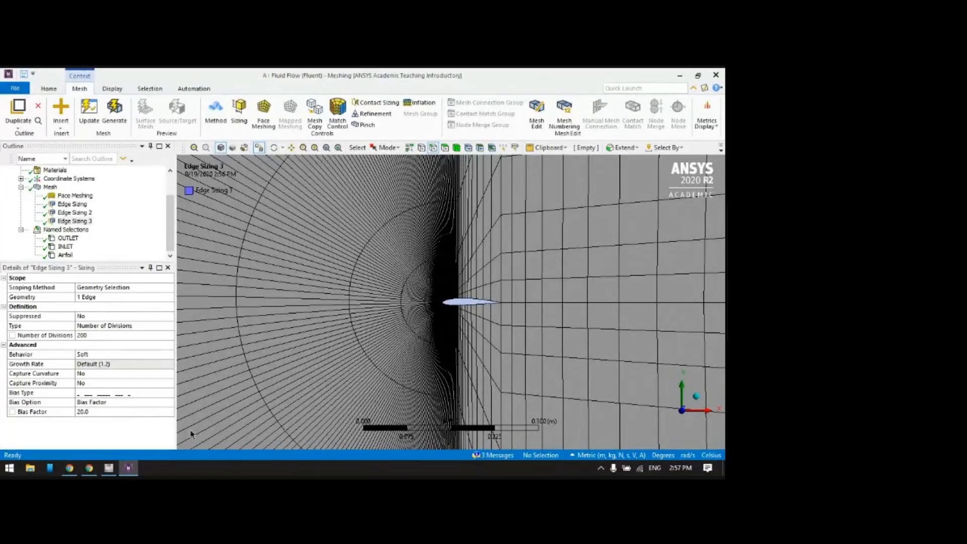
- Switch to PowerPoint and create a blank presentation
left_click(9, 468)
left_click(297, 347)
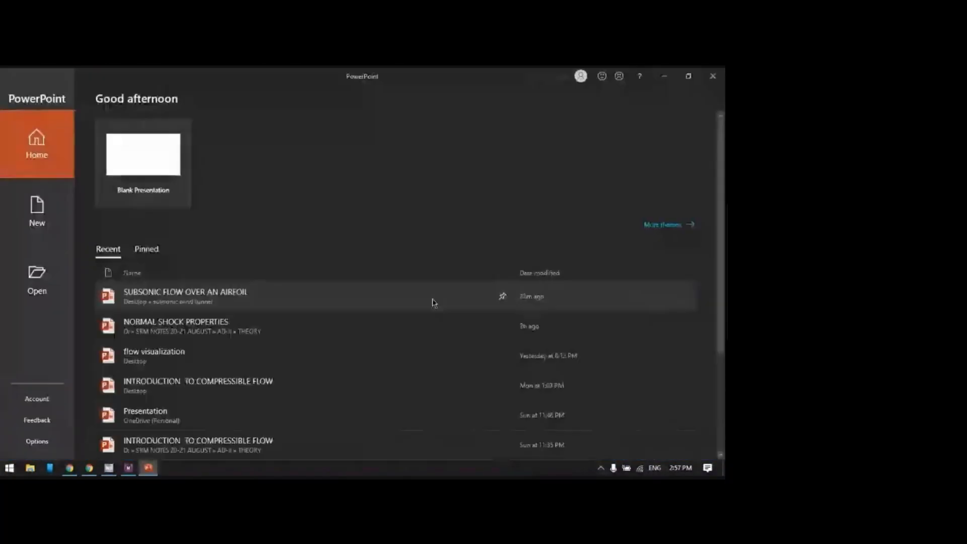
left_click(149, 161)
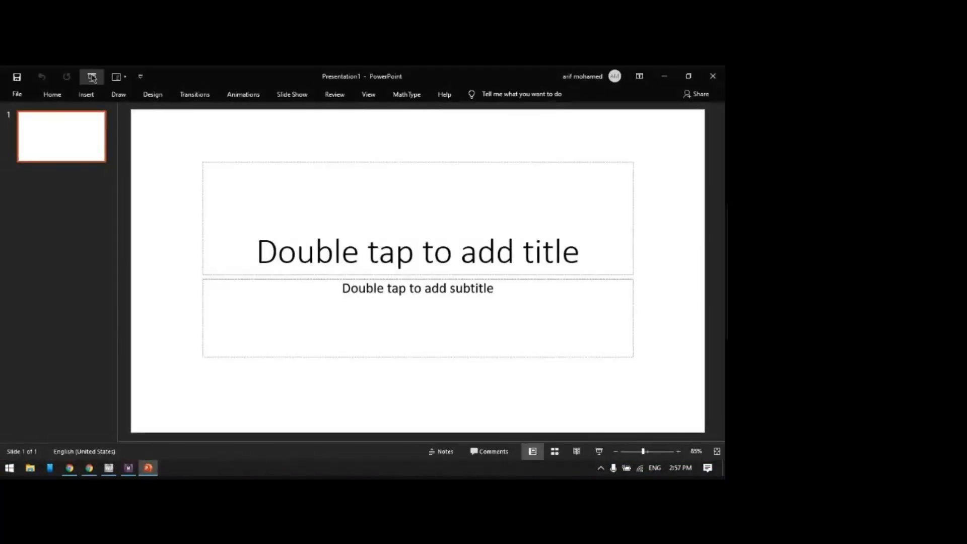
- Start the slide show and sketch an airfoil outline in pen, with short division marks above and below its front portion
left_click(92, 77)
key("ctrl+p")
mouse_move(116, 168)
left_mouse_down()
mouse_move(165, 153)
mouse_move(255, 160)
mouse_move(142, 177)
mouse_move(255, 161)
left_mouse_up()
left_click_drag(156, 143, 156, 159)
left_click_drag(157, 195, 158, 178)
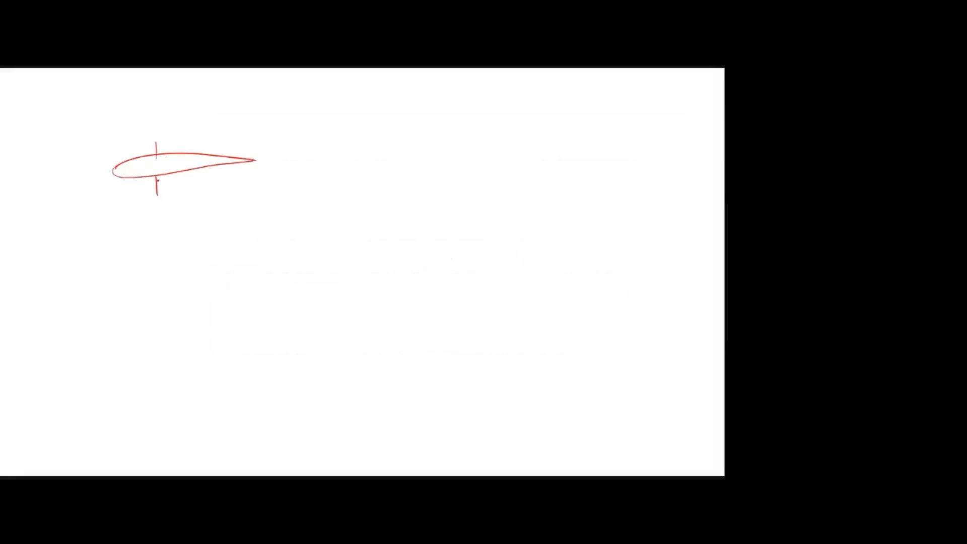
- Draw a long bar beneath the airfoil, divided into a short and a long section, and label the airfoil's front LE and rear TE
mouse_move(104, 247)
left_mouse_down()
mouse_move(363, 255)
mouse_move(267, 284)
mouse_move(353, 289)
mouse_move(371, 275)
mouse_move(364, 252)
left_mouse_up()
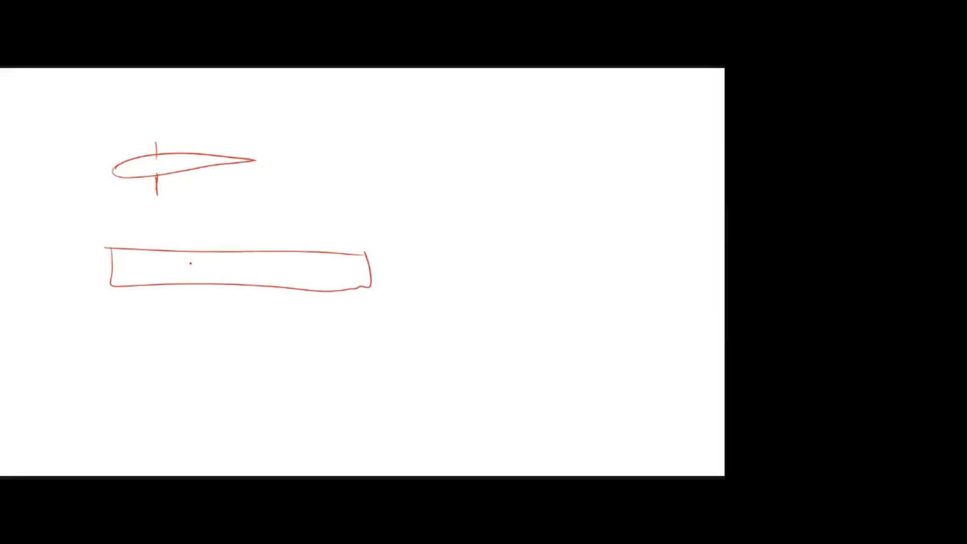
left_click_drag(193, 247, 189, 287)
left_click_drag(117, 147, 124, 157)
left_click_drag(127, 147, 134, 155)
left_click_drag(127, 151, 132, 151)
left_click_drag(202, 136, 209, 135)
left_click_drag(205, 136, 207, 145)
left_click_drag(213, 137, 222, 135)
- Write 200 in the bar's short section and a number beginning with 14 in its long section
left_click_drag(134, 262, 144, 269)
left_click_drag(151, 261, 162, 262)
left_click_drag(169, 261, 170, 262)
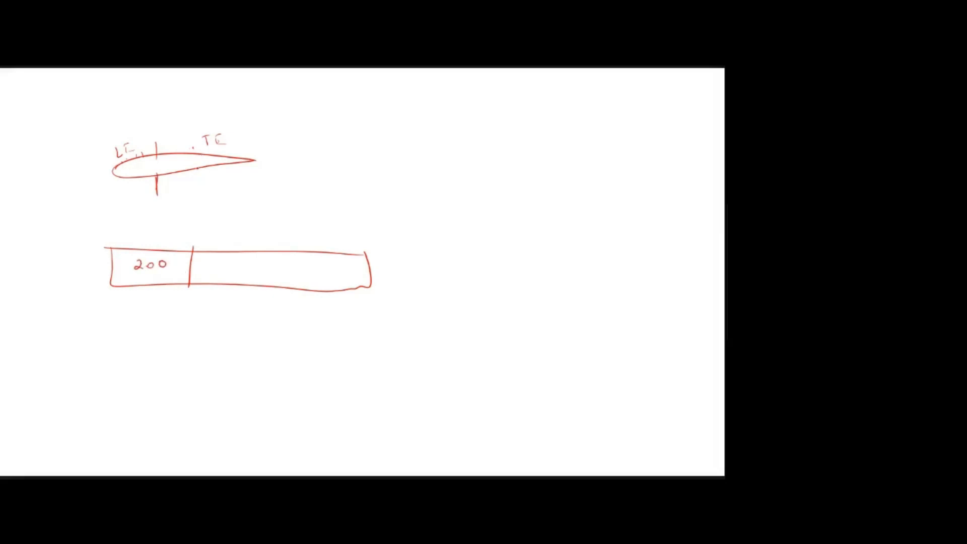
left_click_drag(256, 265, 263, 271)
left_click_drag(261, 265, 261, 274)
left_click_drag(266, 271, 267, 272)
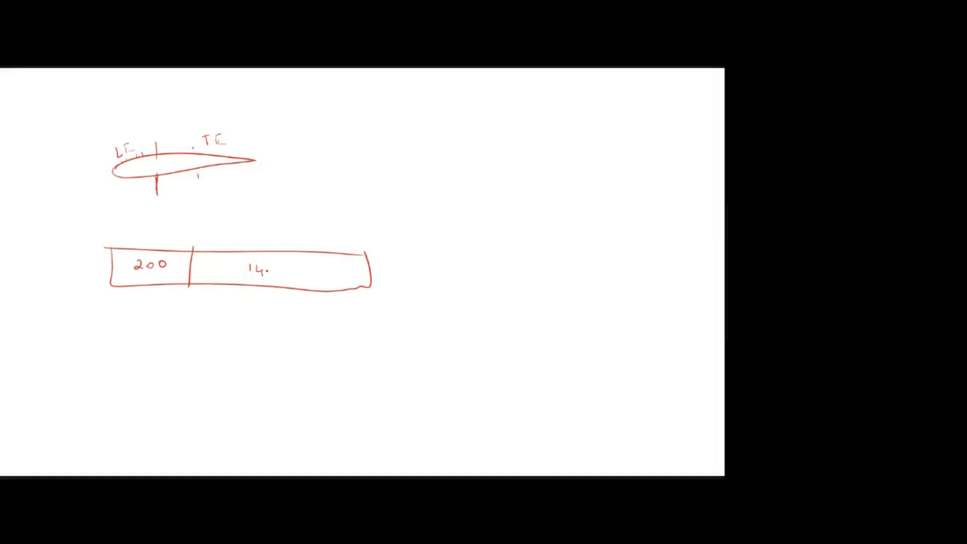
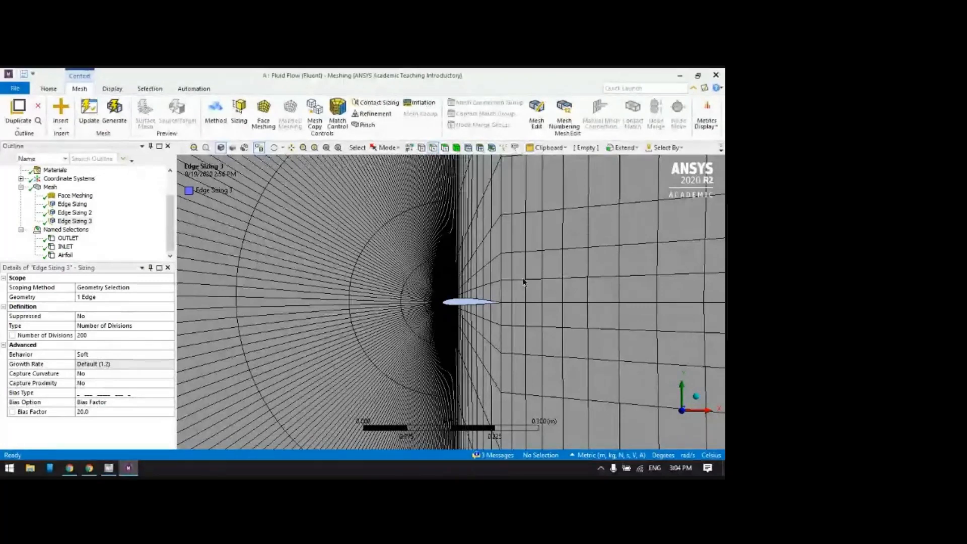
- Return to Ansys Meshing and examine the mesh across the domain and along the airfoil's rear surfaces
scroll(524, 281, "up", 2)
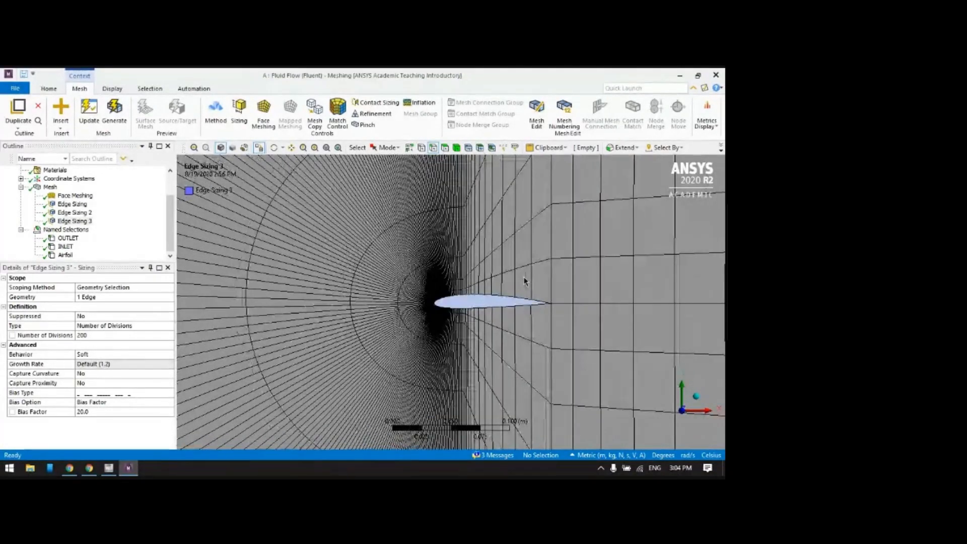
scroll(524, 281, "down", 2)
scroll(524, 277, "down", 2)
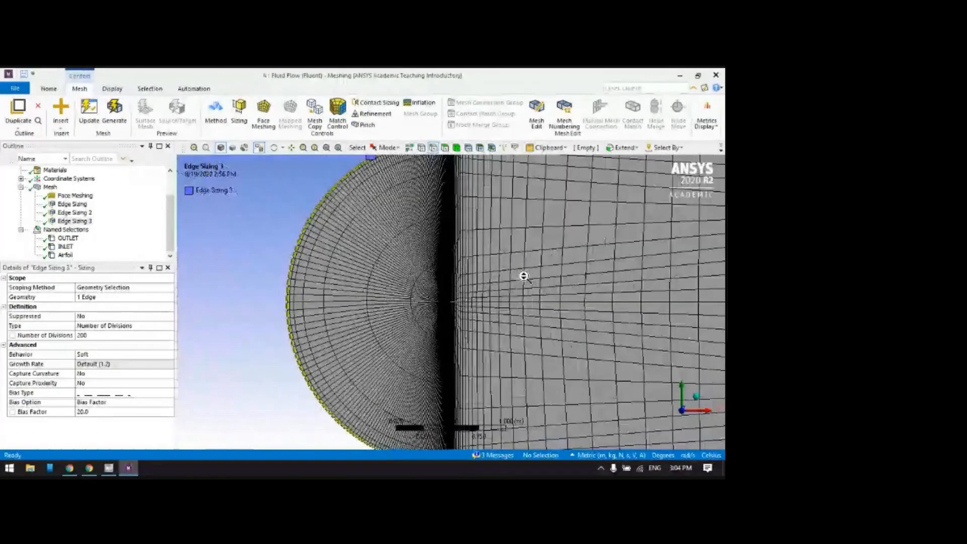
scroll(524, 276, "down", 1)
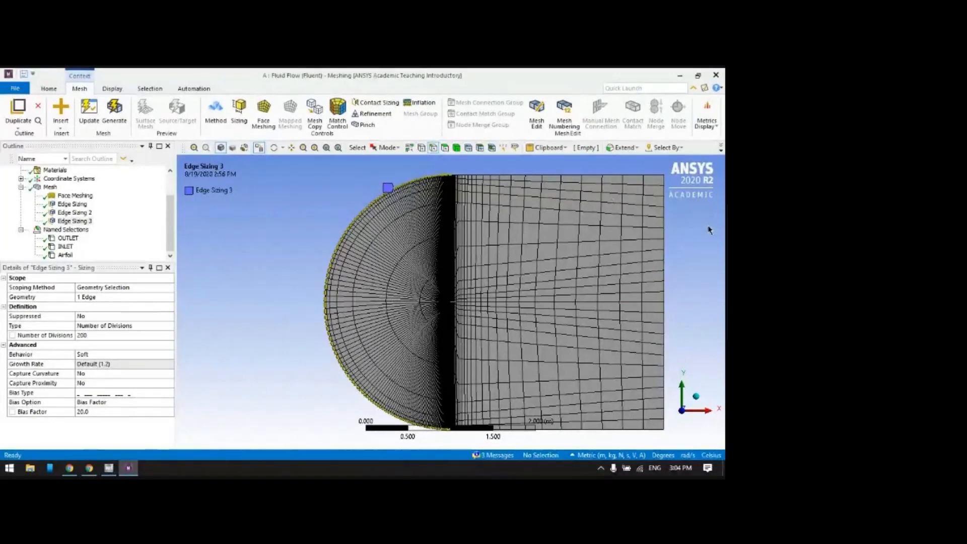
scroll(453, 302, "up", 10)
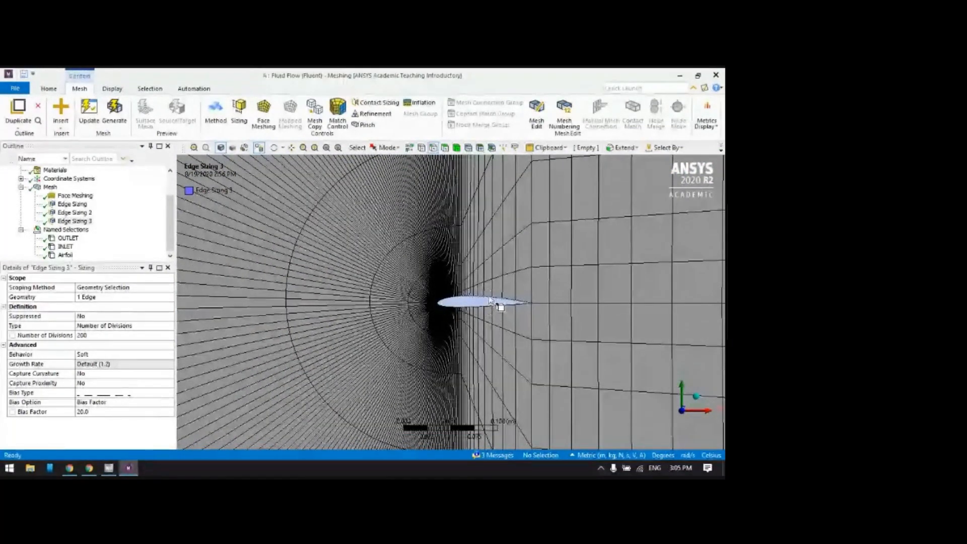
scroll(487, 300, "up", 2)
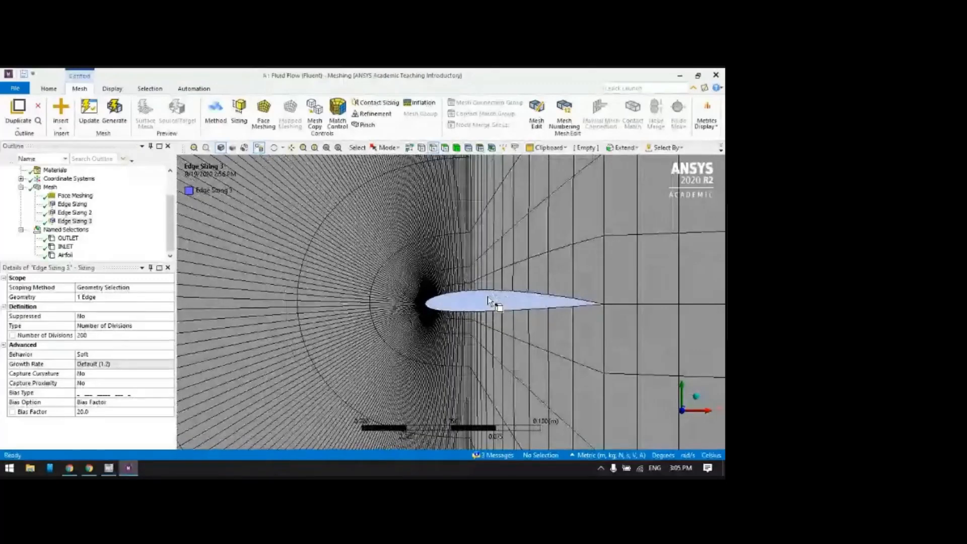
scroll(487, 297, "up", 2)
left_click(291, 148)
left_click_drag(559, 298, 461, 300)
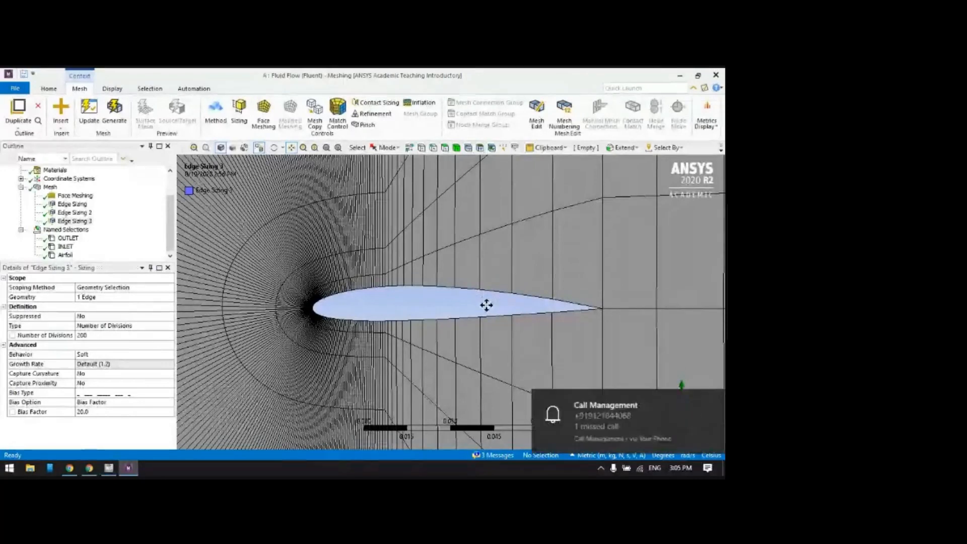
left_click(707, 398)
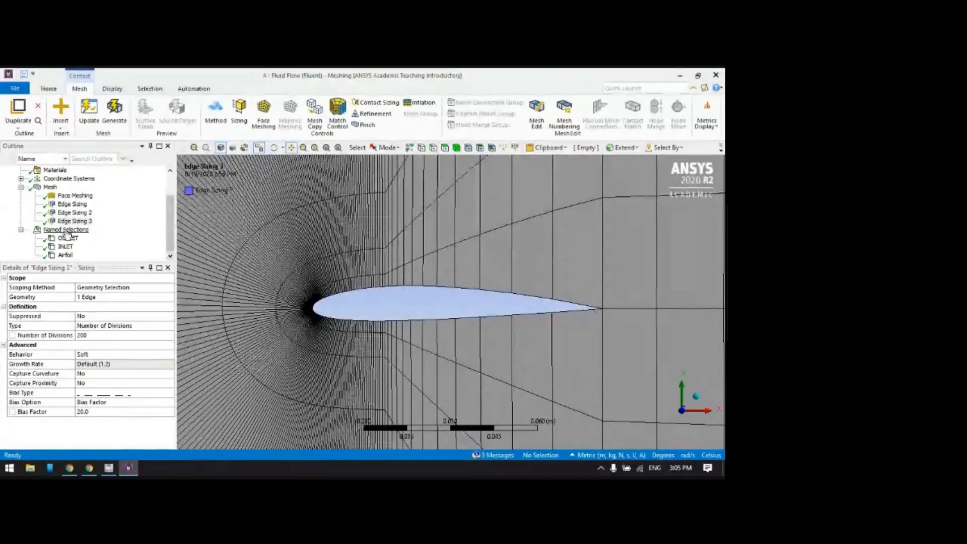
- Insert a mesh sizing and scope it to the upper and lower edges of the airfoil's rear portion
right_click(48, 187)
mouse_move(73, 192)
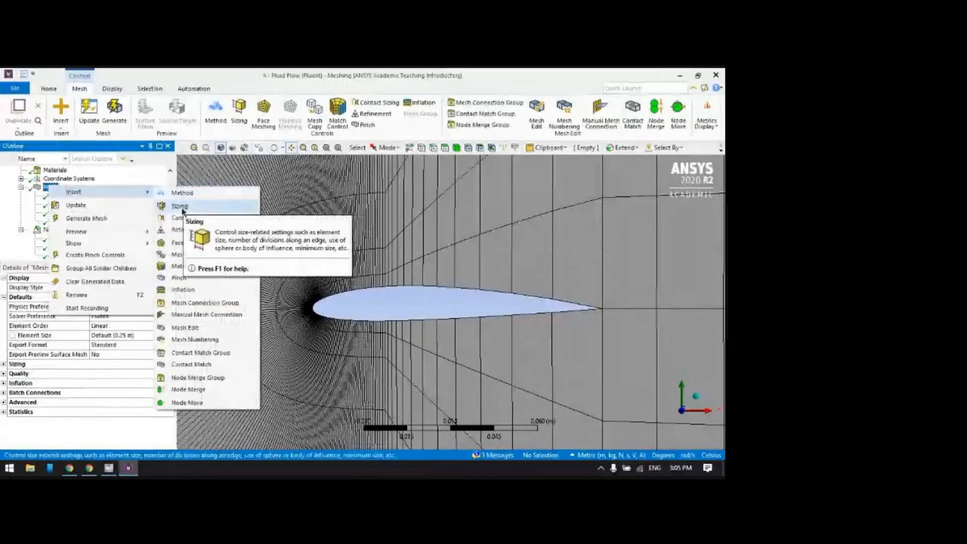
left_click(180, 206)
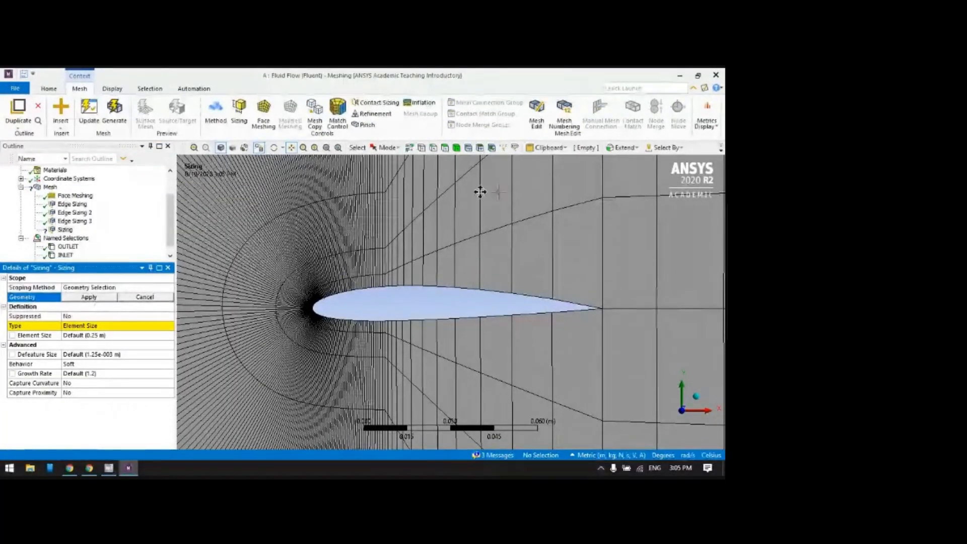
left_click(475, 289)
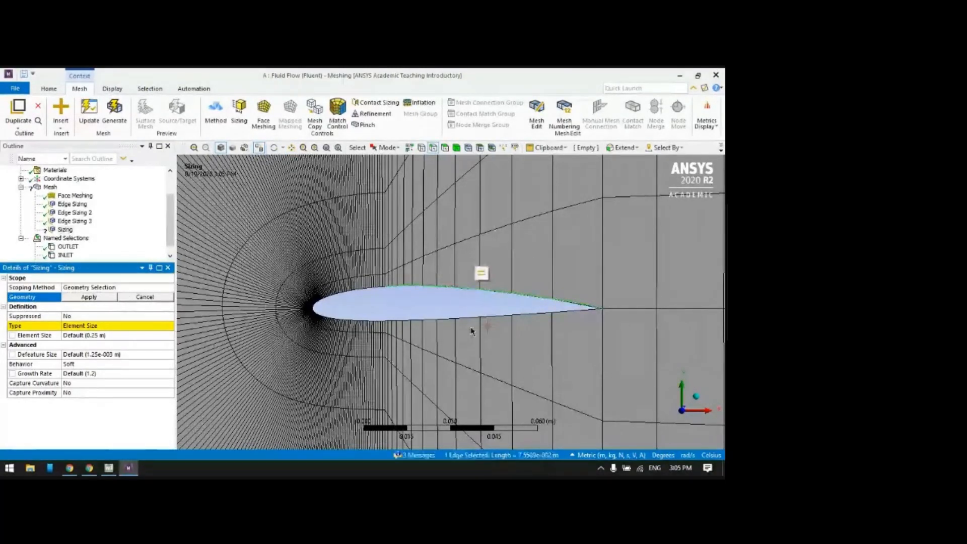
left_click(474, 315, "ctrl")
left_click(89, 297)
- Define the airfoil's rear edge sizing by number of divisions, enter 70 divisions, and update the mesh
left_click(169, 328)
left_click(169, 327)
left_click(106, 334)
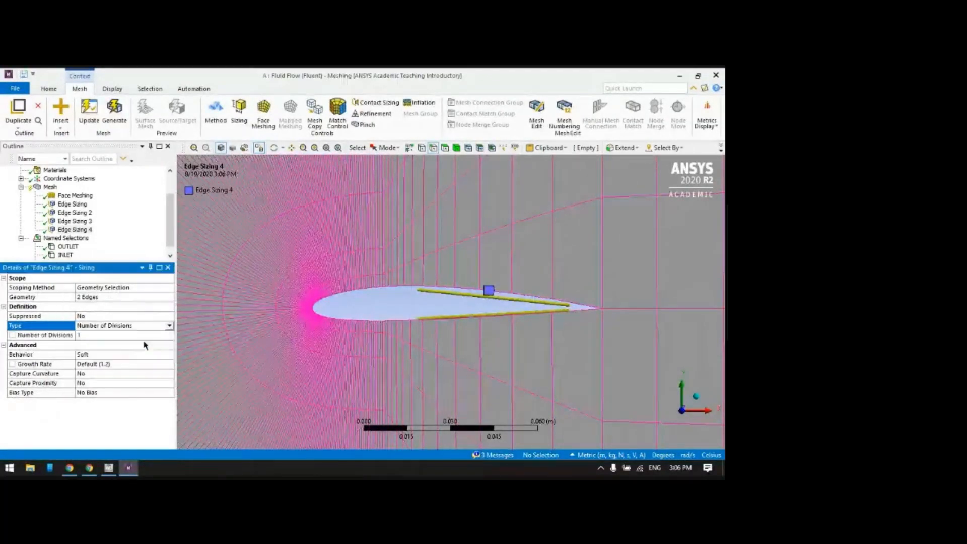
left_click(91, 336)
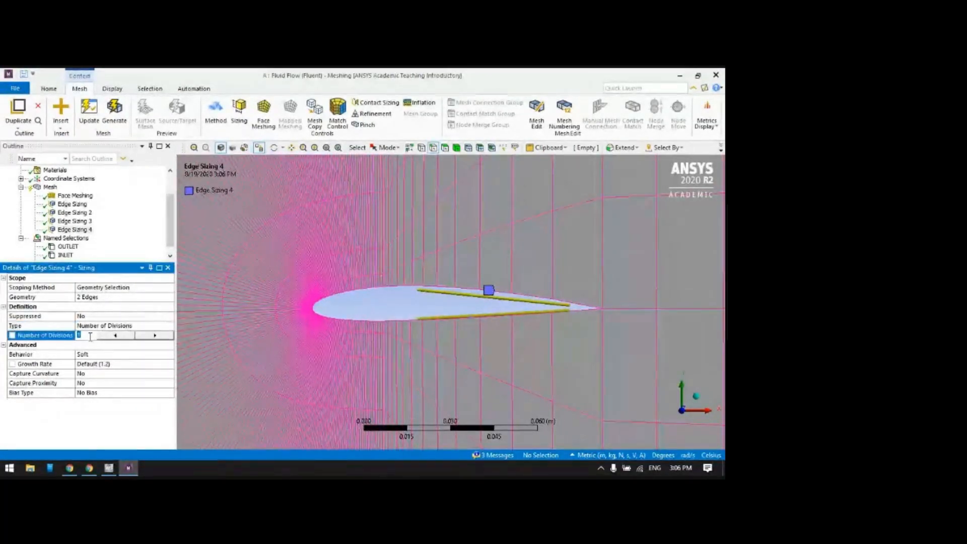
type("70")
left_click(145, 413)
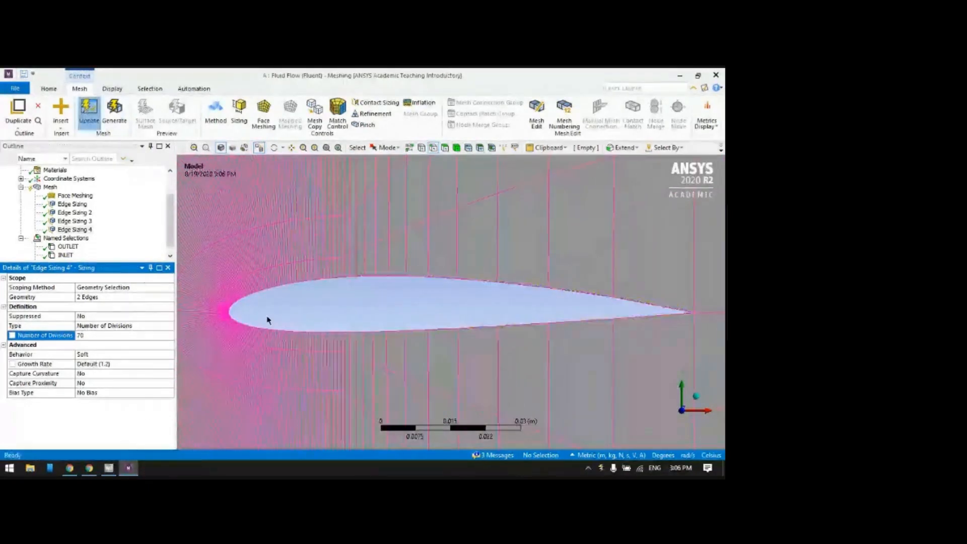
- Inspect the updated mesh along the airfoil's upper and lower surfaces, from the leading edge to the trailing edge
scroll(267, 320, "up", 3)
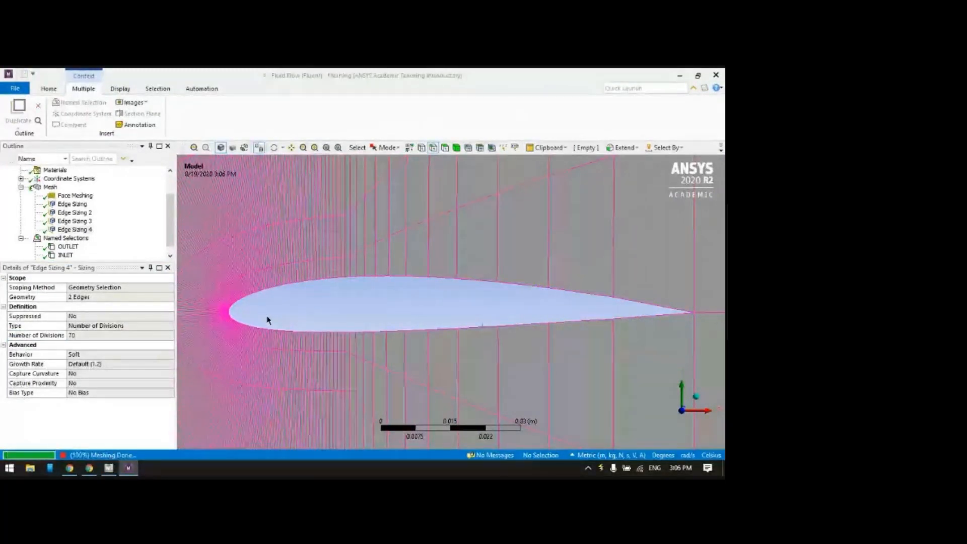
scroll(392, 301, "up", 2)
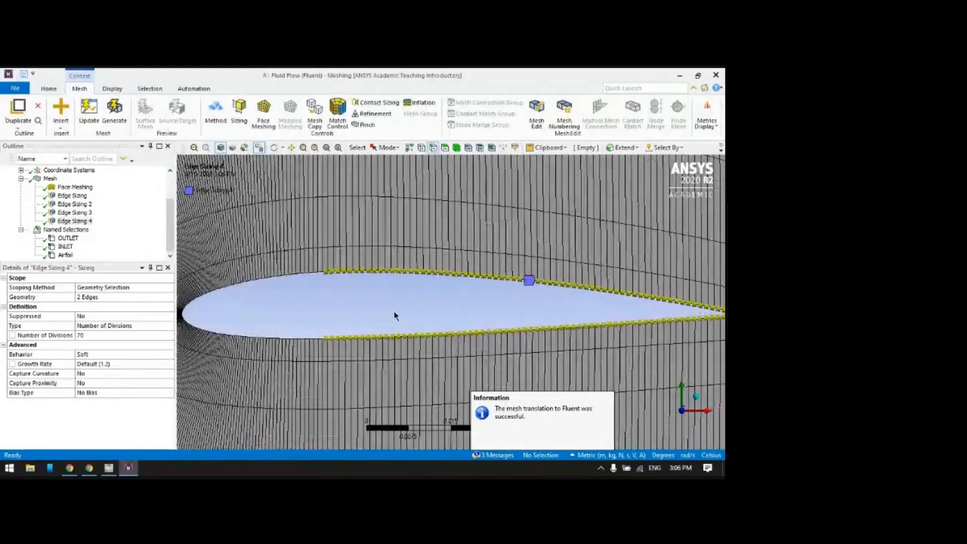
scroll(394, 315, "down", 1)
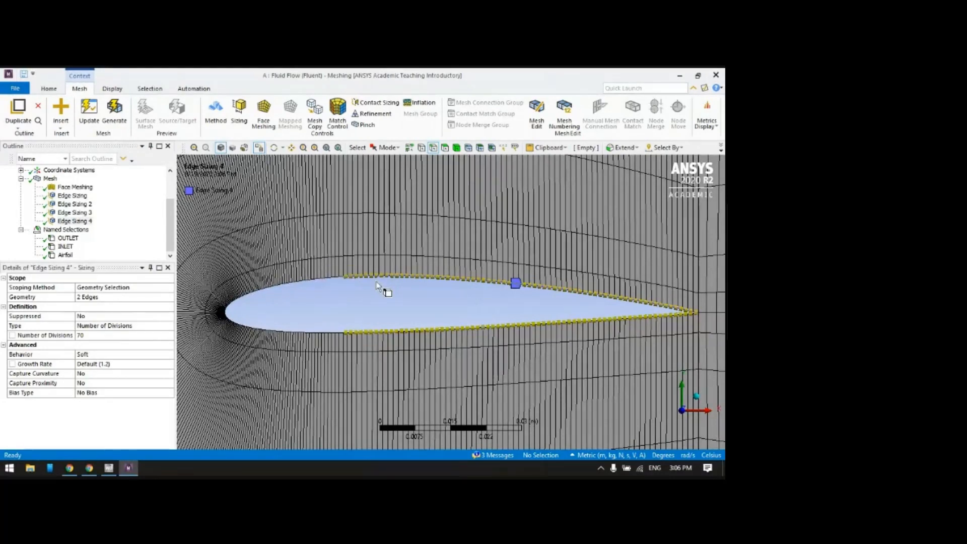
scroll(381, 290, "up", 2)
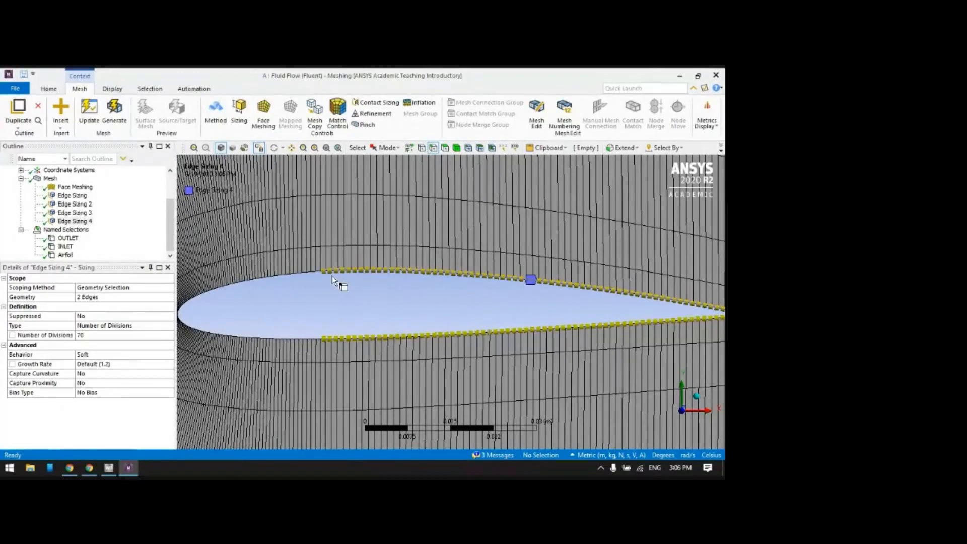
scroll(391, 292, "down", 2)
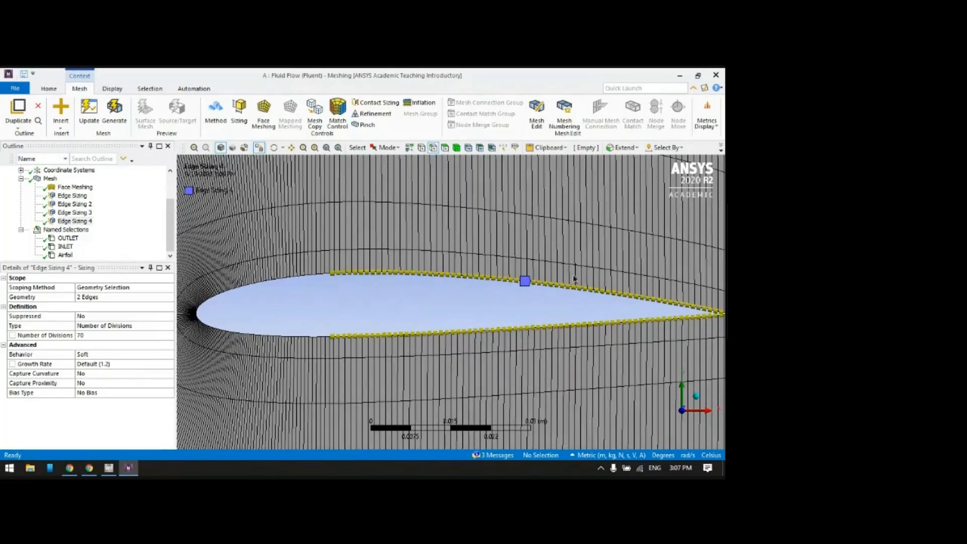
scroll(576, 310, "down", 1)
scroll(577, 309, "down", 1)
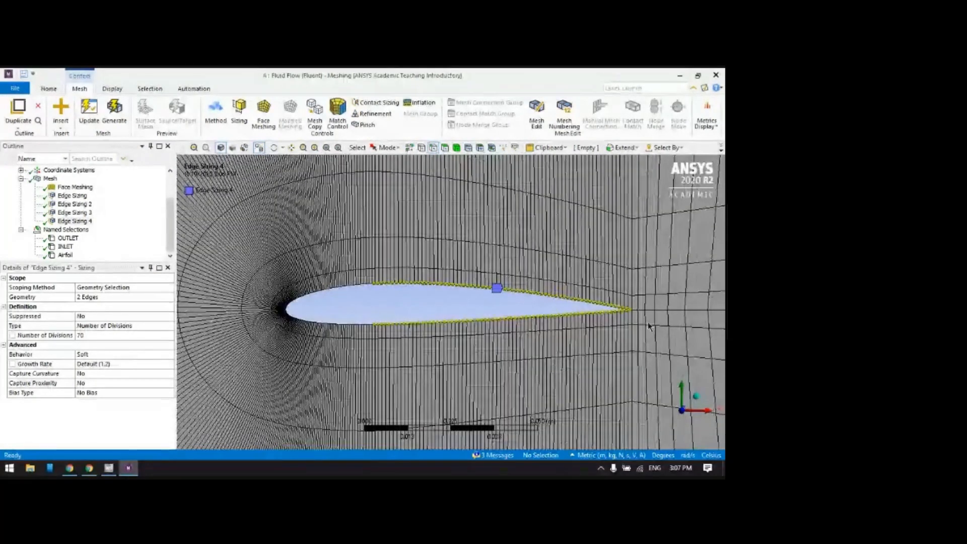
scroll(597, 313, "up", 2)
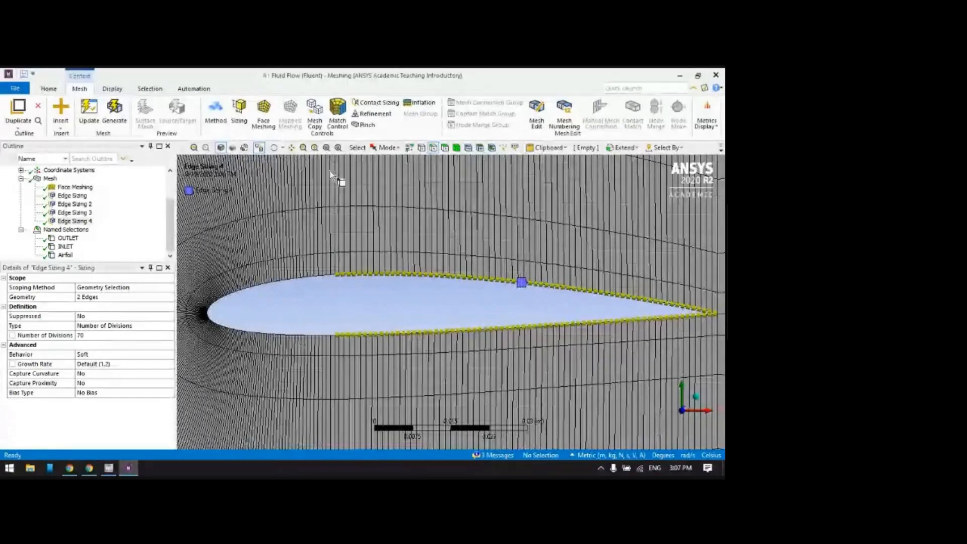
- Inspect the element spacing directly behind the trailing edge and across the whole flow domain
left_click(291, 147)
left_click_drag(607, 258, 383, 250)
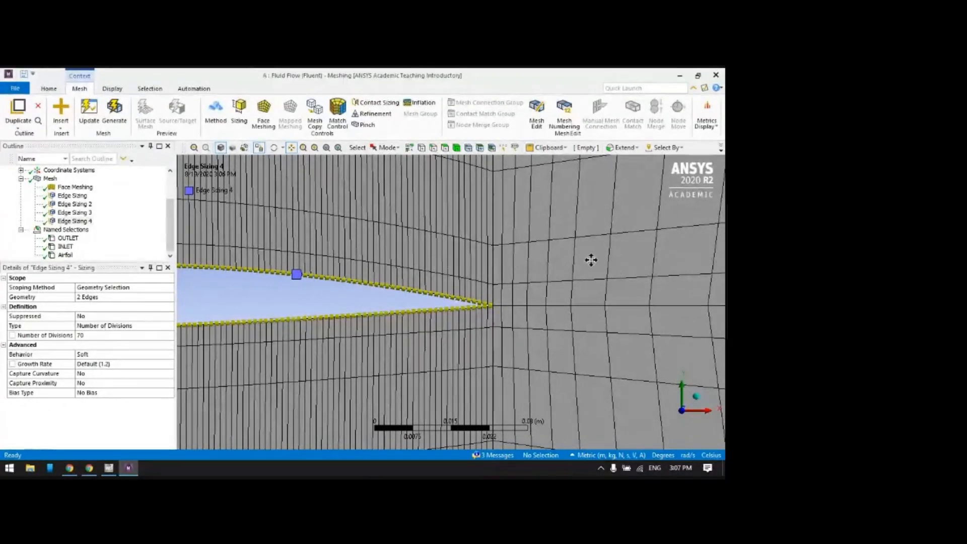
scroll(334, 291, "down", 5)
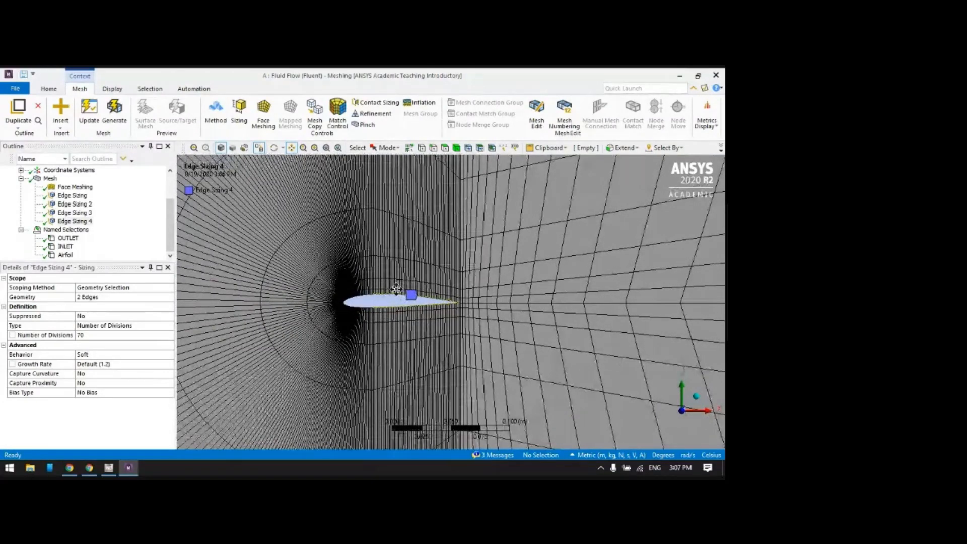
scroll(402, 297, "down", 1)
scroll(440, 302, "up", 2)
scroll(412, 287, "down", 1)
scroll(411, 287, "down", 8)
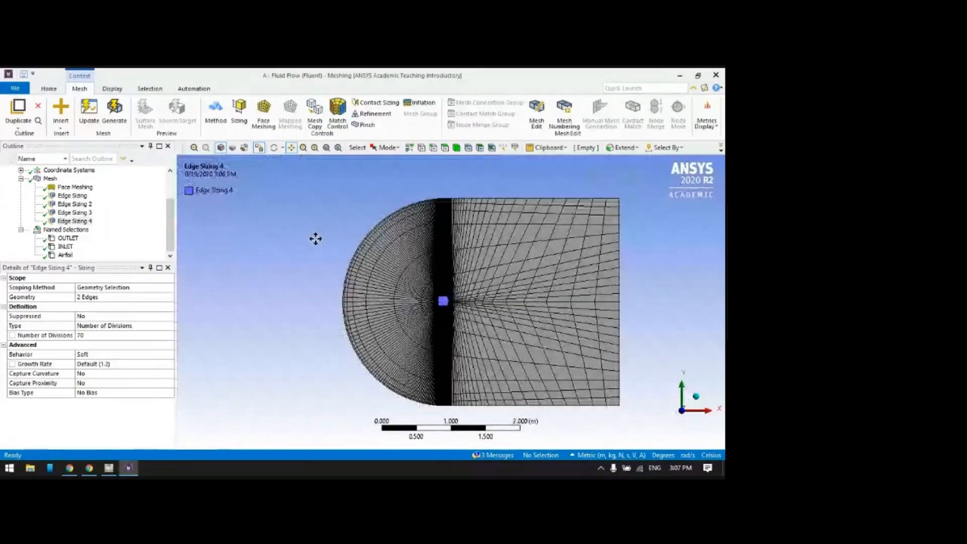
- Insert another mesh sizing and scope it to the upper, middle and lower horizontal edges of the domain behind the airfoil
right_click(50, 179)
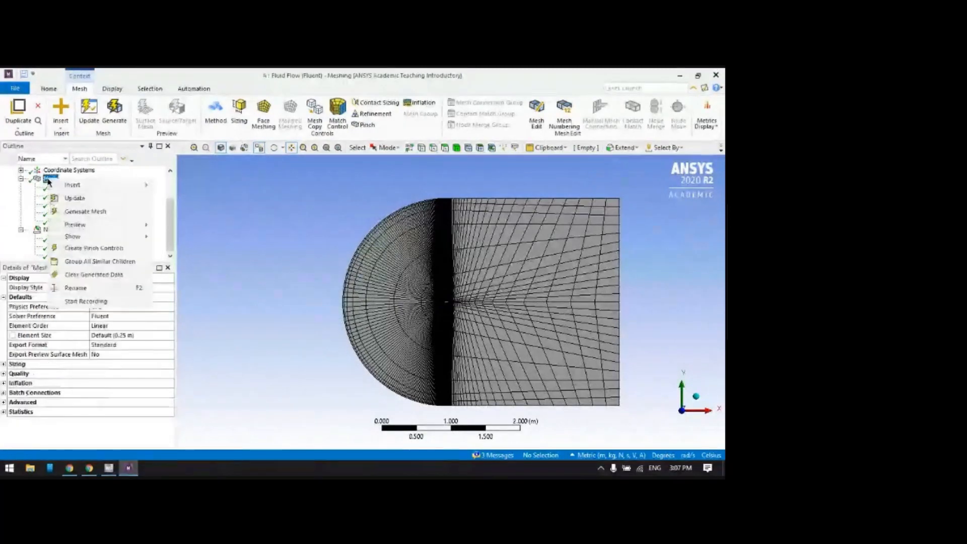
mouse_move(99, 188)
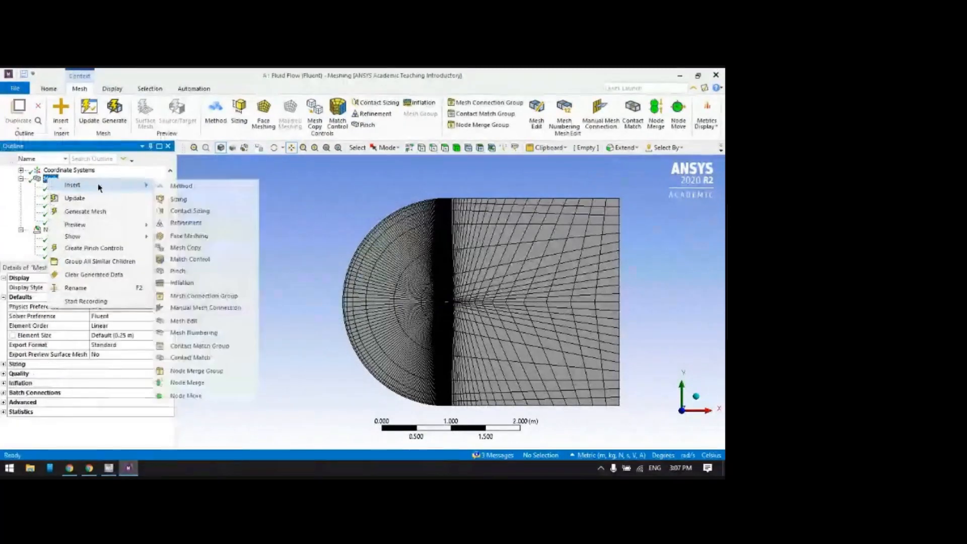
left_click(177, 204)
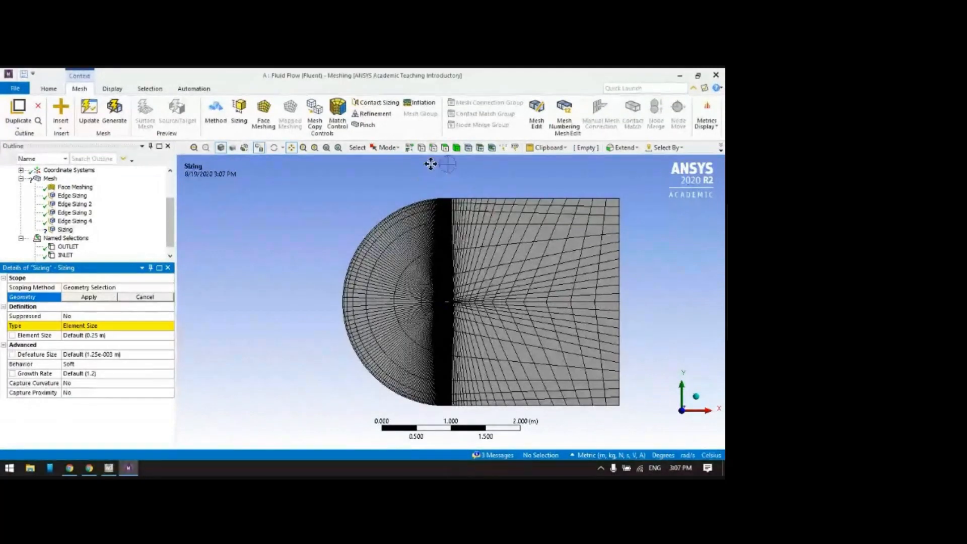
left_click(433, 147)
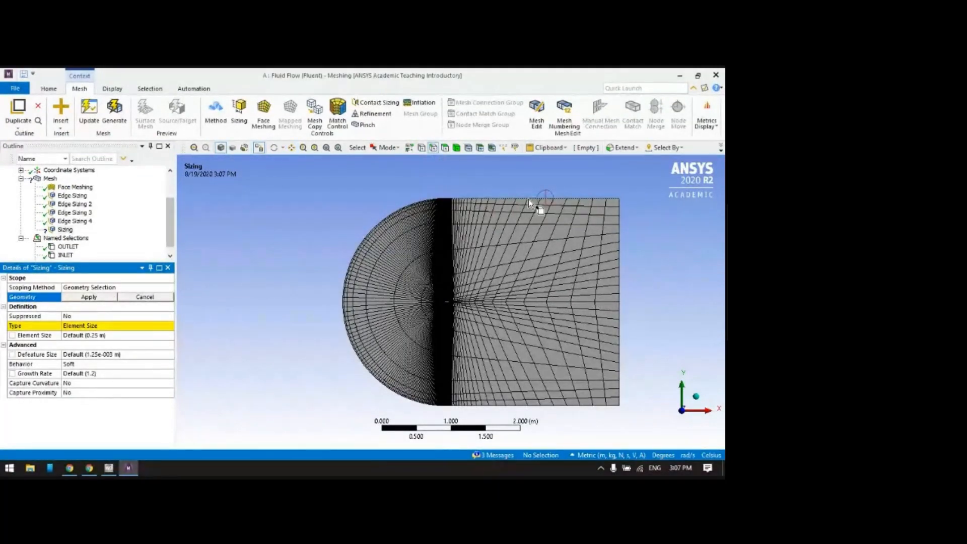
left_click(528, 198)
left_click(541, 303, "ctrl")
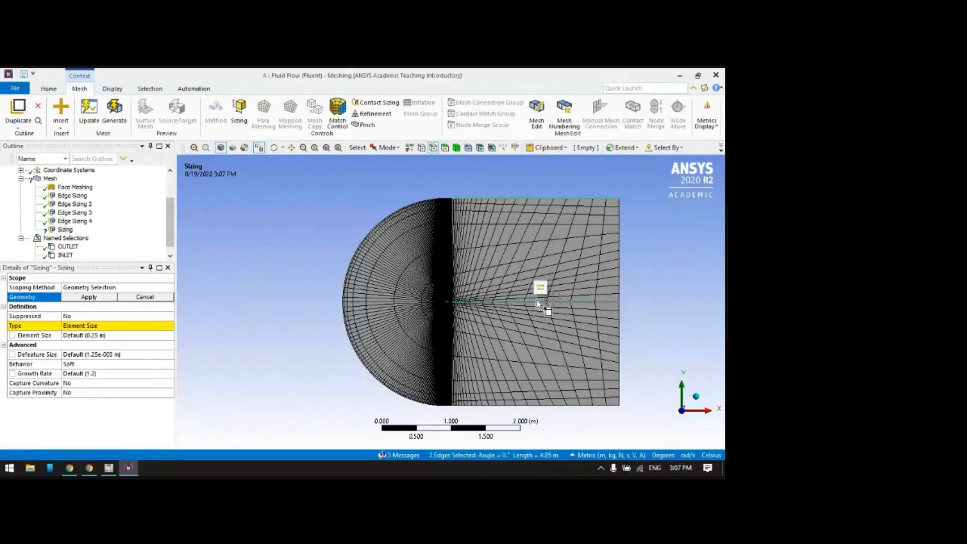
left_click(562, 405, "ctrl")
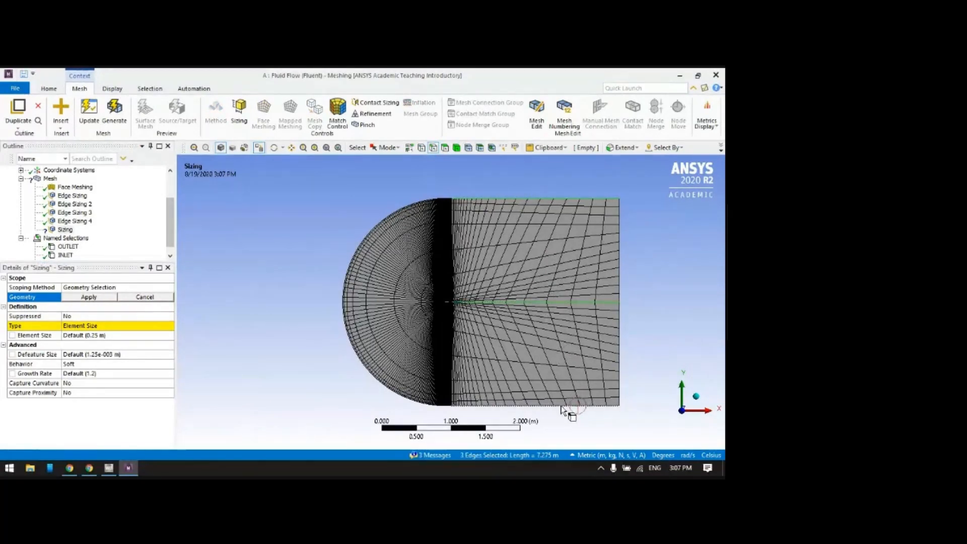
left_click(90, 298)
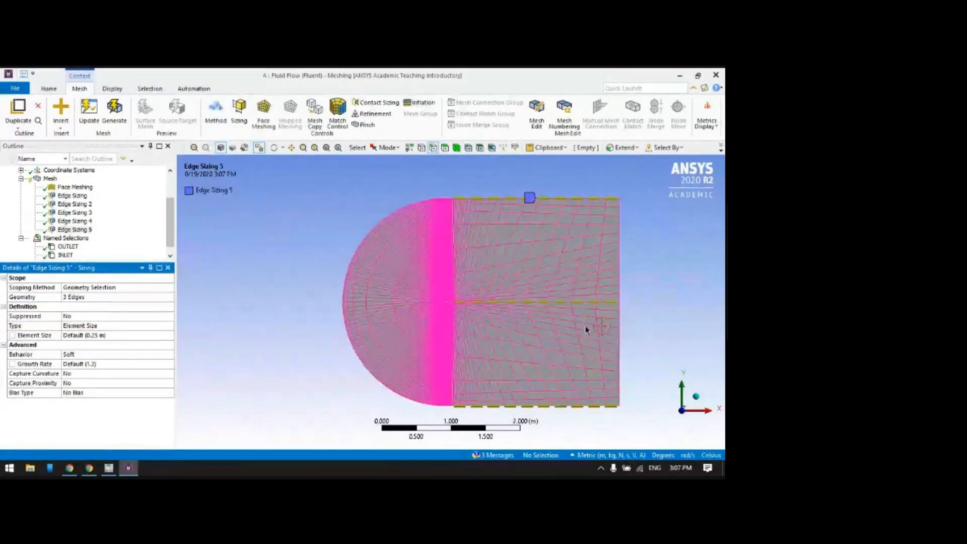
- Define the sizing of the three horizontal edges behind the airfoil by number of divisions and enter 70 divisions
left_click(169, 326)
left_click(169, 326)
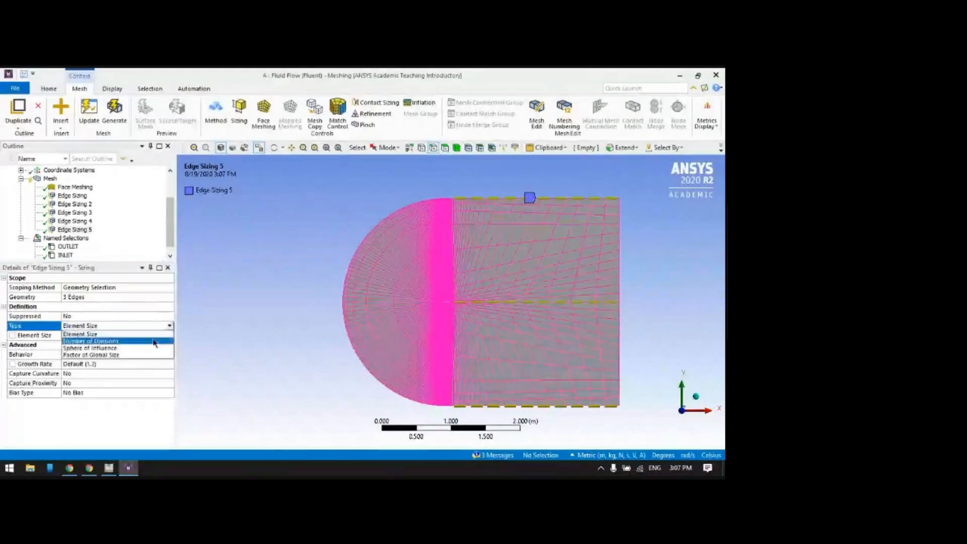
left_click(121, 340)
left_click(93, 335)
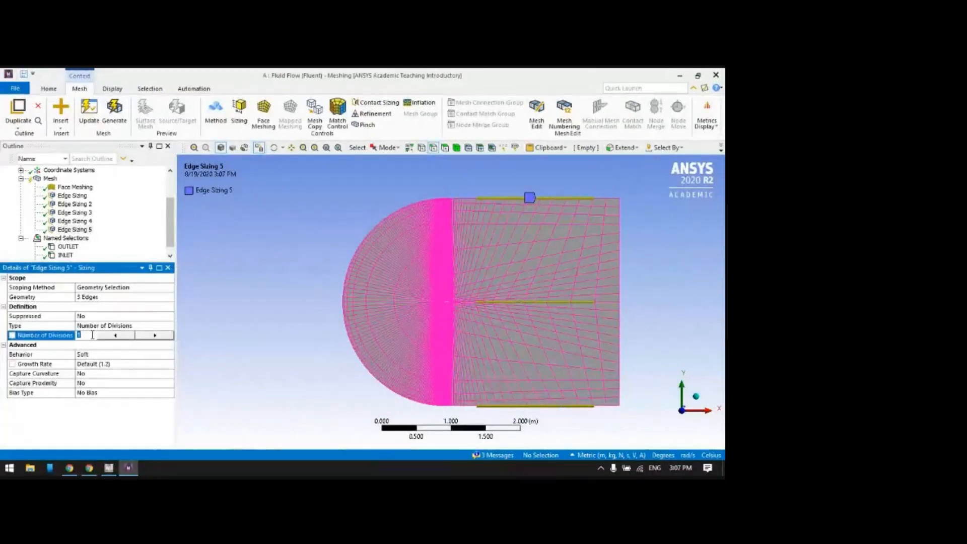
key("Return")
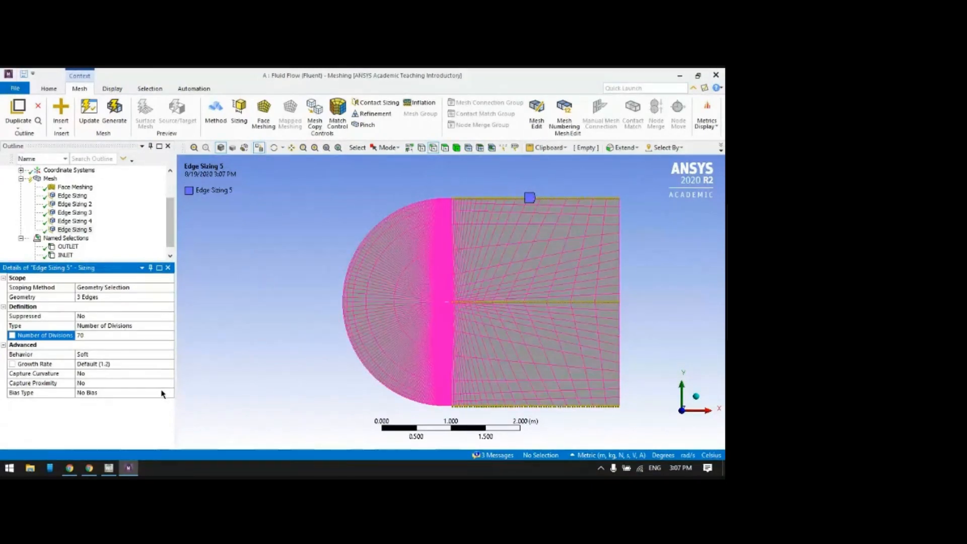
- Give the horizontal edges' sizing the one-directional long-to-short bias type with a bias factor of 50
scroll(479, 287, "up", 10)
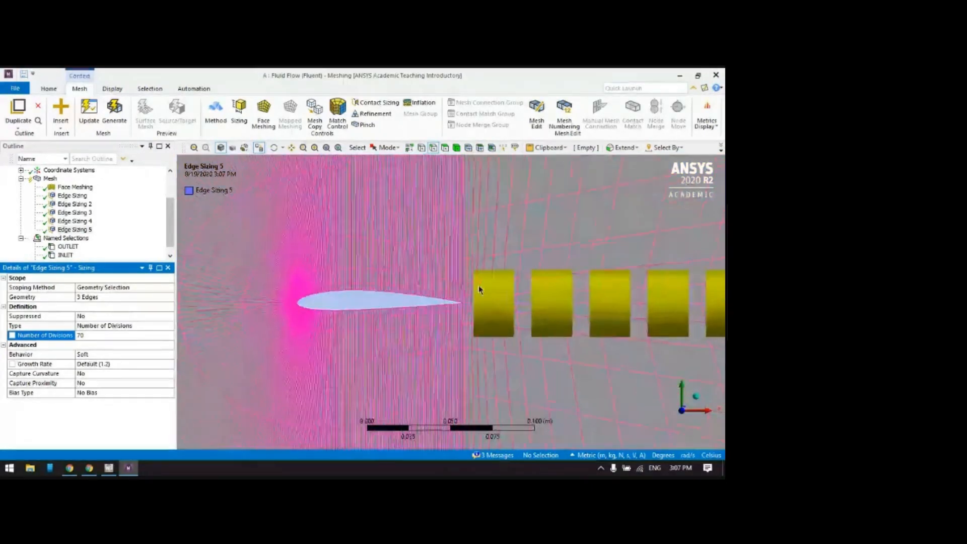
scroll(478, 285, "up", 1)
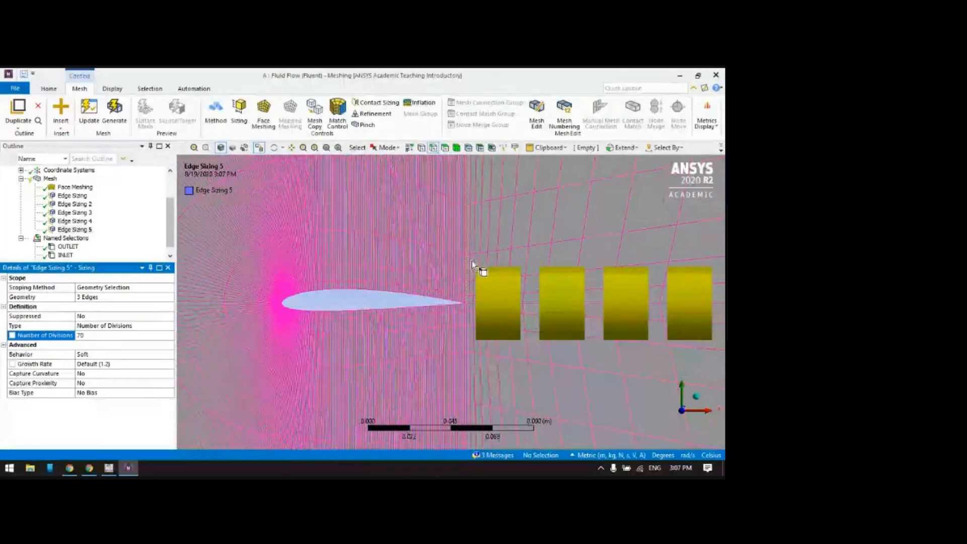
left_click(166, 393)
left_click(129, 408)
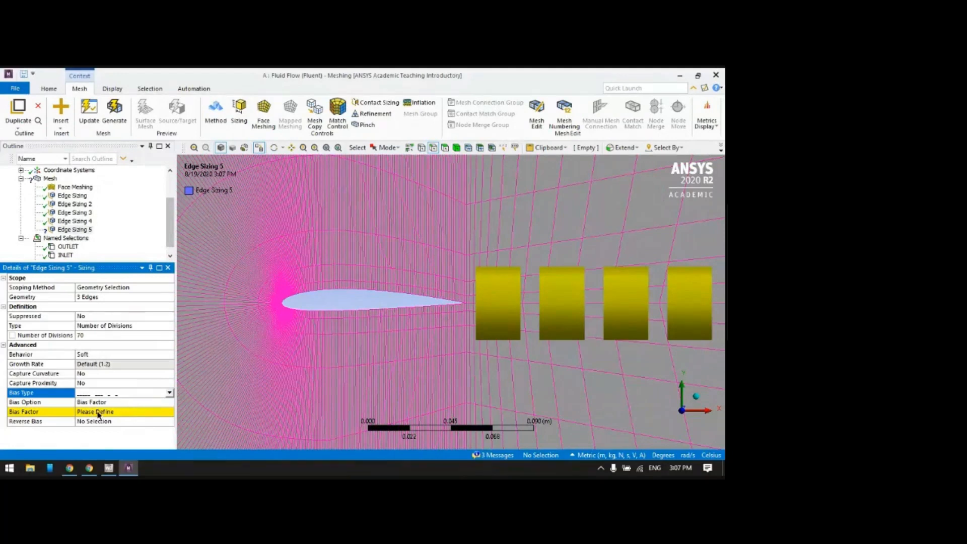
left_click(98, 412)
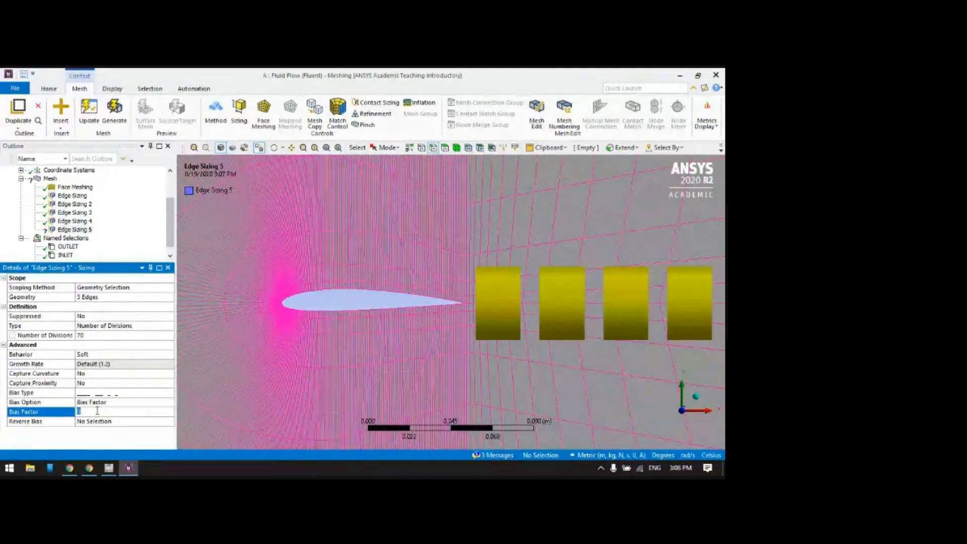
type("50")
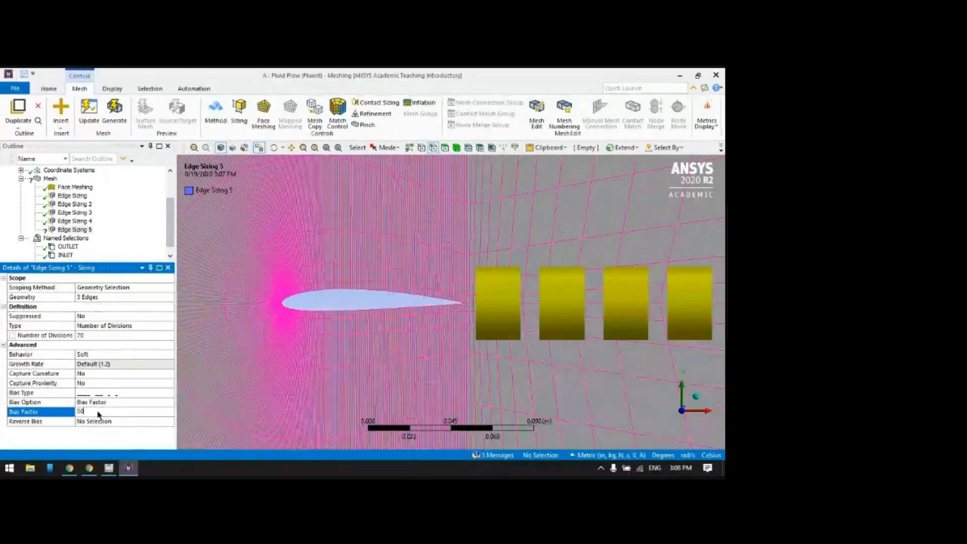
key("Return")
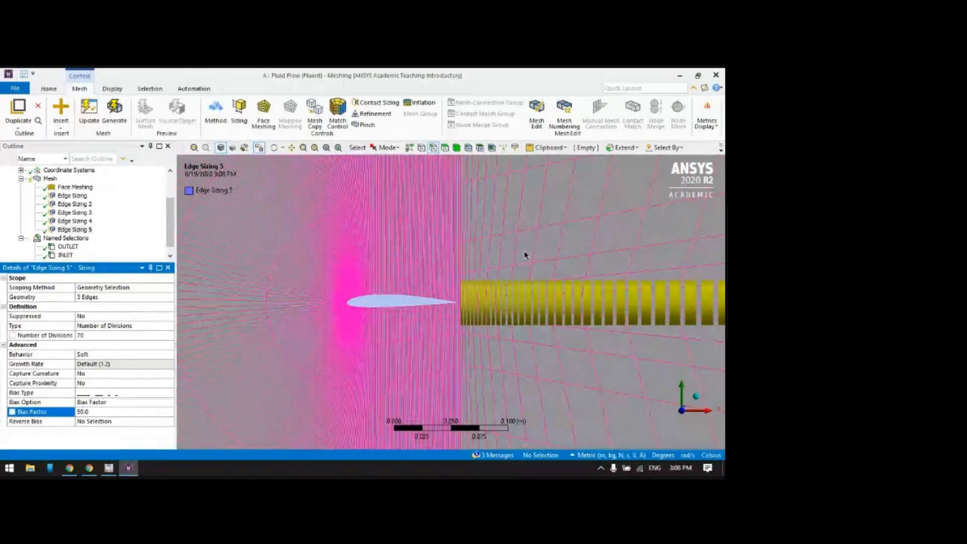
- Remove the lower horizontal edge of the domain from the sizing's scope and update the mesh
scroll(528, 274, "down", 5)
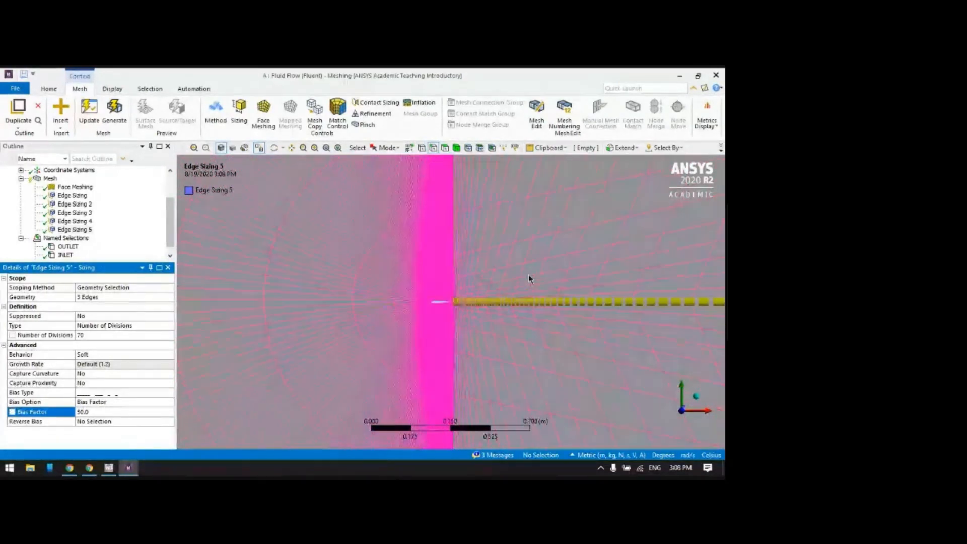
scroll(528, 274, "down", 3)
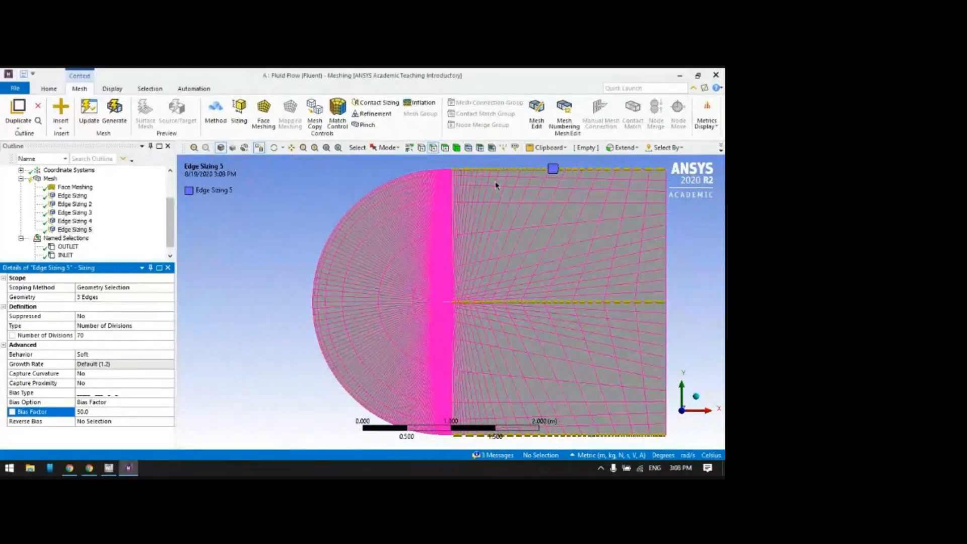
left_click(587, 436)
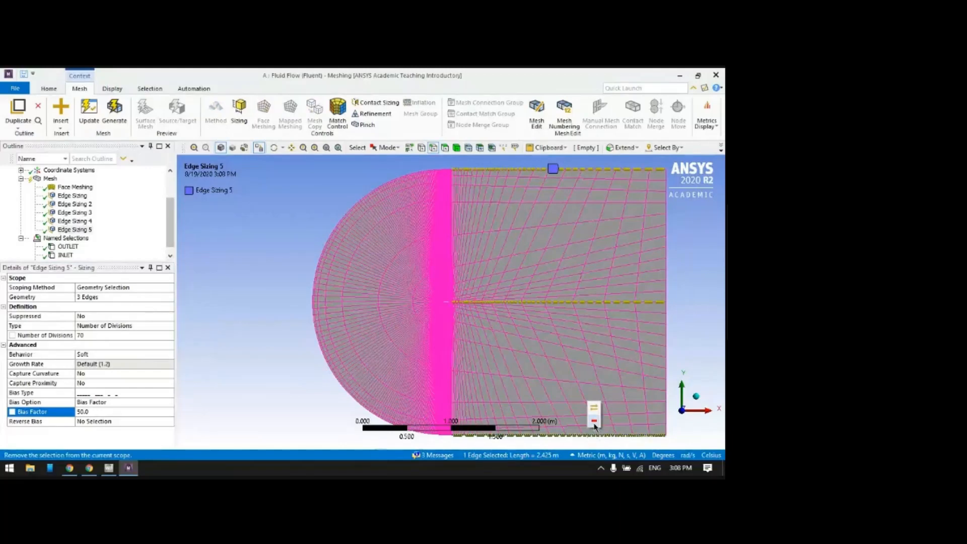
left_click(594, 421)
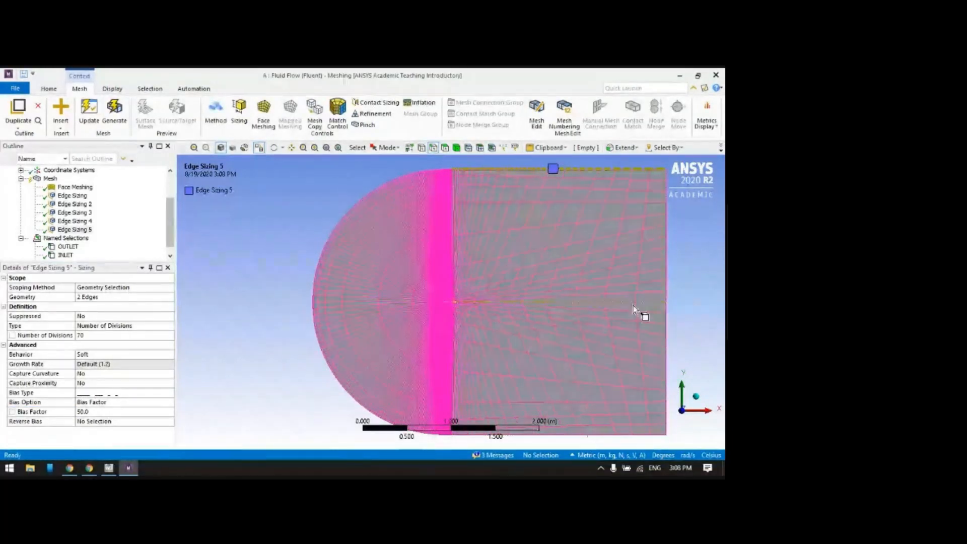
left_click(89, 108)
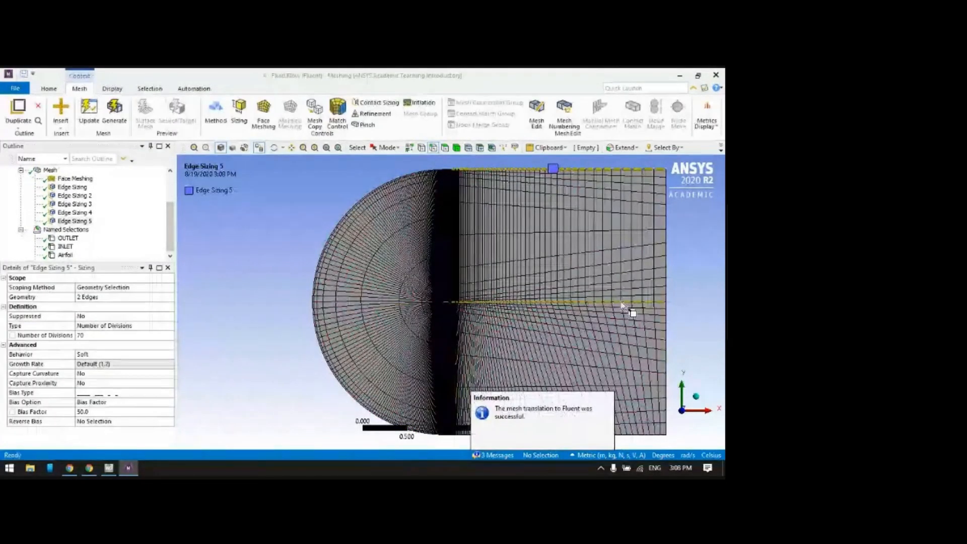
- Insert a separate sizing for the lower horizontal edge behind the airfoil, defined by 70 divisions
right_click(52, 171)
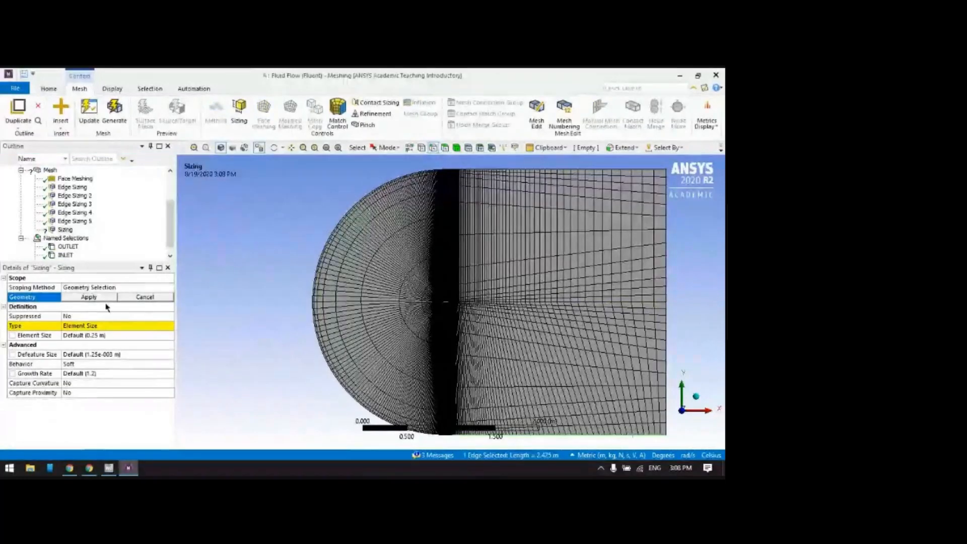
left_click(103, 298)
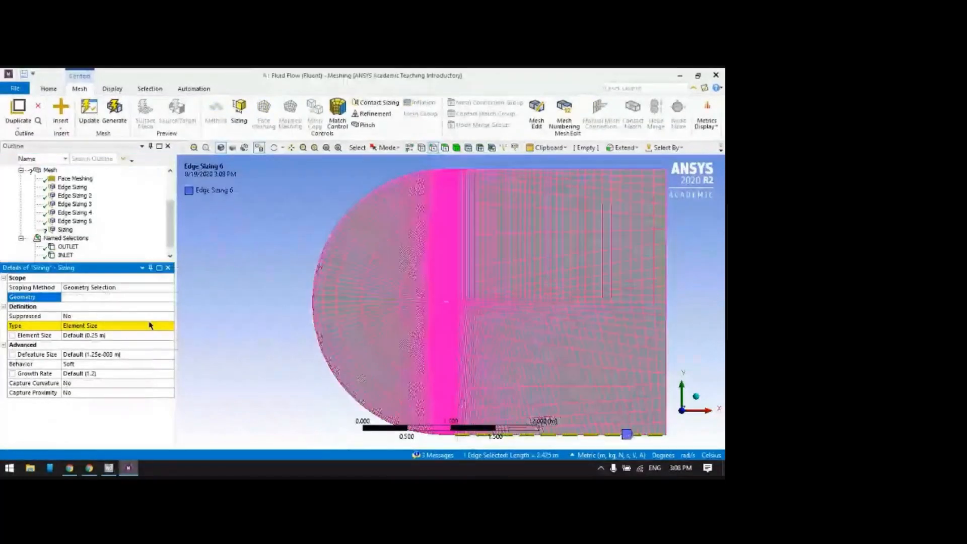
left_click(167, 326)
left_click(169, 327)
left_click(110, 345)
left_click(84, 336)
type("70")
key("Return")
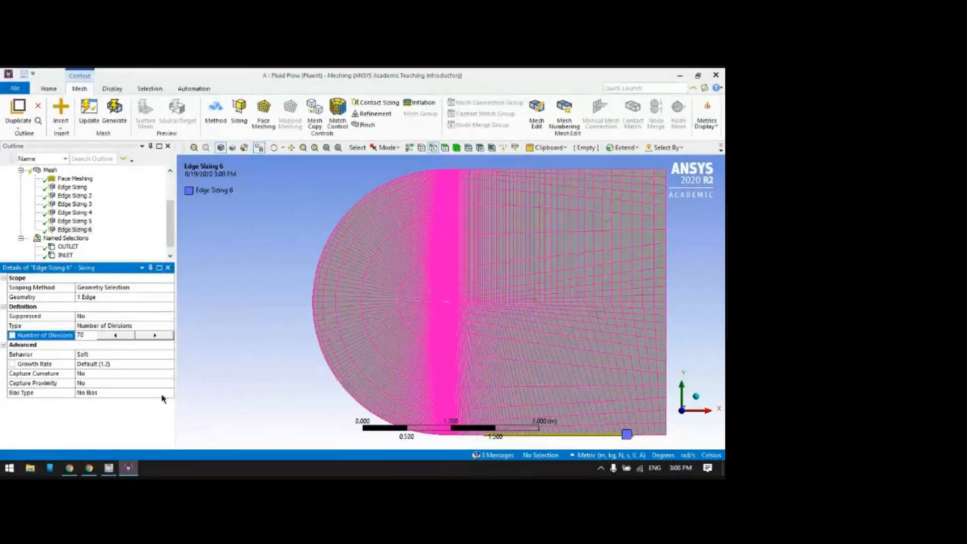
- Give the lower edge's sizing the short-to-long bias type with a bias factor of 50, and generate the mesh
left_click(162, 395)
left_click(134, 402)
left_click(135, 409)
type("50")
key("Return")
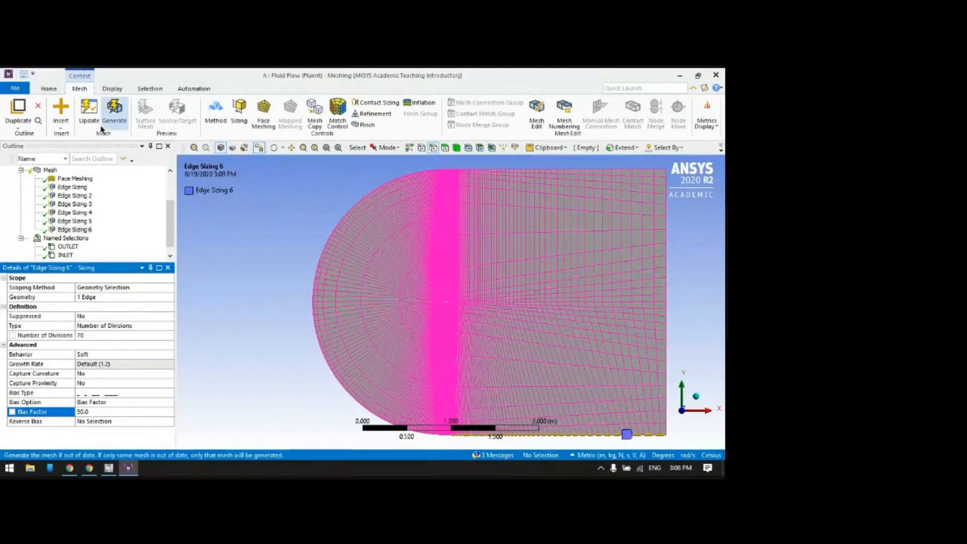
left_click(113, 113)
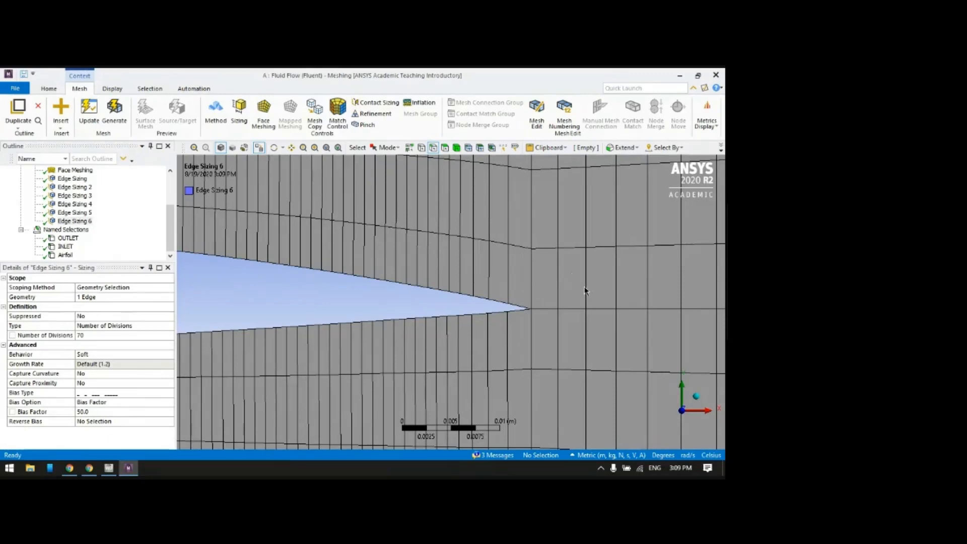
- Insert another mesh sizing scoped to the six vertical edges: upper and lower halves at the leading edge, trailing edge and outlet
scroll(584, 291, "down", 3)
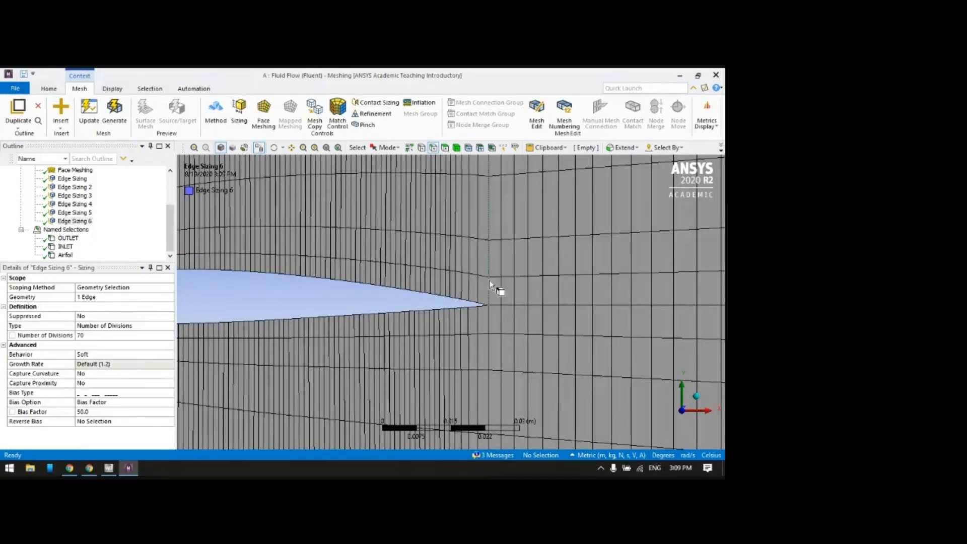
scroll(554, 273, "down", 10)
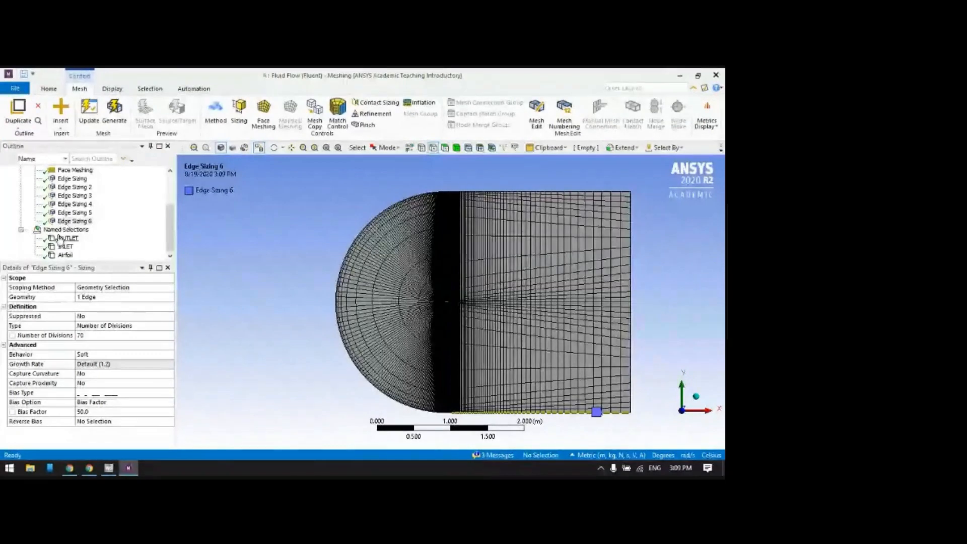
scroll(74, 193, "up", 1)
right_click(54, 190)
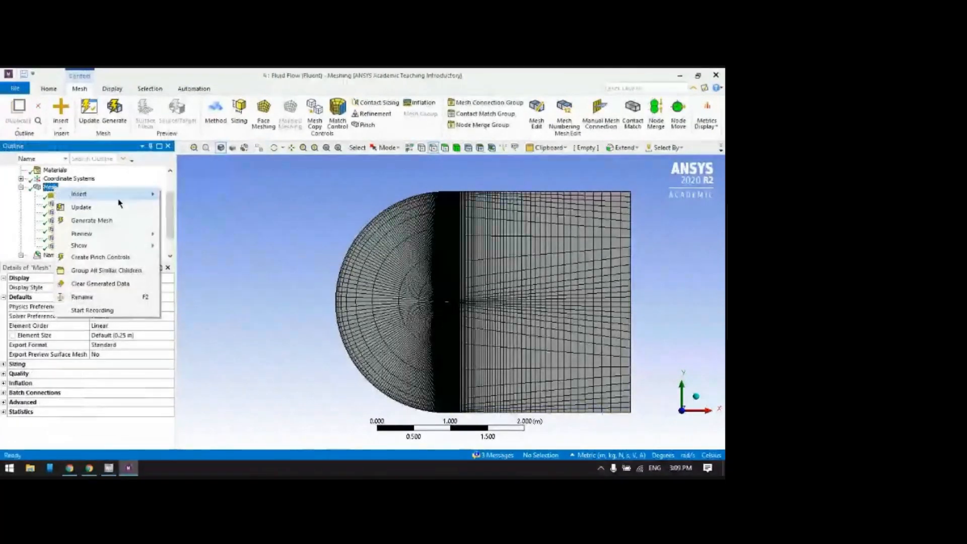
mouse_move(144, 197)
left_click(197, 209)
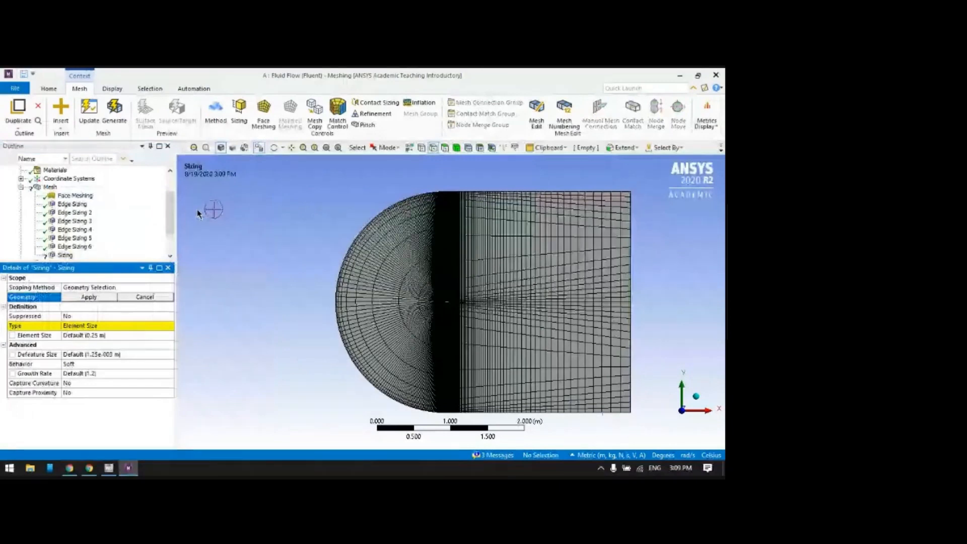
left_click(630, 245)
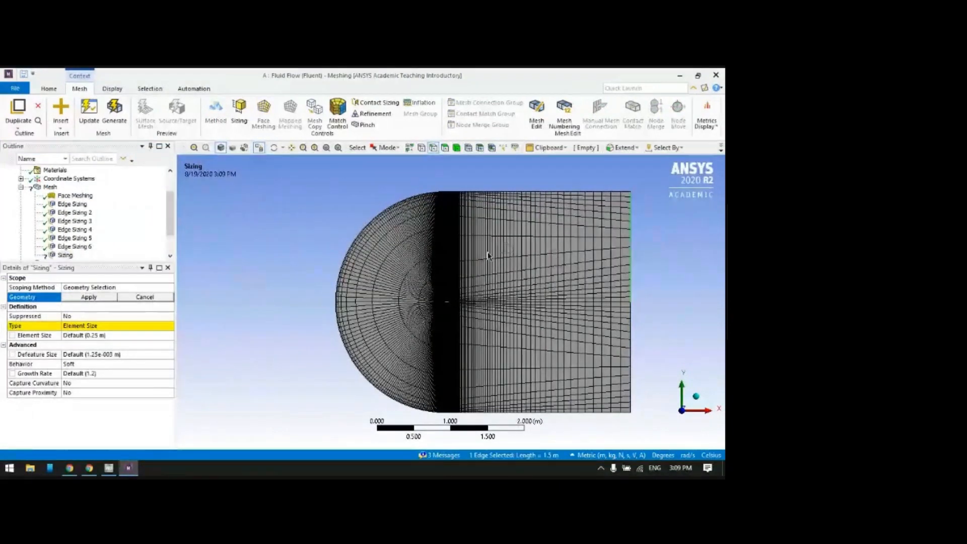
left_click(457, 248, "ctrl")
left_click(455, 258, "ctrl")
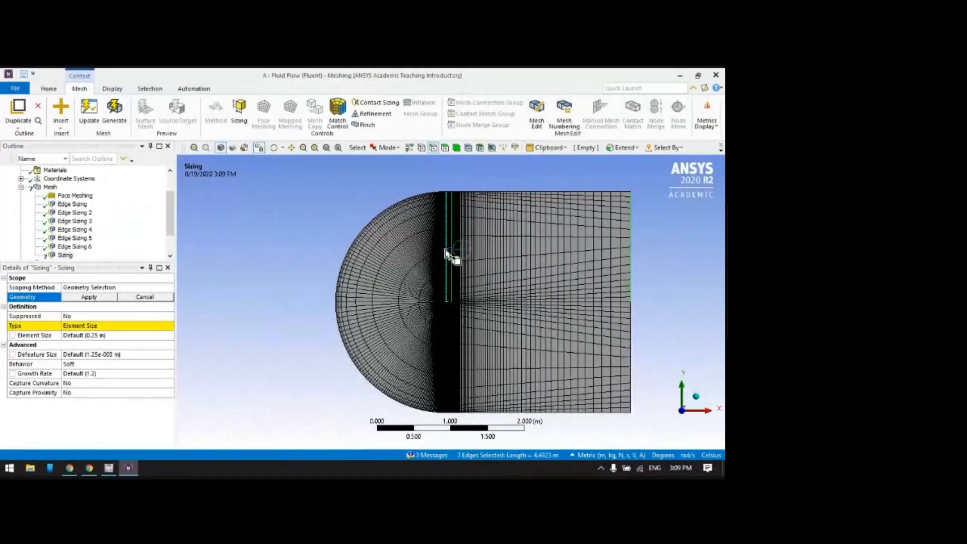
left_click(447, 333, "ctrl")
left_click(455, 335, "ctrl")
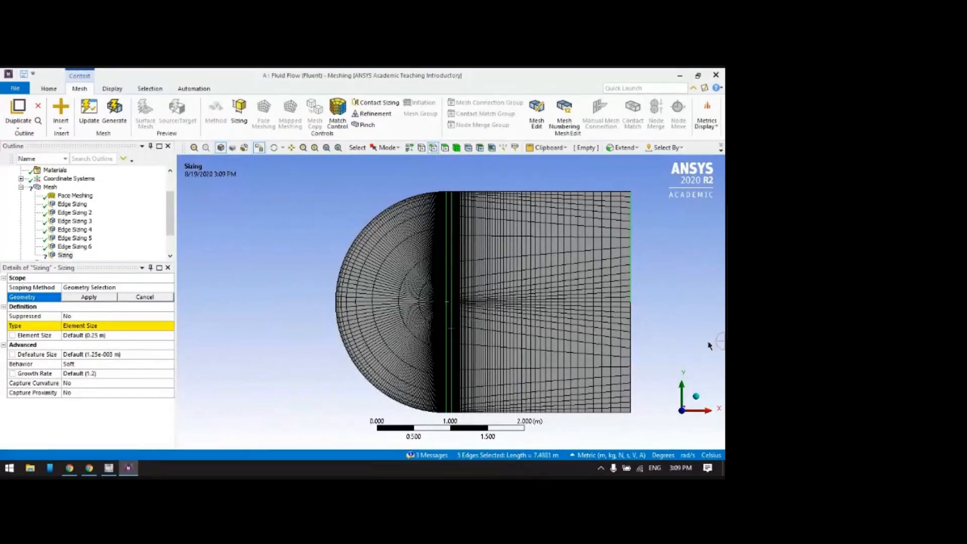
left_click(632, 341, "ctrl")
left_click(89, 297)
- Define the six vertical edges' sizing by number of divisions and enter 60 divisions
left_click(121, 326)
left_click(101, 345)
left_click(95, 336)
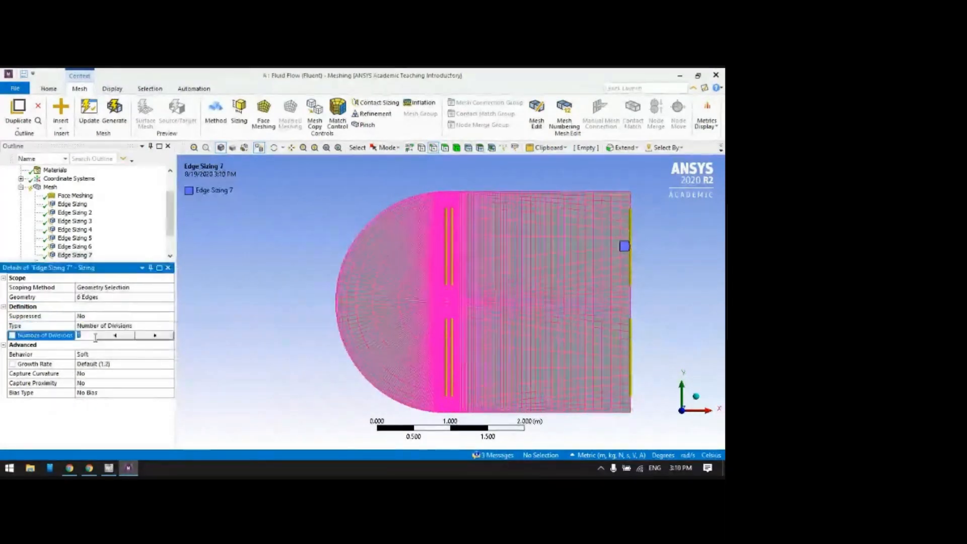
type("60")
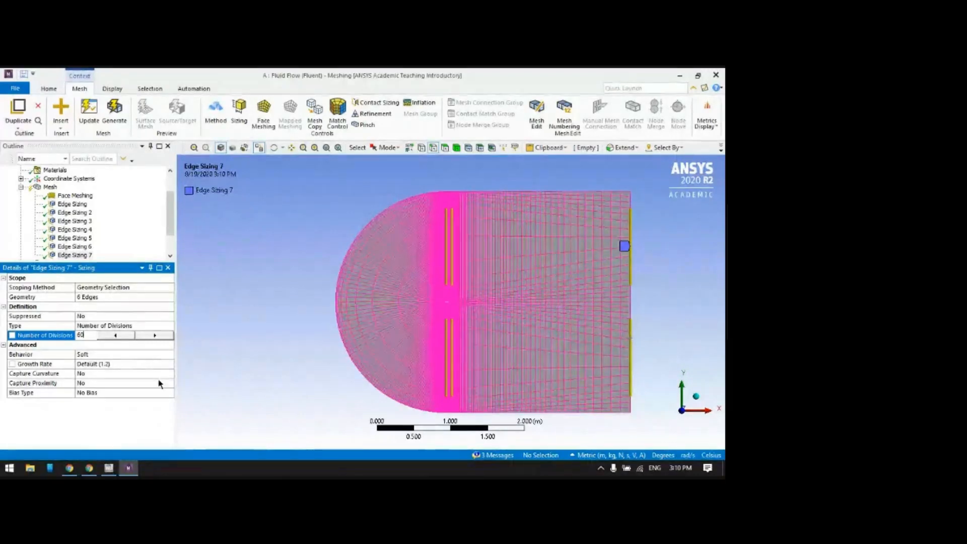
- Give the six vertical edges' sizing the long-to-short bias type with the Smooth Transition bias option
left_click(170, 393)
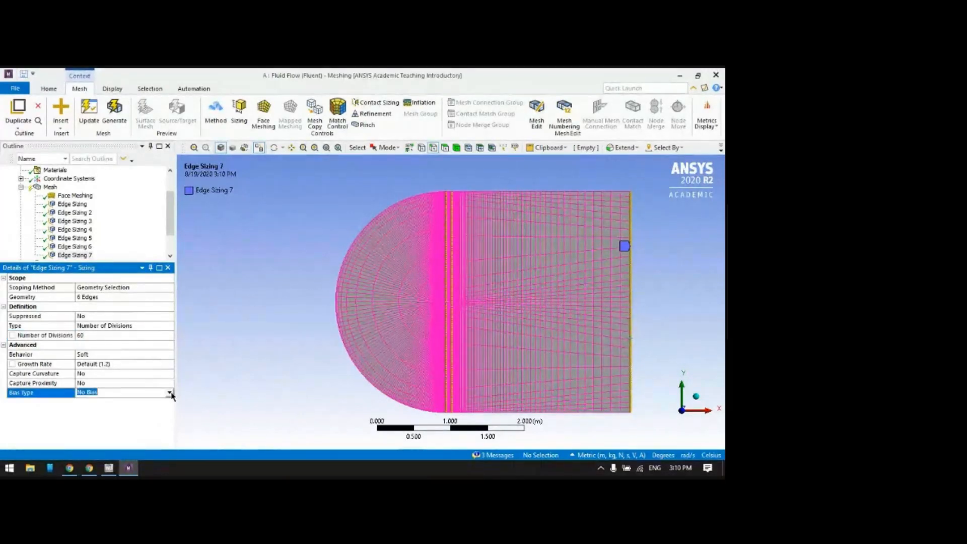
left_click(170, 393)
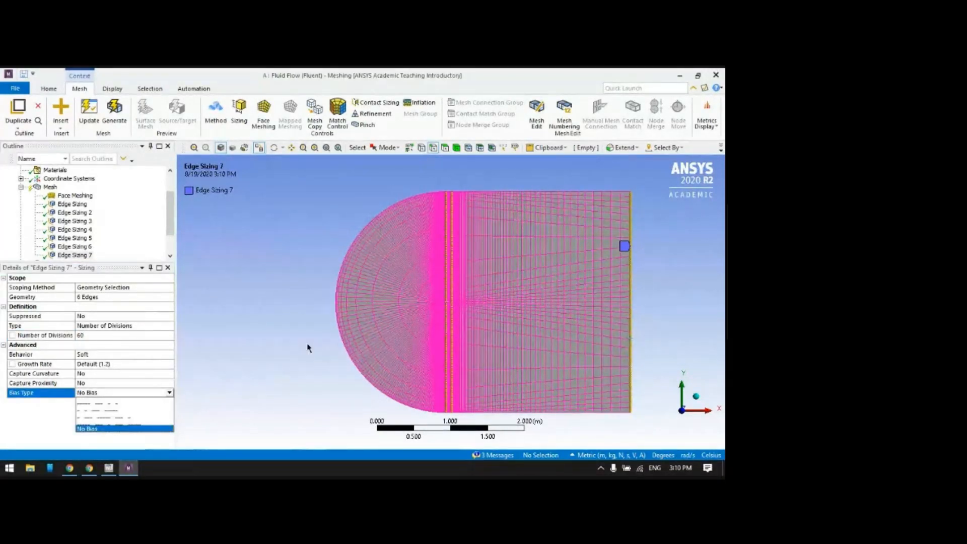
left_click(103, 406)
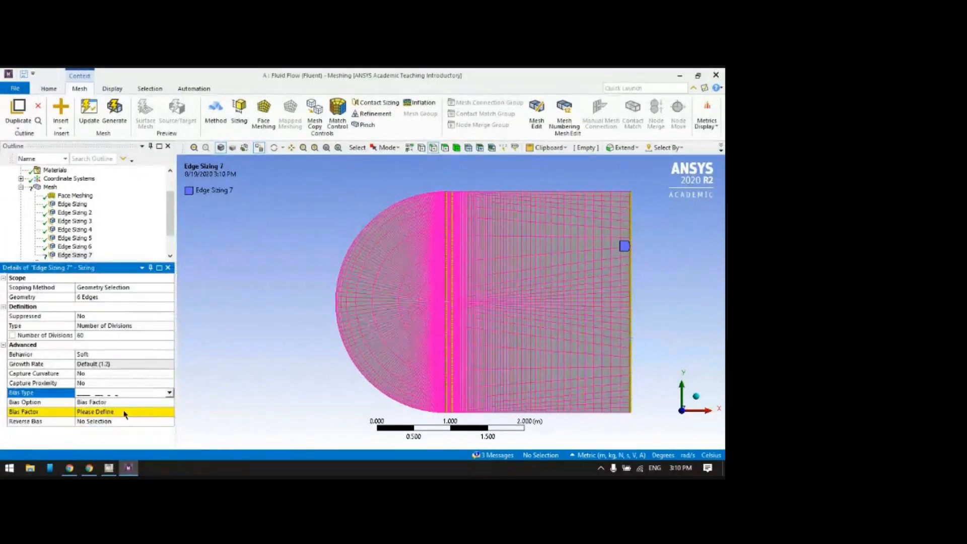
left_click(114, 412)
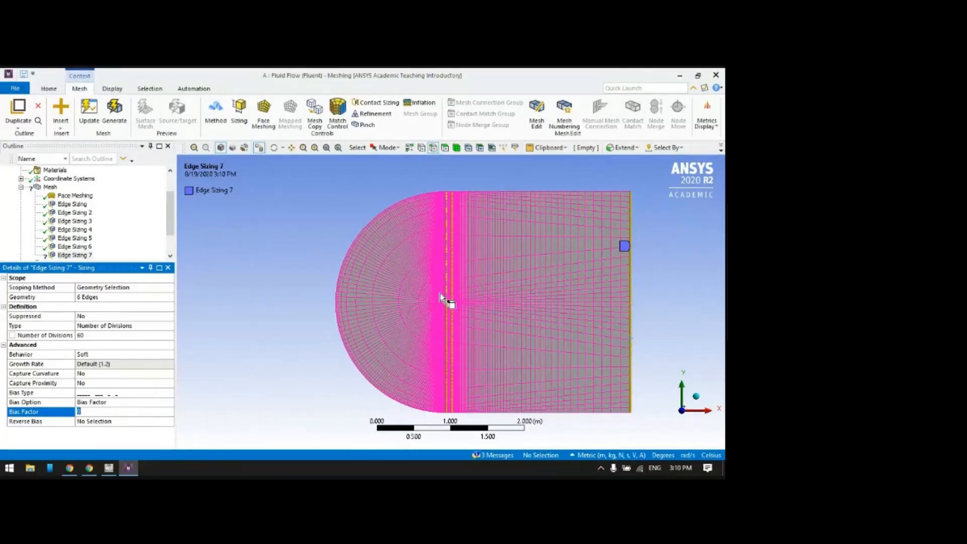
scroll(441, 298, "up", 5)
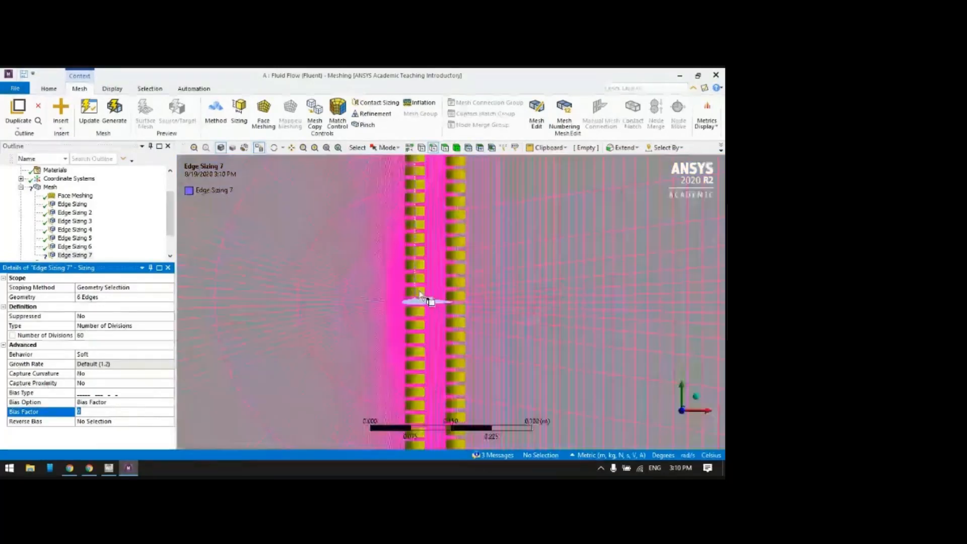
left_click(170, 403)
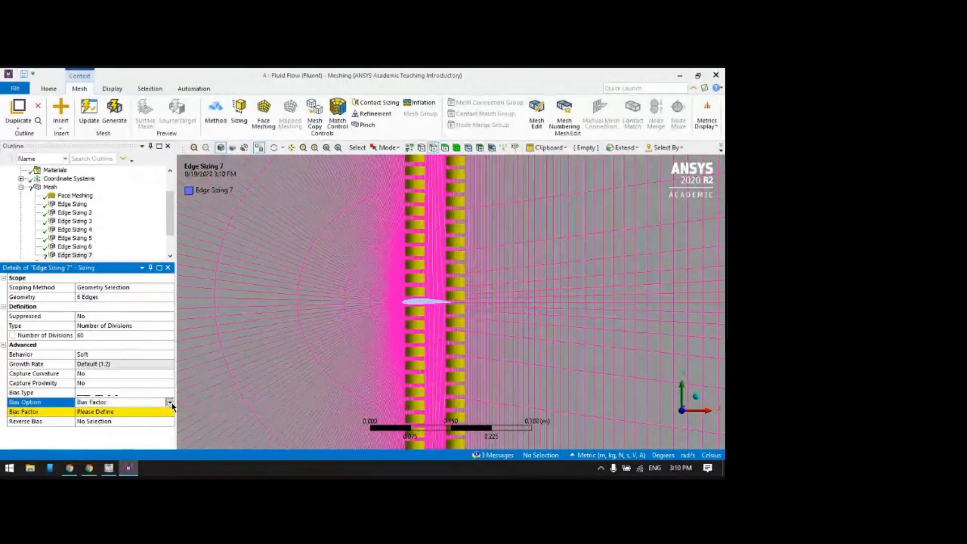
left_click(170, 403)
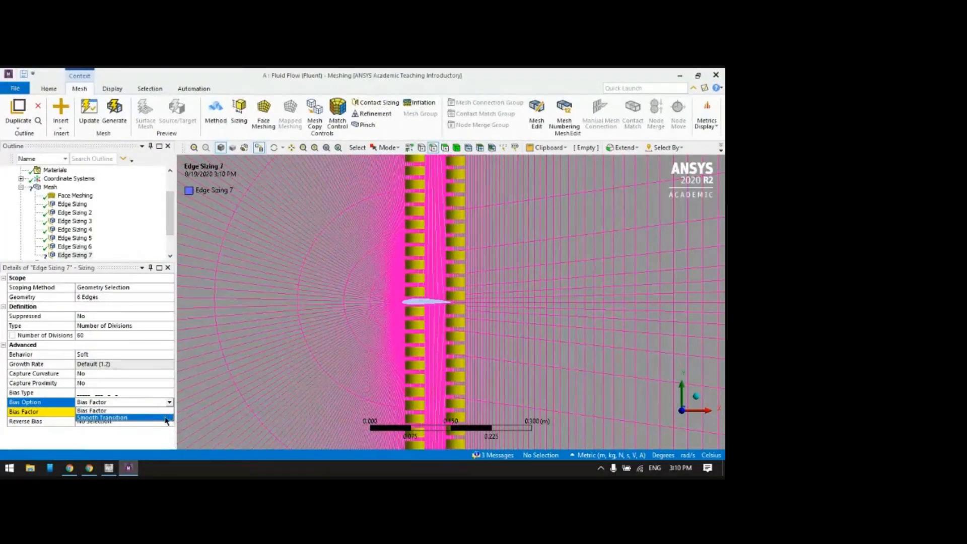
left_click(151, 418)
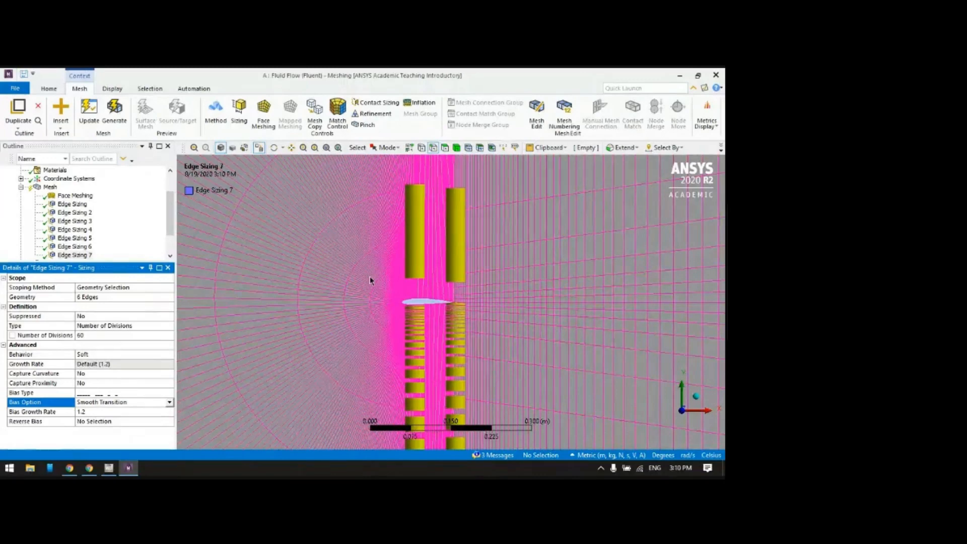
- Remove the three upper vertical edges at the leading edge, trailing edge and outlet from the sizing's scope, keeping only the lower three
key("F7")
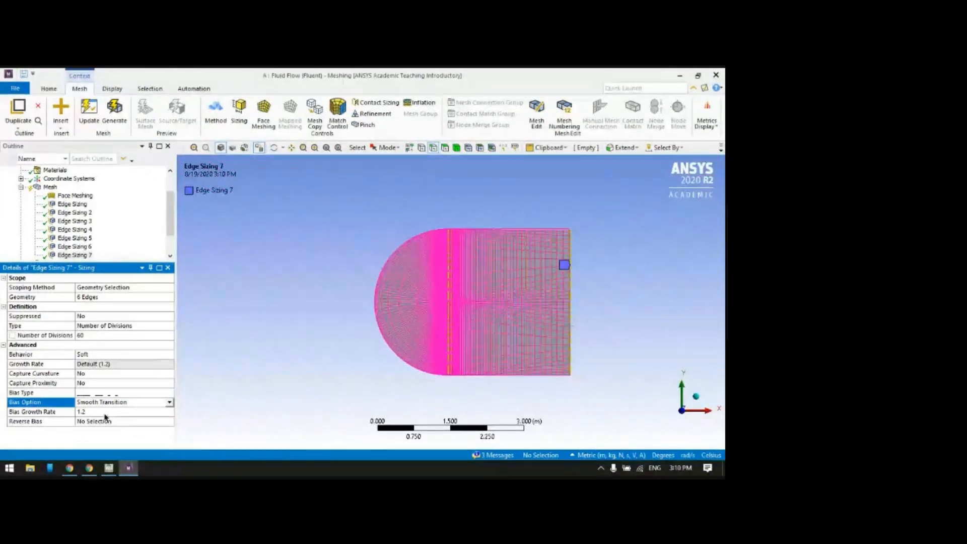
scroll(393, 347, "up", 3)
scroll(394, 344, "up", 10)
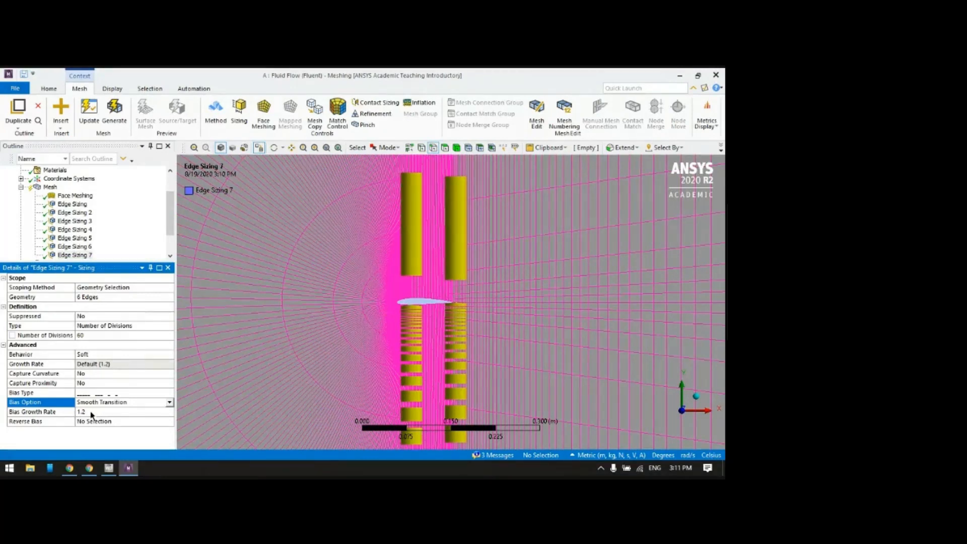
scroll(555, 315, "down", 6)
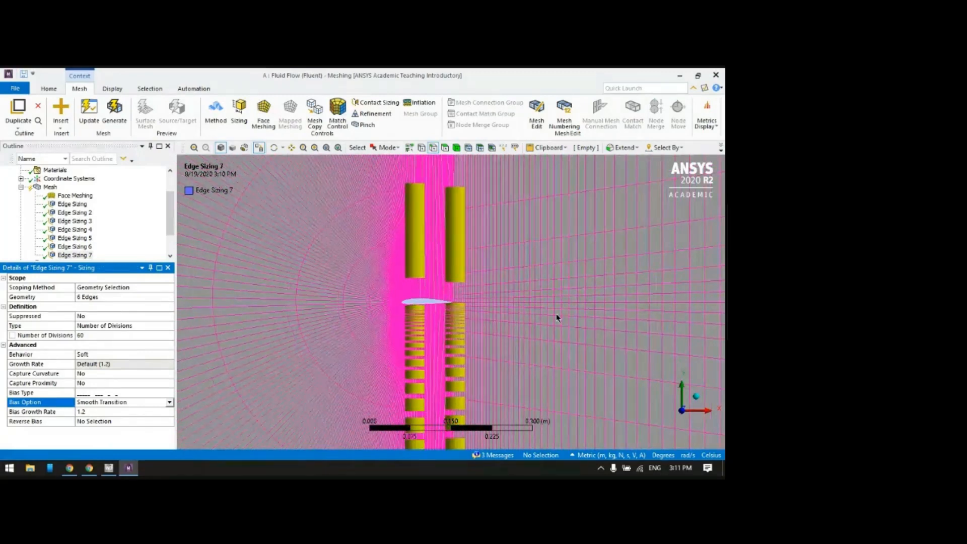
scroll(555, 314, "up", 2)
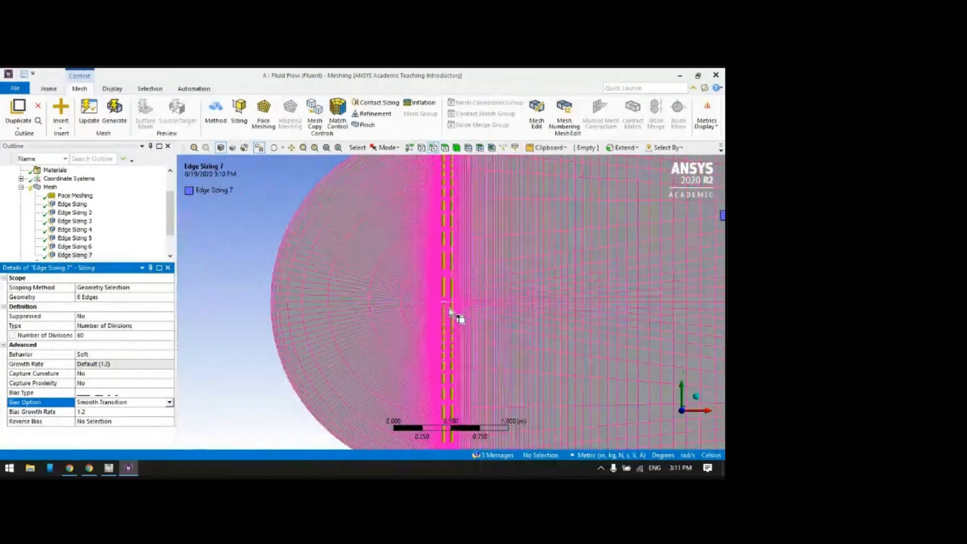
scroll(460, 330, "down", 2)
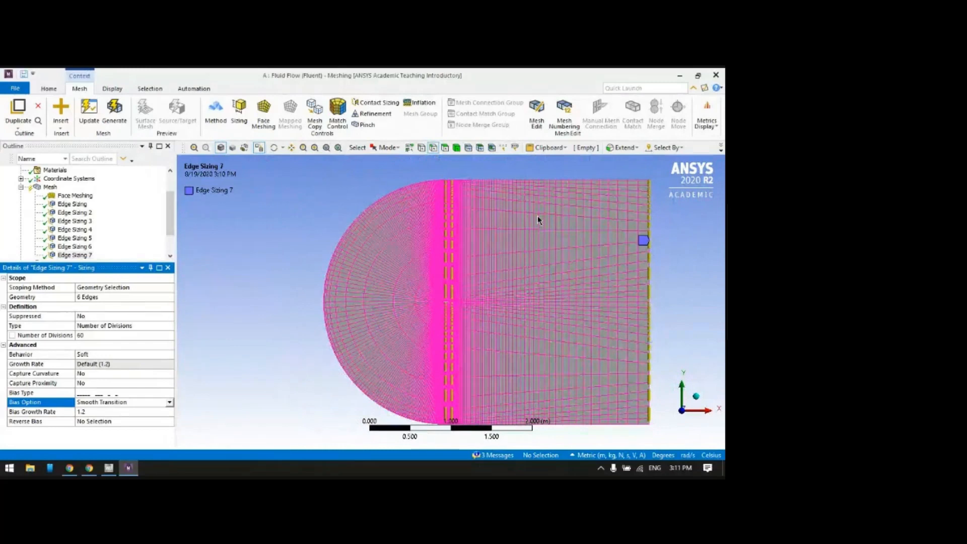
left_click(446, 238)
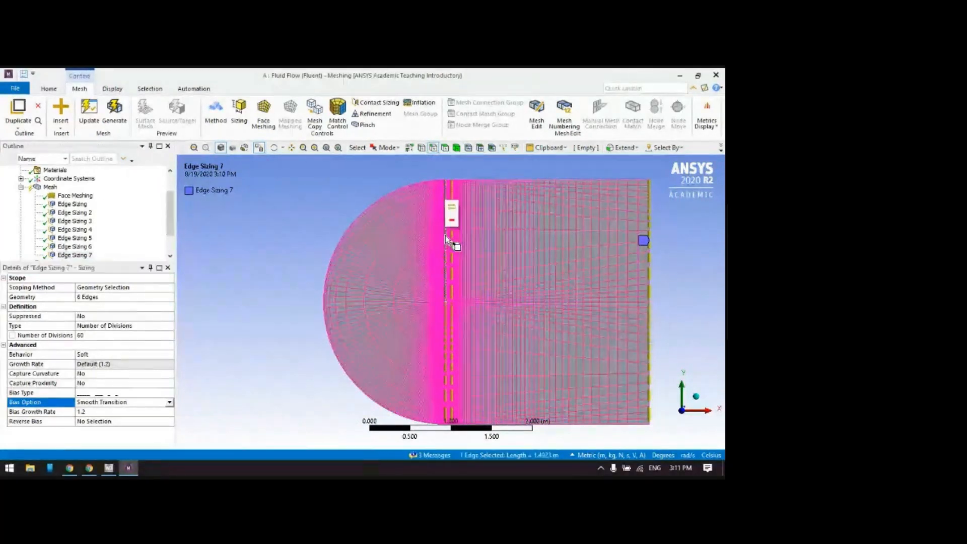
left_click(452, 221)
left_click(452, 234)
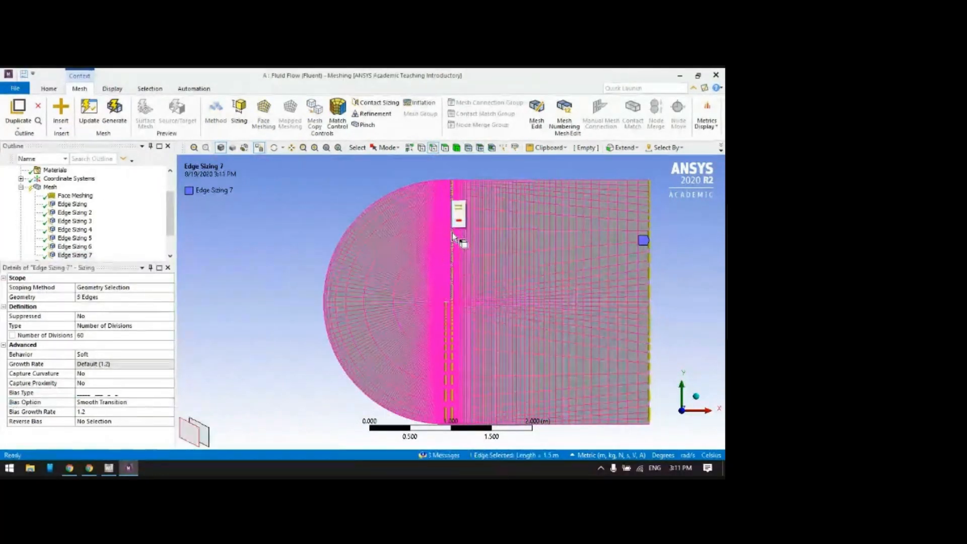
left_click(458, 220)
left_click(650, 225)
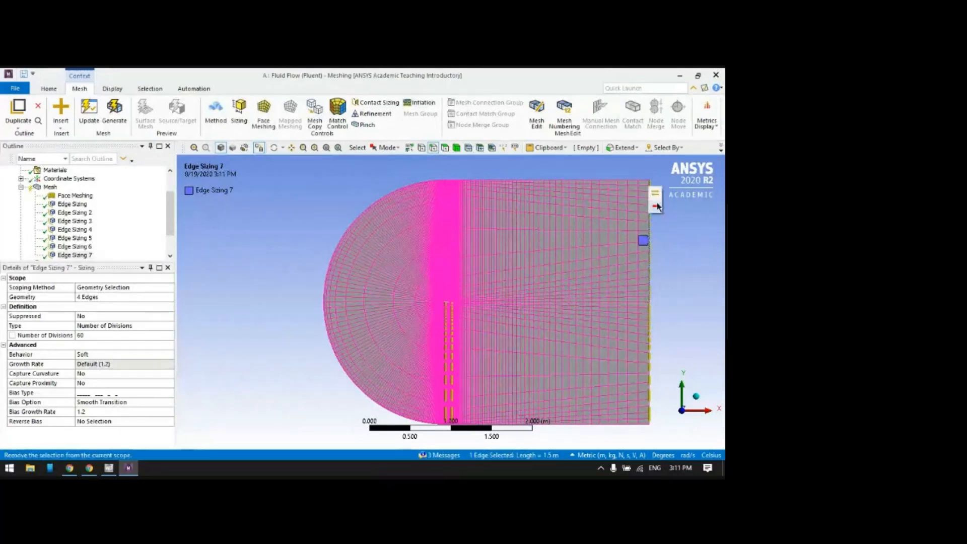
left_click(653, 211)
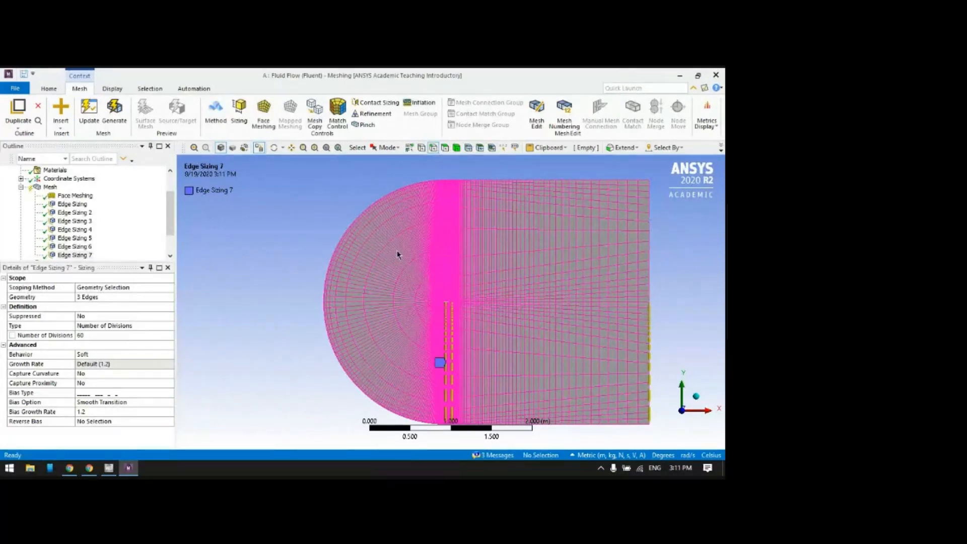
- Switch to Chrome, search the web for a y plus calculator, and open Pointwise's Y+ Calculator page
scroll(453, 331, "up", 1)
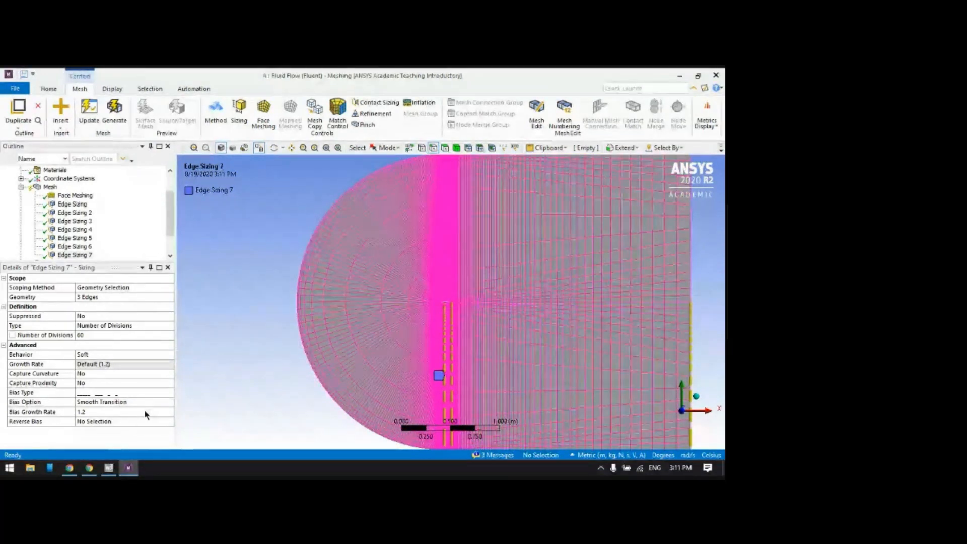
mouse_move(90, 469)
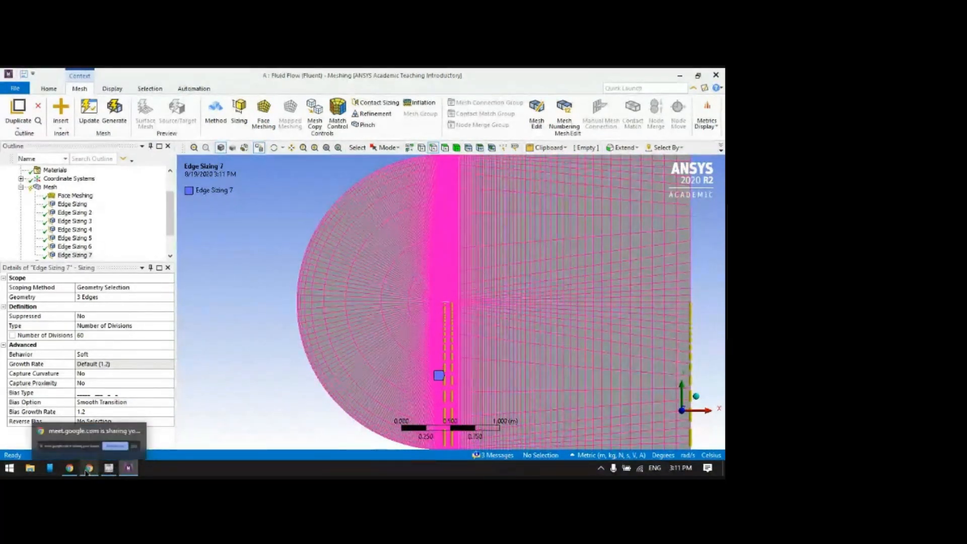
left_click(89, 469)
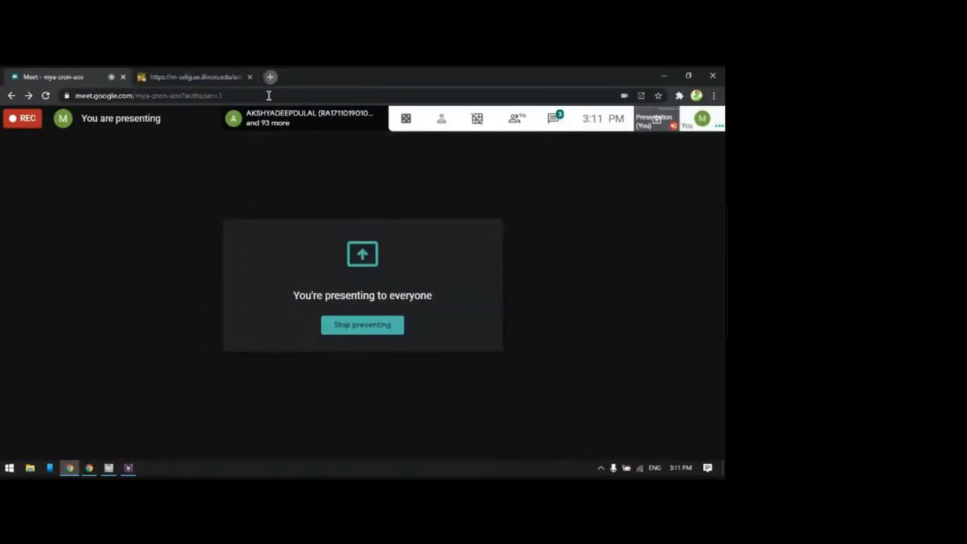
key("ctrl+t")
type("y plus cal")
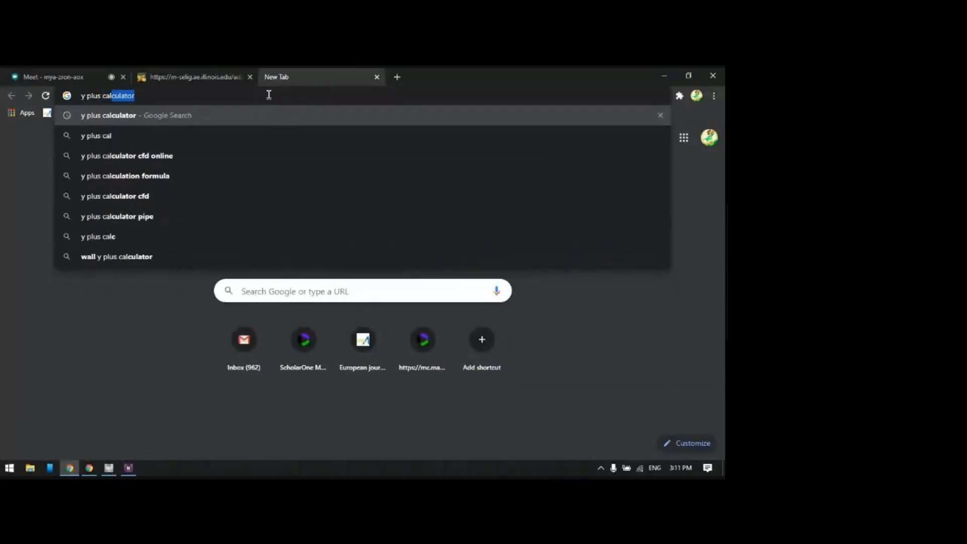
left_click(149, 119)
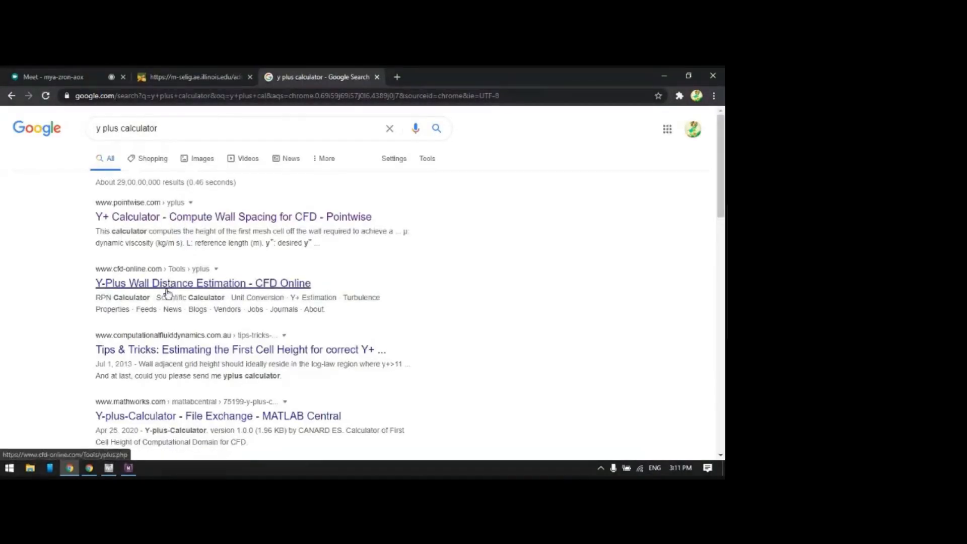
left_click(143, 220)
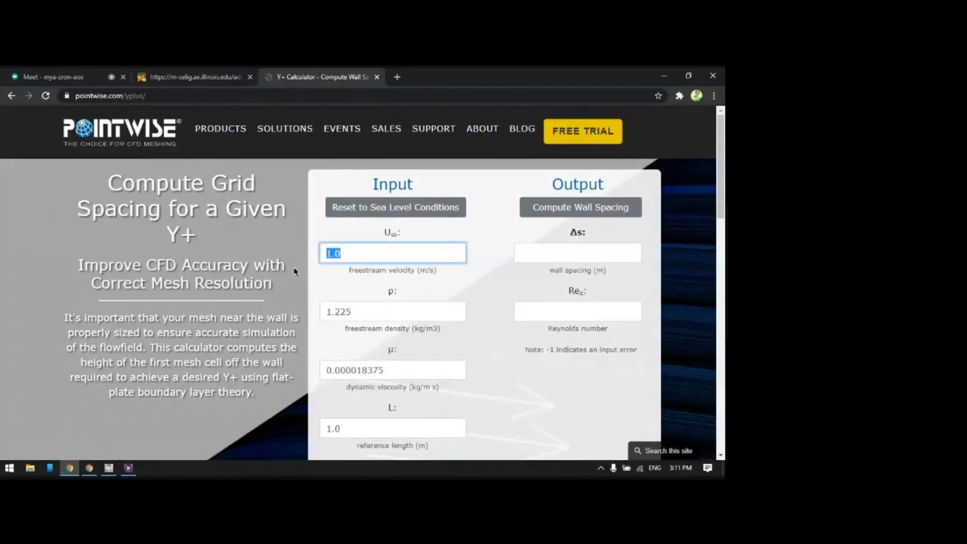
- Set the freestream velocity to 20 m/s and compute the wall spacing for a reference length of 1.0 m and desired y+ of 1.0
type("20")
scroll(372, 360, "down", 1)
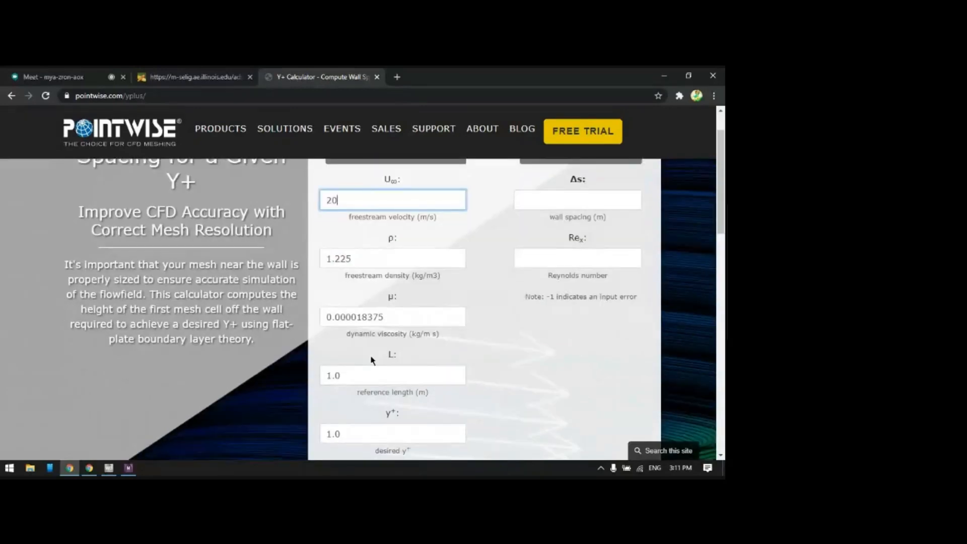
left_click(355, 375)
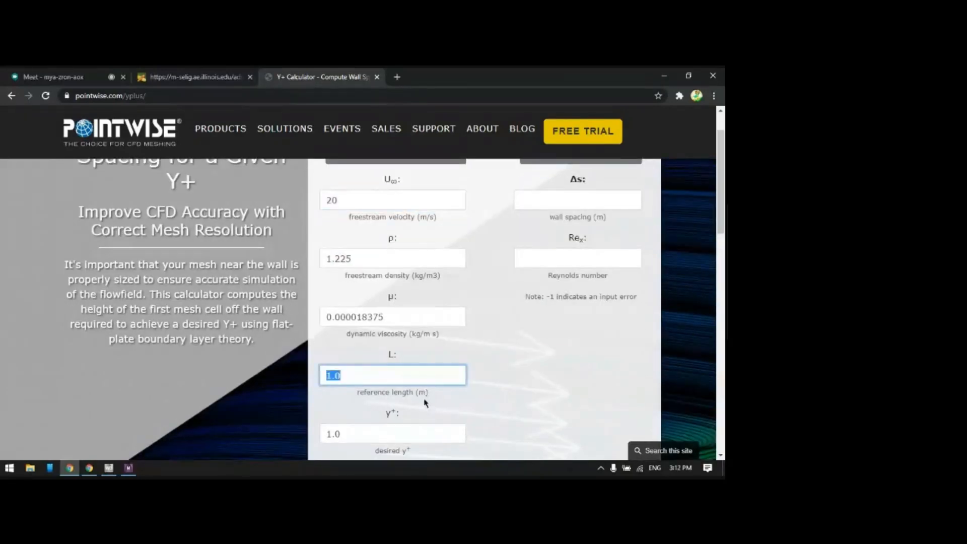
left_click(450, 398)
scroll(467, 414, "down", 2)
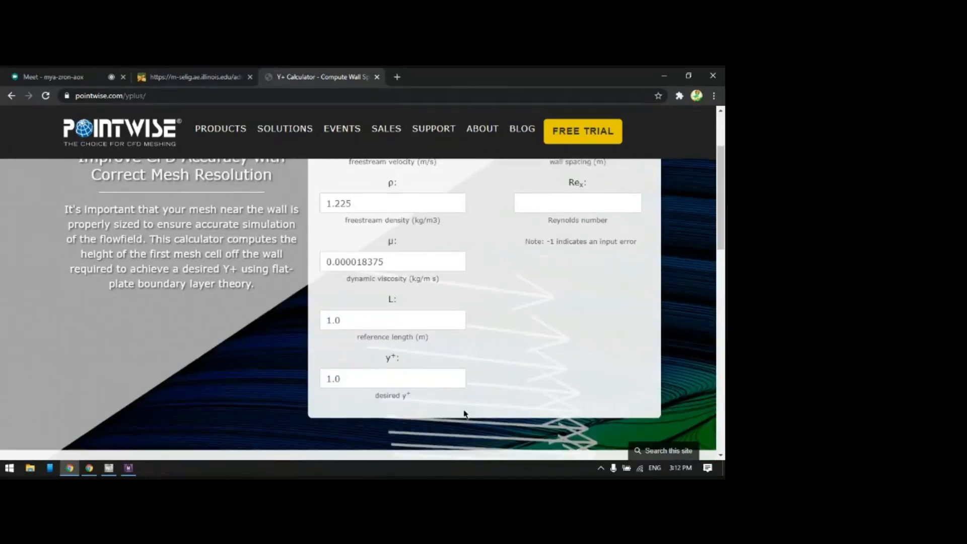
left_click(345, 329)
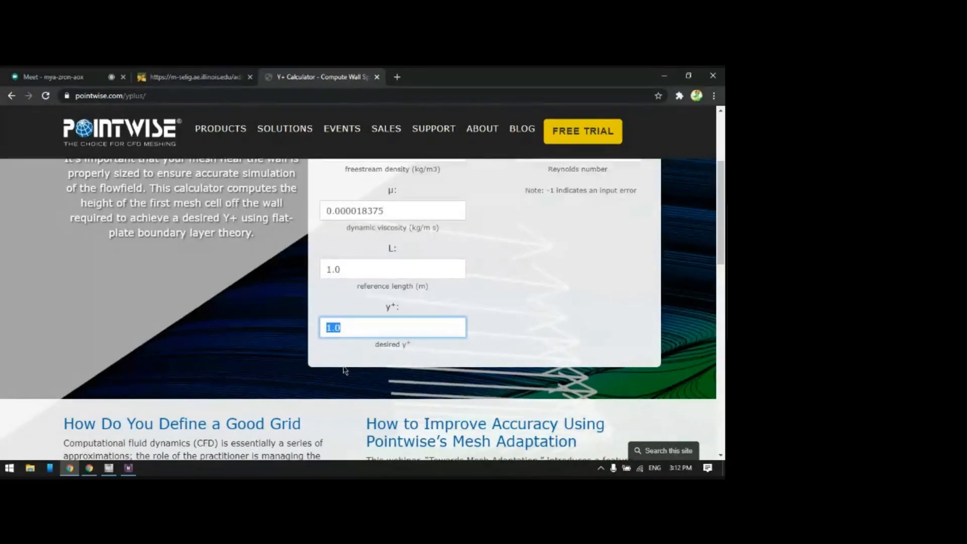
left_click(572, 335)
scroll(573, 335, "up", 3)
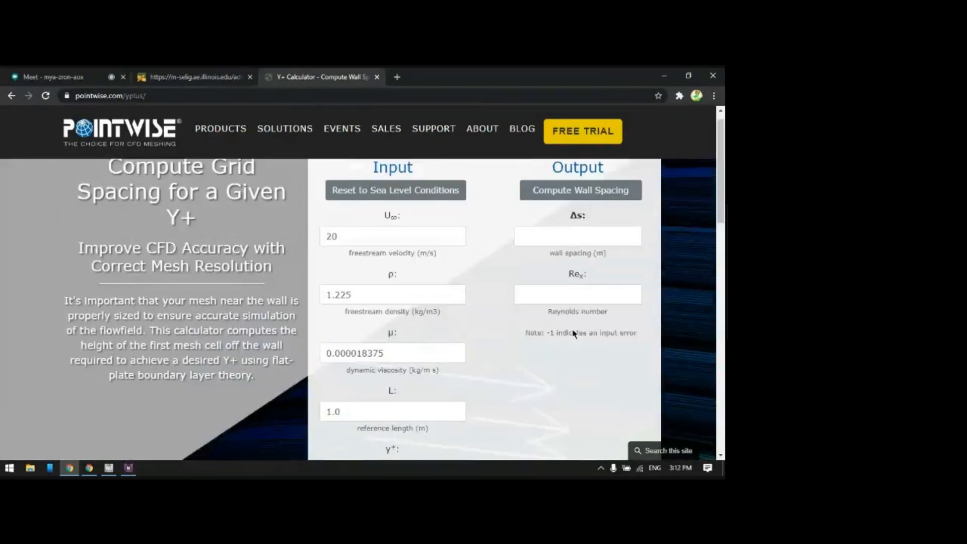
left_click(581, 214)
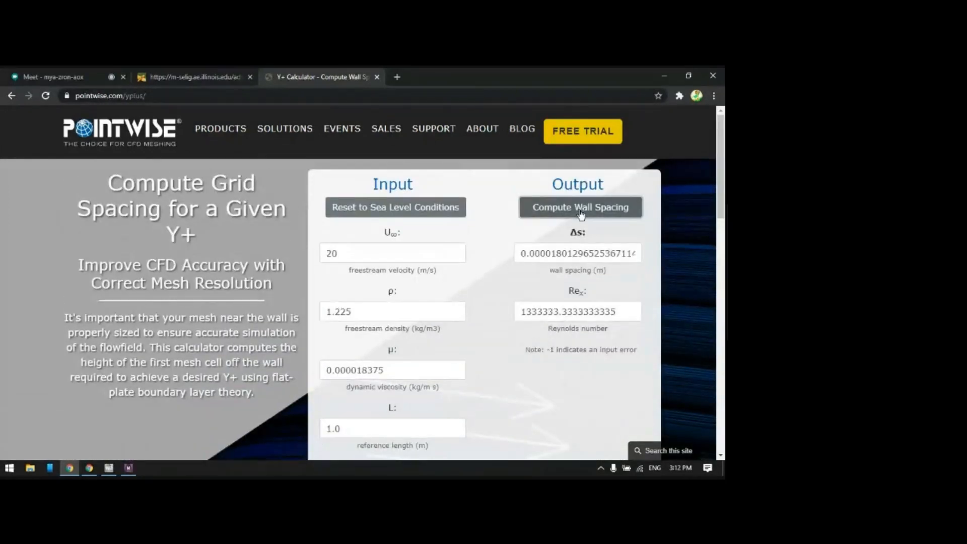
left_click_drag(522, 254, 551, 254)
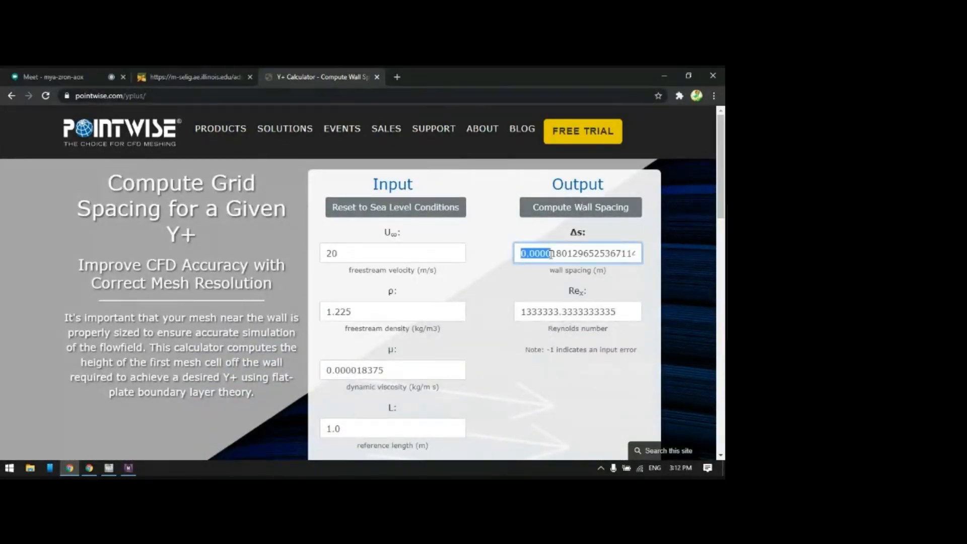
left_click(551, 253)
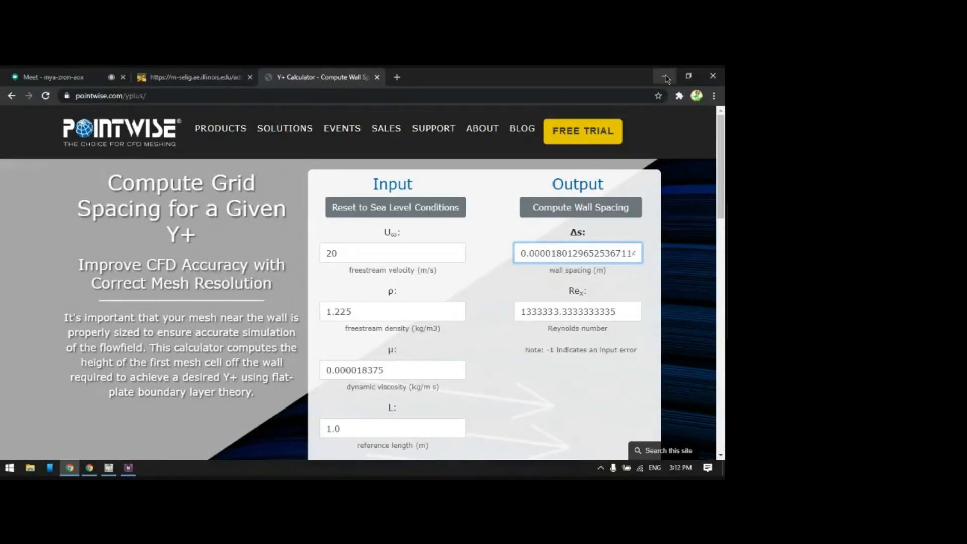
- Return to Ansys Meshing, set the lower vertical edges' bias growth rate to 1.15, and update the mesh
left_click(664, 77)
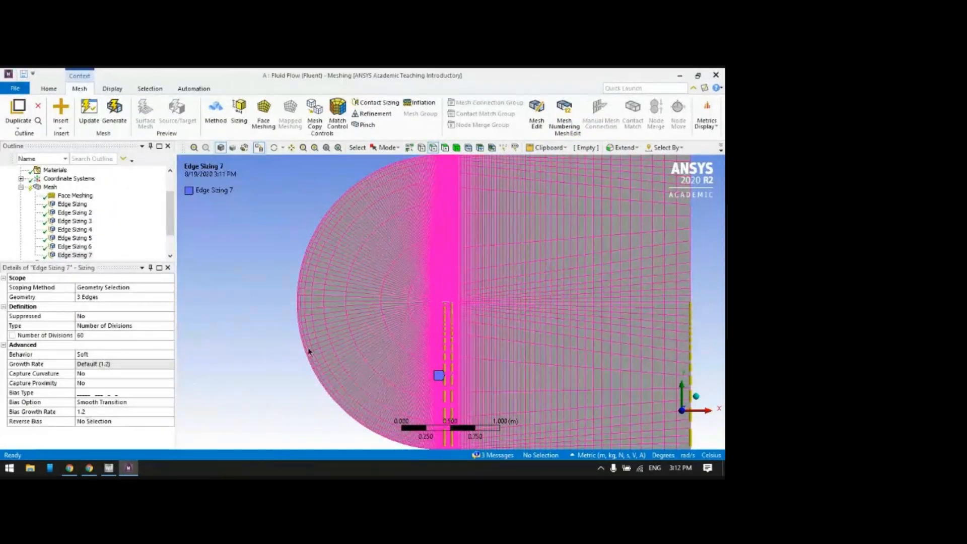
left_click(87, 412)
type("1.15")
key("Return")
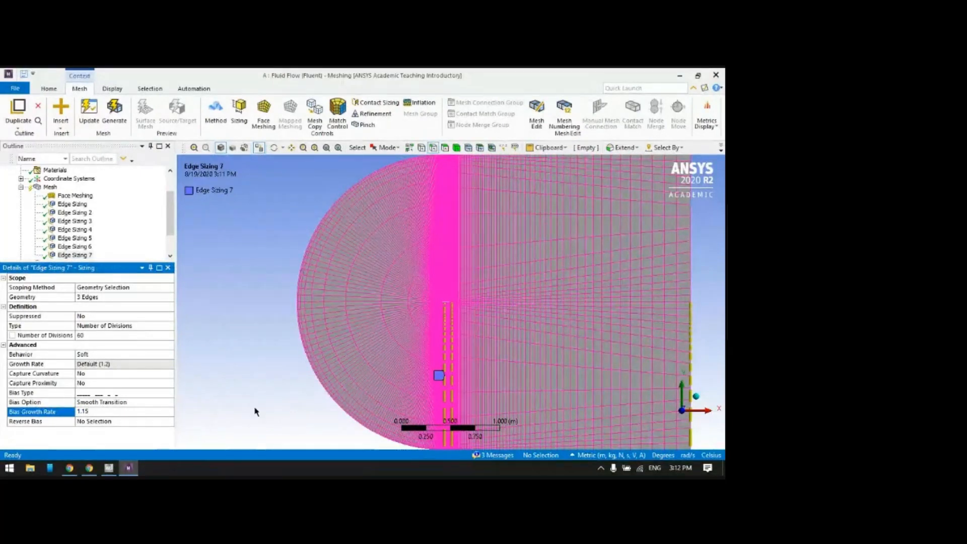
left_click(96, 410)
left_click(231, 405)
left_click(88, 113)
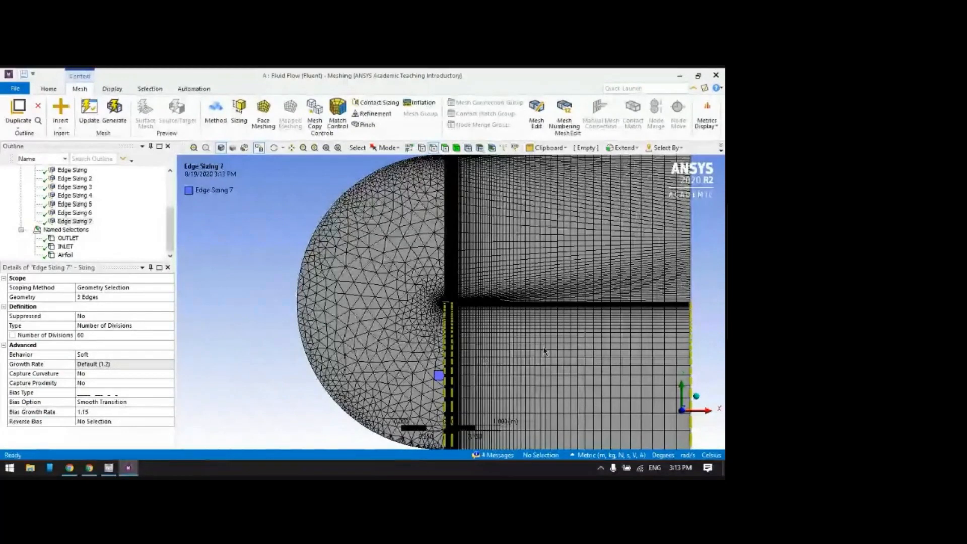
scroll(487, 330, "up", 5)
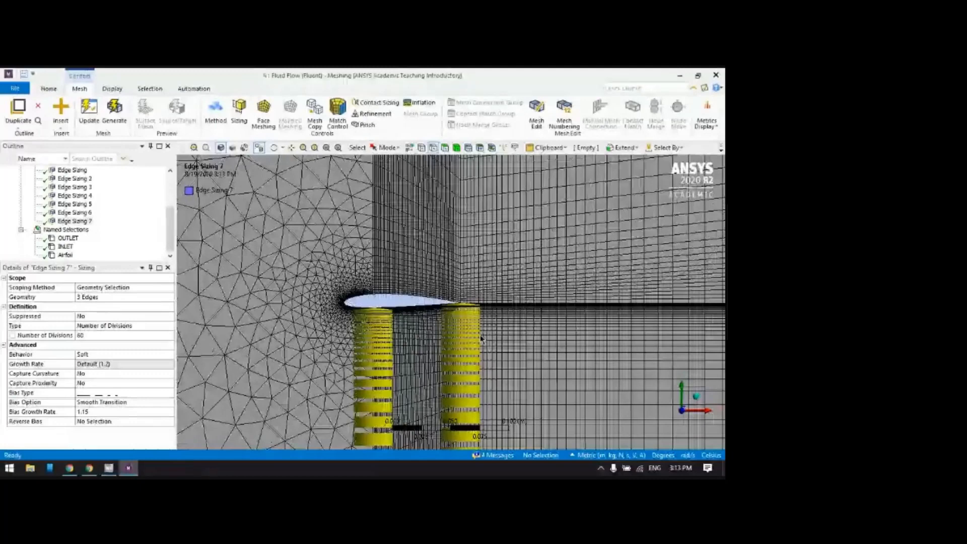
- Insert a new mesh sizing scoped to the two upper vertical edges at the airfoil's leading and trailing edges
scroll(480, 340, "up", 2)
key("F7")
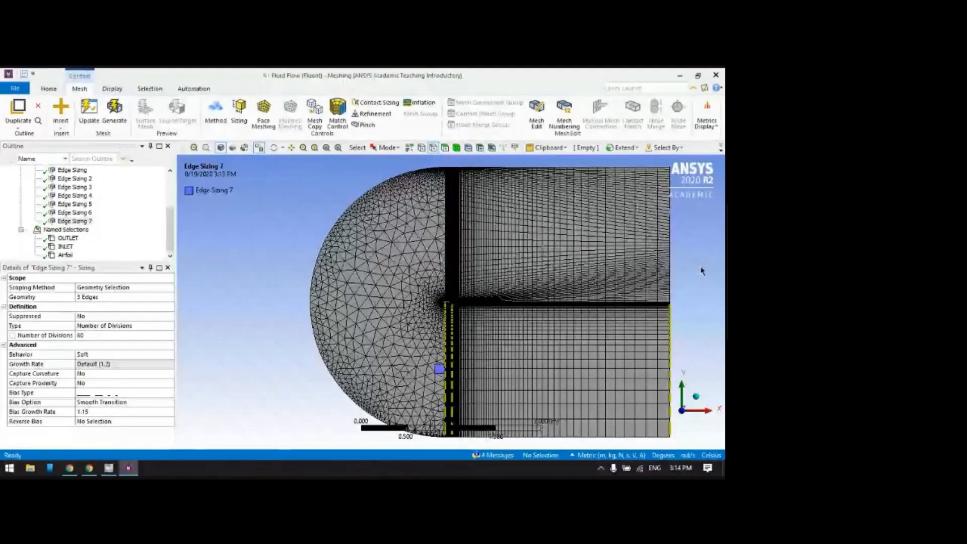
scroll(88, 224, "up", 3)
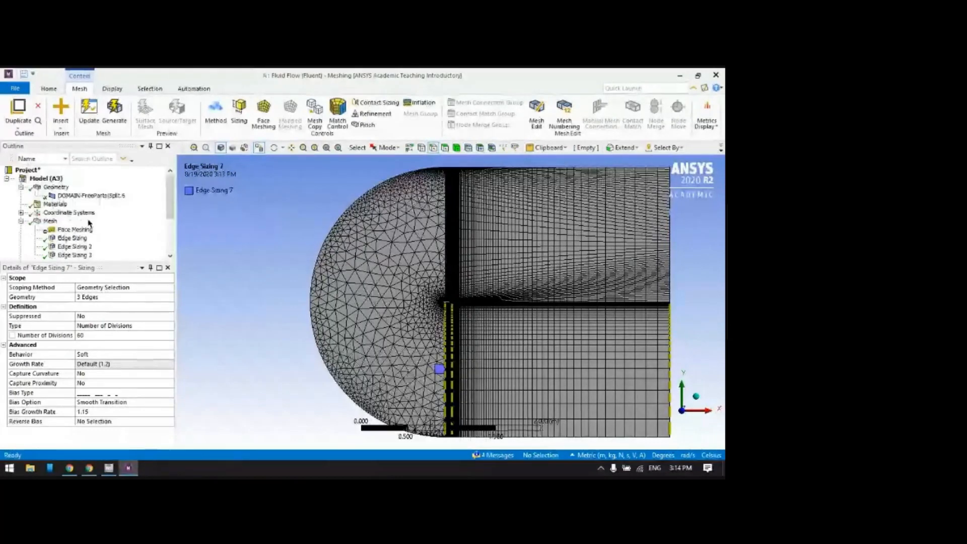
right_click(51, 222)
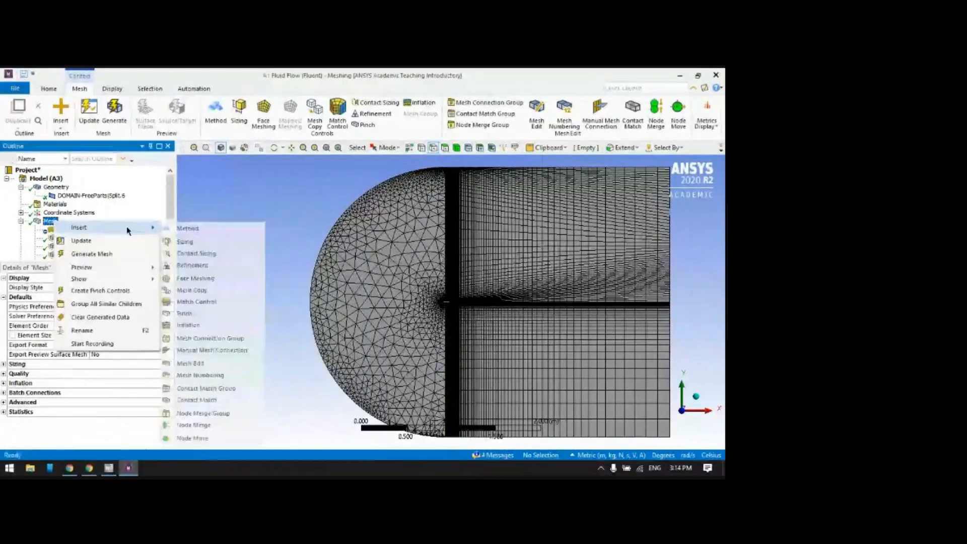
left_click(209, 244)
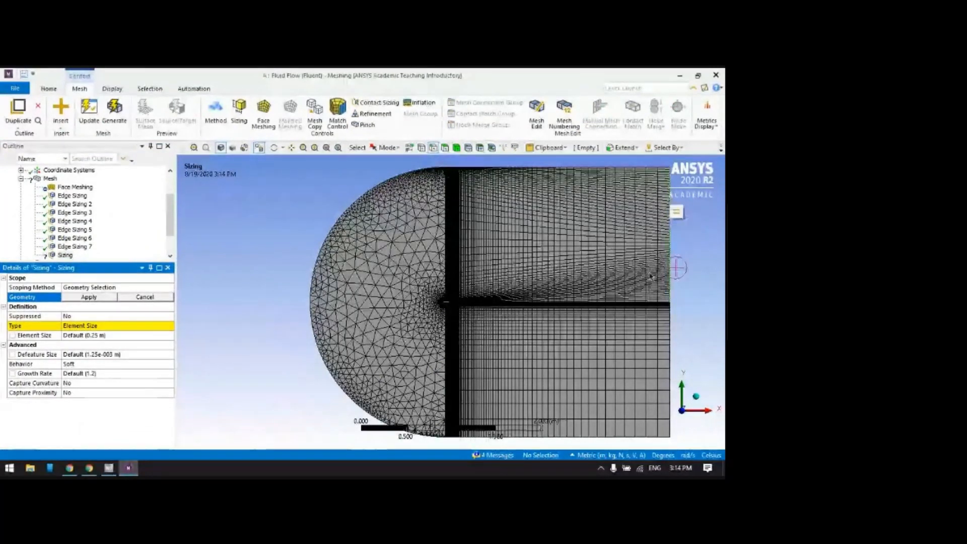
left_click(455, 244)
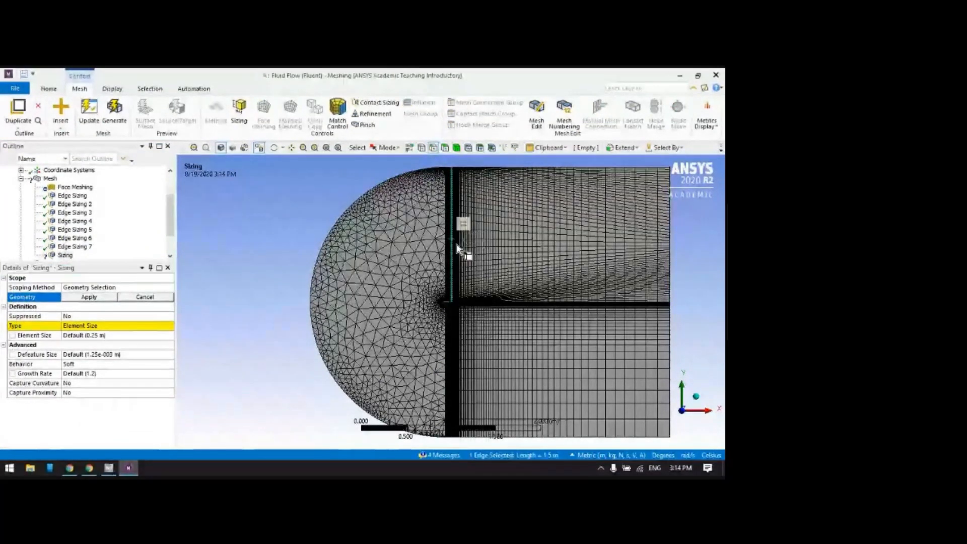
left_click(450, 246, "ctrl")
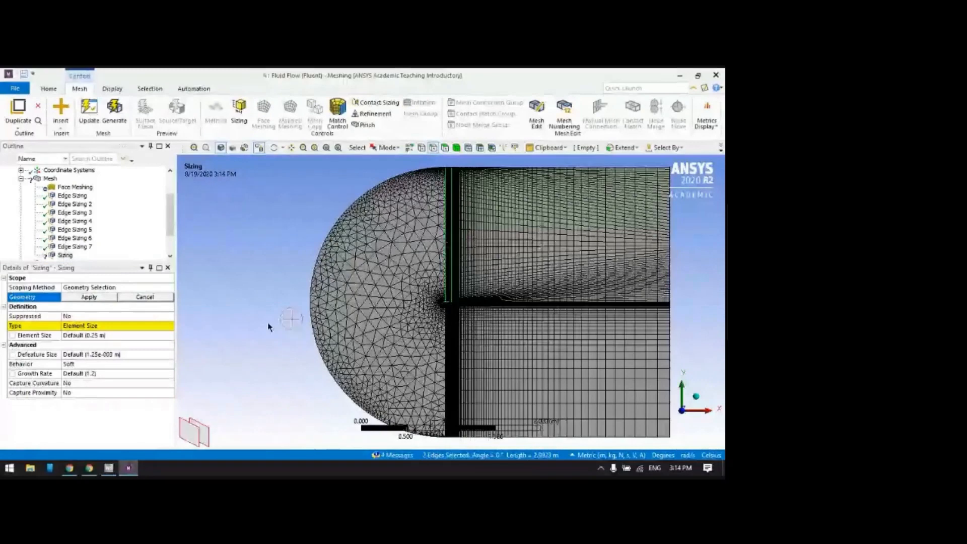
left_click(89, 297)
- Define the new edge sizing by Number of Divisions and set it to 60
left_click(161, 326)
left_click(169, 326)
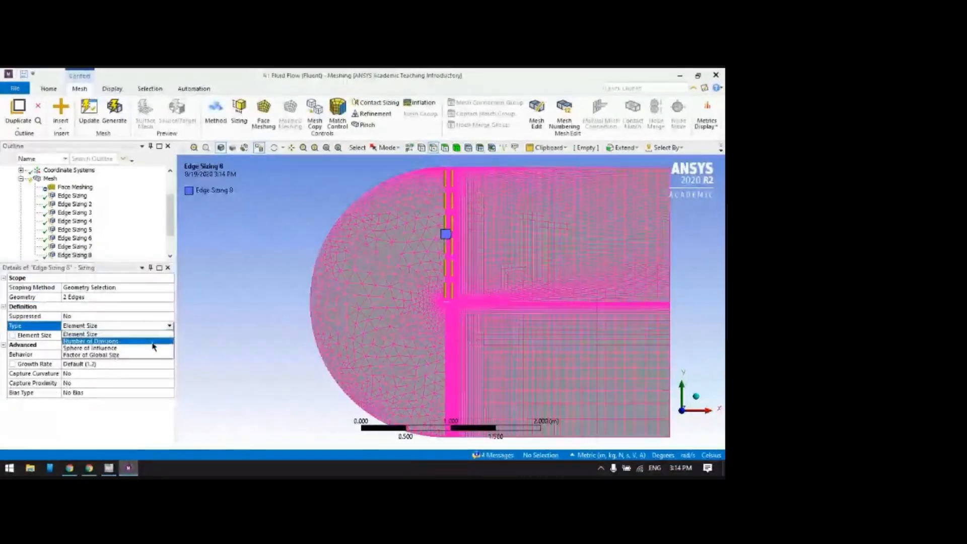
left_click(105, 342)
left_click(104, 335)
type("60")
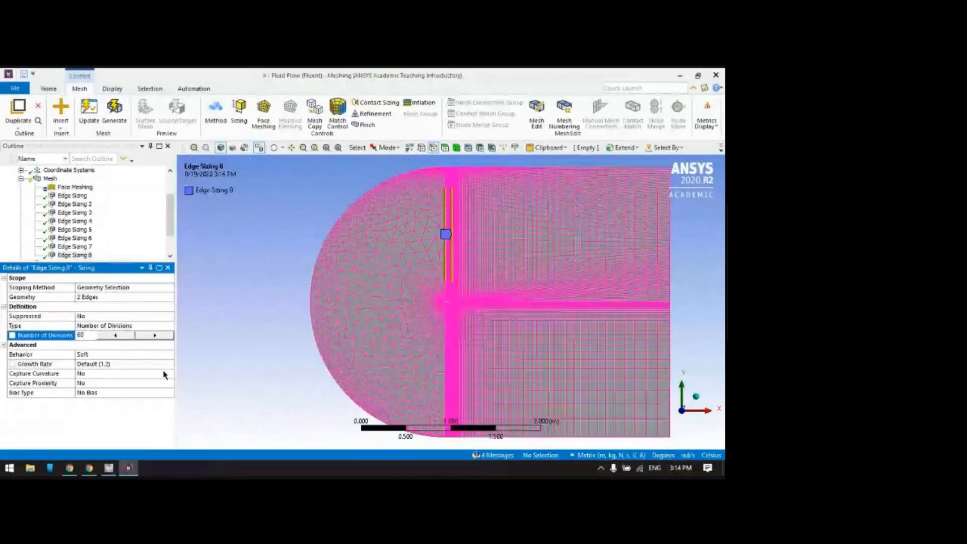
- Give the upper edge sizing a one-sided long-to-short bias with the Smooth Transition option and a bias growth rate of 1.15
left_click(169, 392)
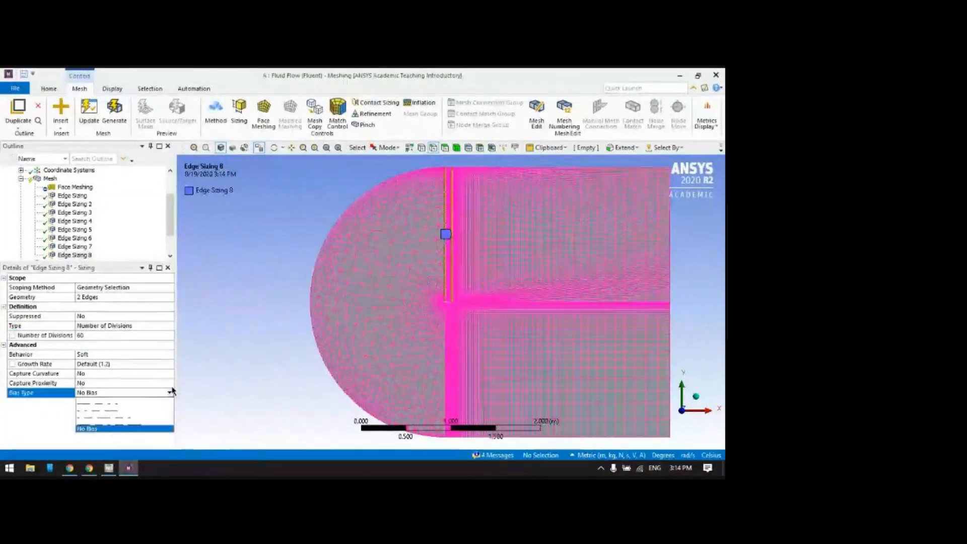
left_click(122, 408)
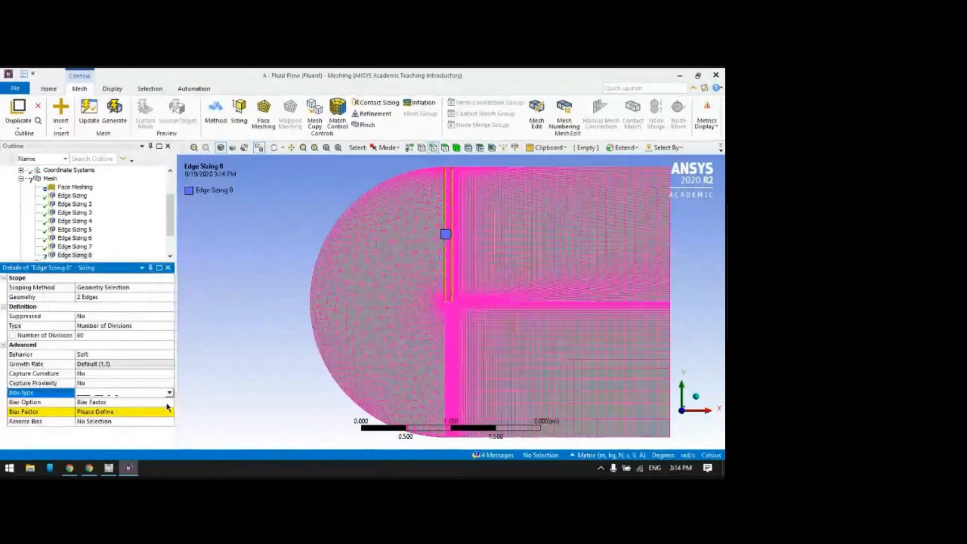
left_click(171, 404)
left_click(171, 404)
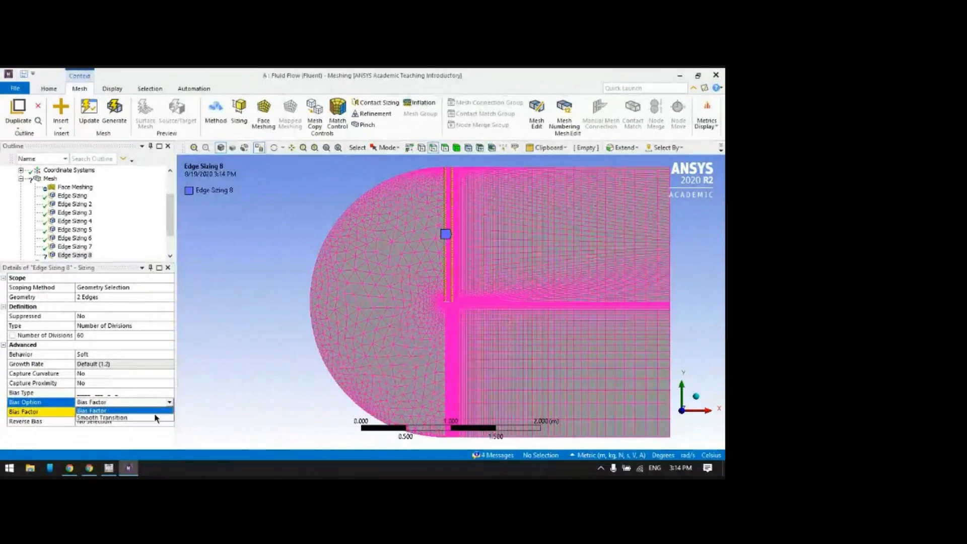
left_click(156, 417)
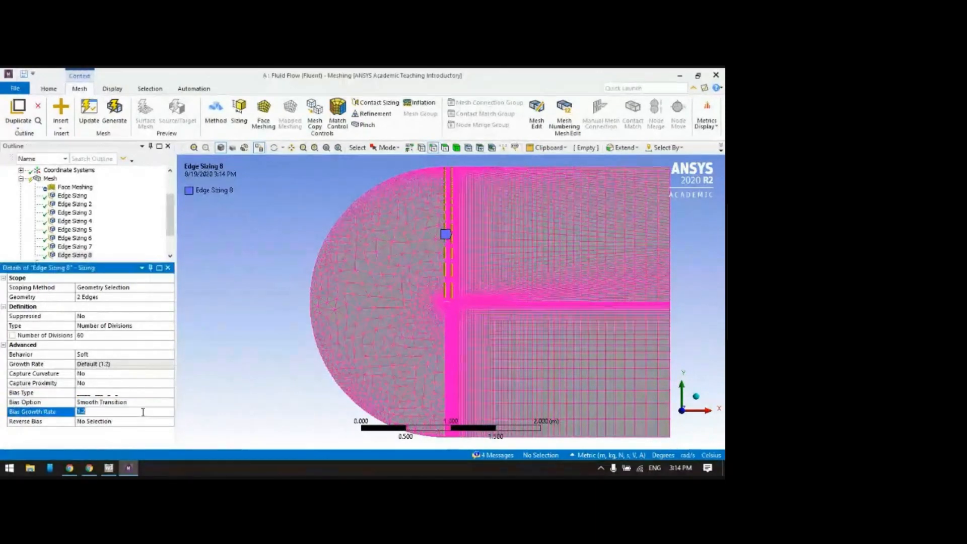
type("1.15")
key("Return")
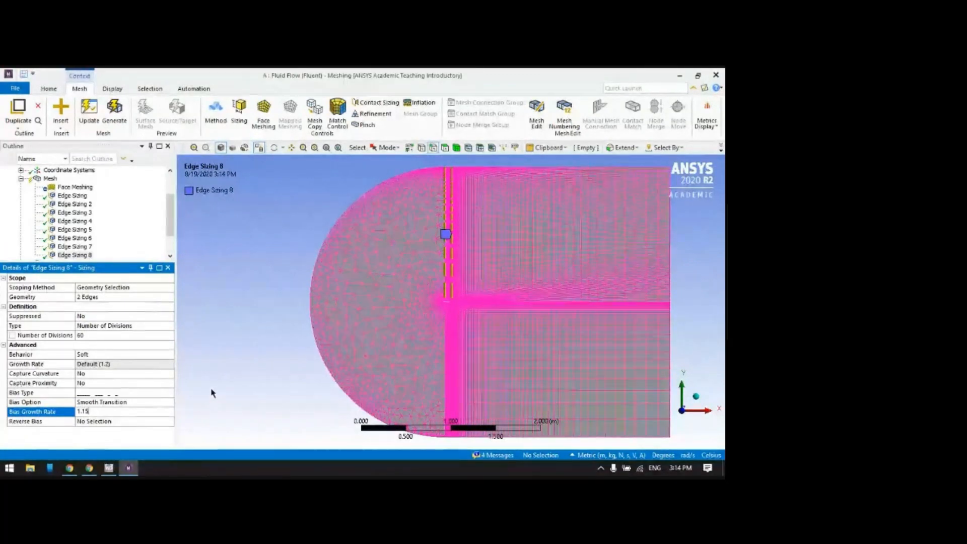
- Switch the upper edge sizing to the short-to-long bias type so the divisions cluster toward the airfoil, and update the mesh
left_click(169, 393)
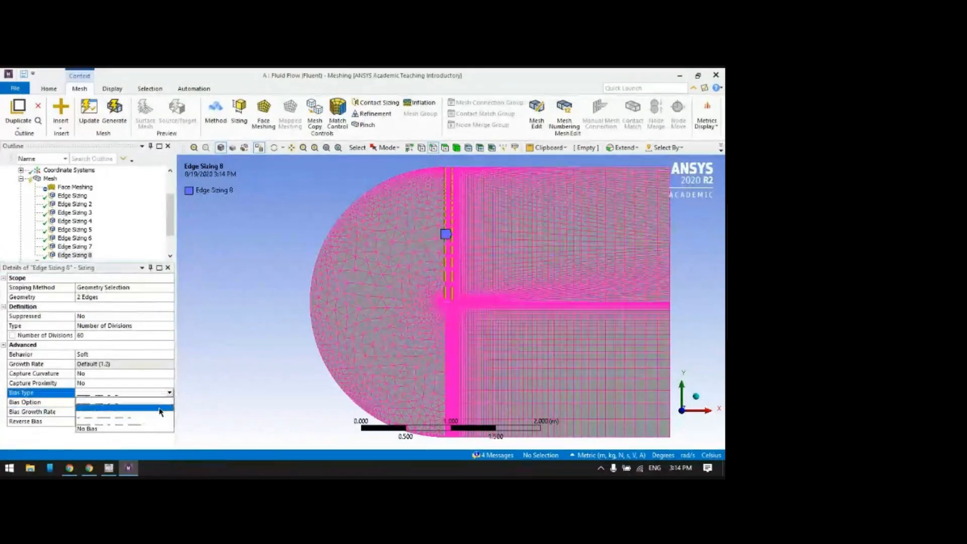
left_click(108, 410)
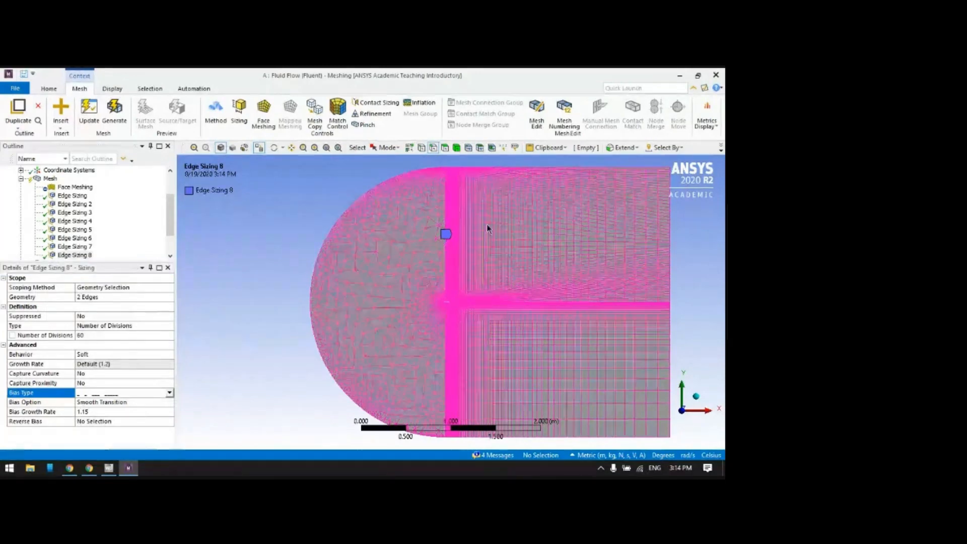
scroll(488, 226, "up", 2)
scroll(487, 223, "up", 8)
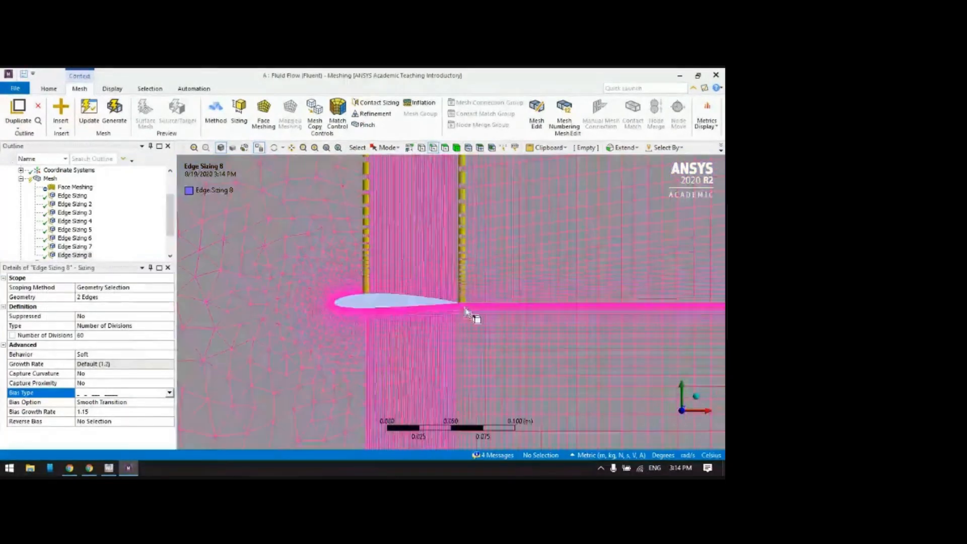
scroll(468, 244, "down", 4)
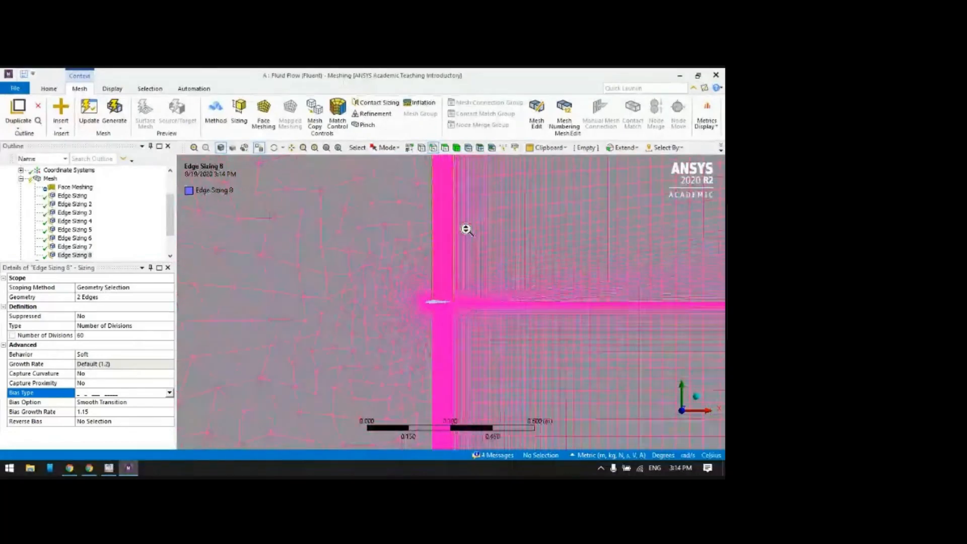
scroll(470, 216, "down", 4)
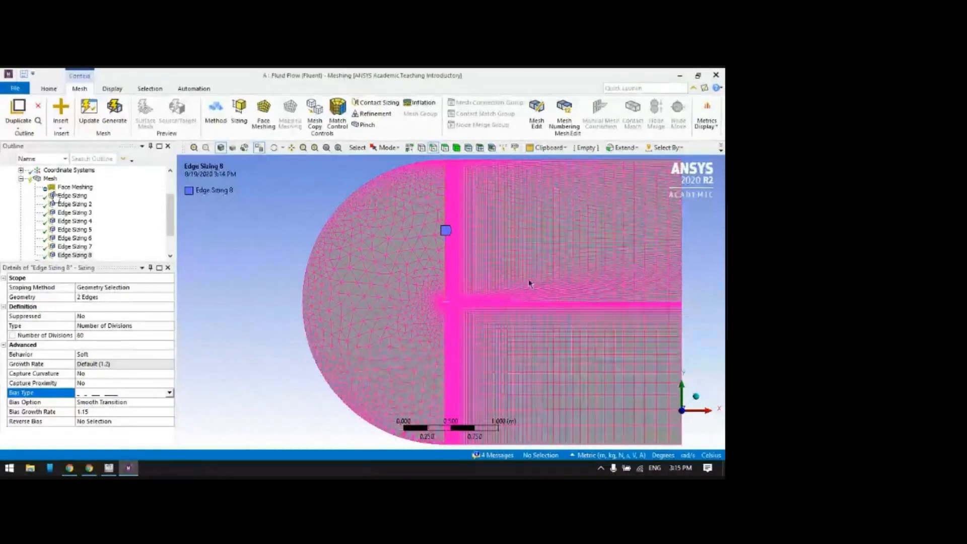
left_click(89, 112)
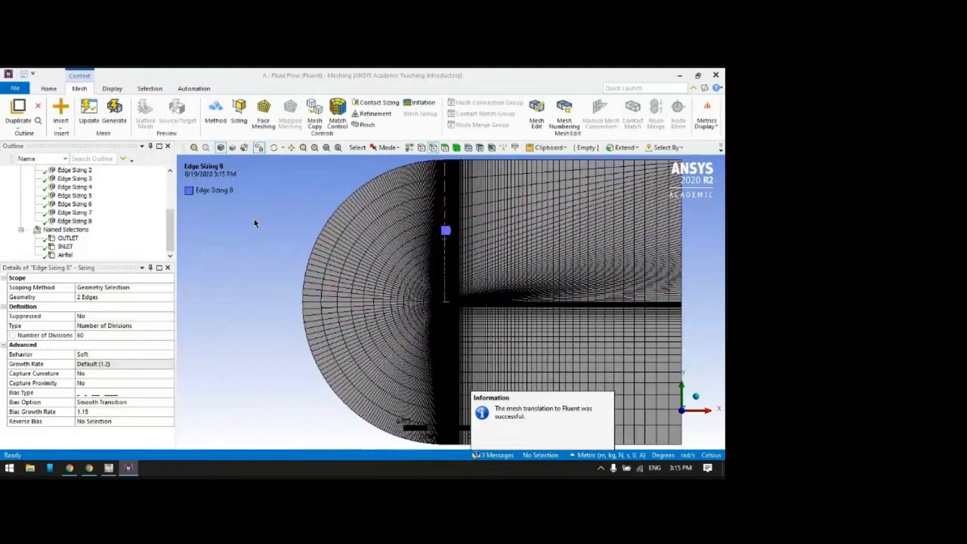
- Examine the updated mesh over the whole domain and around the airfoil's trailing edge
scroll(70, 234, "up", 3)
scroll(71, 234, "down", 3)
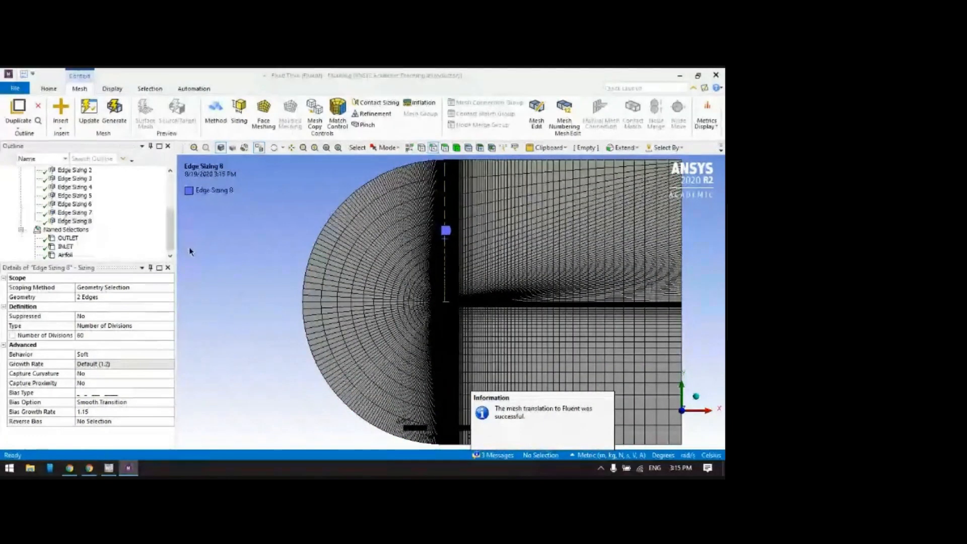
scroll(666, 316, "down", 3)
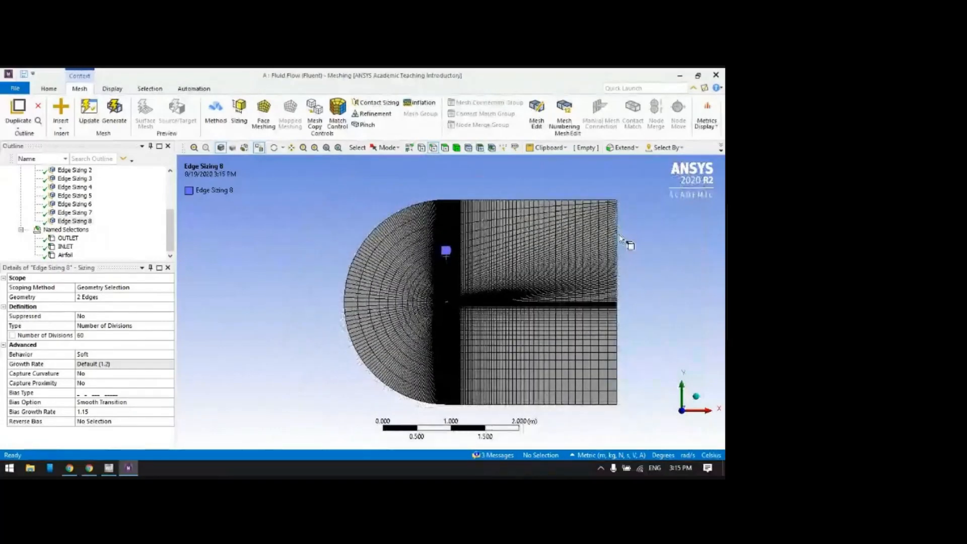
scroll(515, 298, "up", 5)
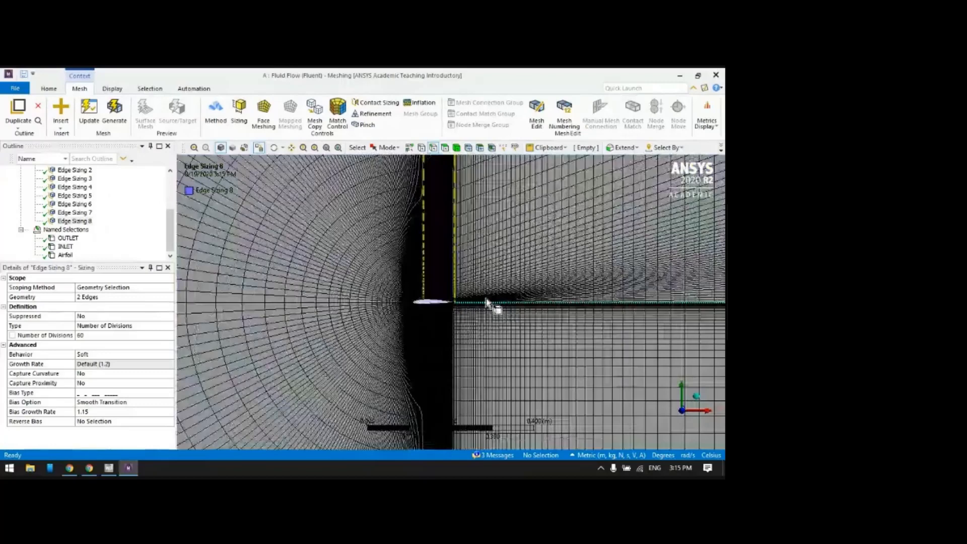
scroll(485, 299, "up", 5)
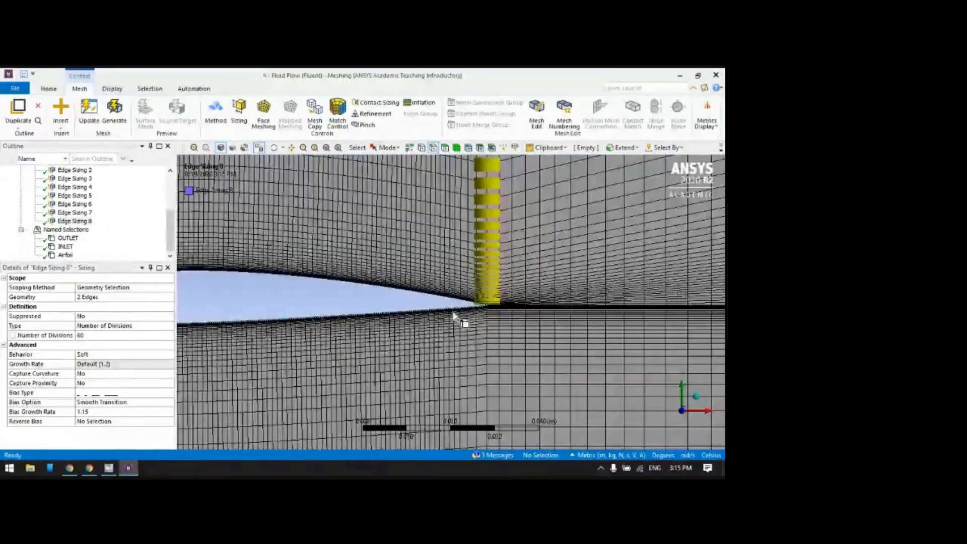
scroll(460, 320, "down", 3)
scroll(425, 291, "up", 3)
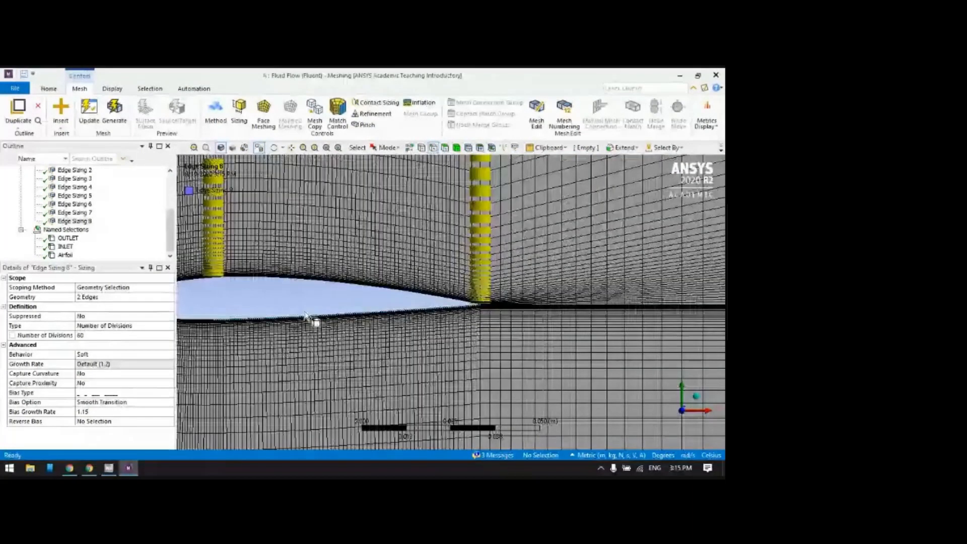
scroll(382, 301, "up", 2)
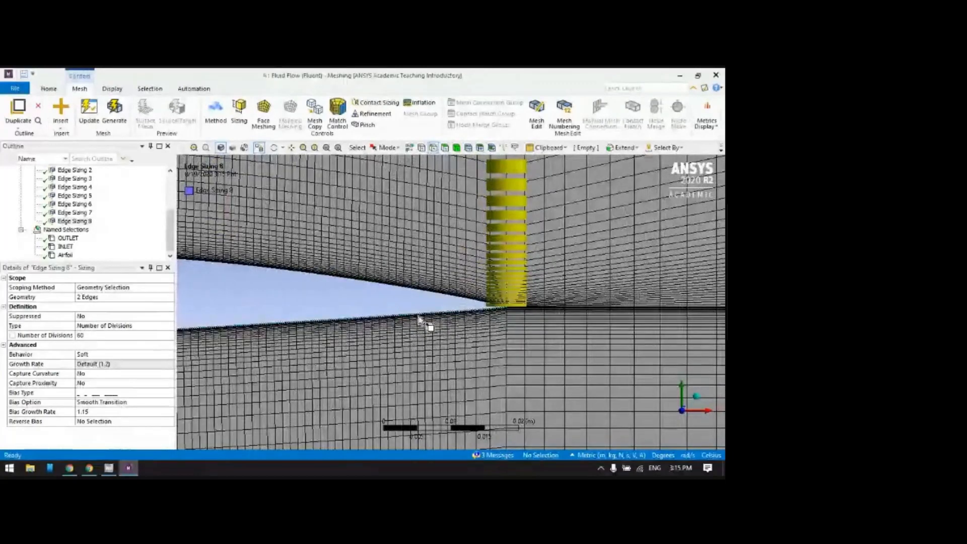
scroll(425, 312, "up", 2)
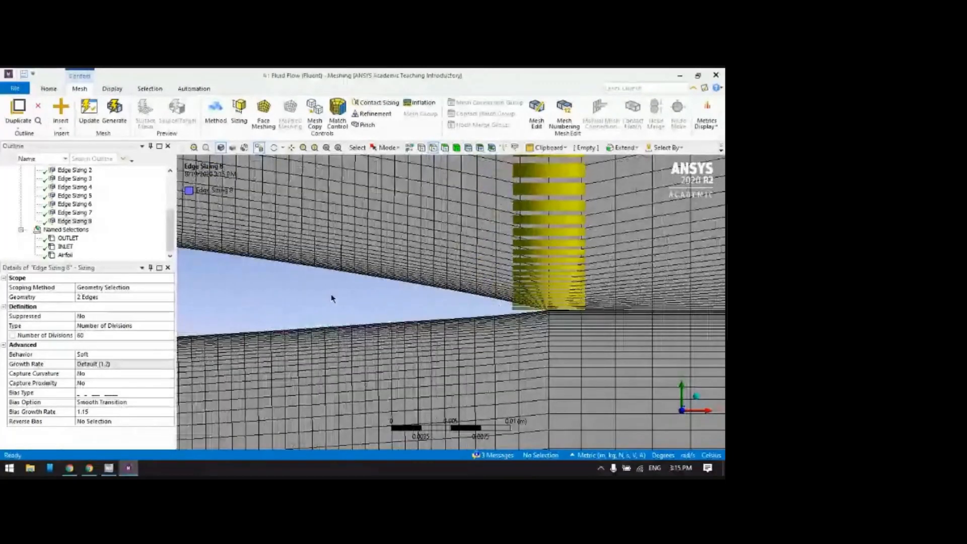
- Inspect the first cell layer at the airfoil's leading edge against the scale ruler
left_click(291, 147)
left_click_drag(352, 242, 622, 312)
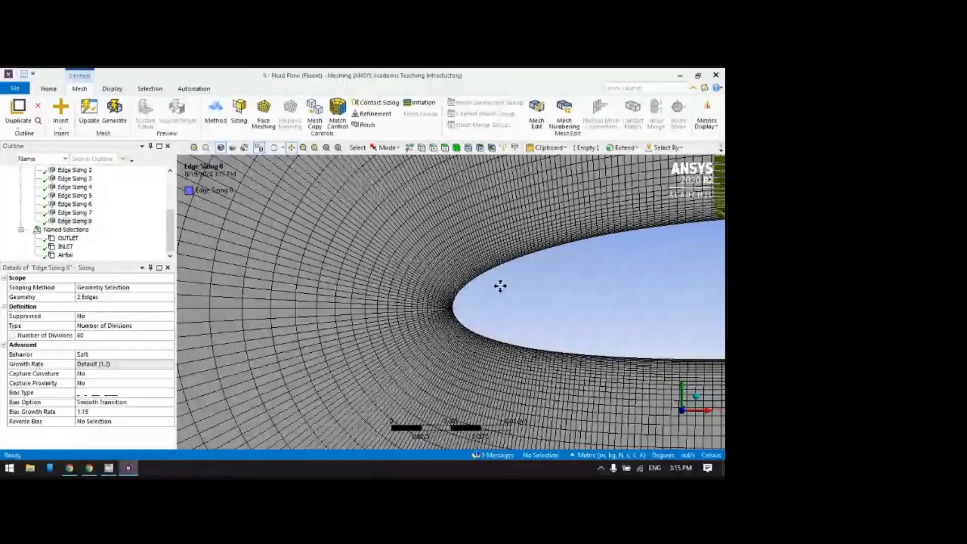
scroll(496, 285, "up", 5)
scroll(505, 309, "up", 4)
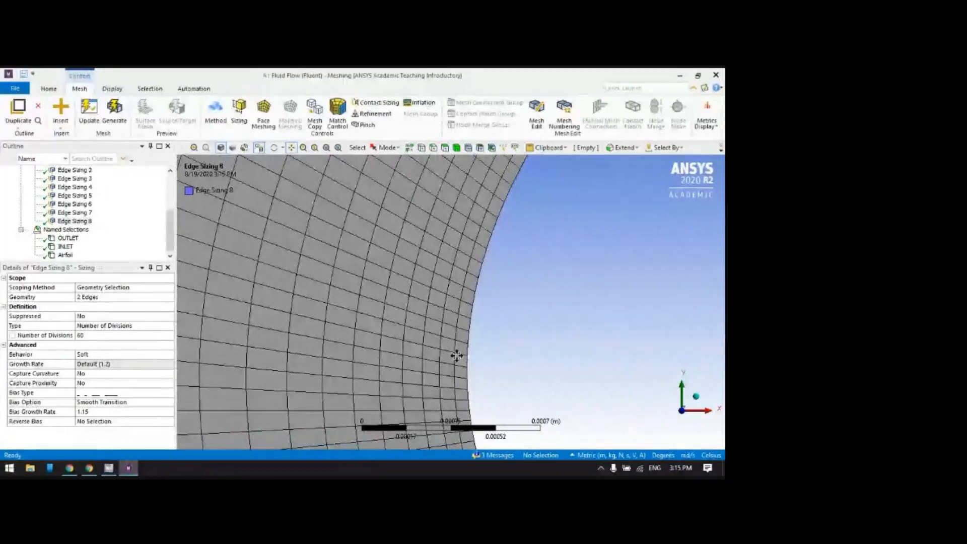
scroll(537, 371, "up", 6)
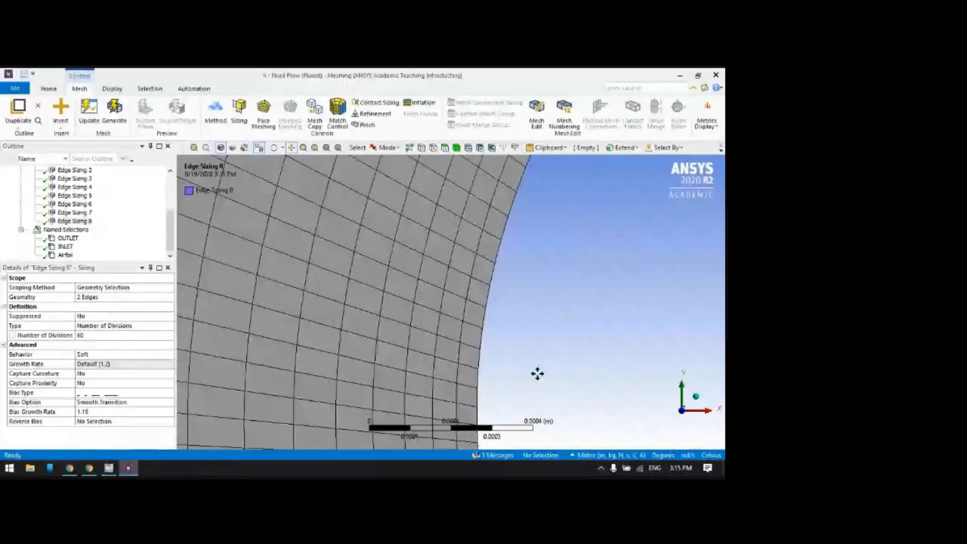
scroll(550, 346, "up", 4)
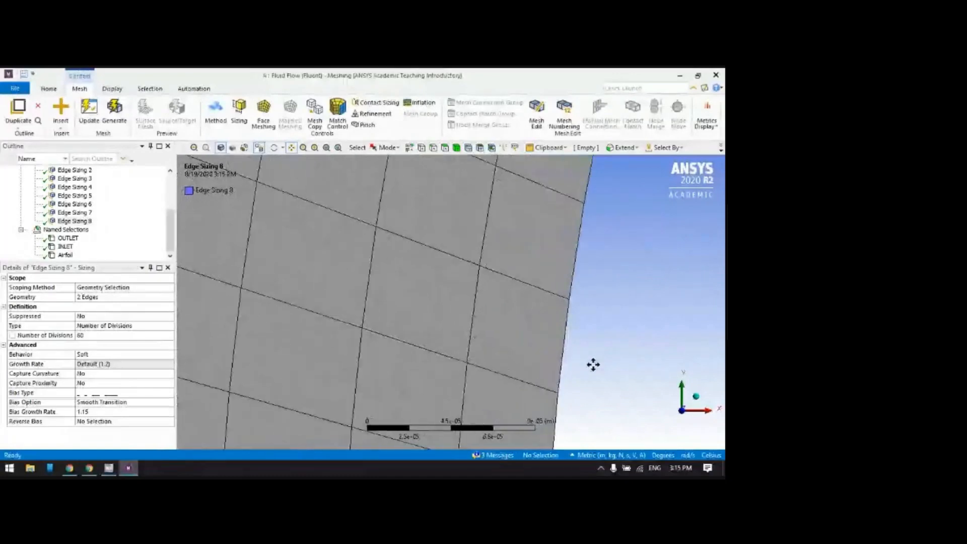
scroll(540, 349, "up", 4)
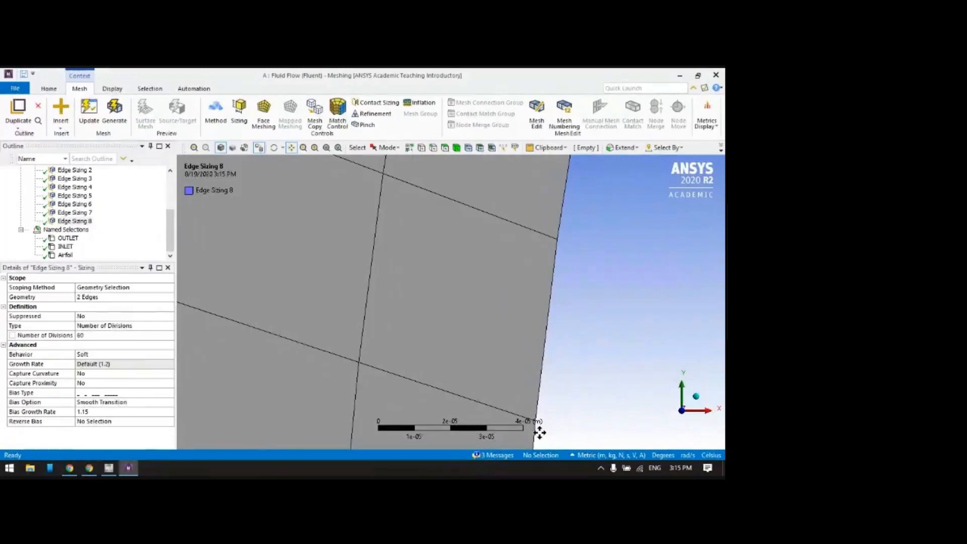
- Switch to Chrome to check the wall spacing in the Y+ Calculator, and return to Ansys Meshing to compare it with the first cell
left_click(92, 469)
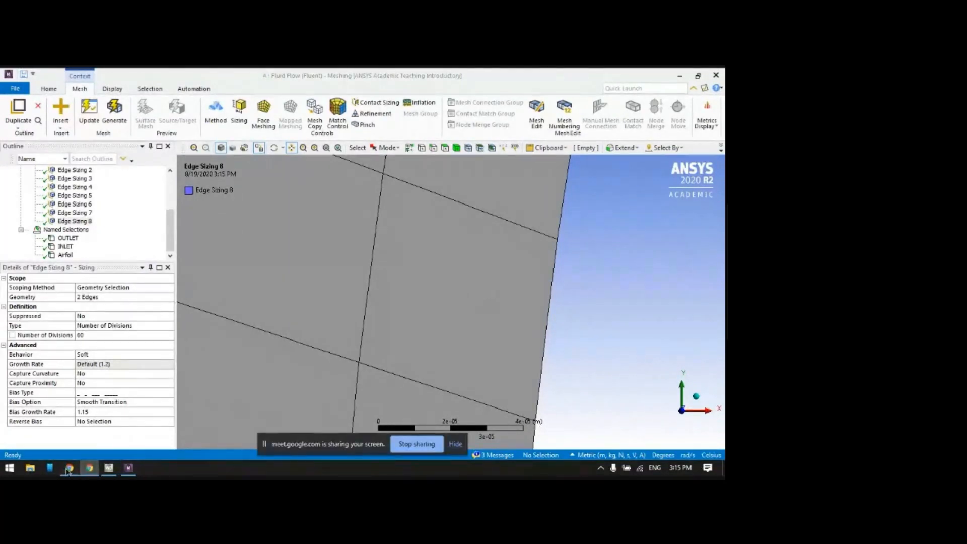
left_click(69, 468)
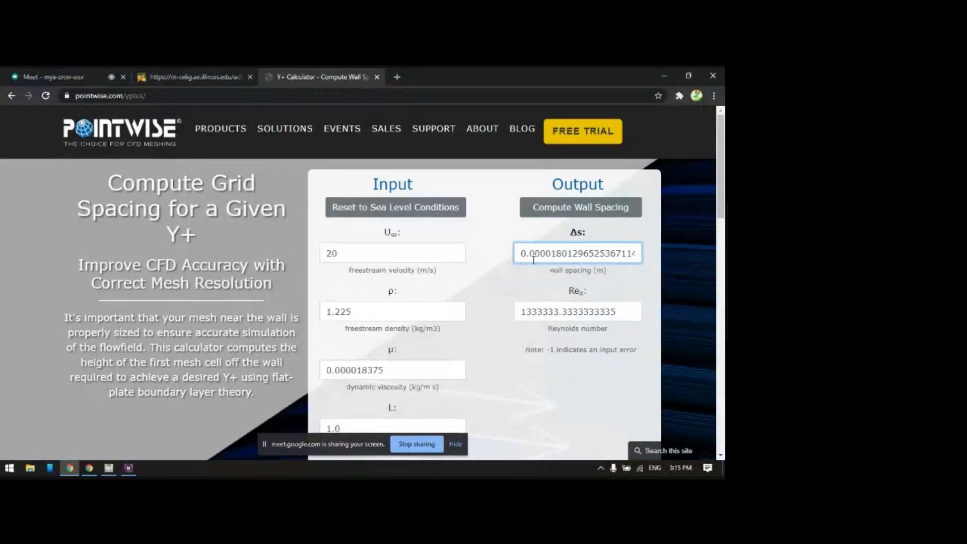
left_click(128, 468)
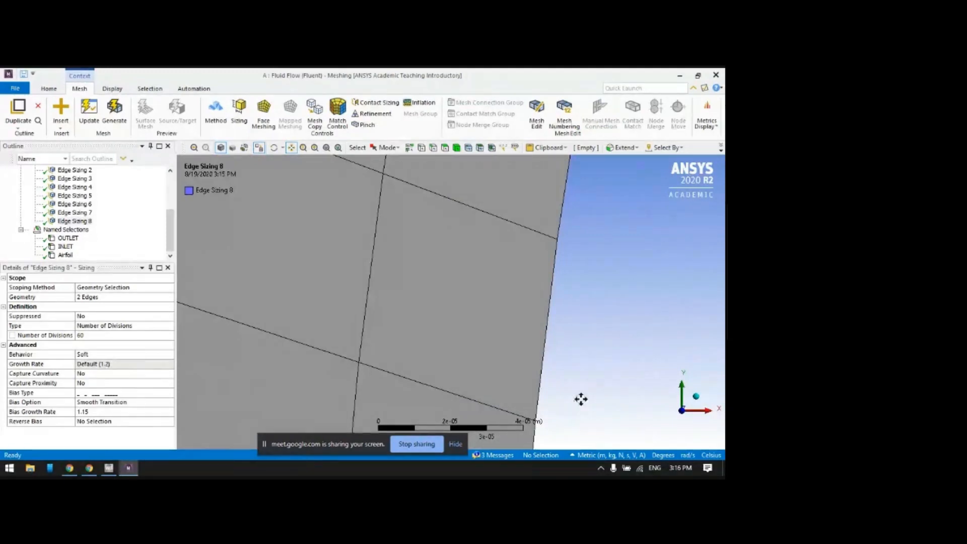
left_click(456, 444)
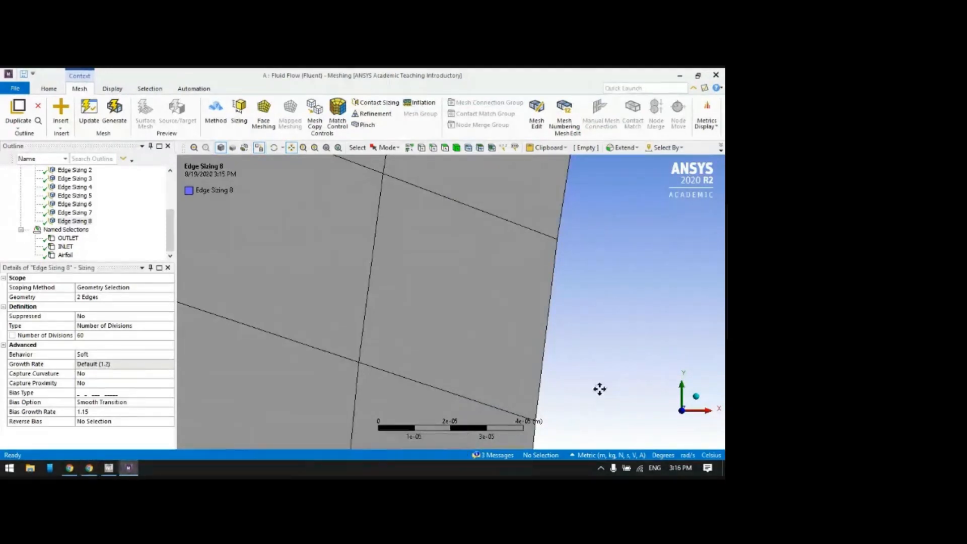